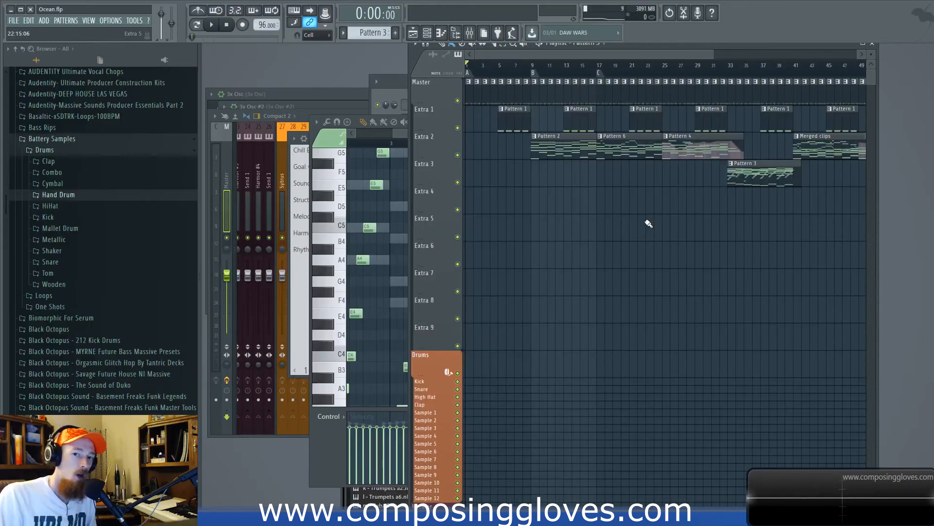
- Bring up the Fruity NoteBook 2 song plan on the Master track and review the Chill Beat notes against the playlist
drag(502, 88, 849, 200)
ctrl+click(617, 176)
key(F6)
click(299, 285)
drag(390, 248, 263, 150)
click(461, 244)
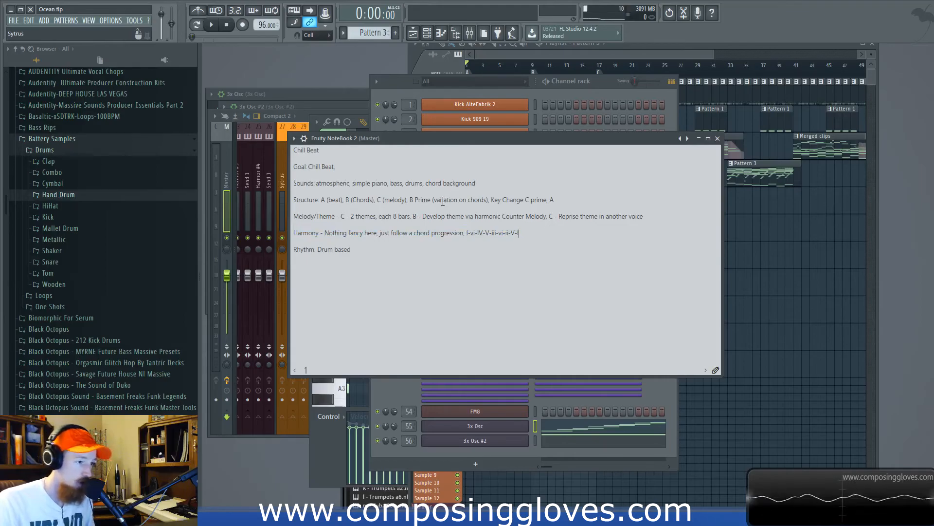
click(520, 69)
click(371, 169)
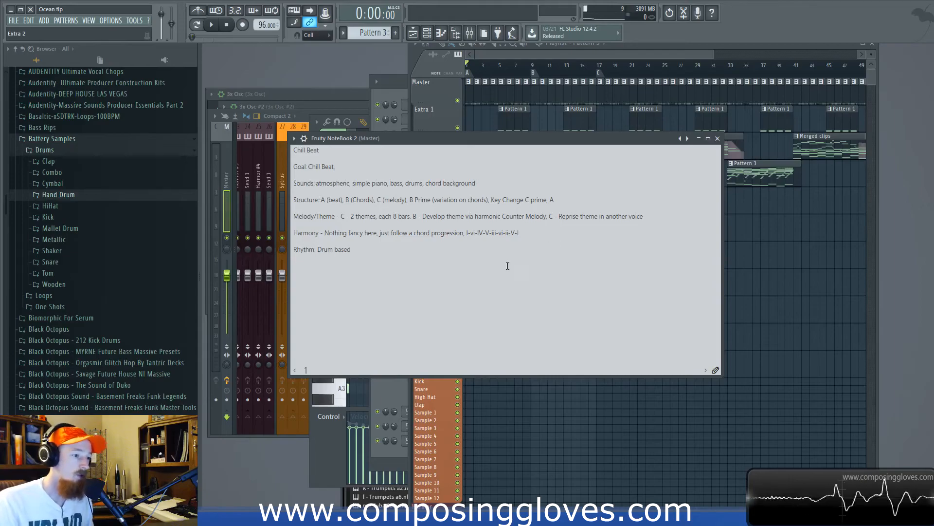
drag(507, 266, 330, 172)
click(540, 250)
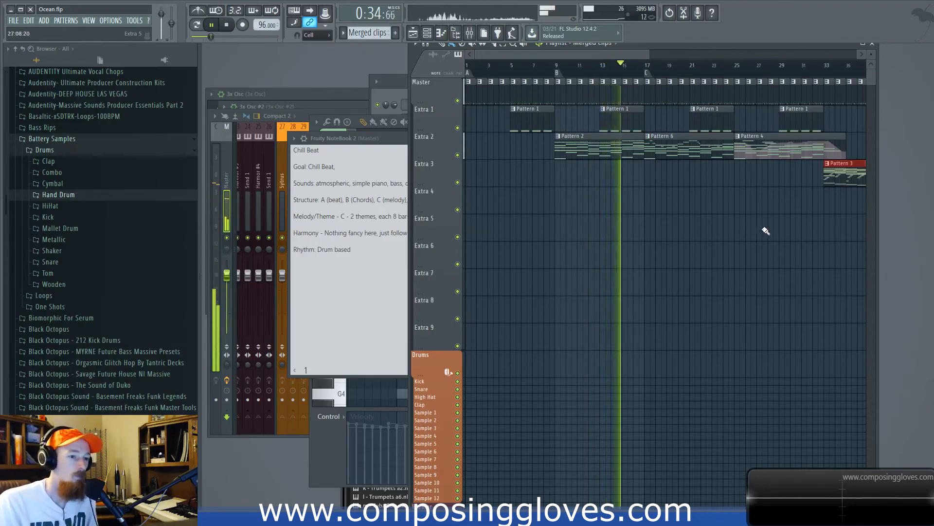
- Play the Ocean arrangement in the playlist and follow it from Pattern 2 through Pattern 6 and Pattern 4 to Pattern 3
scroll(710, 240, right, 5)
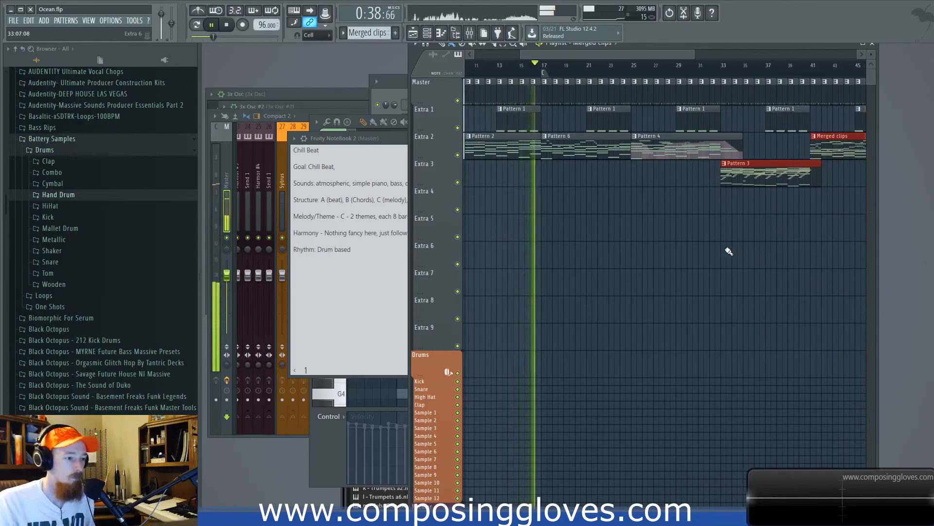
scroll(613, 237, up, 2)
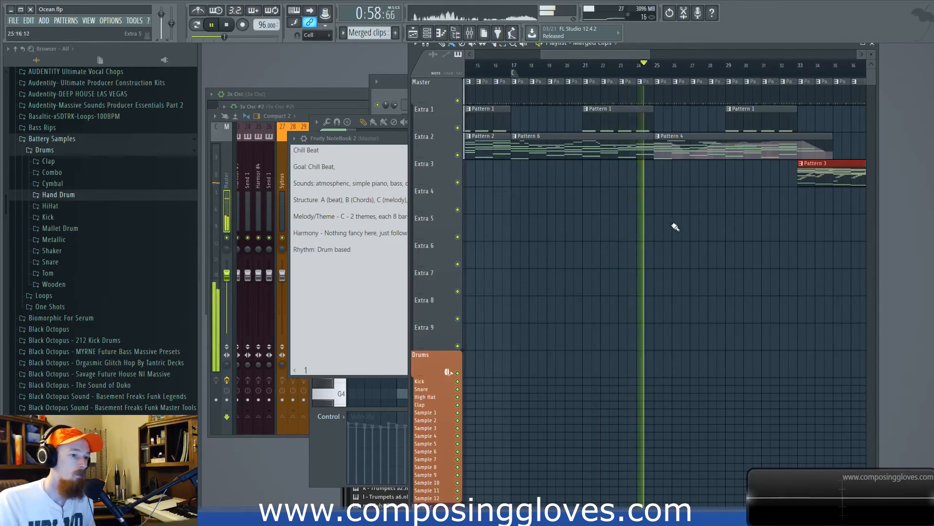
drag(673, 226, 561, 248)
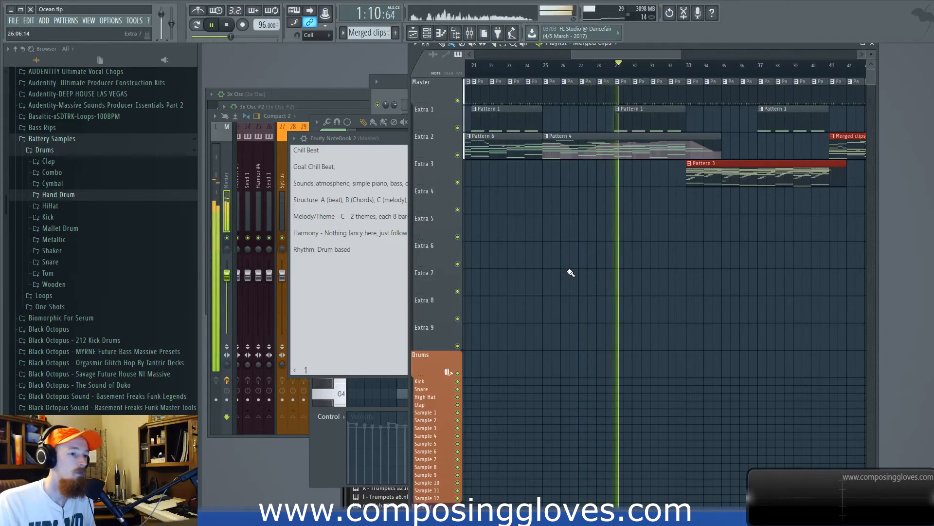
drag(739, 237, 671, 247)
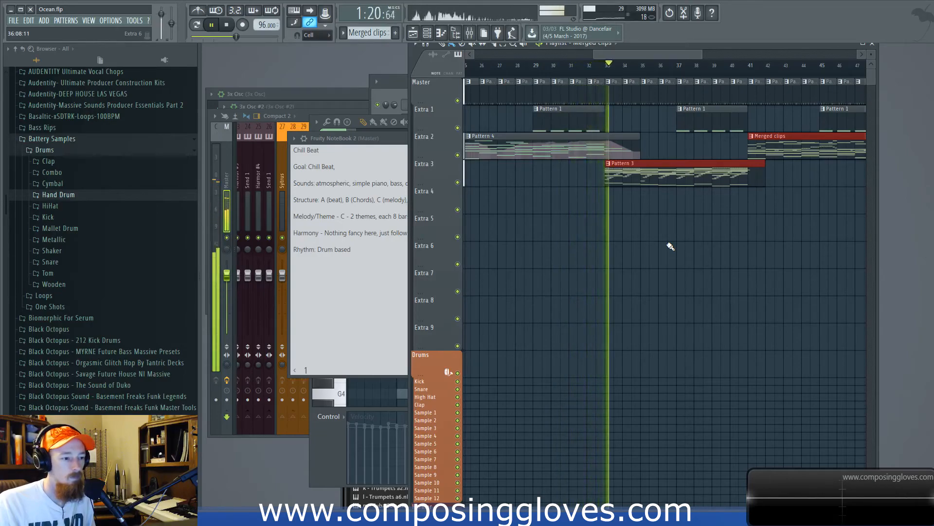
drag(703, 229, 639, 241)
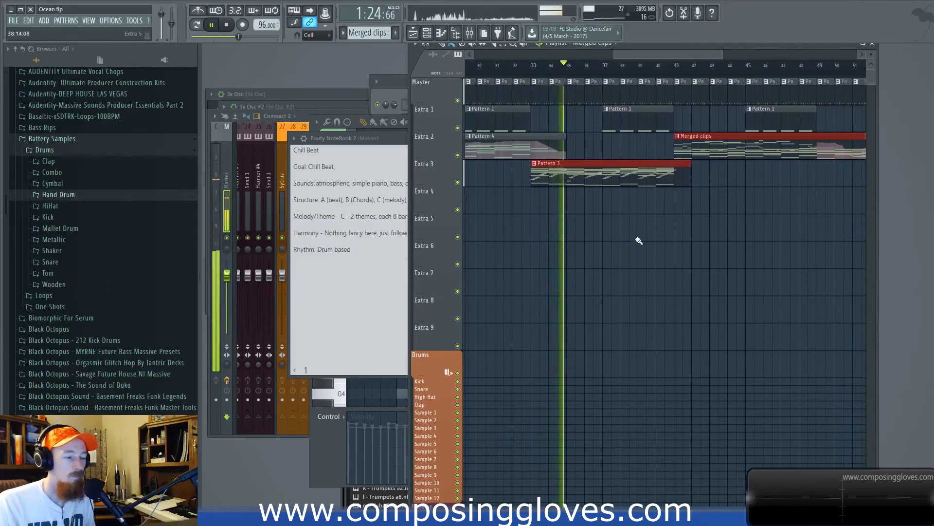
- Open Pattern 3 in the piano roll and examine the Kontakt 1 chords and the 3x Osc notes during playback
double_click(556, 183)
scroll(453, 214, down, 3)
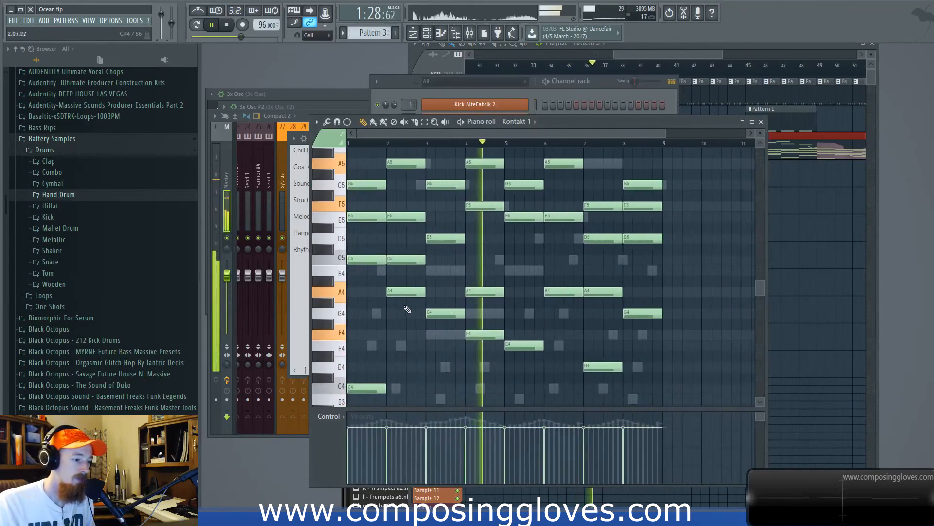
right_click(402, 346)
scroll(525, 231, down, 1)
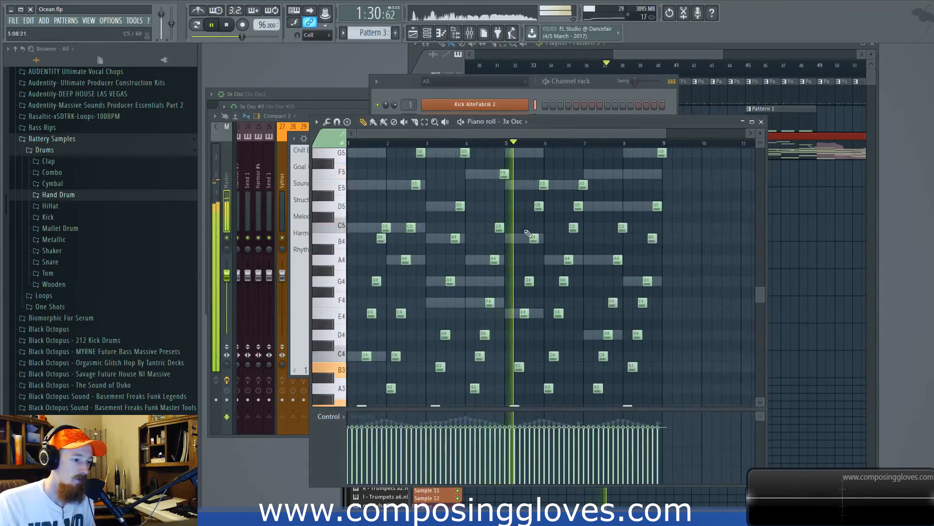
scroll(528, 233, up, 2)
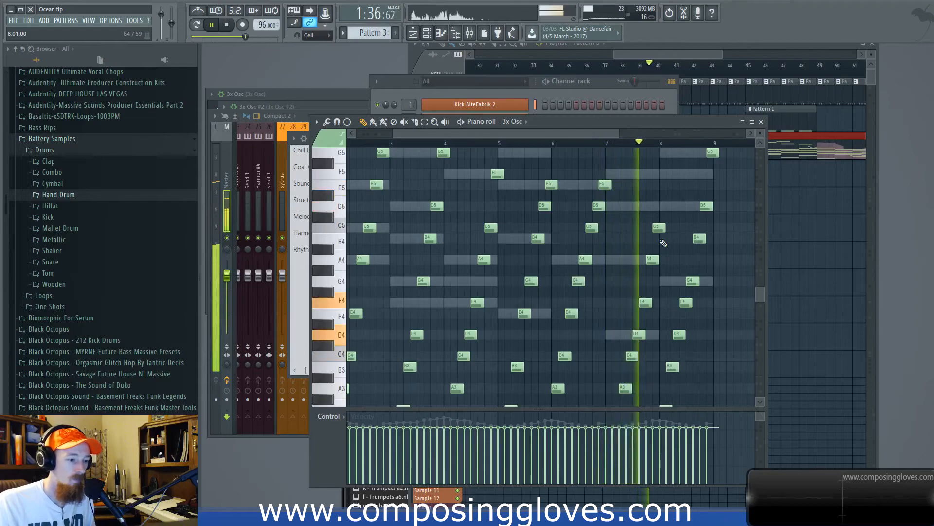
- Return to the playlist, listen through the merged clips to the end of the arrangement, and stop playback
click(671, 51)
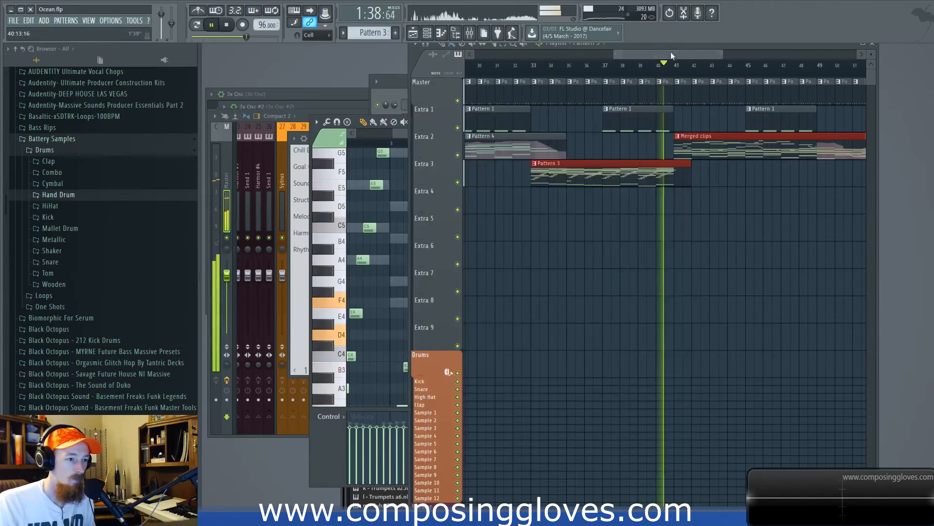
drag(671, 51, 699, 53)
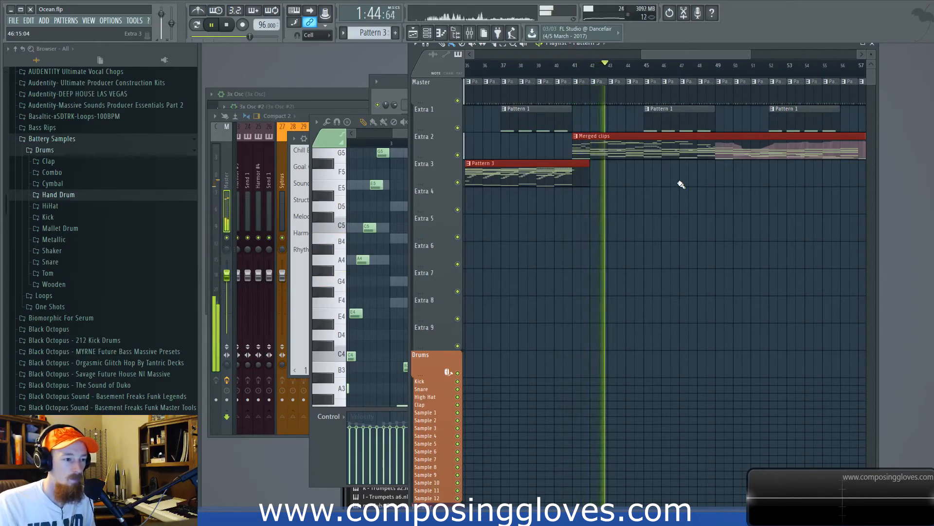
scroll(652, 200, right, 4)
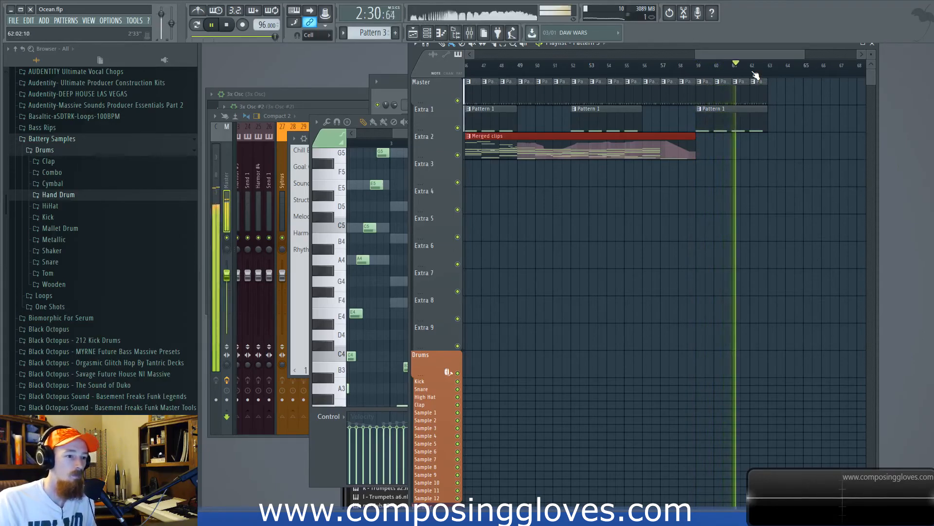
key(space)
drag(741, 55, 675, 55)
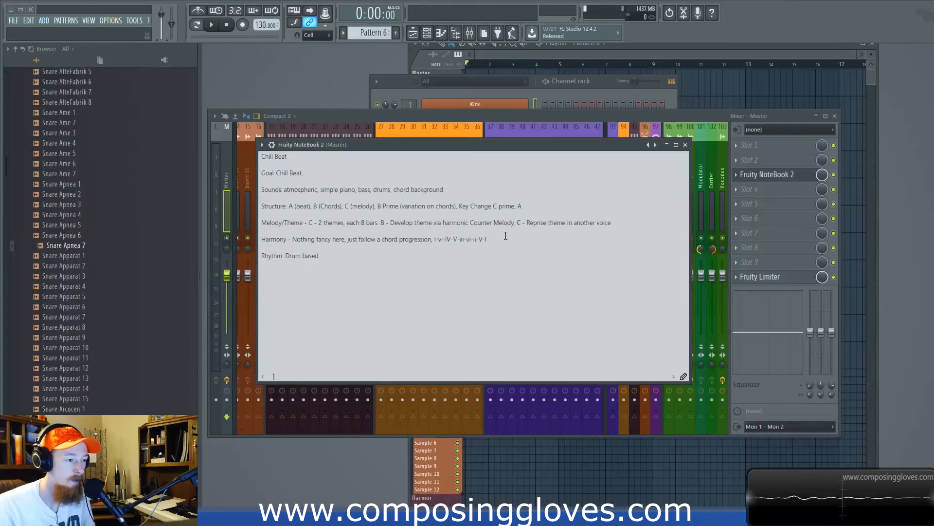
- Review the whole Chill Beat plan in the 130 BPM project's notebook, highlighting its Structure and Melody/Theme lines
drag(620, 227, 261, 224)
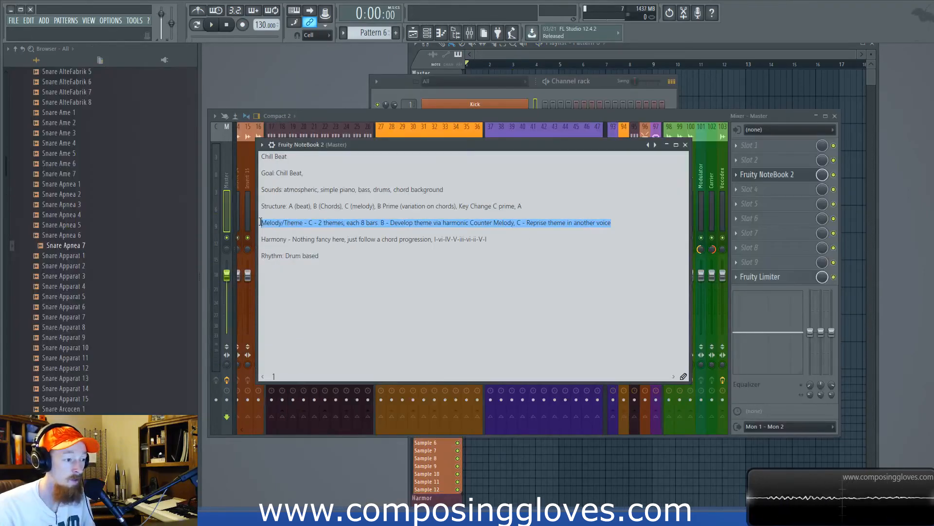
click(412, 237)
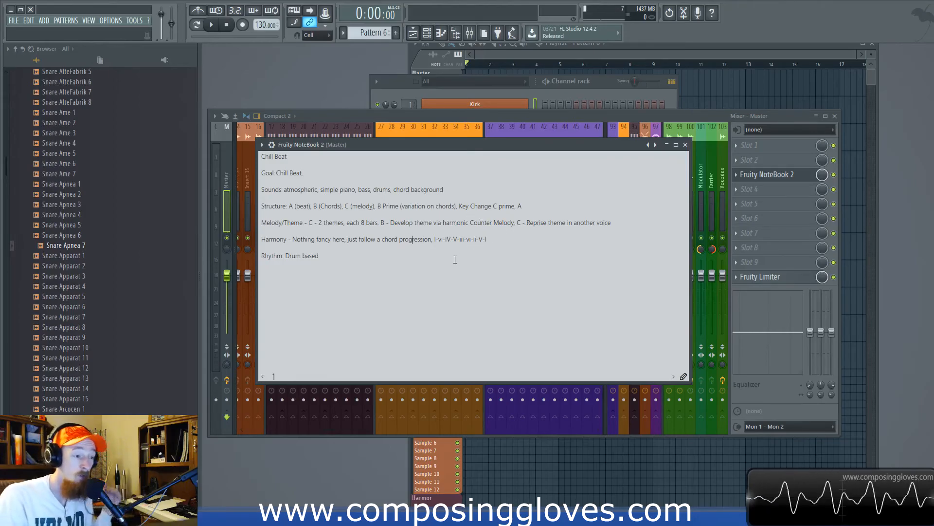
drag(455, 259, 277, 174)
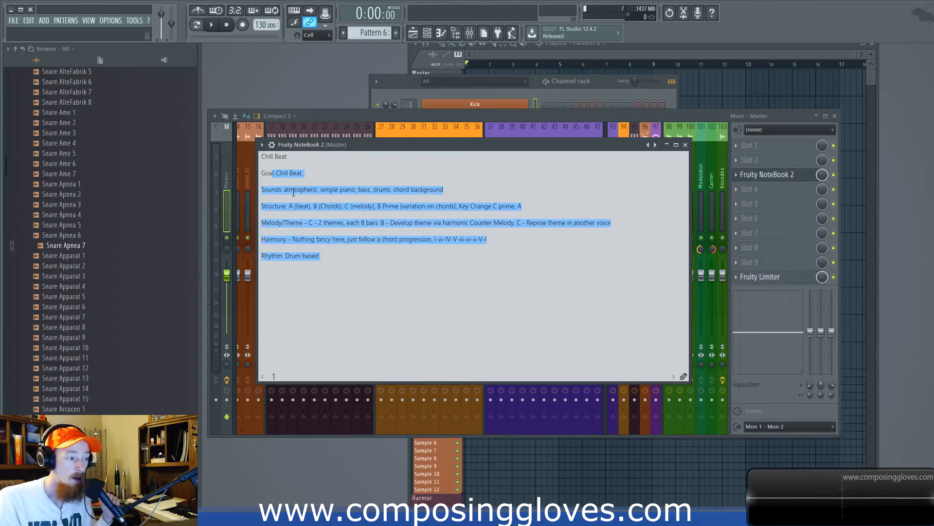
click(375, 237)
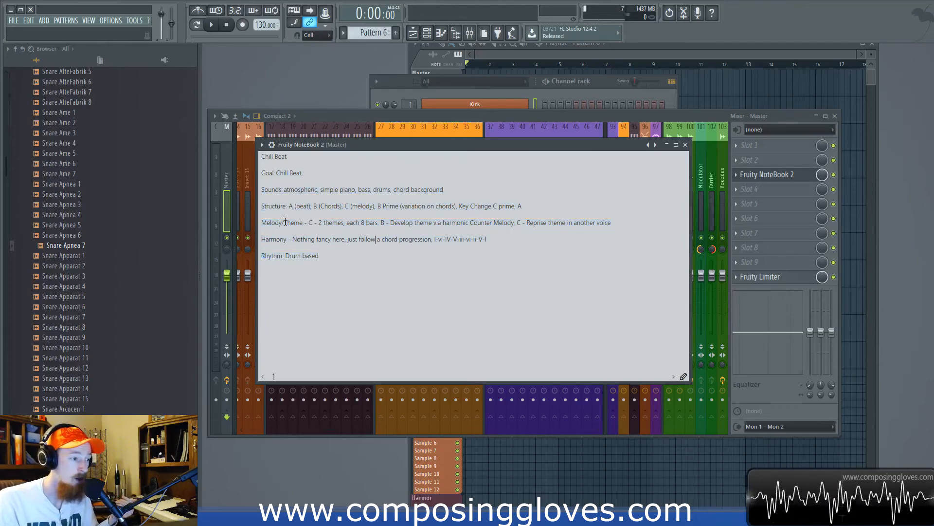
drag(268, 202, 339, 214)
drag(585, 218, 616, 223)
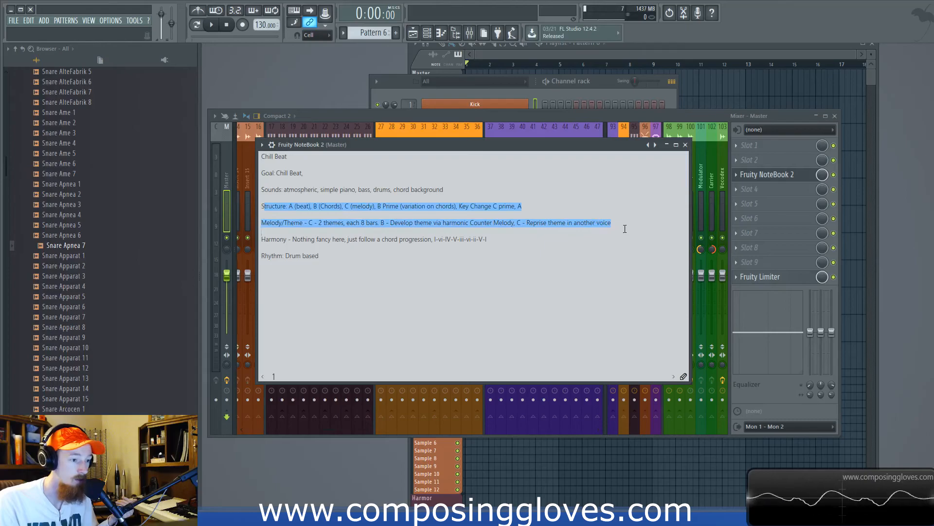
click(626, 248)
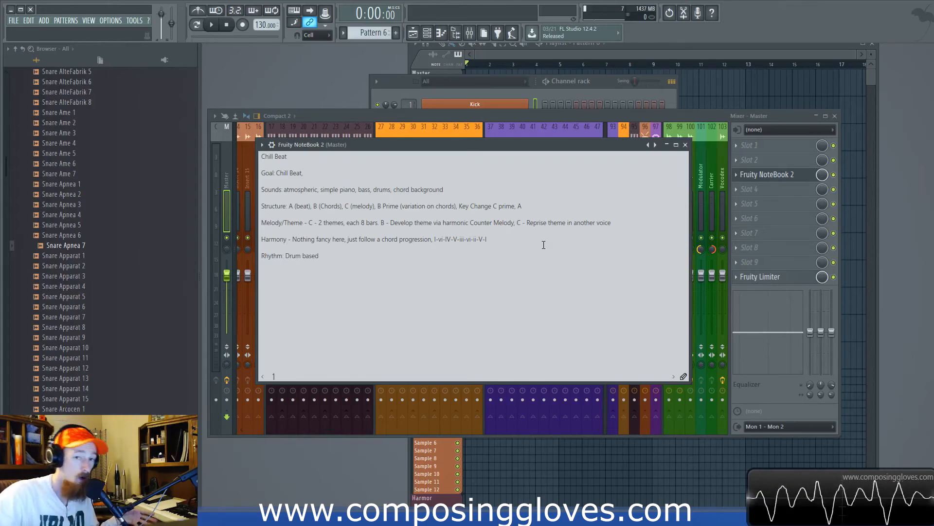
- Examine the Melody/Theme line of the plan, covering the themes, the counter melody and the reprise in another voice
drag(322, 224, 548, 215)
click(606, 230)
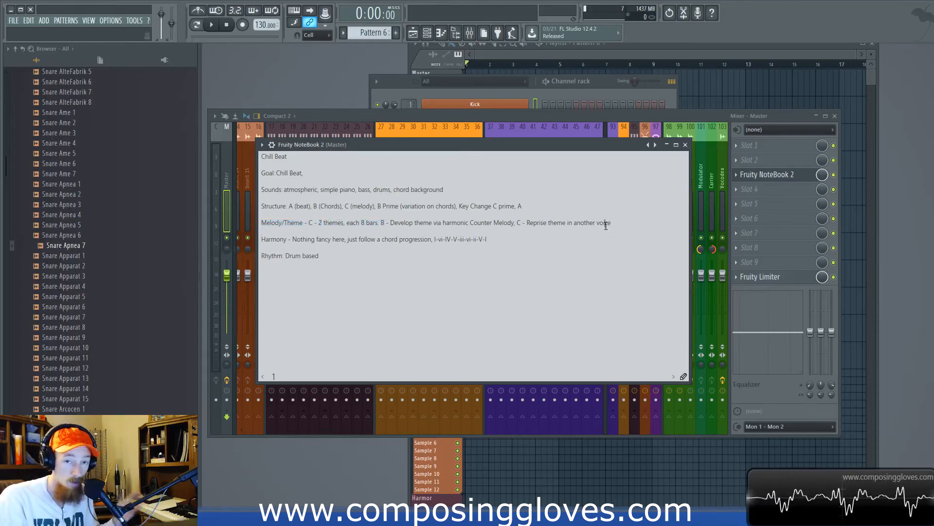
double_click(605, 223)
click(606, 223)
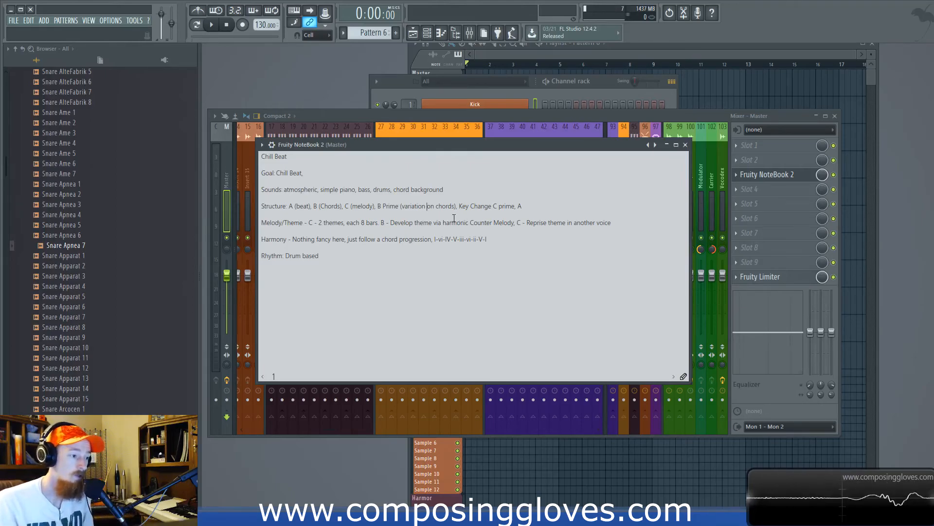
drag(319, 223, 612, 222)
click(612, 269)
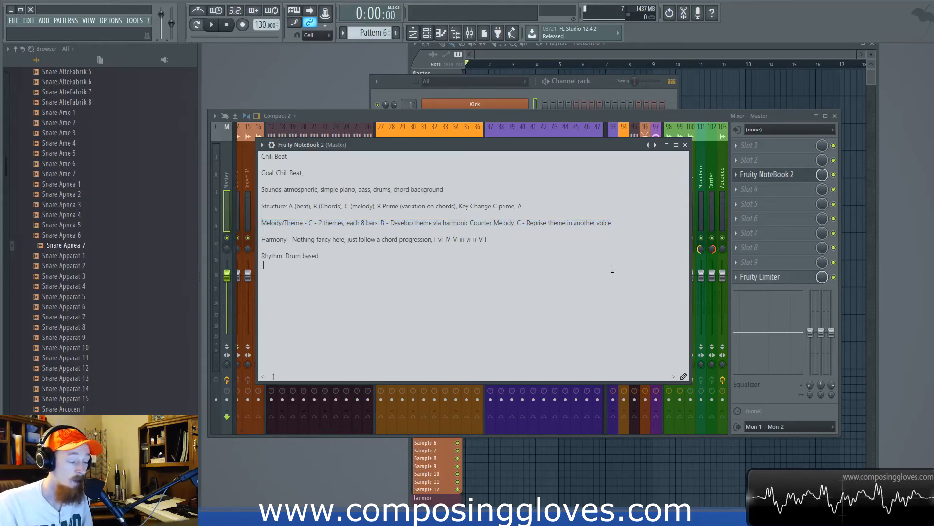
- Reposition the notebook window and review the A (beat) section together with the drum-based rhythm note
drag(471, 146, 490, 137)
drag(322, 146, 243, 152)
click(340, 166)
drag(306, 198, 330, 200)
click(323, 199)
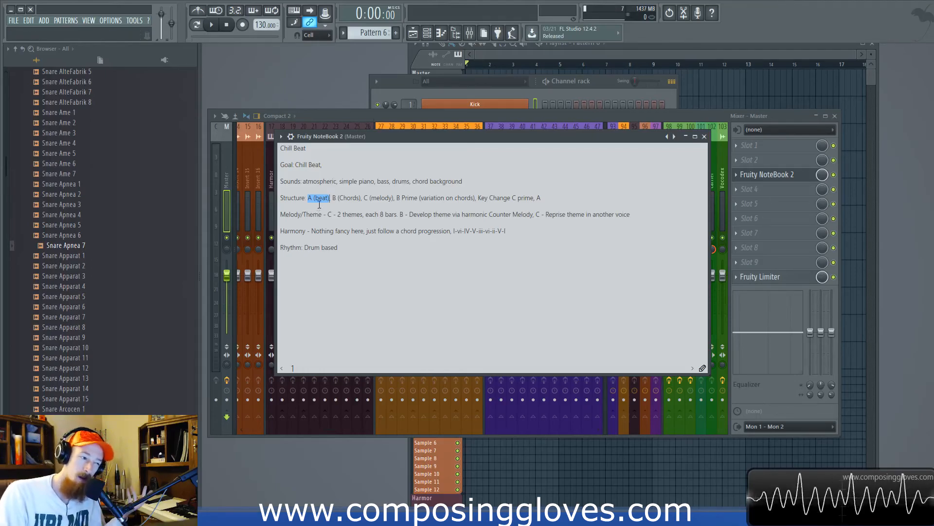
drag(337, 249, 305, 249)
click(346, 207)
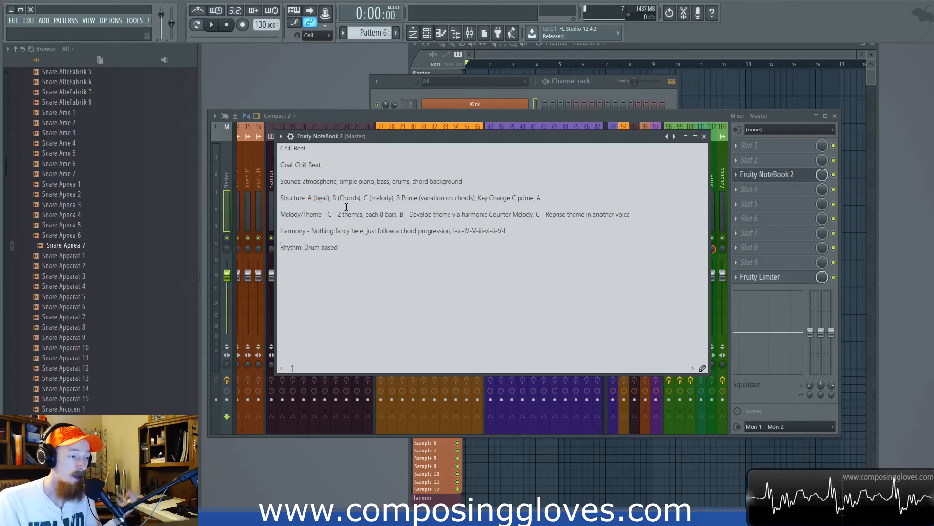
- Highlight the B (Chords) and C (melody) sections and read through the plan for their themes, counter melody and reprise
drag(336, 200, 361, 201)
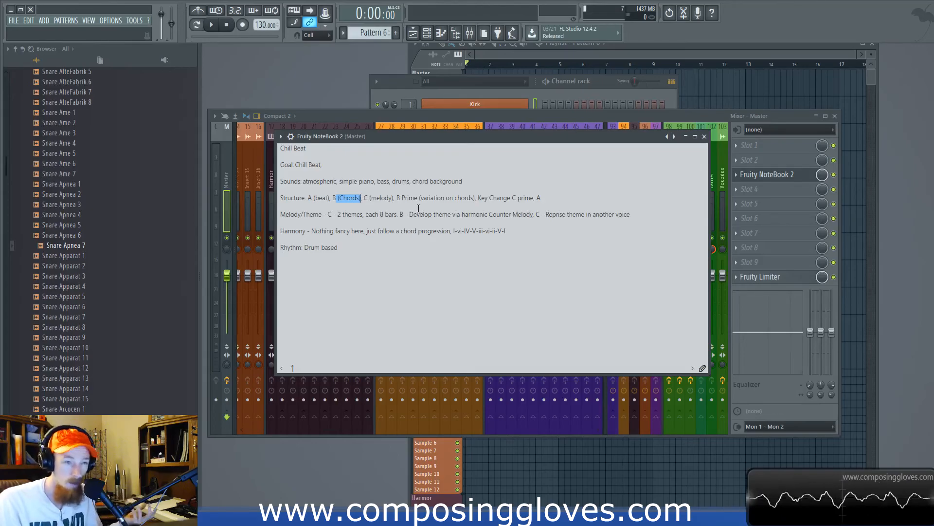
drag(369, 199, 394, 200)
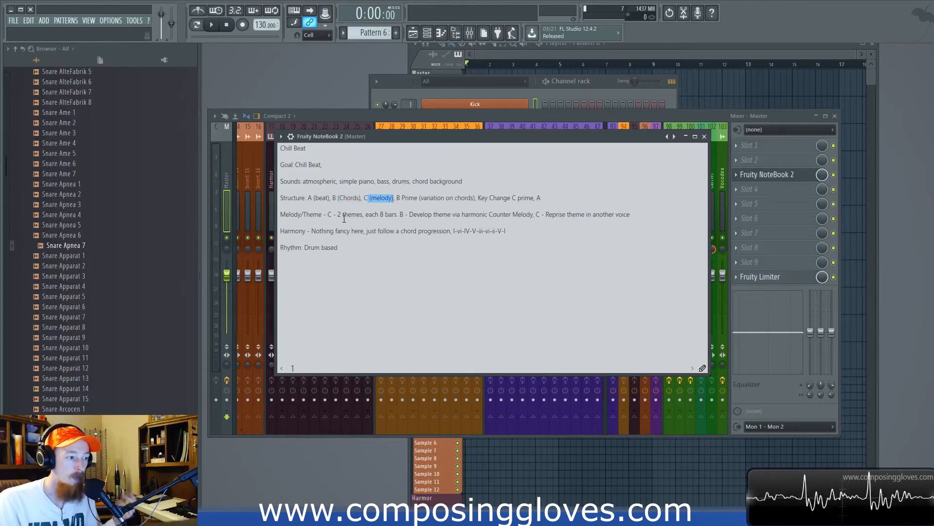
drag(338, 215, 364, 217)
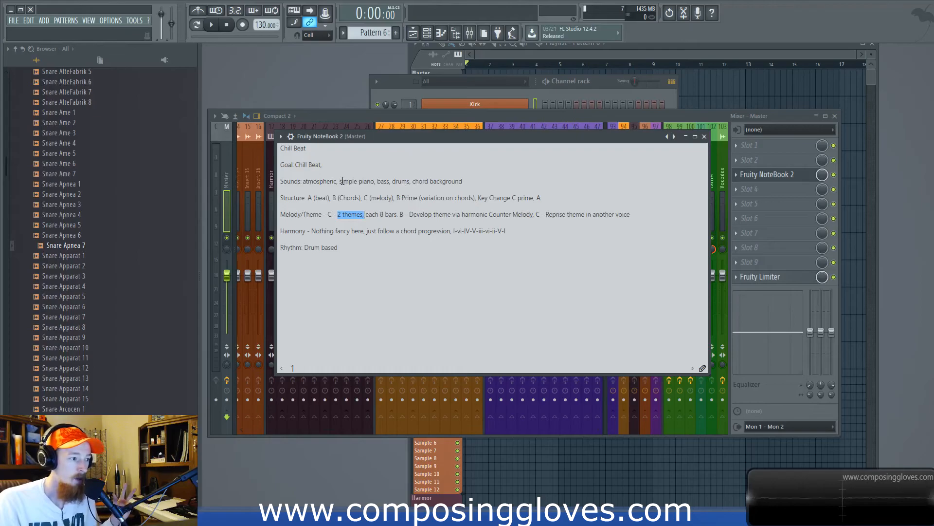
drag(358, 181, 379, 182)
drag(365, 215, 527, 215)
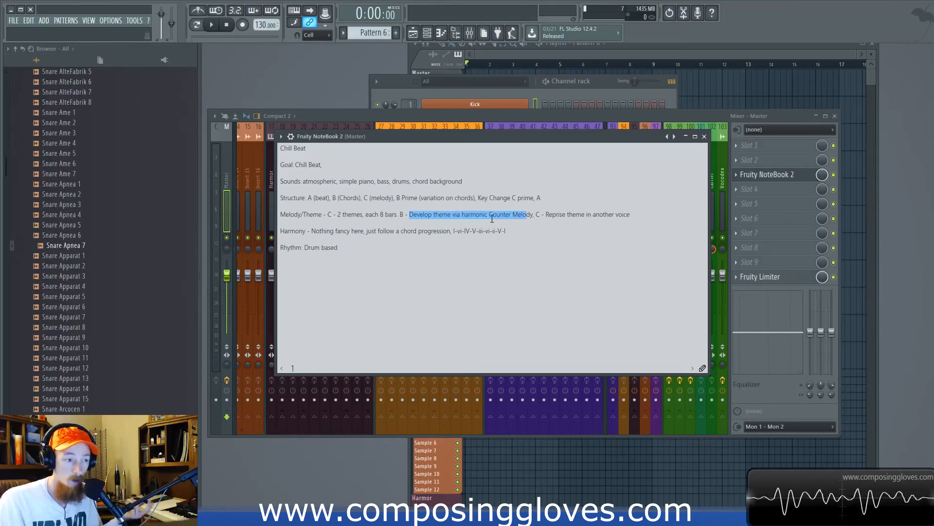
drag(554, 214, 627, 215)
click(632, 213)
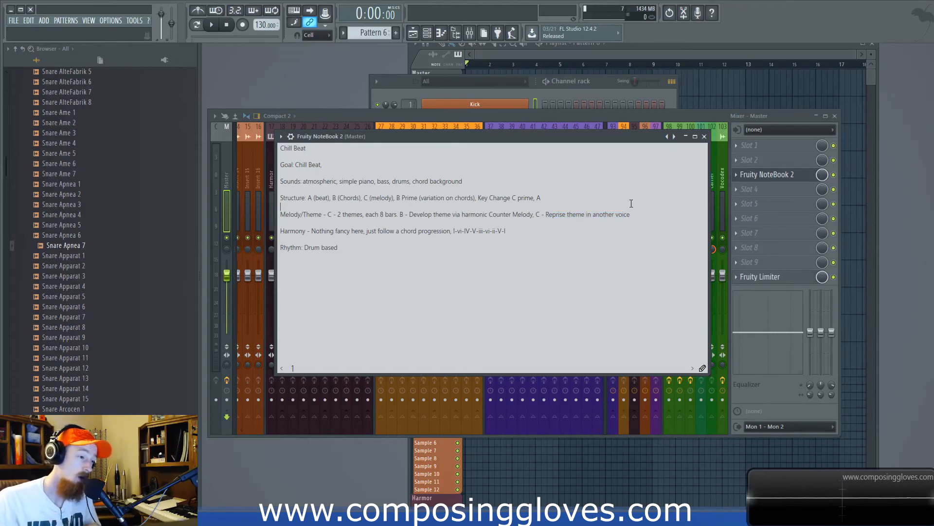
- Review the note on two 8-bar themes and highlight the Harmony line's chord progression I-vi-IV-V-iii-vi-ii-V-I
drag(334, 215, 396, 213)
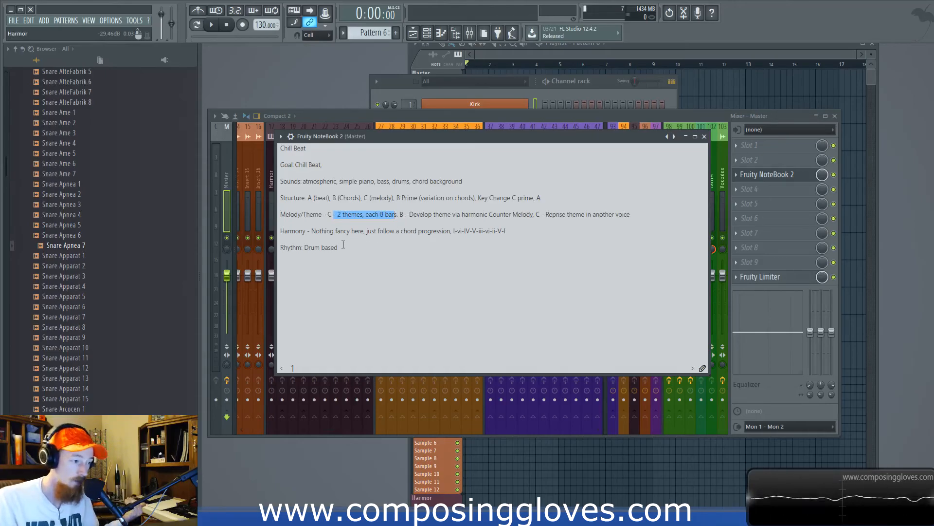
drag(317, 232, 525, 230)
click(418, 236)
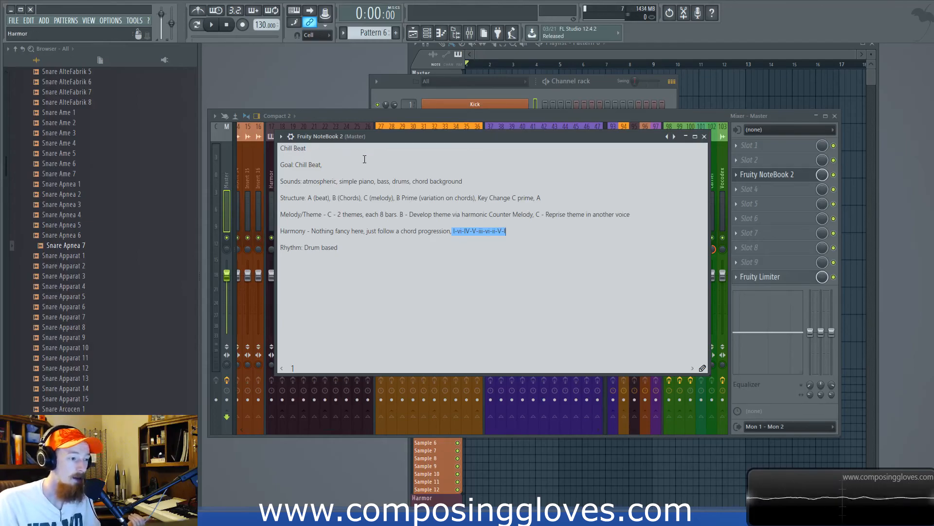
click(491, 232)
drag(506, 232, 454, 232)
click(509, 230)
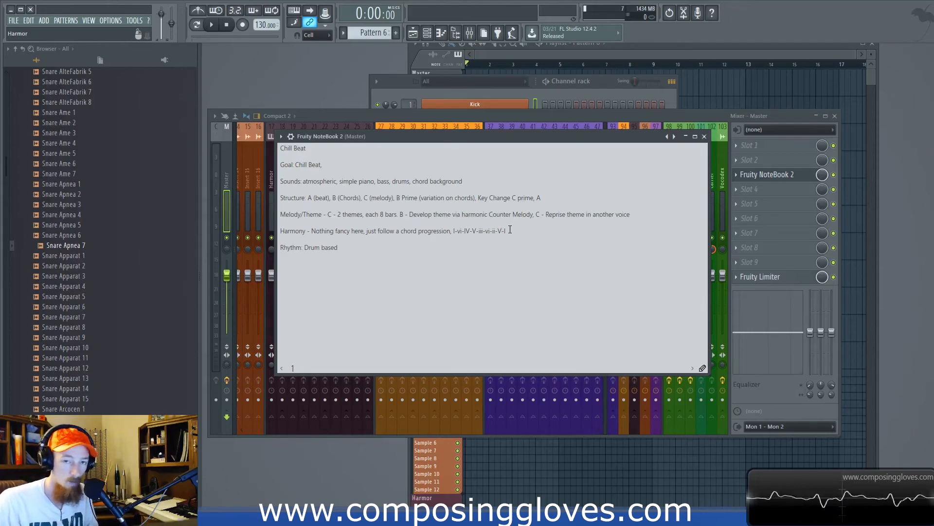
drag(479, 234, 489, 234)
click(488, 233)
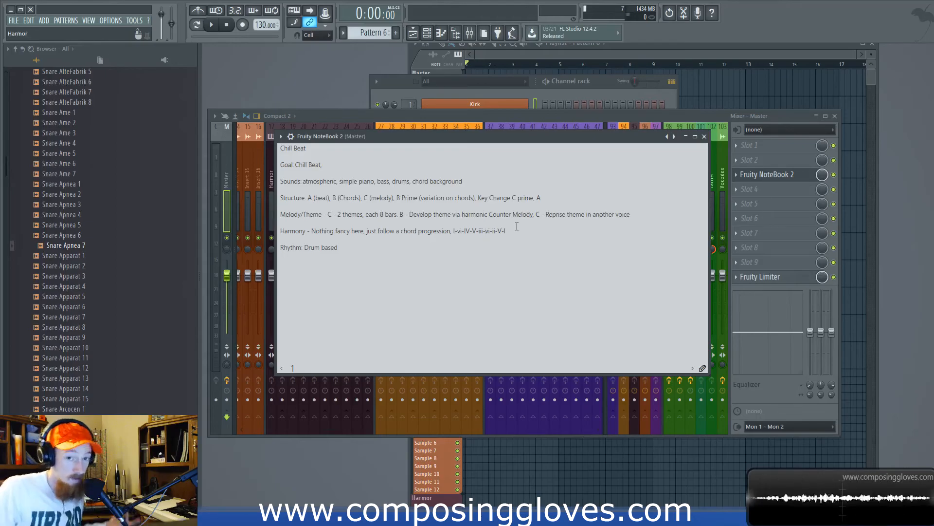
- Move the notebook window slightly and reread the plan's A (beat) section together with the drum-based rhythm note
double_click(482, 232)
click(483, 233)
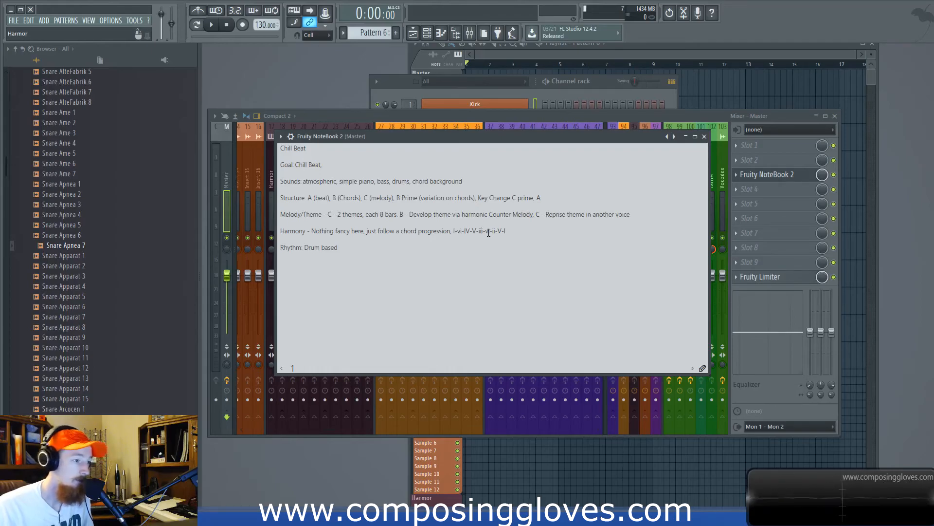
drag(514, 138, 527, 140)
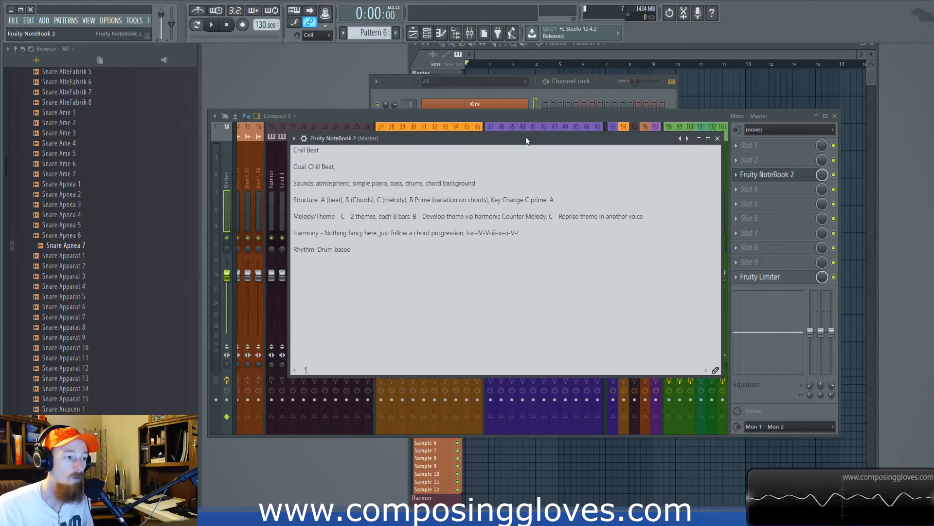
click(466, 92)
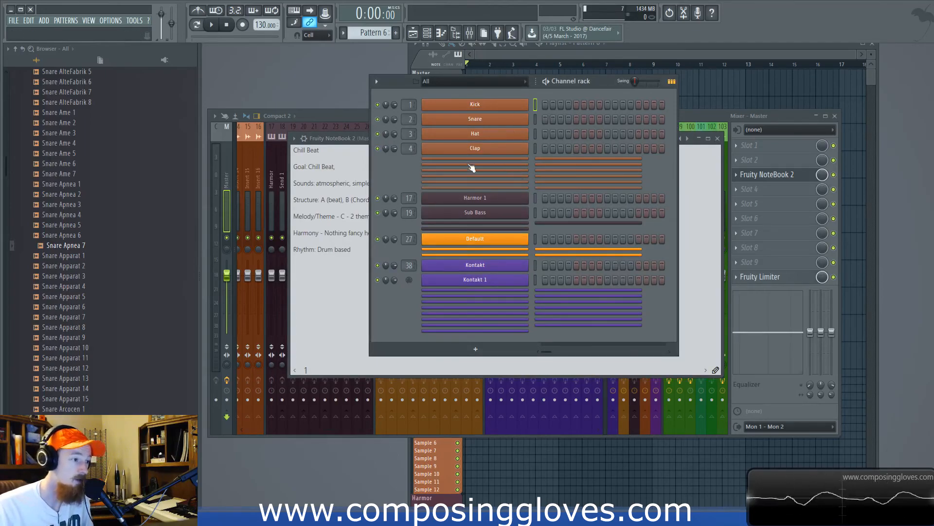
triple_click(353, 164)
drag(321, 200, 343, 200)
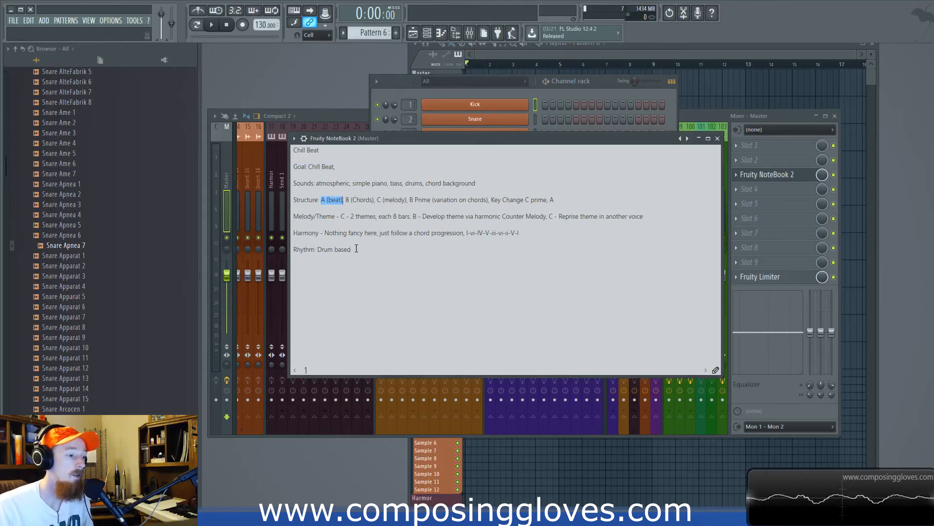
drag(356, 248, 335, 241)
click(358, 208)
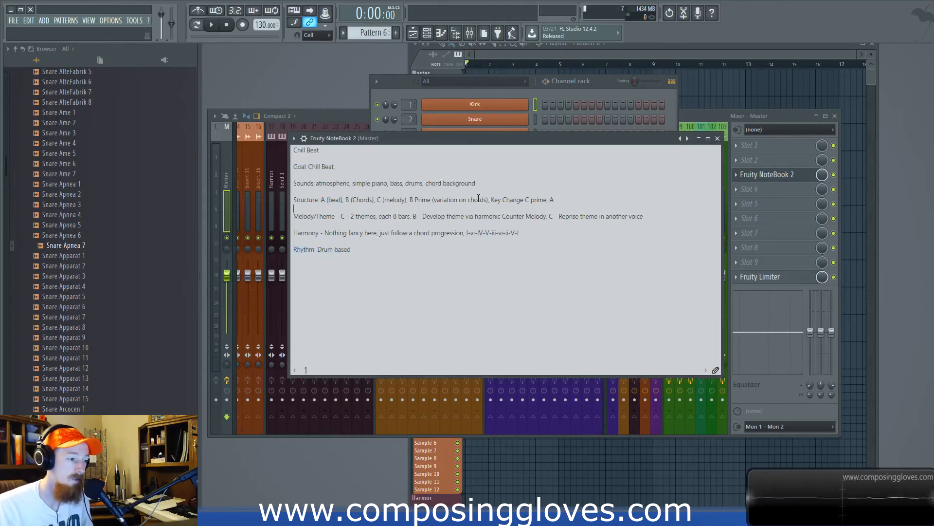
- Review the plan's B (Chords) and C (melody) sections and the chord progression I-vi-IV-V-iii-vi-ii-V-I
drag(383, 200, 417, 200)
click(355, 200)
drag(464, 233, 520, 234)
click(522, 242)
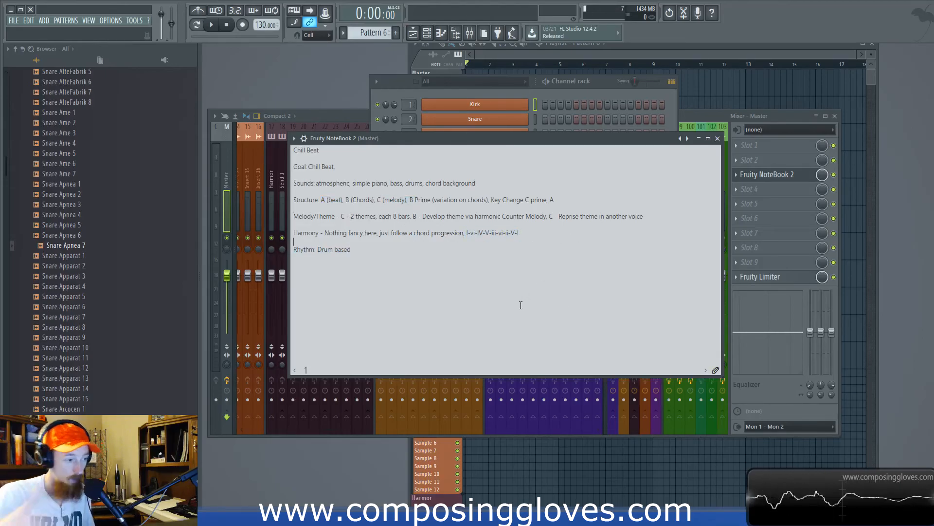
- Bring the Channel rack to the front and open the Kick folder under Battery Samples > Drums in the browser
click(397, 88)
scroll(110, 195, up, 15)
scroll(117, 230, up, 10)
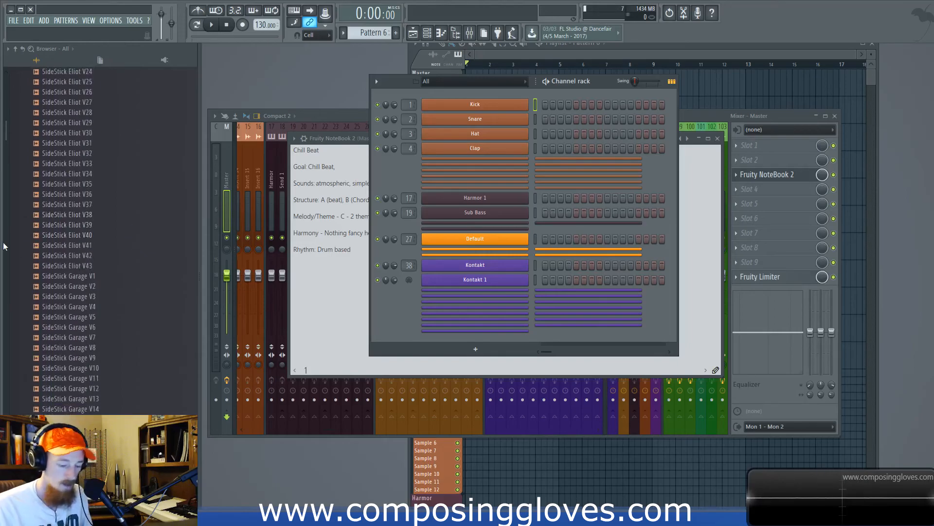
scroll(48, 233, up, 10)
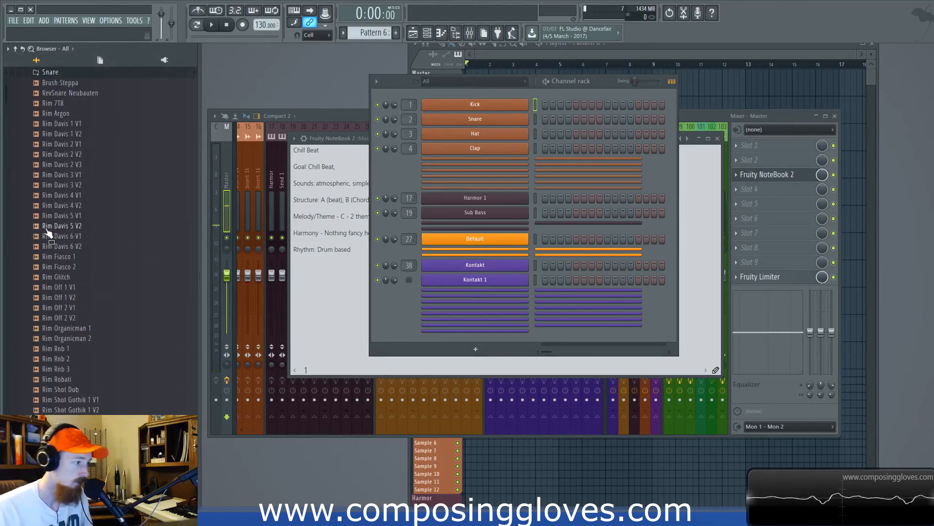
scroll(71, 131, up, 5)
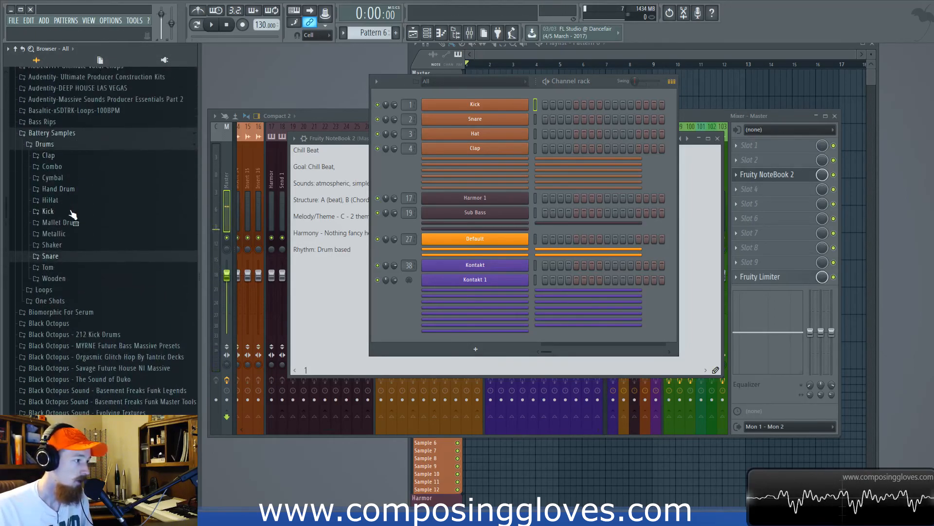
click(73, 211)
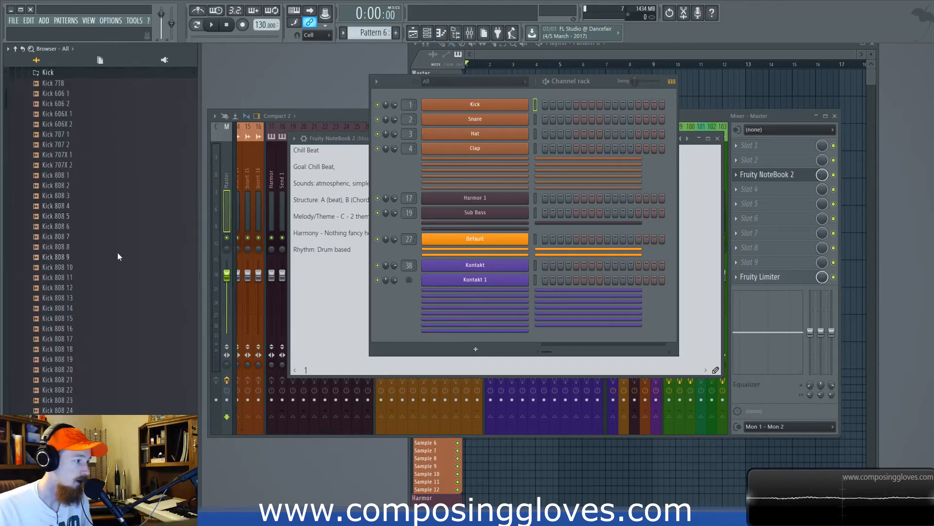
- Audition kick samples from the start of the Kick folder through the 808, 909 and Absynth sounds
click(65, 124)
click(69, 174)
click(83, 319)
scroll(97, 239, down, 6)
click(104, 390)
click(105, 430)
scroll(98, 310, down, 6)
click(94, 299)
click(96, 319)
click(104, 400)
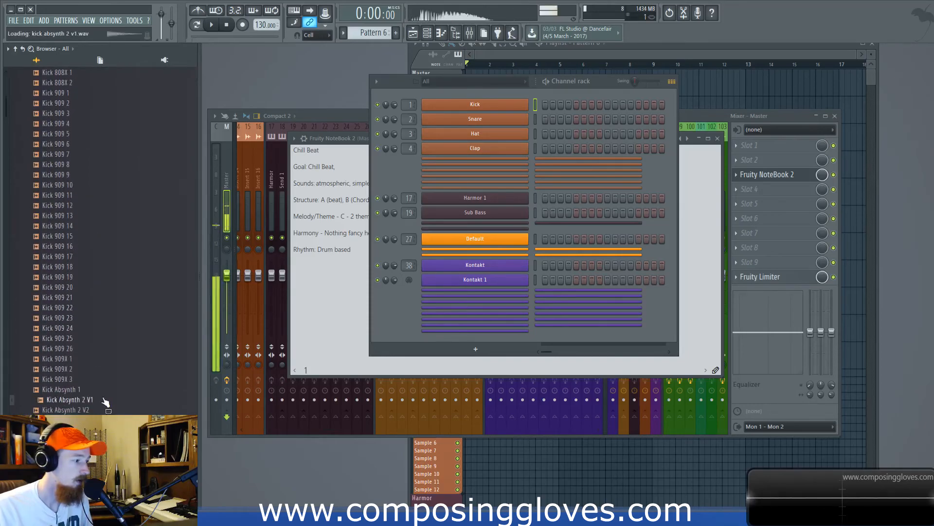
- Audition more Absynth kicks and load Kick Absynth 11 into the Hat channel
click(97, 369)
scroll(122, 323, down, 8)
click(96, 216)
click(95, 246)
click(95, 225)
click(37, 276)
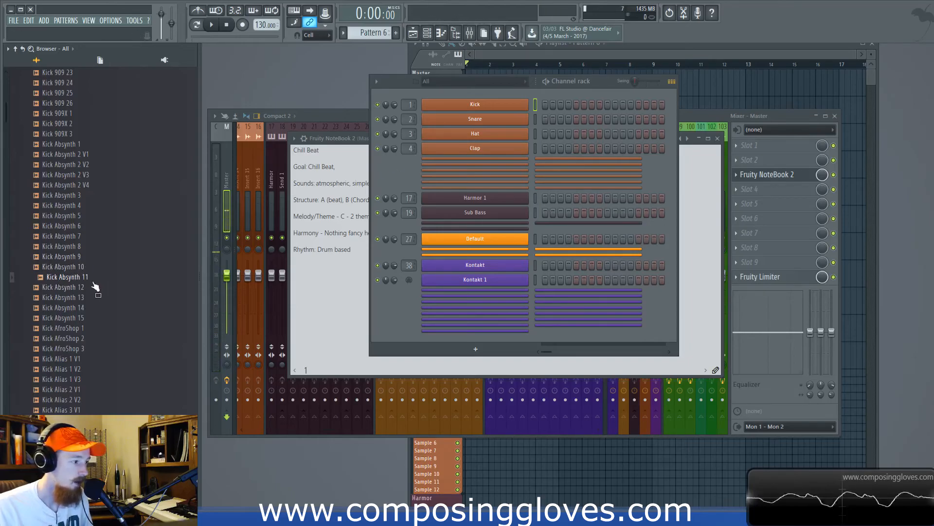
drag(94, 282, 444, 131)
- Audition the Alkaloid, Alphabetical and AlteFabrik kicks and load Kick AlteFabrik 2 into the Kick channel
scroll(91, 238, down, 4)
click(90, 288)
click(91, 310)
scroll(113, 284, down, 6)
click(109, 258)
click(103, 308)
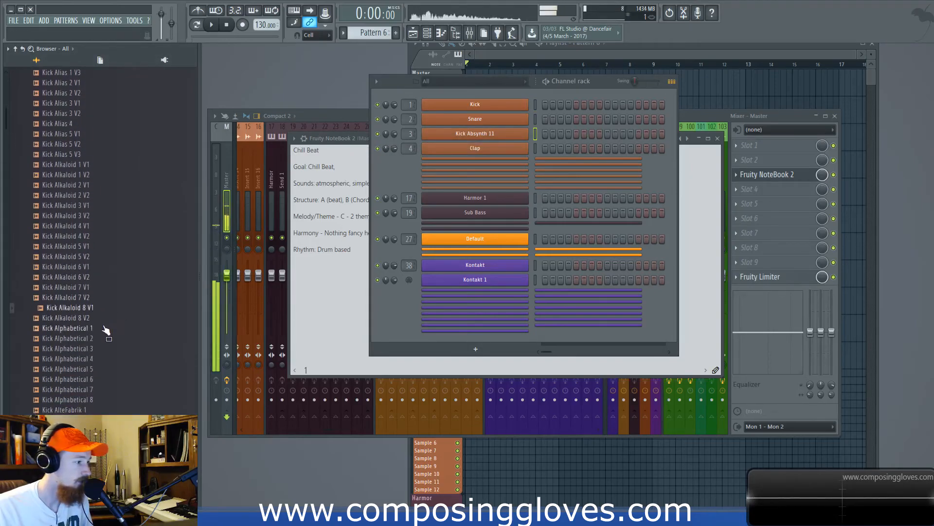
click(104, 328)
click(105, 360)
click(95, 381)
click(96, 401)
click(97, 421)
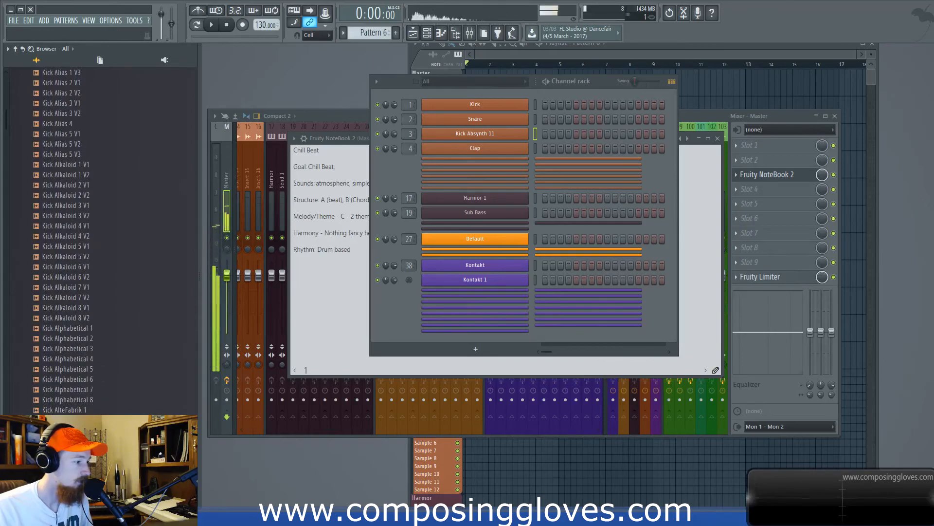
drag(98, 420, 472, 105)
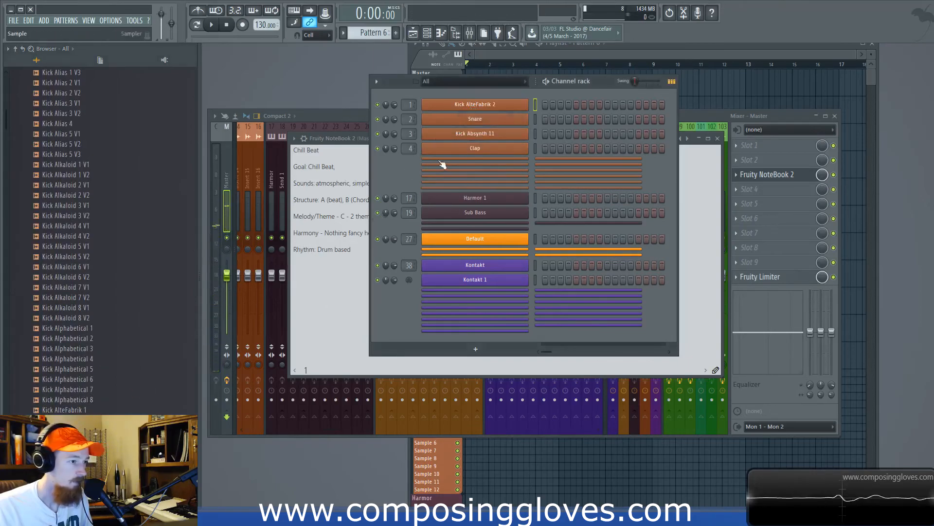
- Audition further kick samples, returning to compare several of the 909 kicks
click(122, 439)
click(121, 450)
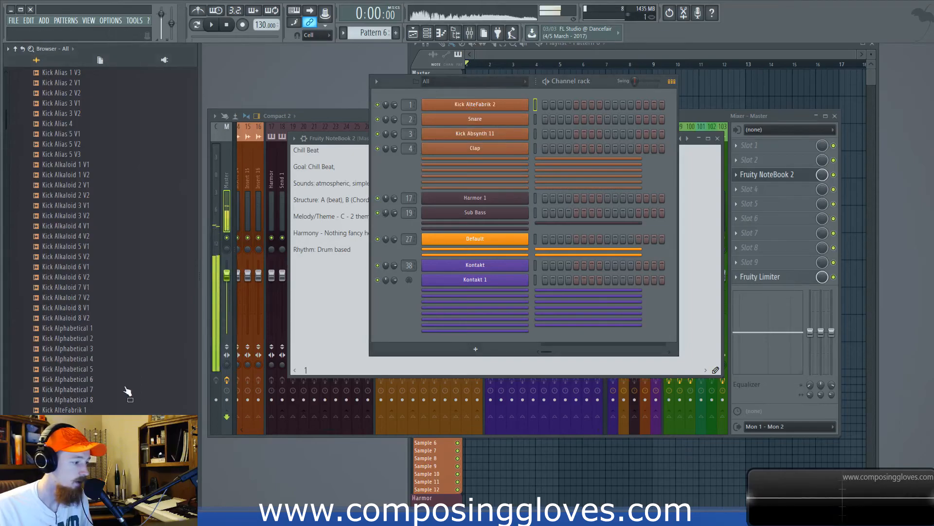
scroll(126, 387, down, 6)
scroll(106, 214, up, 10)
click(85, 175)
click(75, 186)
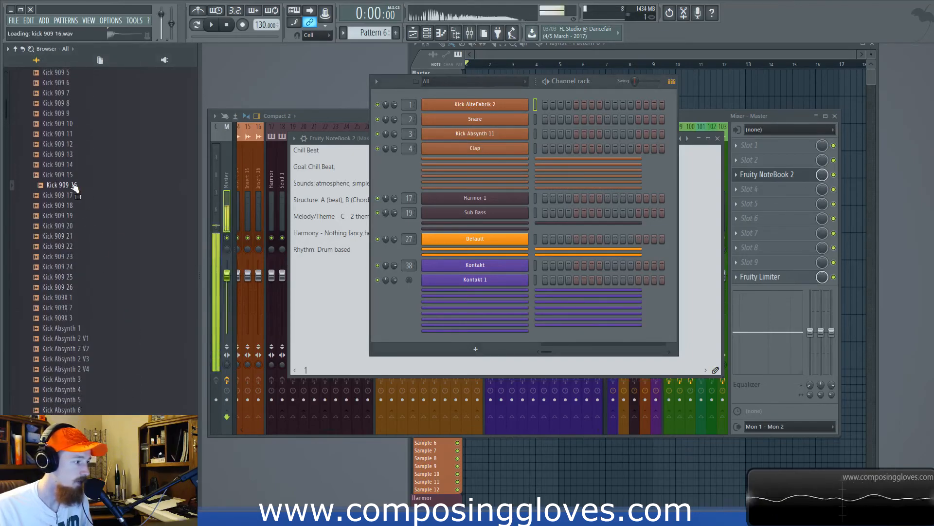
click(73, 195)
click(73, 154)
click(77, 133)
click(79, 123)
click(77, 103)
- Compare more 909 kicks and load Kick 909 19 into the Snare channel
scroll(78, 146, up, 4)
click(78, 196)
click(75, 184)
click(79, 256)
click(83, 328)
click(83, 338)
click(80, 318)
drag(83, 341, 519, 119)
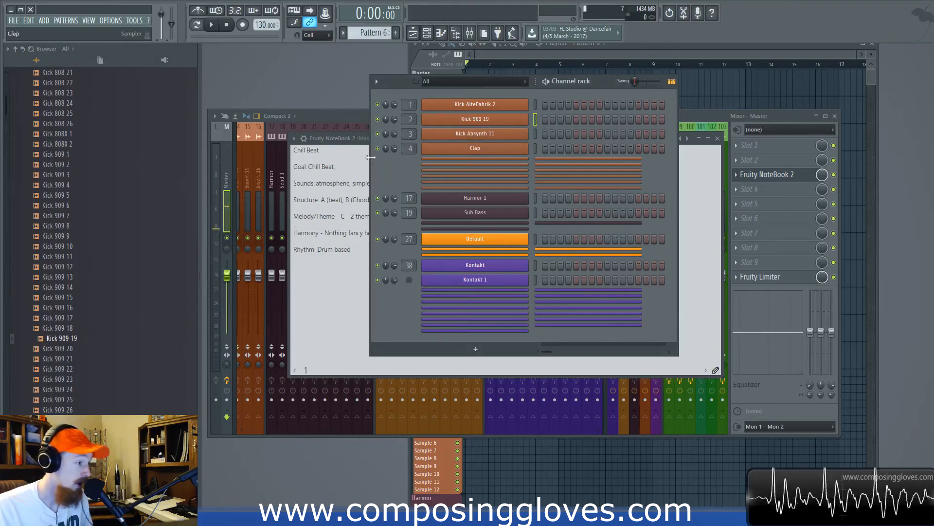
- Collapse the Kick sample folder and open the HiHat folder
scroll(120, 229, up, 10)
click(73, 257)
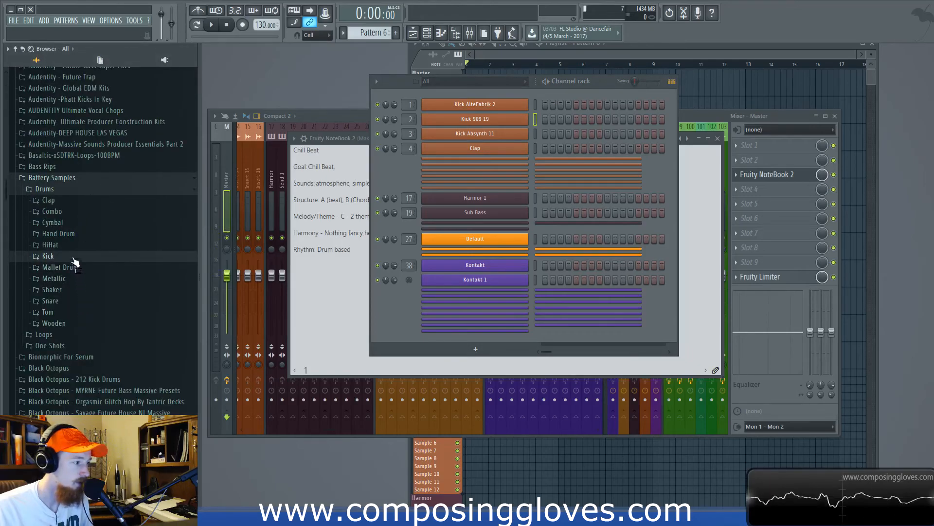
click(80, 246)
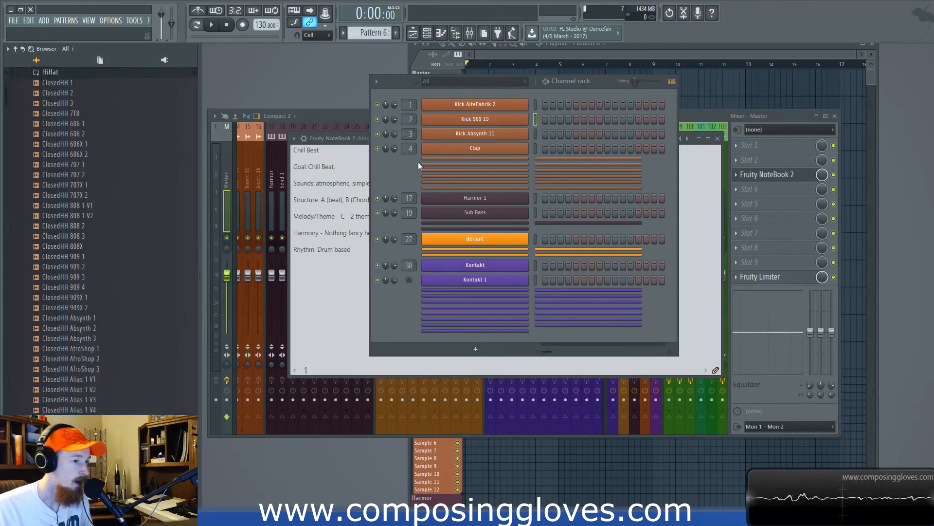
- Inspect the sampler settings of the Kick Absynth 11 channel and close its window
click(489, 136)
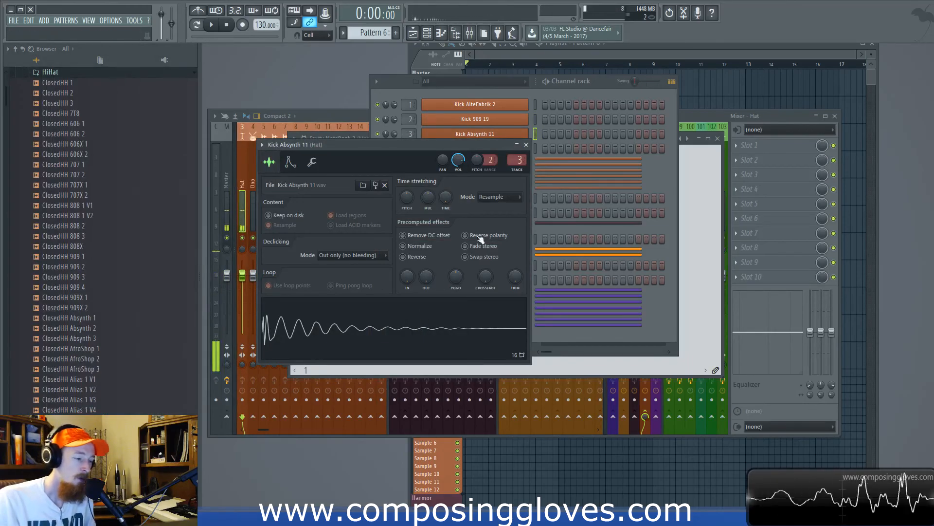
click(526, 145)
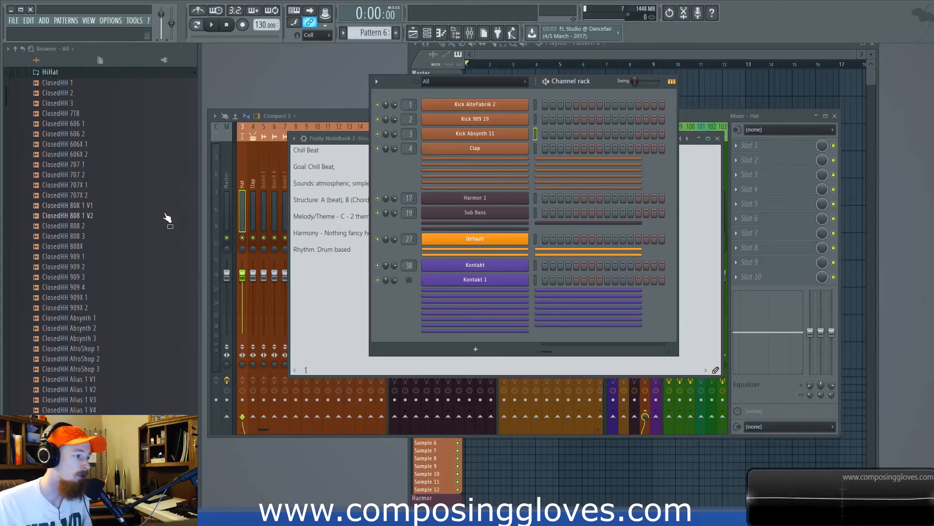
click(515, 133)
click(508, 139)
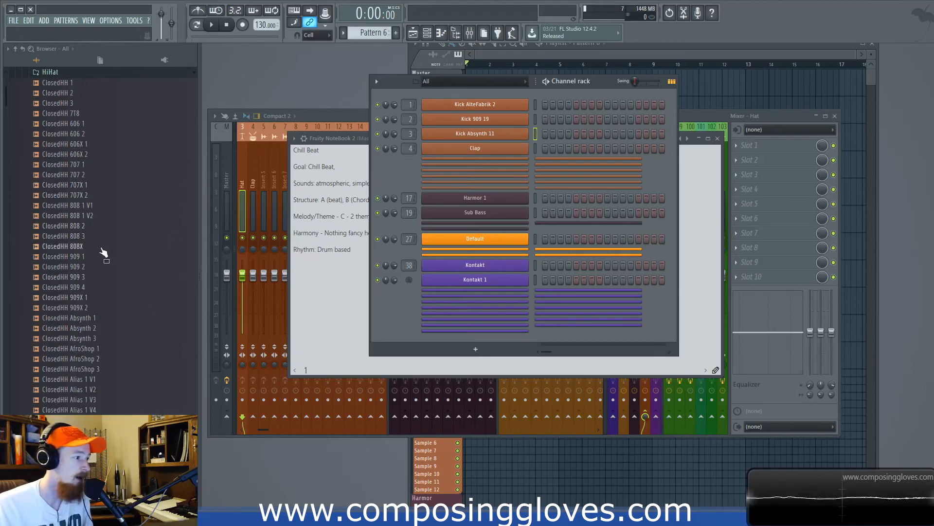
- Audition closed hi-hats and load ClosedHH Bikini 2 into the Clap channel and ClosedHH Bikini 3 into channel 5
scroll(117, 244, down, 10)
click(126, 256)
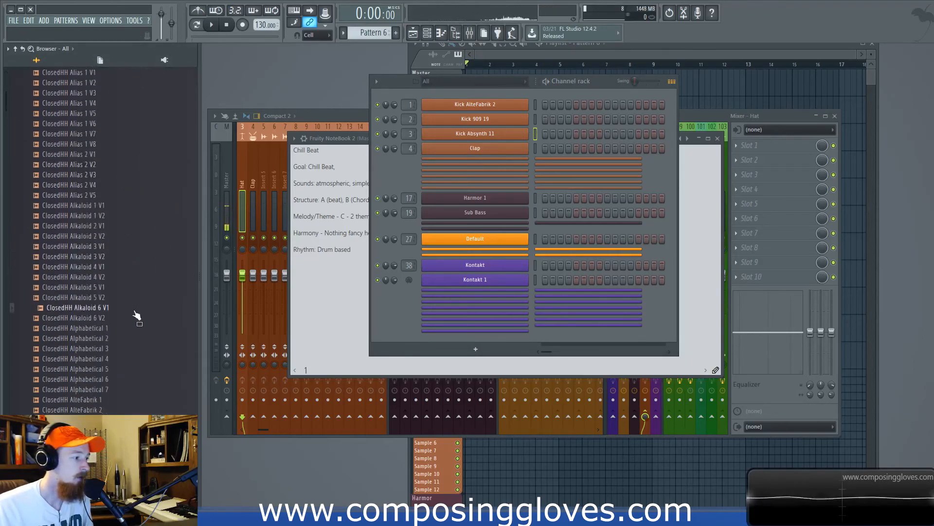
scroll(125, 272, down, 15)
click(112, 279)
click(110, 290)
click(101, 300)
click(84, 289)
drag(85, 292, 511, 148)
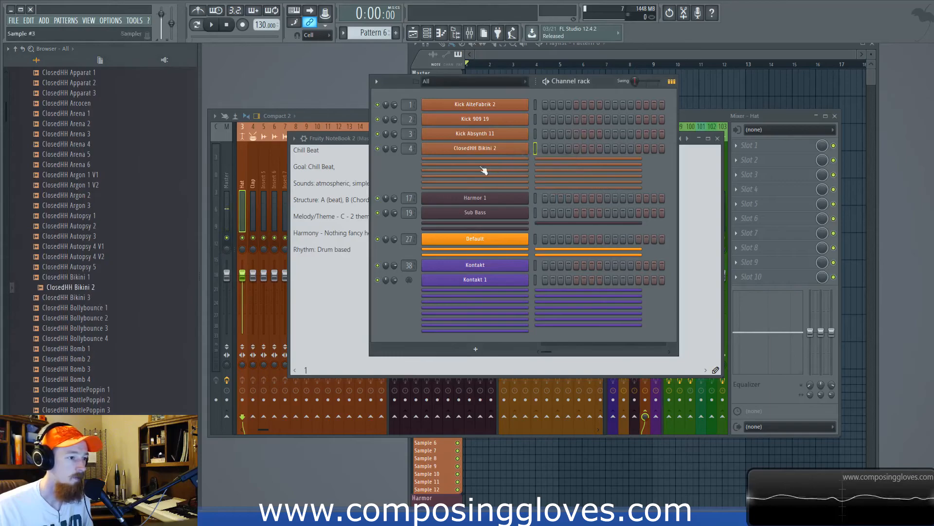
drag(102, 298, 479, 162)
click(495, 184)
- Set the project tempo to 96 BPM, and switch the sample browser from the HiHat folder to the Snare folder
scroll(98, 244, up, 15)
scroll(80, 266, down, 5)
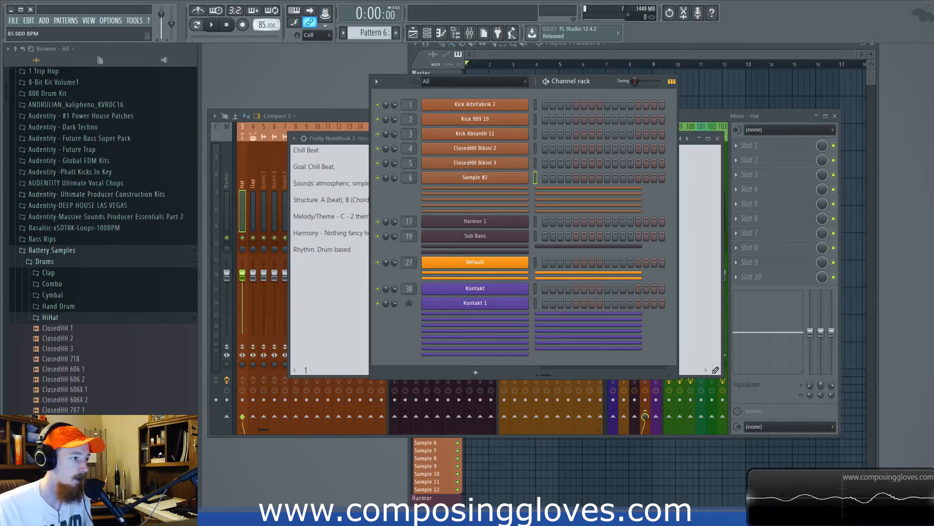
click(54, 317)
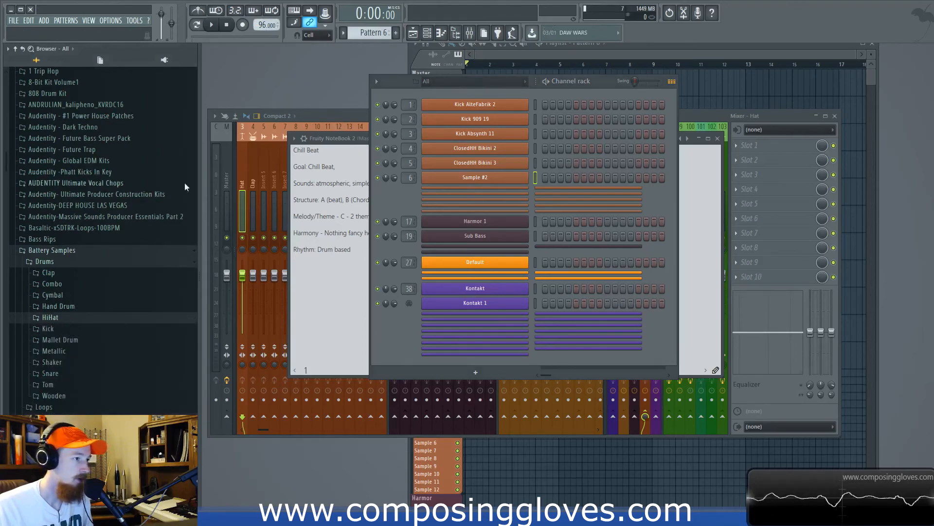
click(84, 373)
- Audition rim sounds in the Snare folder and browse past the sidesticks to the snare samples
scroll(94, 233, down, 4)
click(95, 217)
click(104, 258)
click(118, 298)
scroll(136, 218, down, 1)
scroll(135, 218, down, 8)
click(133, 327)
click(140, 379)
scroll(147, 211, down, 15)
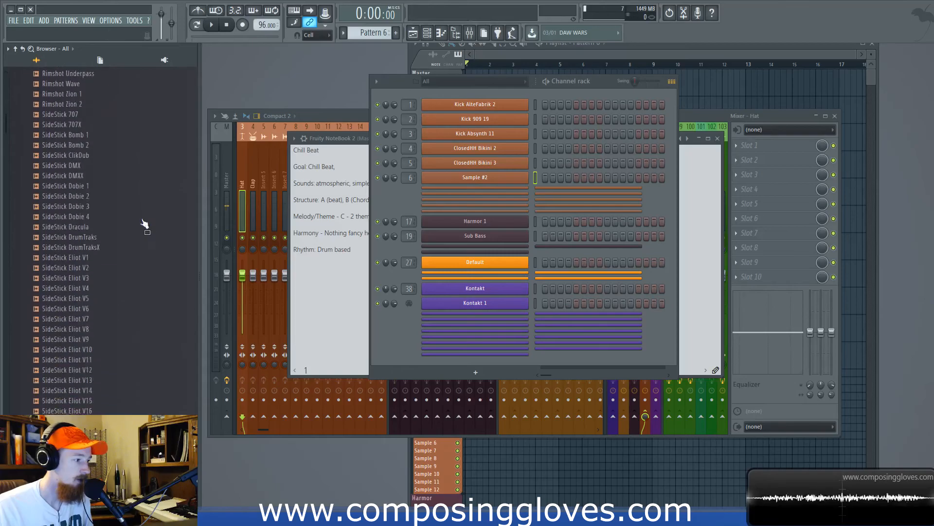
scroll(103, 245, down, 15)
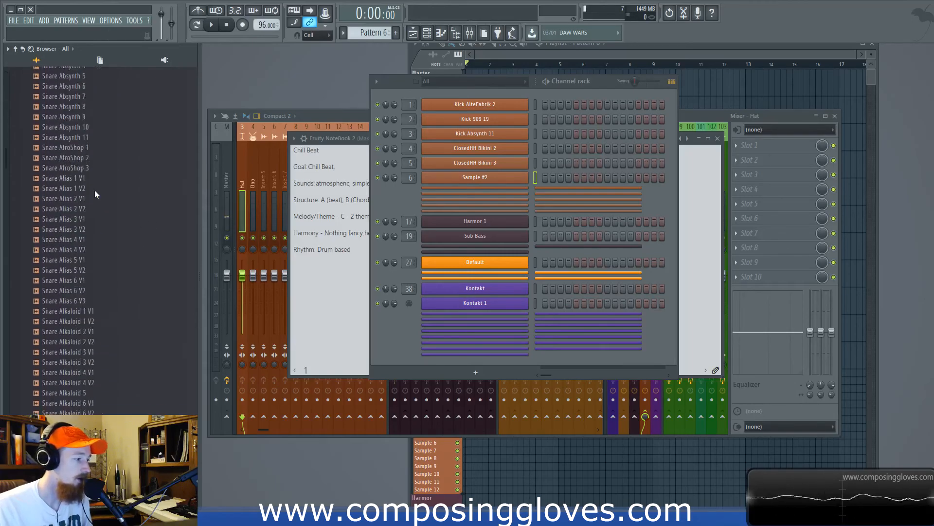
scroll(95, 206, down, 3)
- Compare the Alkaloid and Alphabetical snares and load Snare Alphabetical 5 into channel 6
click(131, 287)
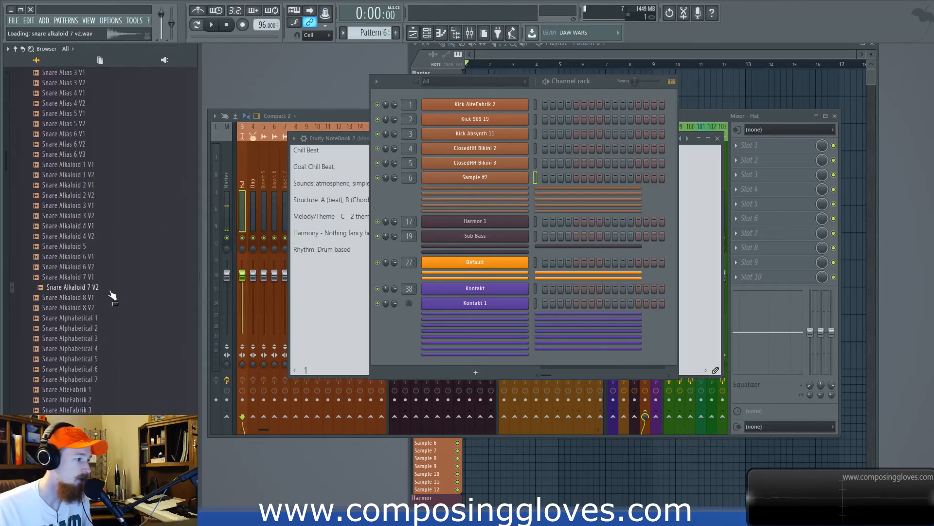
drag(113, 289, 43, 291)
click(87, 307)
click(85, 298)
click(84, 257)
click(83, 267)
click(80, 287)
click(84, 369)
click(83, 350)
click(81, 361)
click(85, 339)
drag(81, 362, 497, 185)
- Add a slight fade-in and fade-out to the Snare Alphabetical 5 sample, auditioning it, and close its sampler window
click(466, 342)
mouse_move(466, 321)
mouse_down()
mouse_move(465, 311)
mouse_move(466, 328)
mouse_up()
click(467, 340)
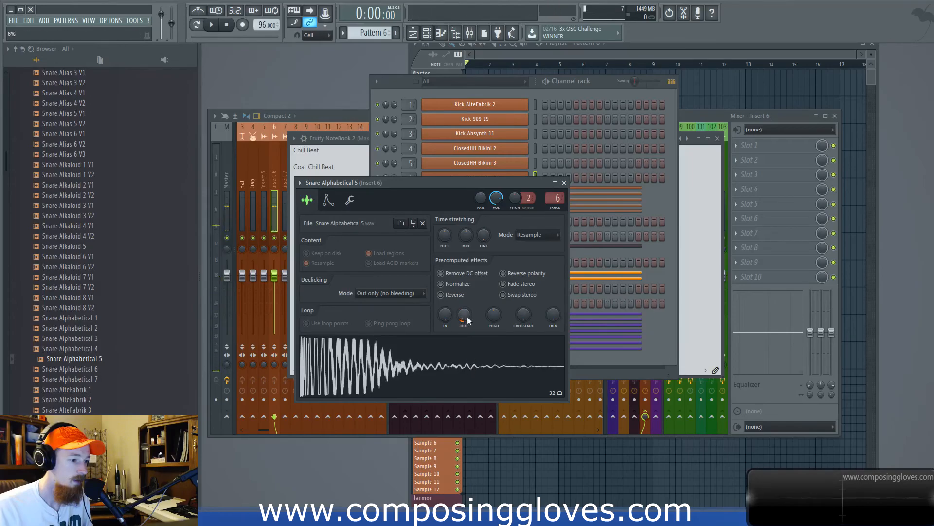
click(465, 356)
mouse_move(445, 319)
mouse_down()
mouse_move(446, 311)
mouse_move(446, 324)
mouse_up()
click(446, 349)
click(447, 352)
click(453, 365)
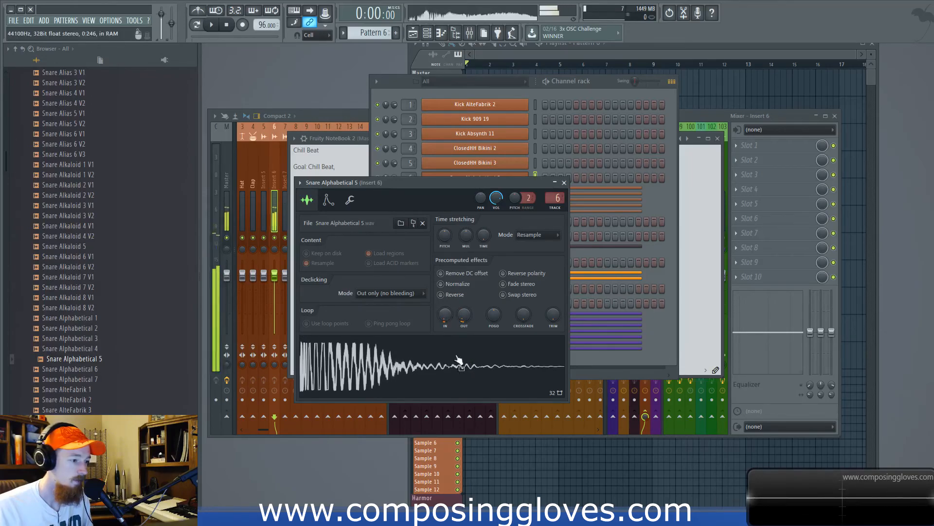
click(564, 183)
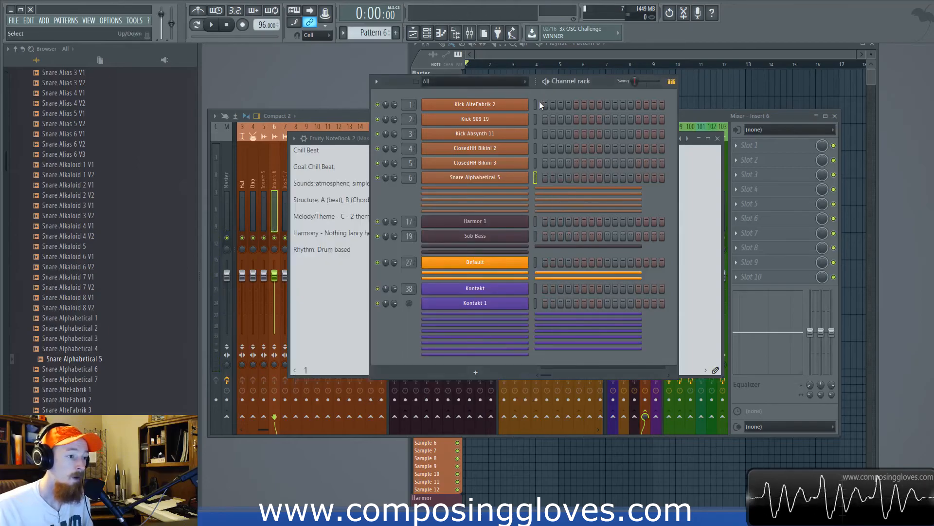
- Open the Kick AlteFabrik 2 sampler, audition the sample and close the window
click(515, 105)
click(440, 331)
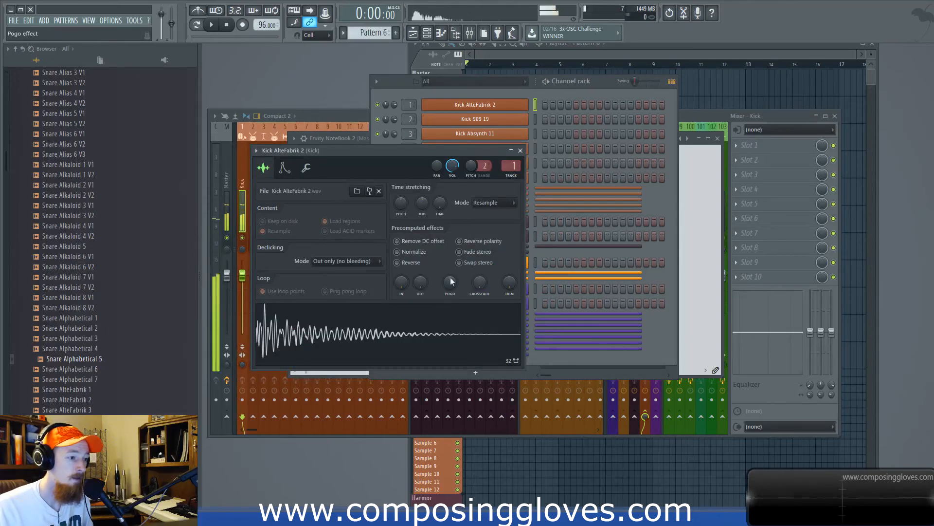
click(521, 151)
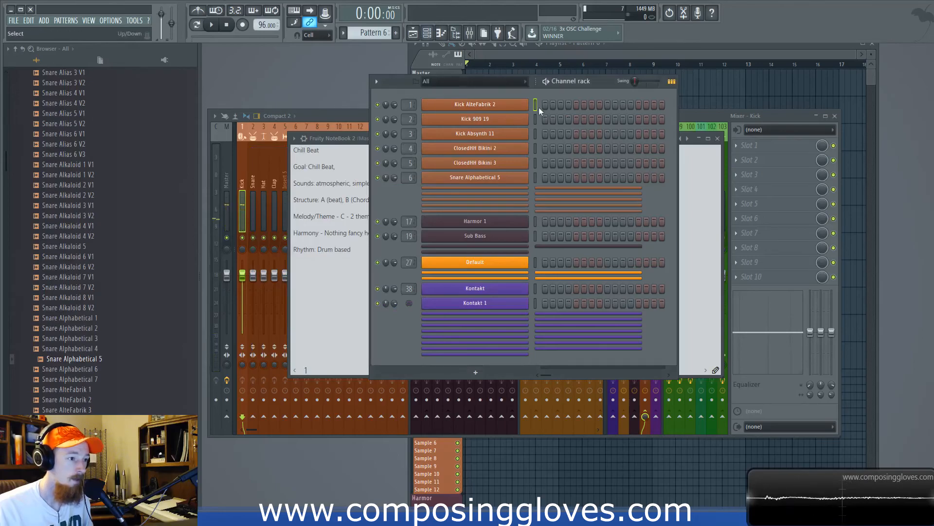
- Program Kick AlteFabrik 2 on steps 1 and 9, ClosedHH Bikini 2 on 3, 7, 12 and 15, and ClosedHH Bikini 3 on 5 and 13
click(561, 148)
click(576, 162)
click(592, 149)
click(608, 105)
click(631, 148)
click(639, 163)
click(655, 148)
key(space)
- Place Pattern 6 clips across the first four bars of the playlist's Master track, play them and return to the step sequencer
click(507, 58)
drag(487, 83, 474, 86)
key(space)
click(395, 87)
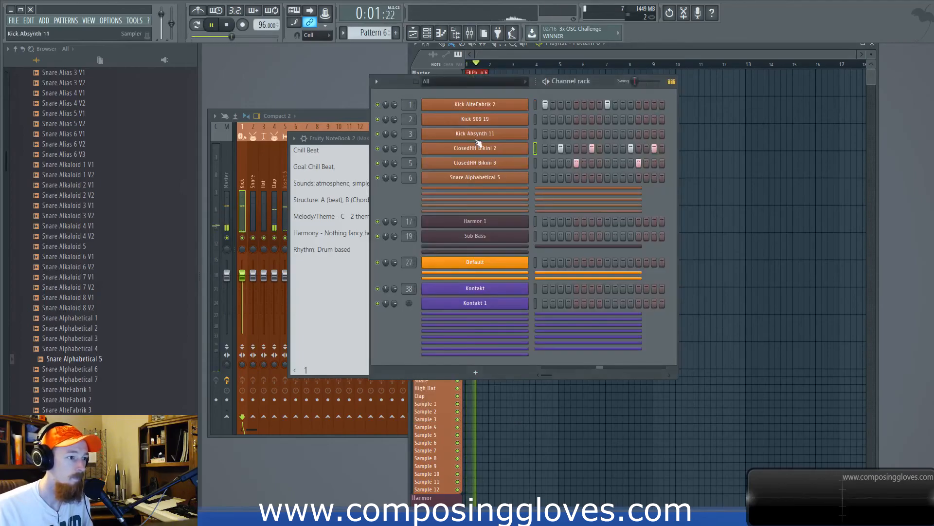
- Swap the hi-hats in the first half, putting ClosedHH Bikini 2 on step 5 and ClosedHH Bikini 3 on steps 3 and 7
click(560, 148)
key(space)
click(560, 163)
click(568, 148)
click(569, 149)
click(576, 162)
click(591, 148)
click(592, 163)
key(space)
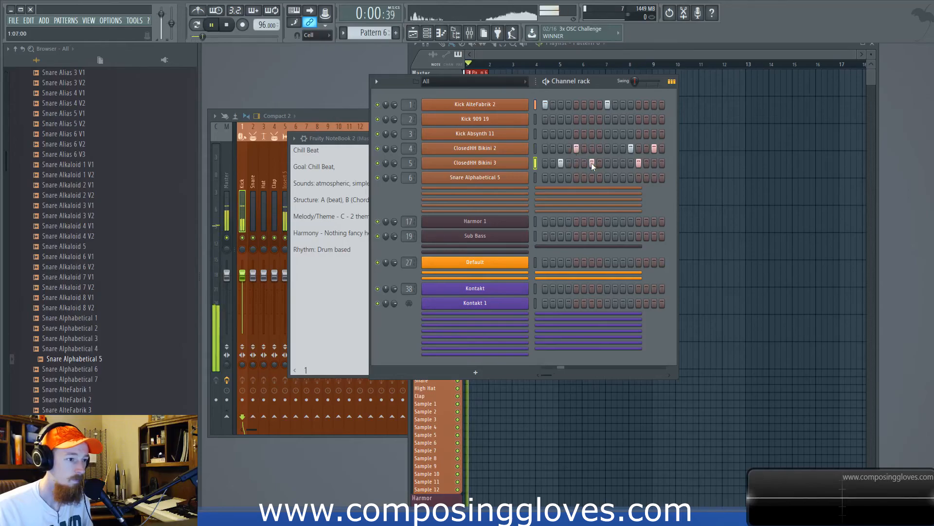
key(space)
- Swap the hi-hats in the second half, putting ClosedHH Bikini 2 on step 13 and ClosedHH Bikini 3 on steps 12 and 15
right_click(631, 149)
click(631, 163)
click(639, 149)
right_click(656, 148)
click(653, 163)
key(space)
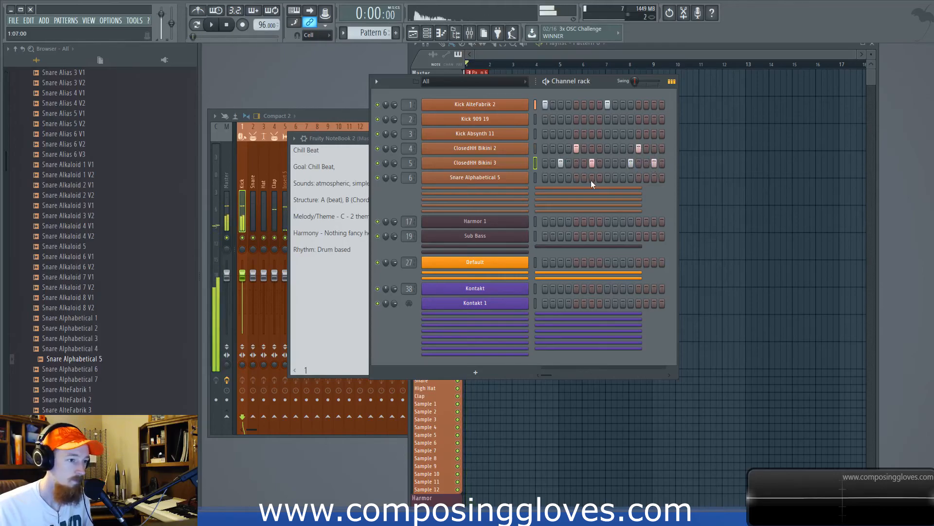
- Add Snare Alphabetical 5 hits on steps 5 and 13 and listen to the pattern
click(576, 178)
click(638, 178)
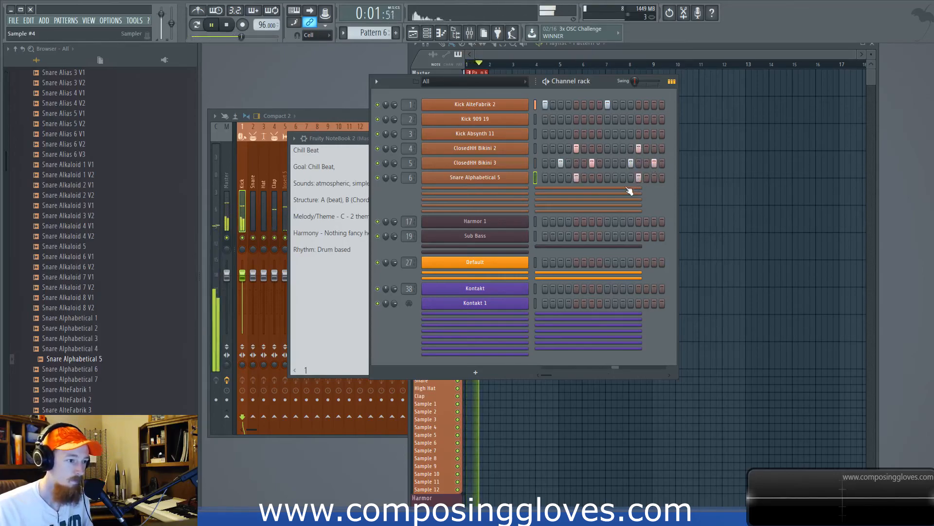
key(space)
- Audition alternative snare samples from the AlteFabrik group through the Ame, Apparat and following groups
scroll(139, 331, down, 4)
click(122, 329)
click(81, 350)
click(83, 380)
click(82, 410)
scroll(106, 317, down, 8)
click(106, 318)
click(107, 281)
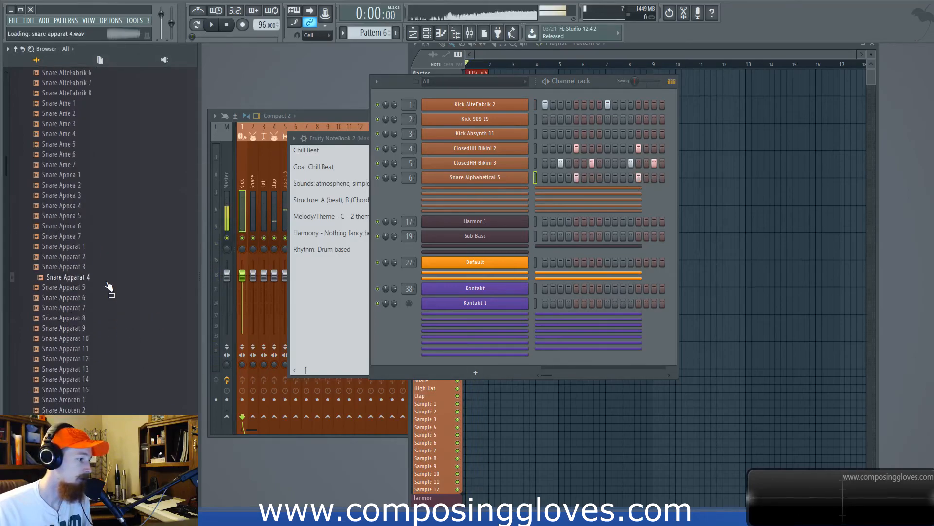
click(107, 318)
click(107, 410)
scroll(106, 352, down, 8)
click(106, 339)
click(107, 429)
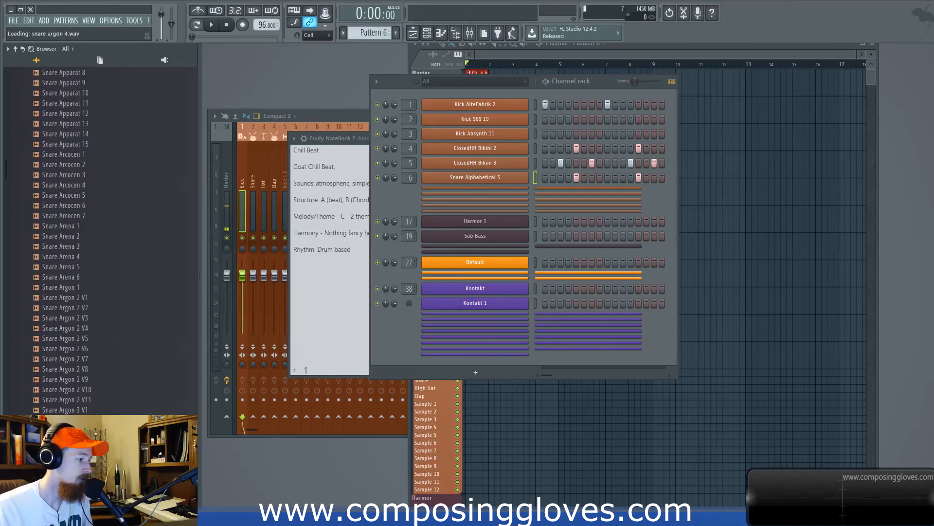
- Check the Snare Alphabetical 5 sampler settings, close them and audition the Snare Autopsy samples
click(479, 177)
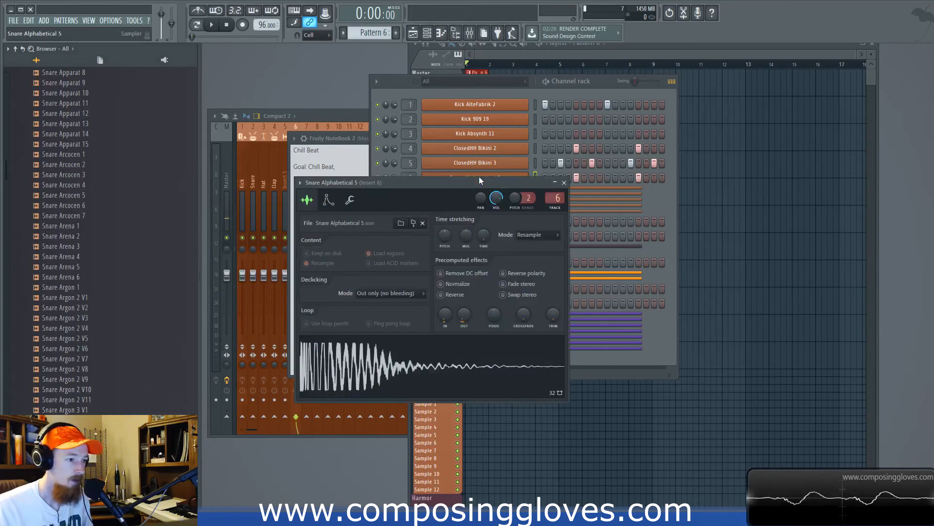
click(564, 183)
scroll(107, 304, down, 10)
click(78, 306)
click(89, 352)
click(90, 380)
click(91, 371)
click(93, 342)
click(90, 359)
scroll(100, 311, down, 4)
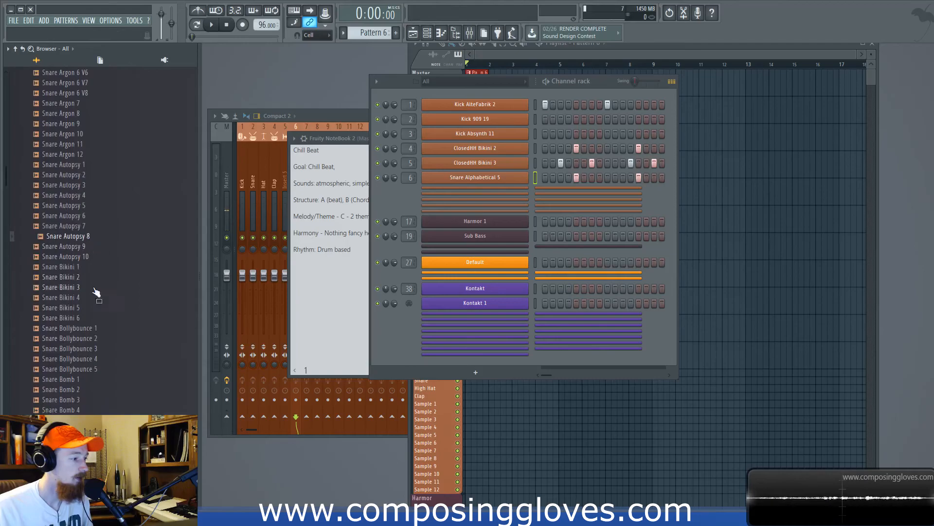
- Compare the Snare Bikini samples and load Snare Bikini 3 into channel 5
click(95, 289)
click(80, 289)
click(81, 299)
click(81, 289)
drag(83, 292, 496, 168)
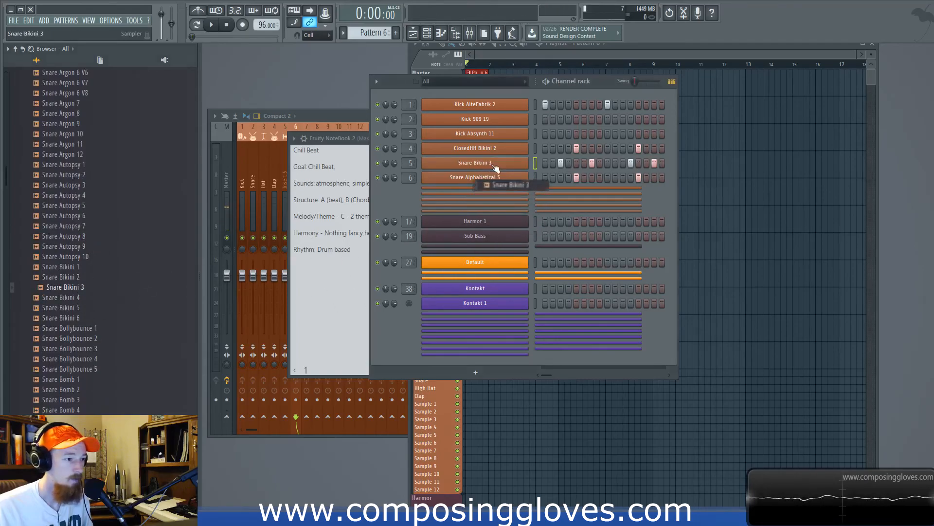
- Play the pattern briefly and replace the snare in channel 6 with Snare Bikini 3
key(space)
key(space)
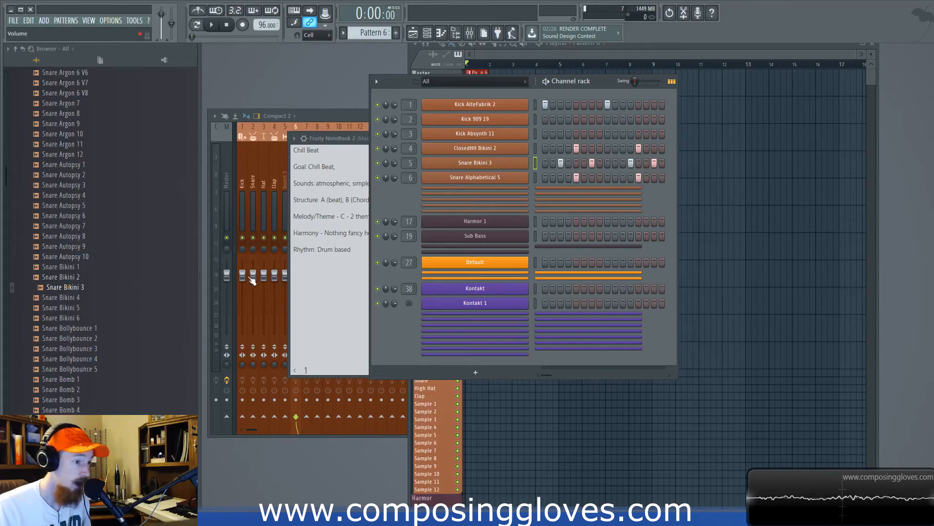
drag(95, 283, 496, 178)
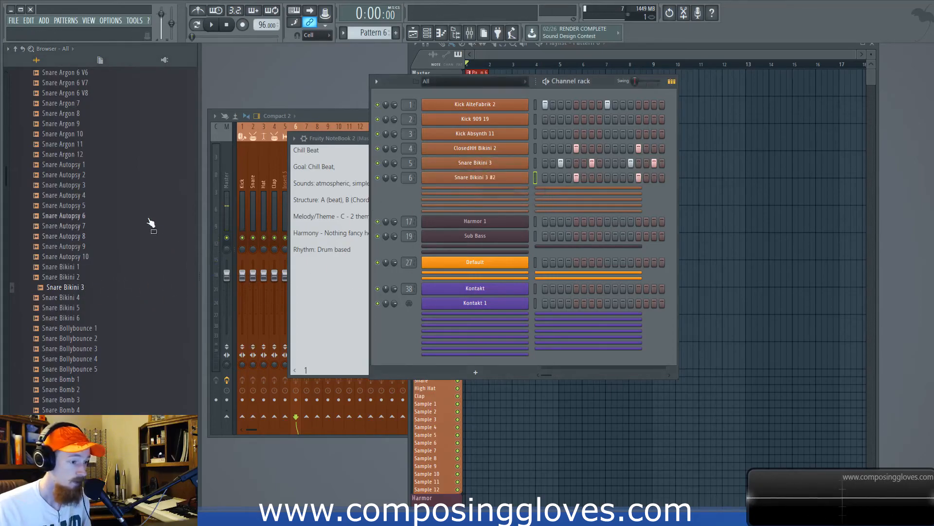
- Collapse the Snare folder and open the HiHat folder, browsing to the closed hi-hat samples
scroll(95, 260, up, 10)
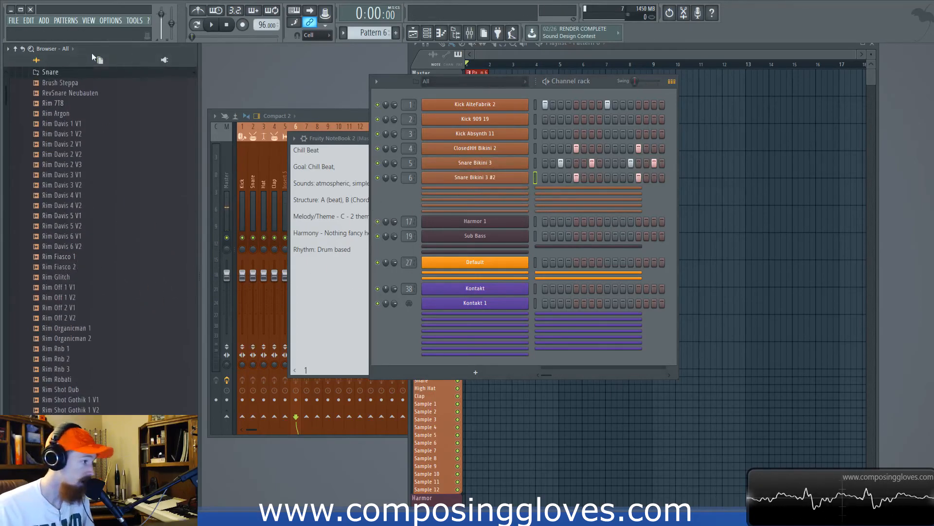
click(90, 74)
scroll(124, 143, up, 4)
click(77, 140)
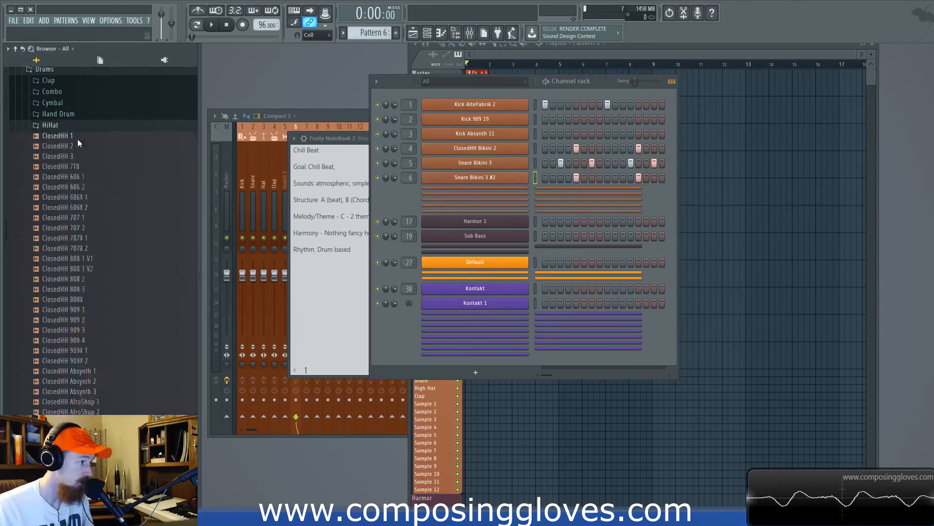
scroll(80, 160, down, 8)
scroll(83, 214, down, 10)
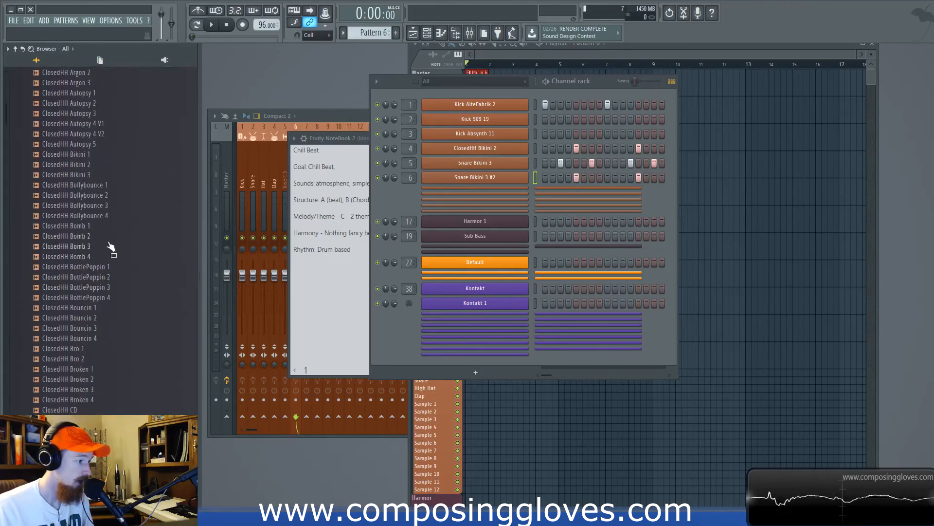
- Audition closed hi-hats, load ClosedHH Bomb 1 into channel 5 and listen to it in the pattern
scroll(102, 312, down, 10)
click(102, 248)
click(88, 297)
scroll(99, 235, up, 10)
click(92, 227)
drag(81, 235, 516, 166)
key(space)
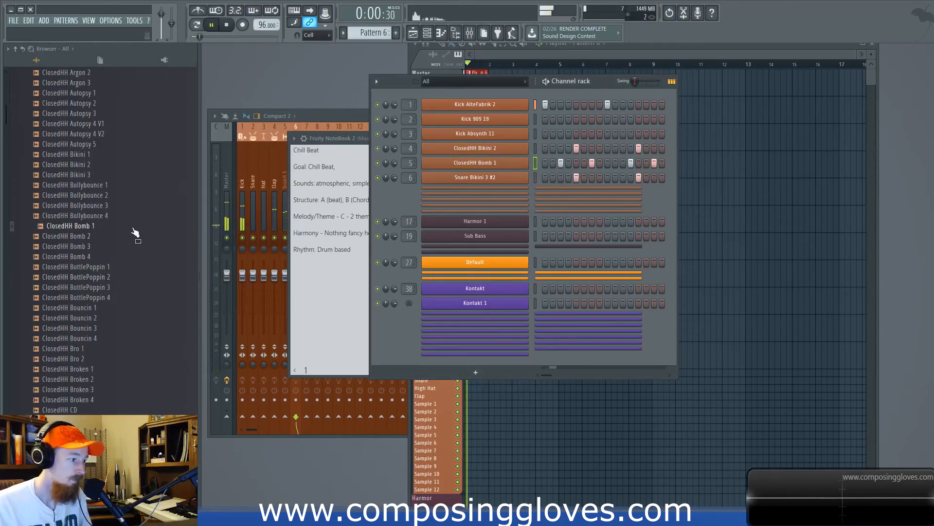
key(space)
- Load ClosedHH Bikini 3 back into channel 5 and listen to the pattern
click(90, 236)
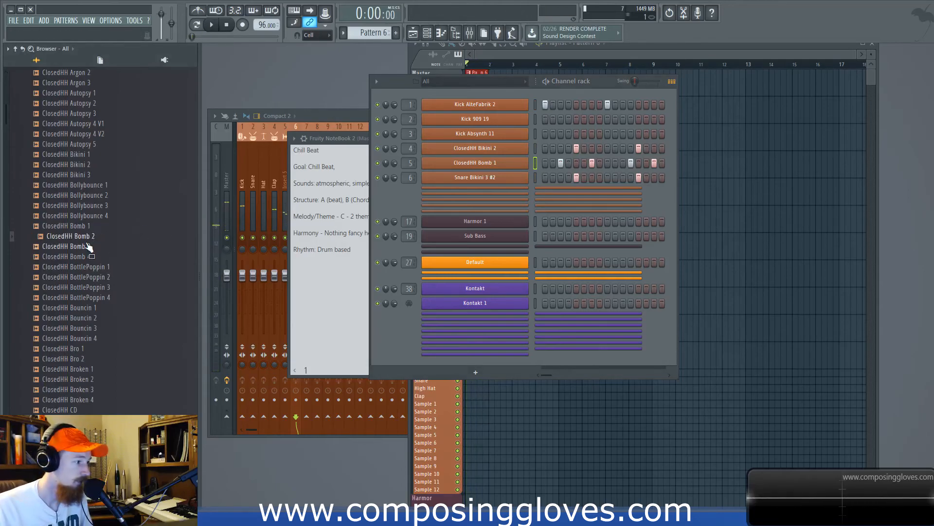
click(91, 178)
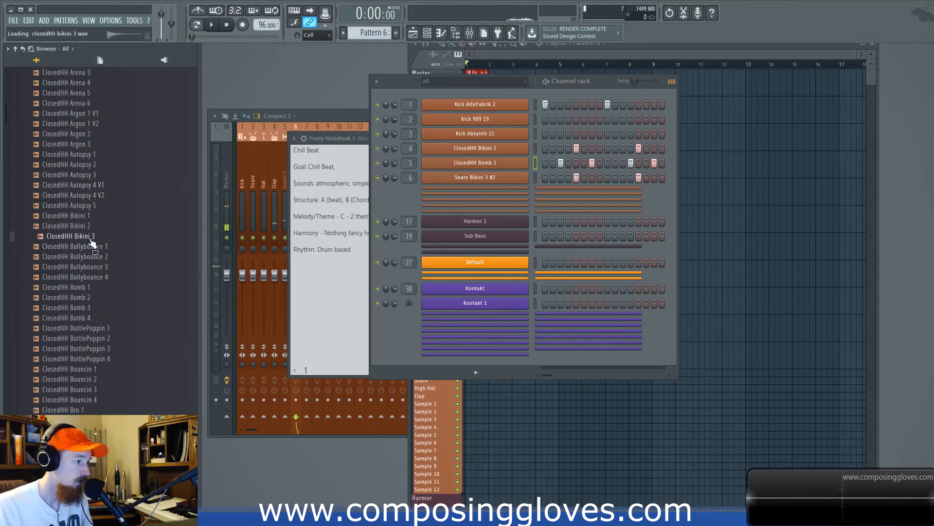
drag(91, 242, 464, 164)
key(space)
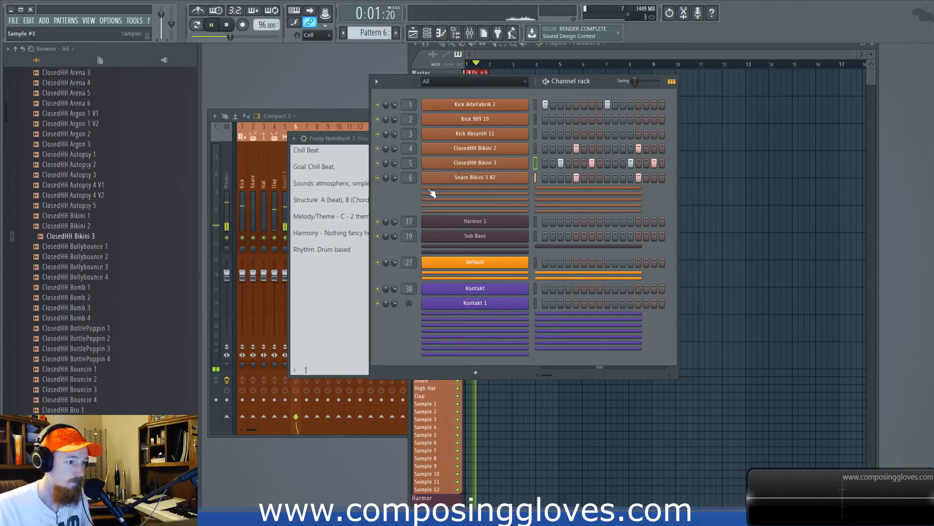
key(space)
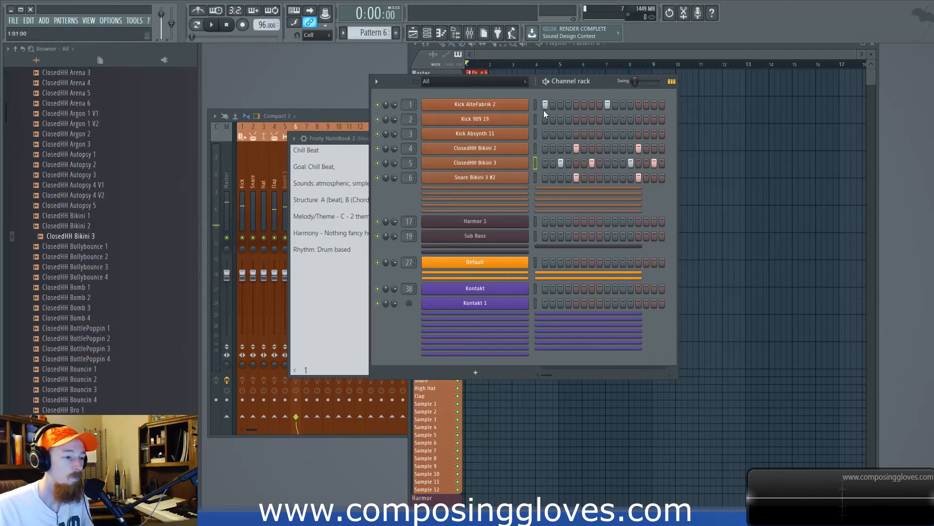
- Add a Kick 909 19 hit on step 3 and listen to the pattern
click(561, 119)
key(space)
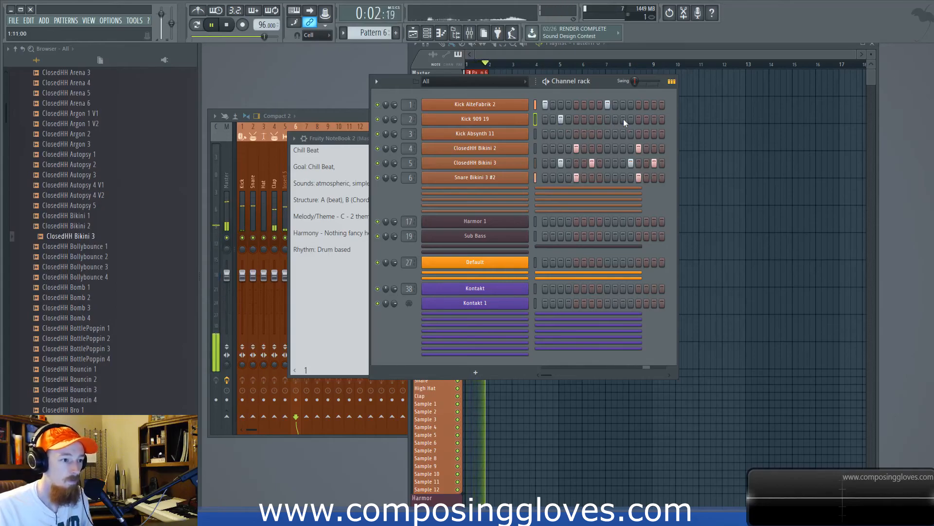
key(space)
- Make the second Pattern 6 clip in the playlist unique, open it for editing and play it
click(477, 72)
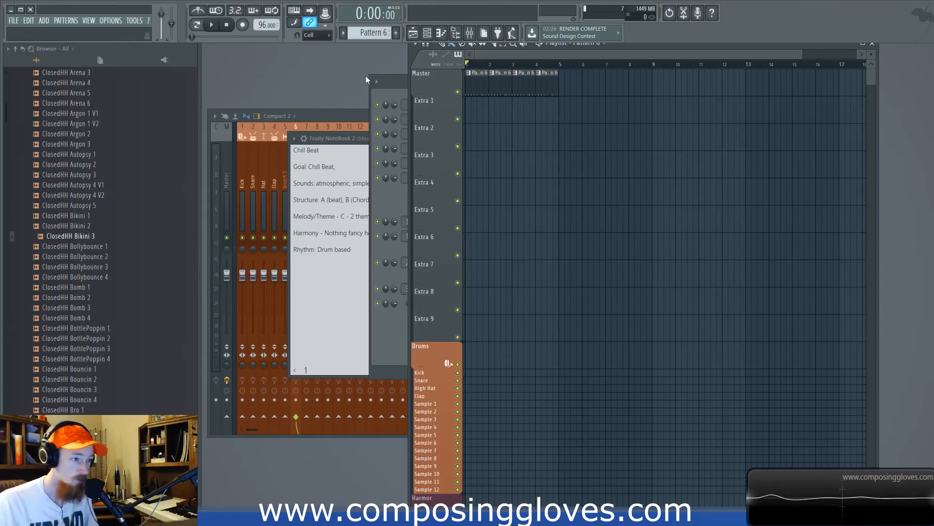
right_click(492, 75)
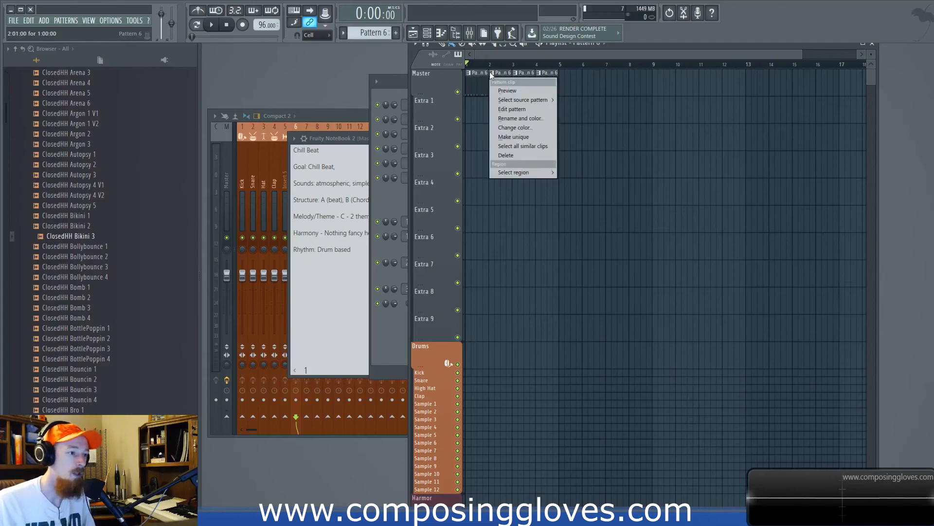
click(513, 137)
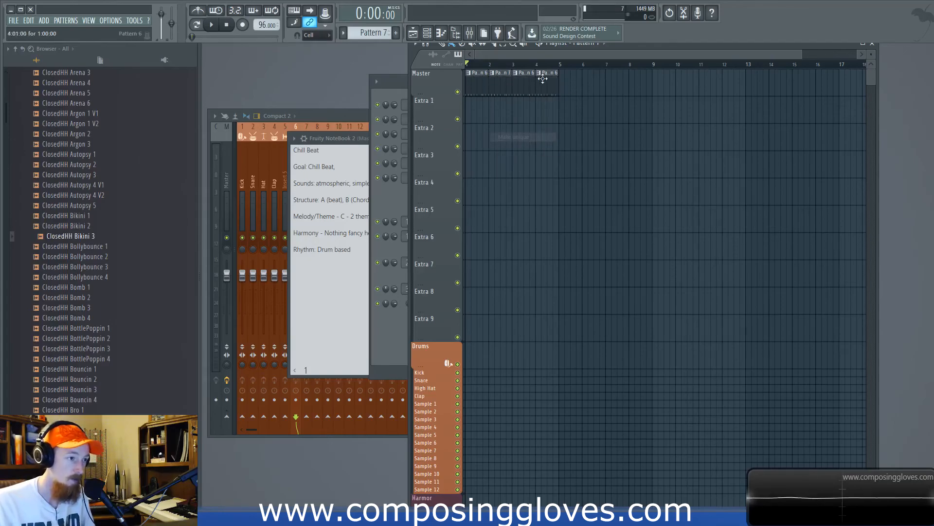
double_click(492, 86)
click(409, 97)
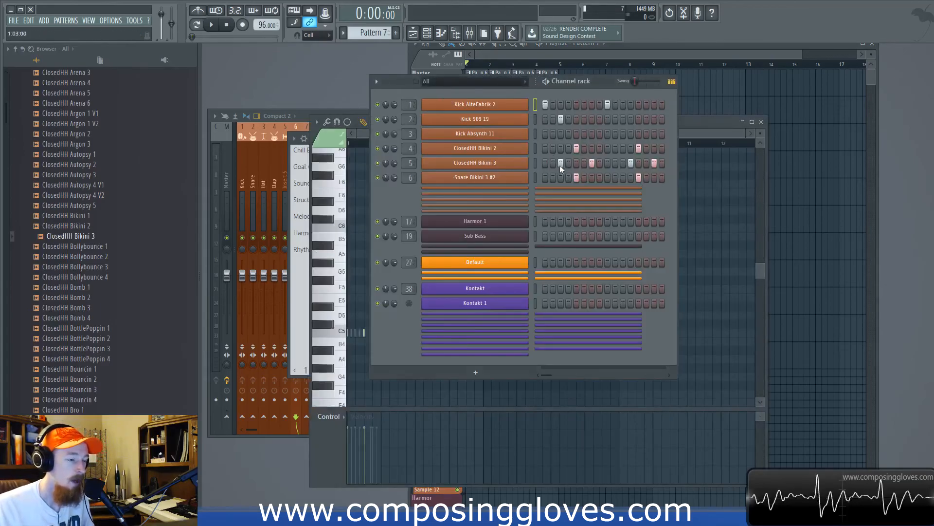
key(space)
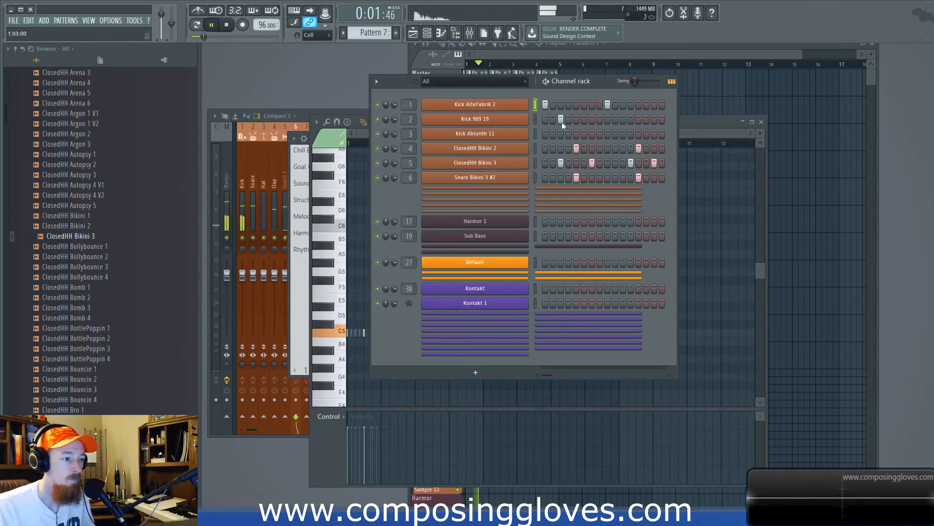
key(space)
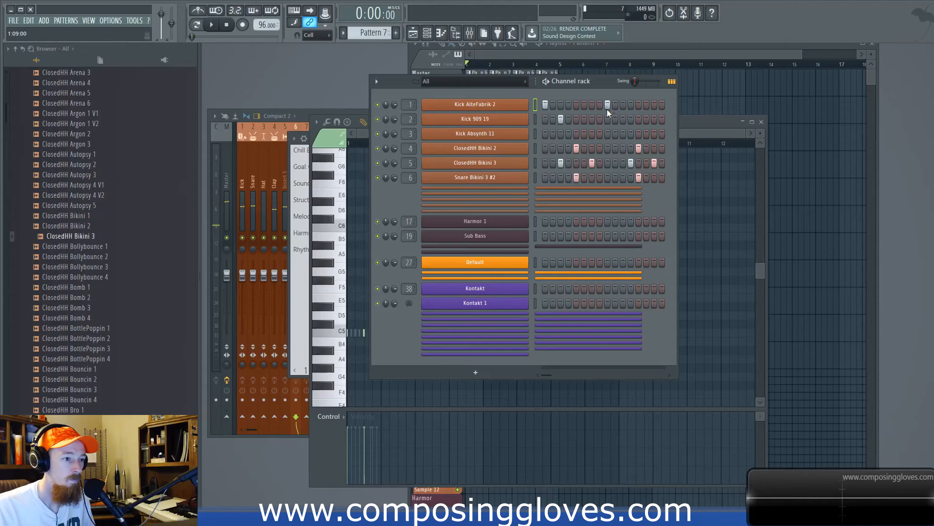
- Shift the ClosedHH Bikini 3 hit from step 12 to 11 and the second snare hit to step 12, and play the result
click(631, 164)
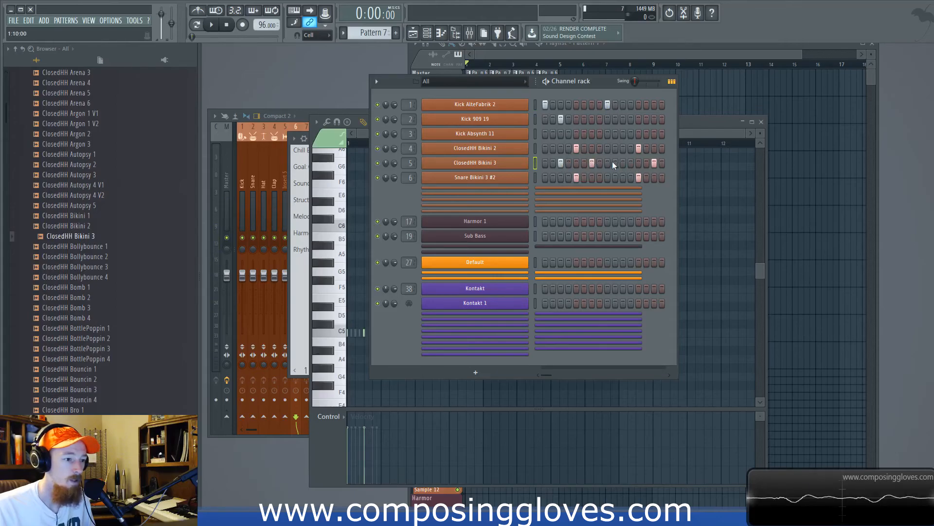
click(630, 178)
key(space)
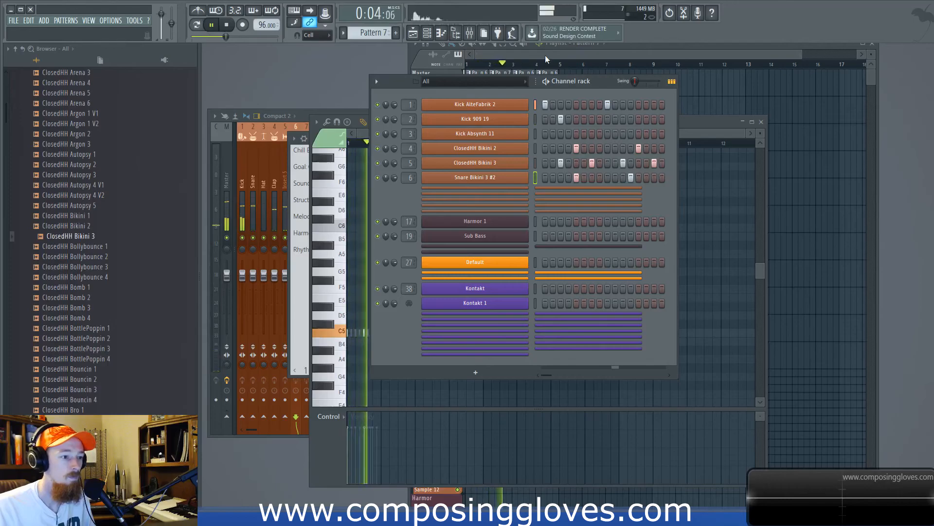
key(space)
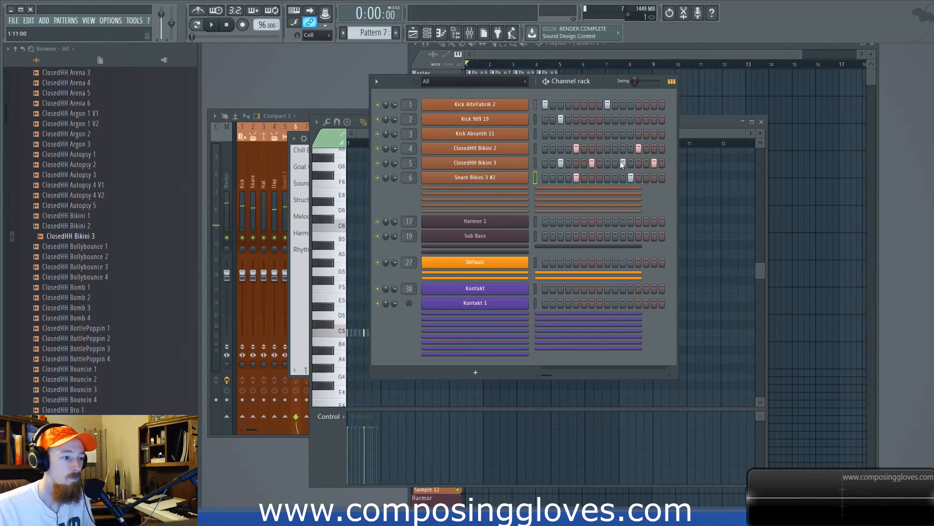
- Put the second snare hit on step 13, ClosedHH Bikini 2 on 12 and the last ClosedHH Bikini 3 hit on 13, and listen
click(640, 178)
click(638, 148)
click(631, 147)
click(639, 163)
click(654, 163)
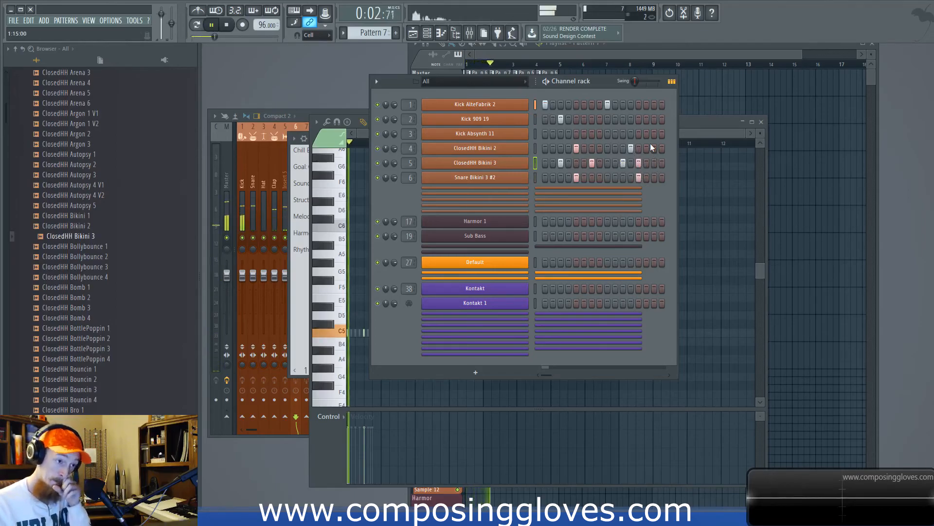
key(space)
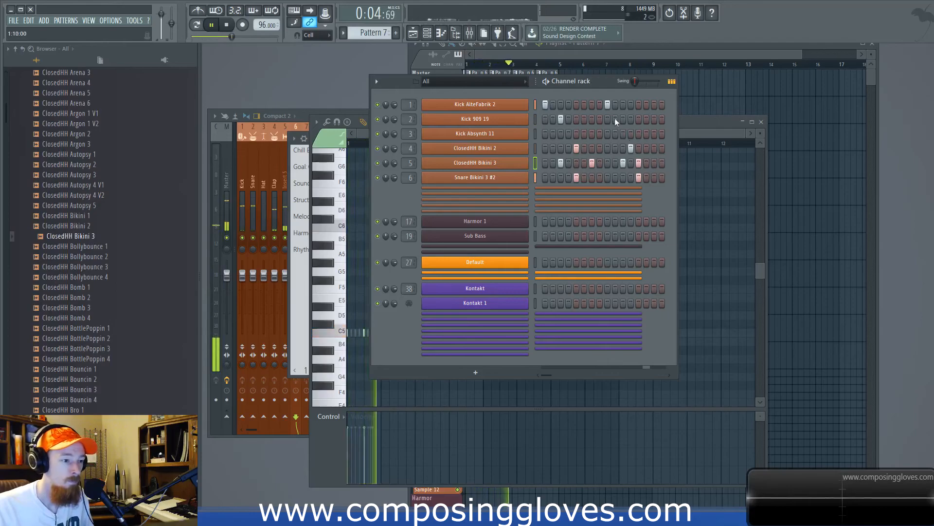
- Return to Pattern 6 and open the Kick AlteFabrik 2 sampler
click(553, 54)
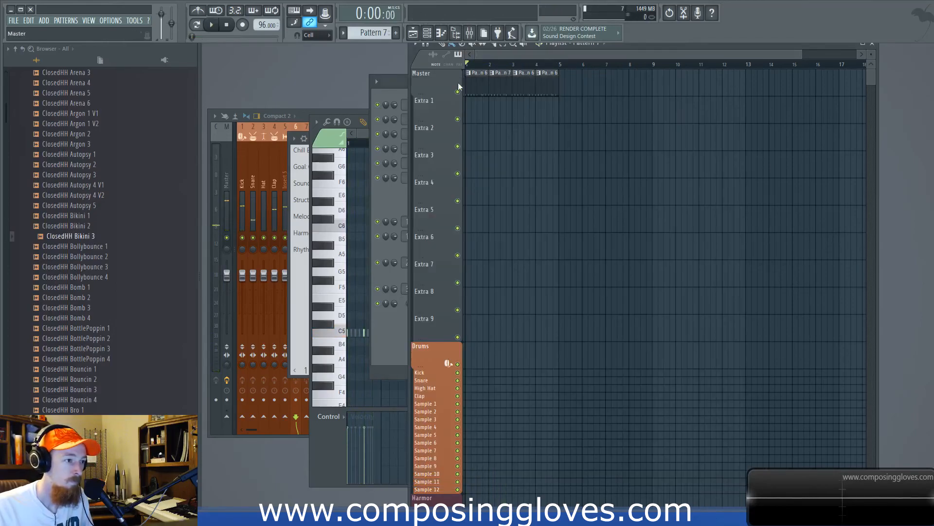
click(401, 94)
click(472, 105)
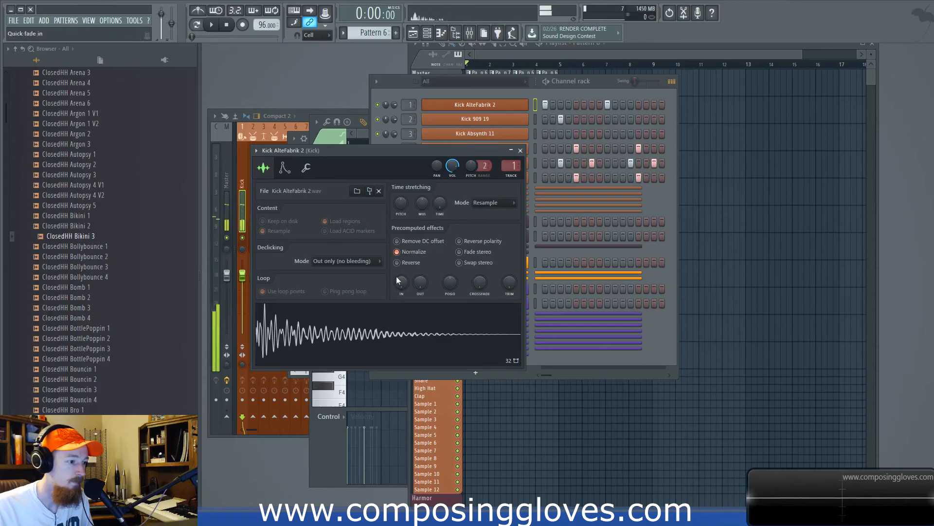
- Insert the Transient Master effect in slot 2 of the Kick mixer track
click(471, 36)
click(775, 161)
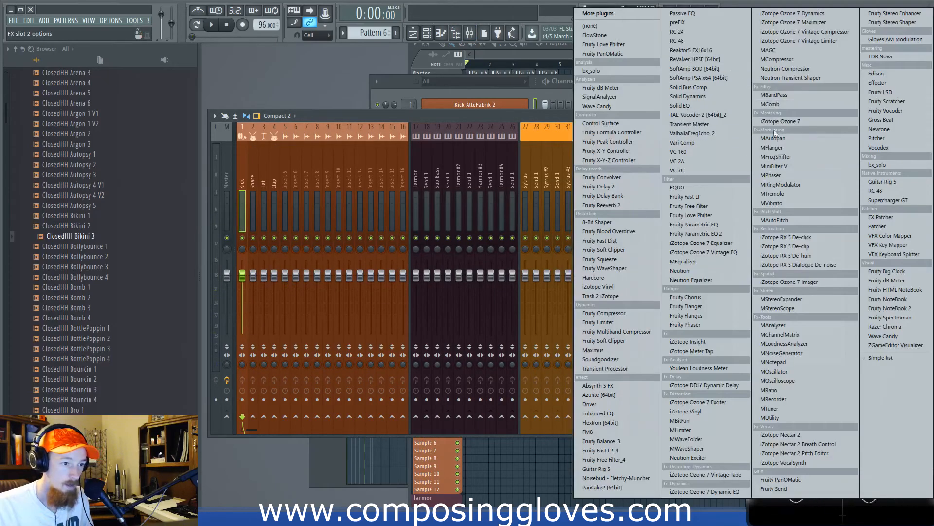
click(701, 124)
- Raise Transient Master's attack to 78% and toggle its Smooth option while the beat plays
key(space)
drag(398, 212, 409, 220)
click(437, 250)
key(space)
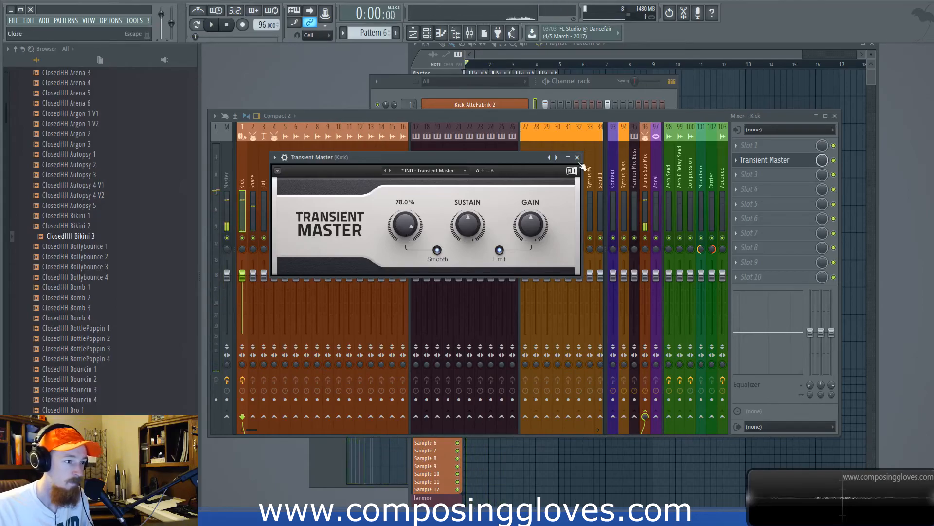
- Insert the Maximus effect in slot 3 of the Kick mixer track
click(578, 157)
click(785, 175)
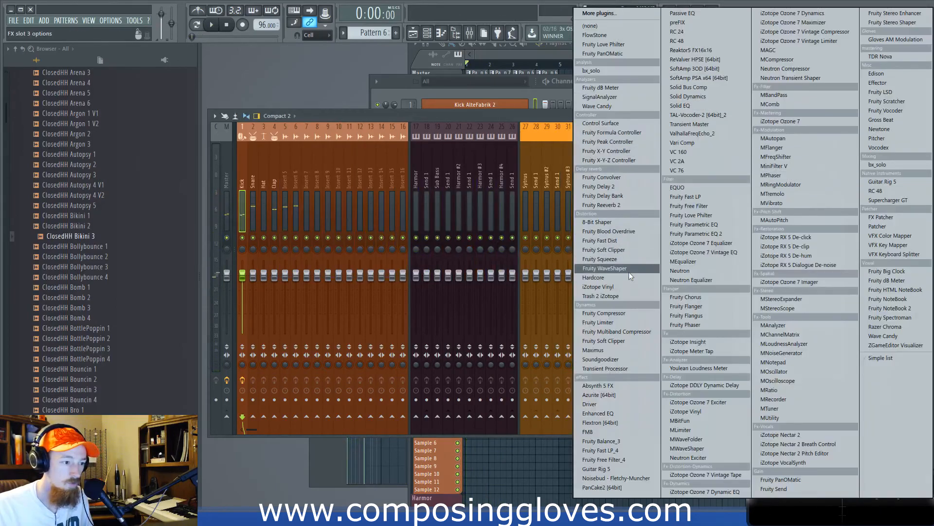
click(595, 350)
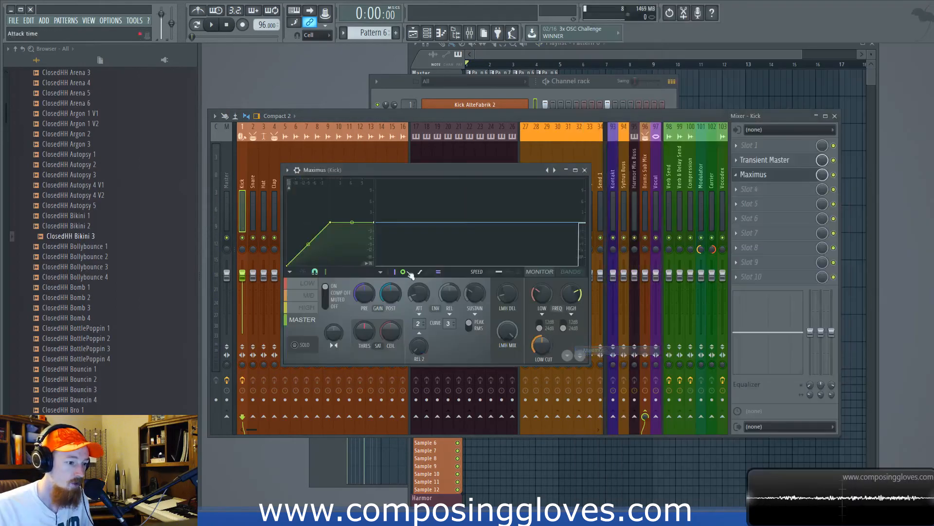
- Bend Maximus's low-band curve upward and add a point near its start while the beat plays
click(301, 296)
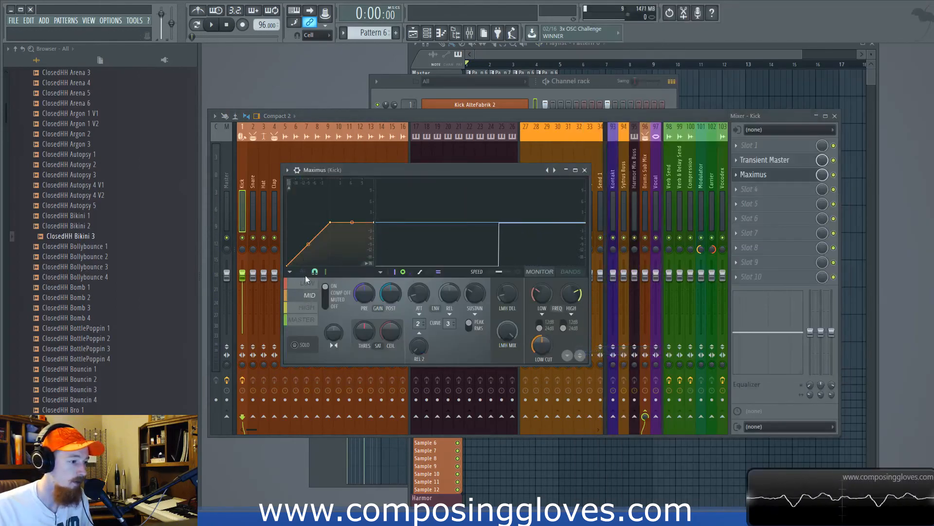
drag(308, 243, 308, 227)
key(space)
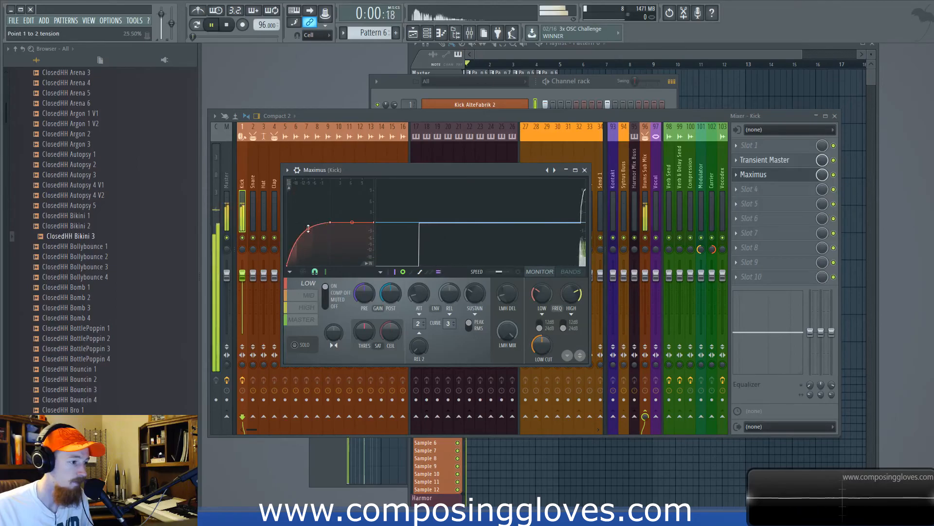
right_click(295, 264)
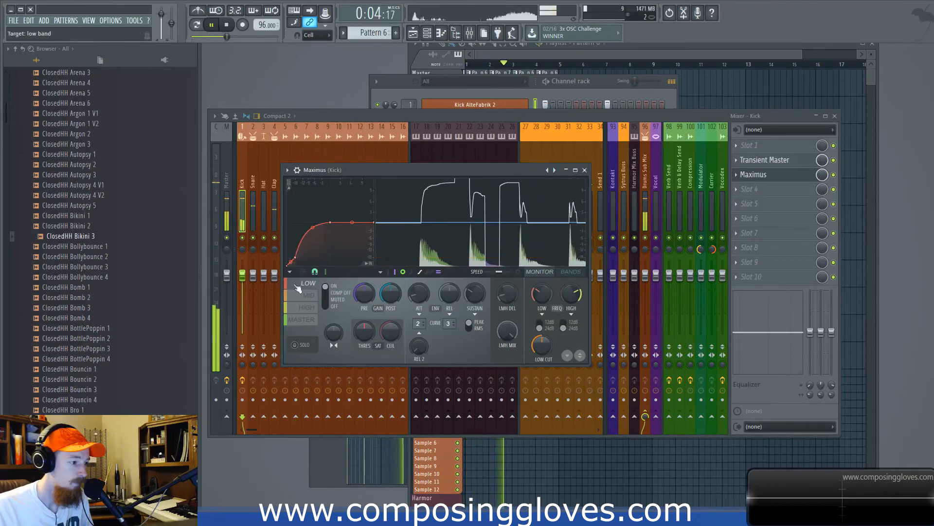
- Bend Maximus's mid-band curve upward from a point near its start, with about 29.5% tension, and listen
click(305, 296)
key(space)
drag(296, 255, 313, 230)
key(space)
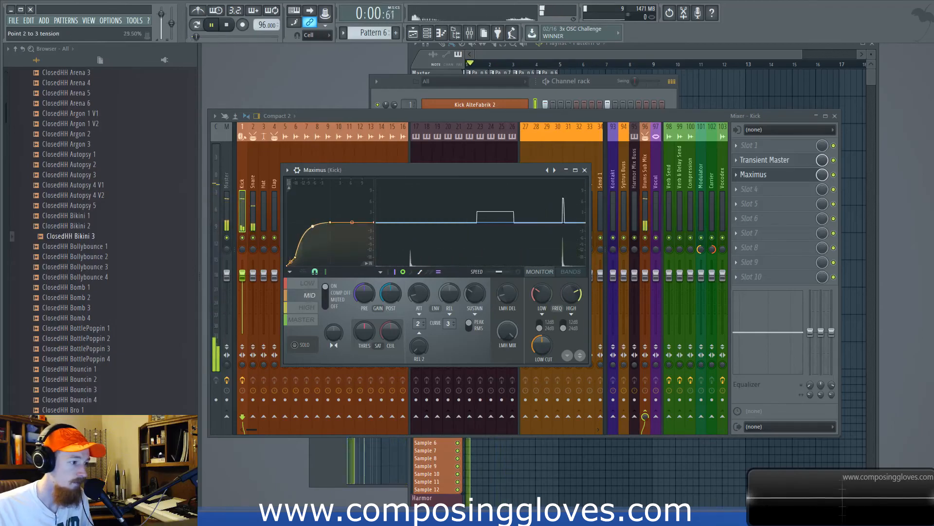
key(space)
- Raise Maximus's high-band curve and add a point near its start while the beat plays
click(311, 308)
drag(308, 229, 308, 227)
key(space)
right_click(295, 257)
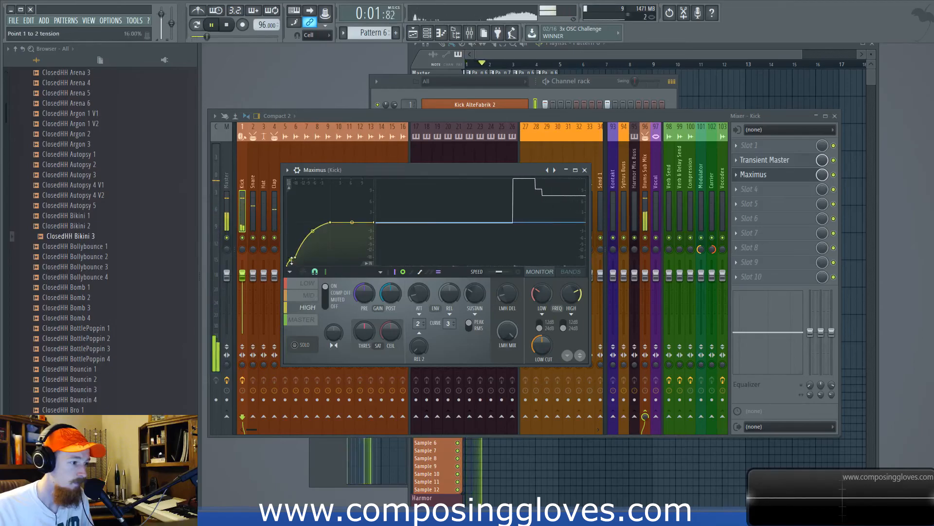
drag(295, 257, 291, 262)
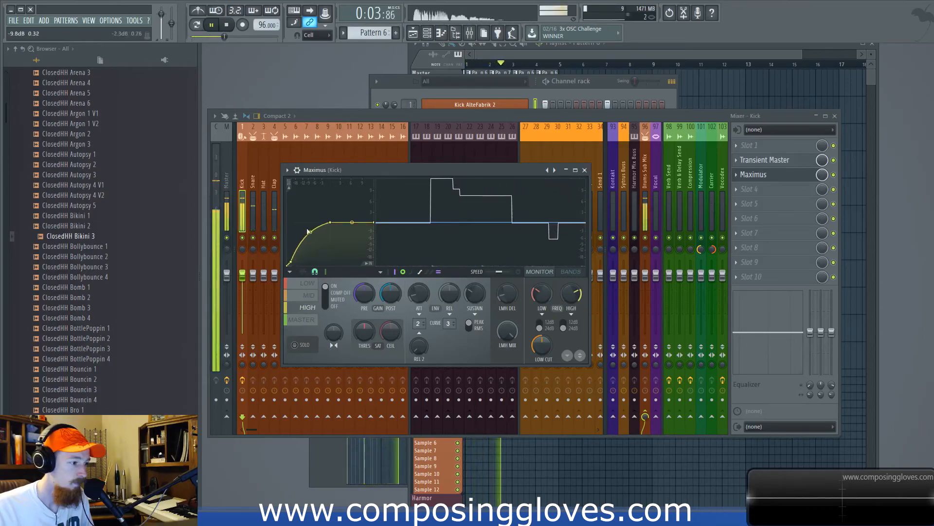
drag(308, 232, 310, 225)
key(space)
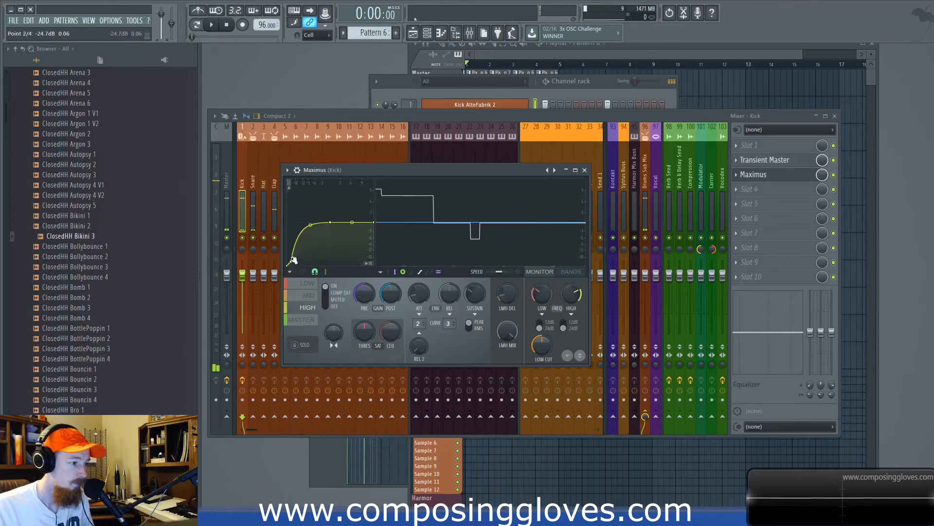
- Fine-tune the high-band curve's first point and set its opening segment's tension to about 9%, checking by ear, and close Maximus
drag(291, 262, 292, 261)
key(space)
key(space)
key(space)
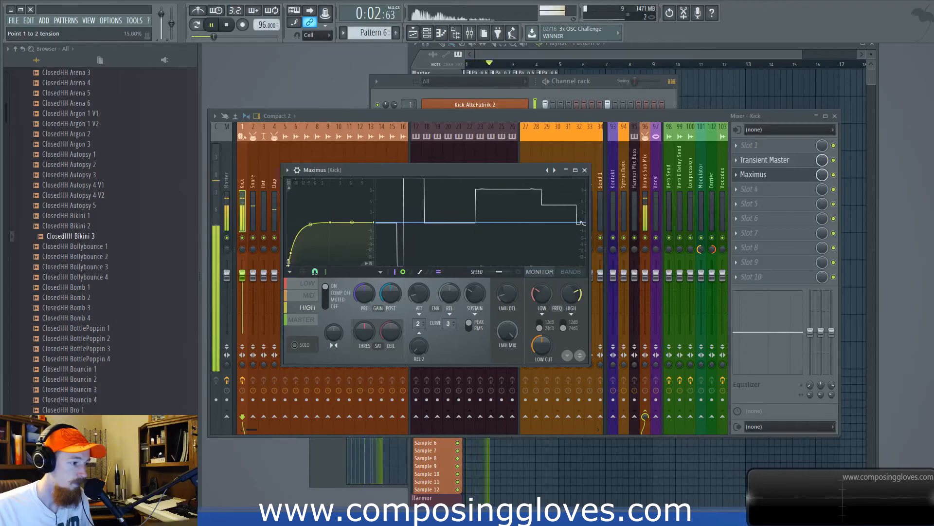
drag(289, 262, 289, 261)
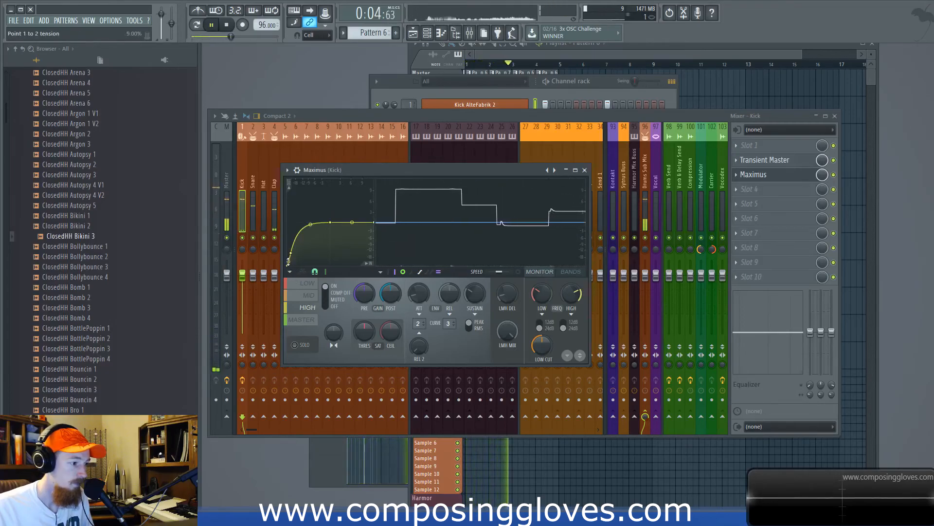
key(space)
click(585, 170)
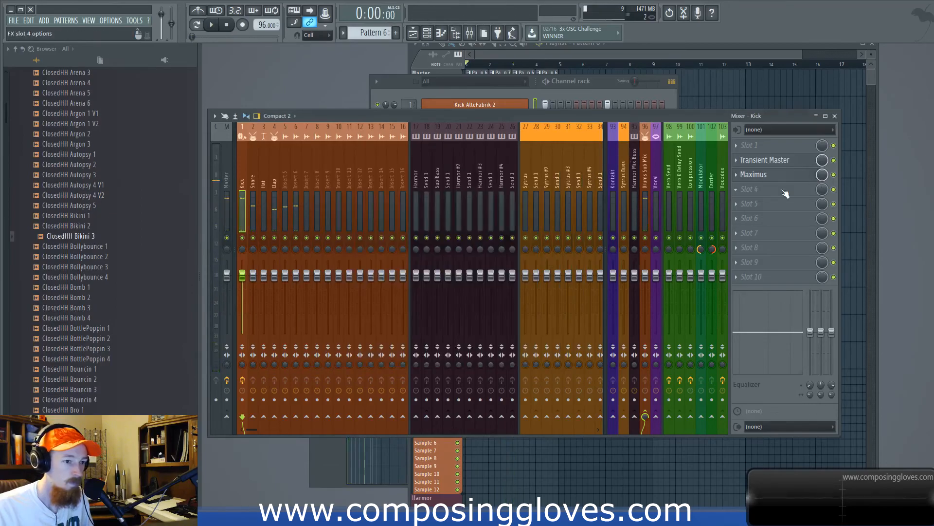
- Insert Fruity parametric EQ 2 in slot 4 of the Kick track and boost band 6 slightly in the upper mids
click(786, 193)
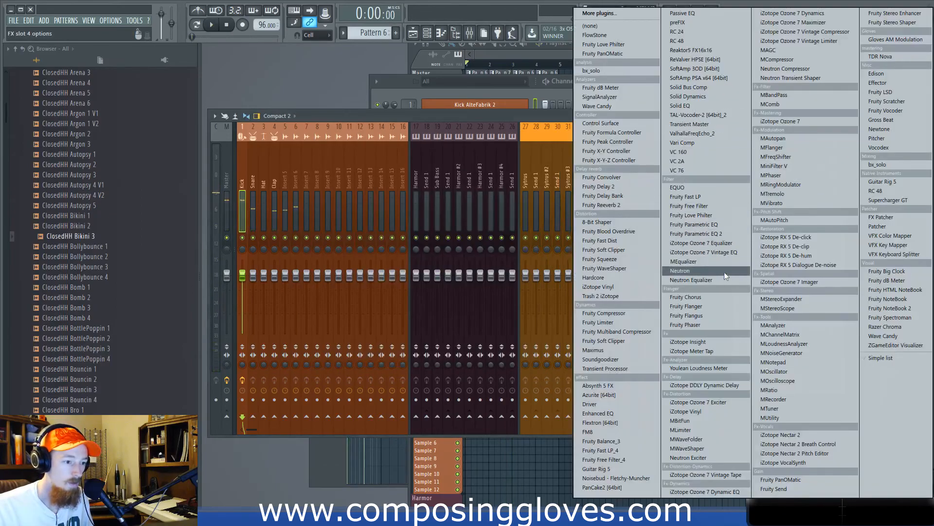
click(728, 234)
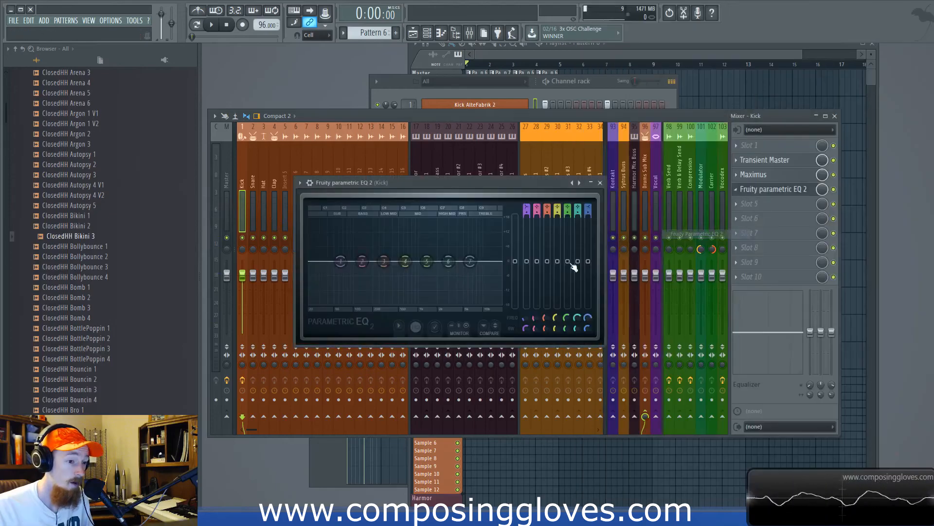
drag(448, 261, 437, 254)
key(space)
key(space)
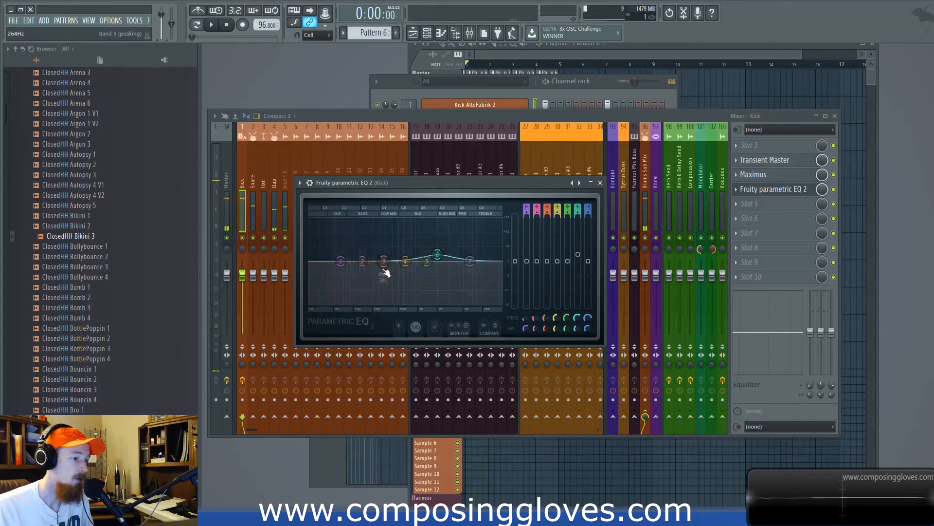
- Roll off the kick's lowest frequencies with EQ band 1, boost band 3 slightly at about 207 Hz, and listen
drag(337, 243, 326, 301)
key(space)
mouse_move(378, 255)
mouse_down()
mouse_move(352, 259)
mouse_move(375, 259)
mouse_up()
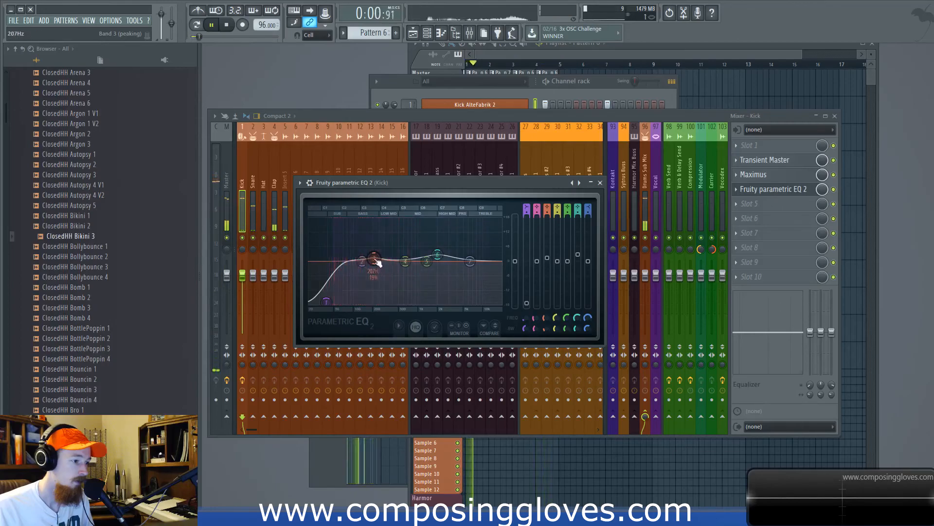
key(space)
click(602, 184)
- Make the fourth pattern clip in the playlist unique and open it in the channel rack
key(F6)
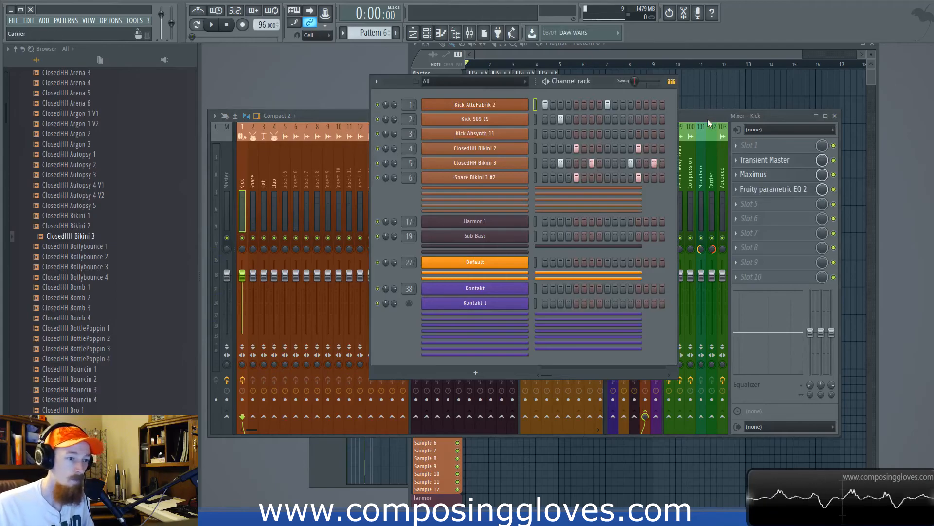
click(692, 117)
click(527, 55)
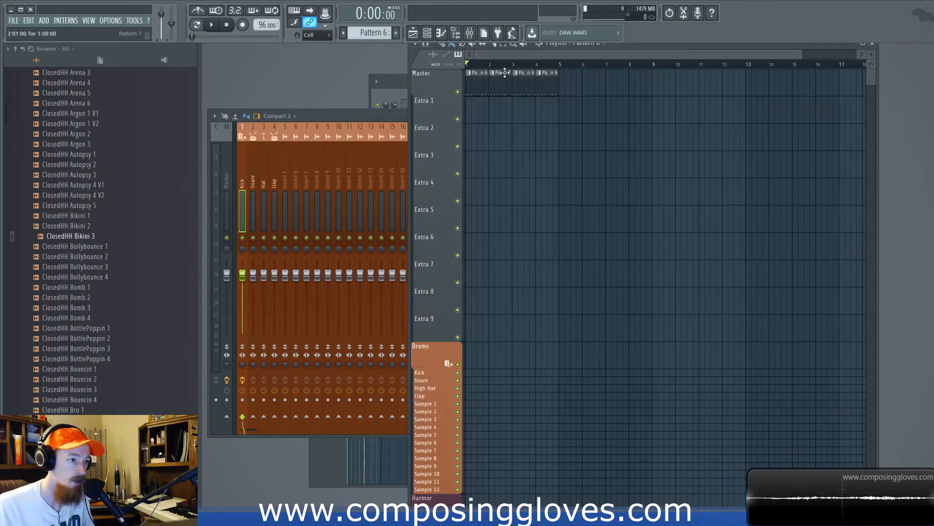
click(538, 73)
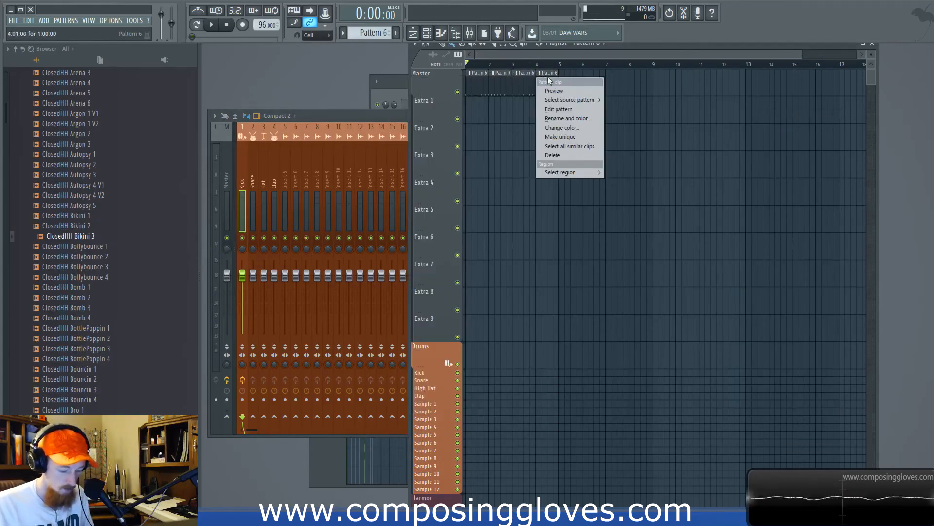
click(586, 138)
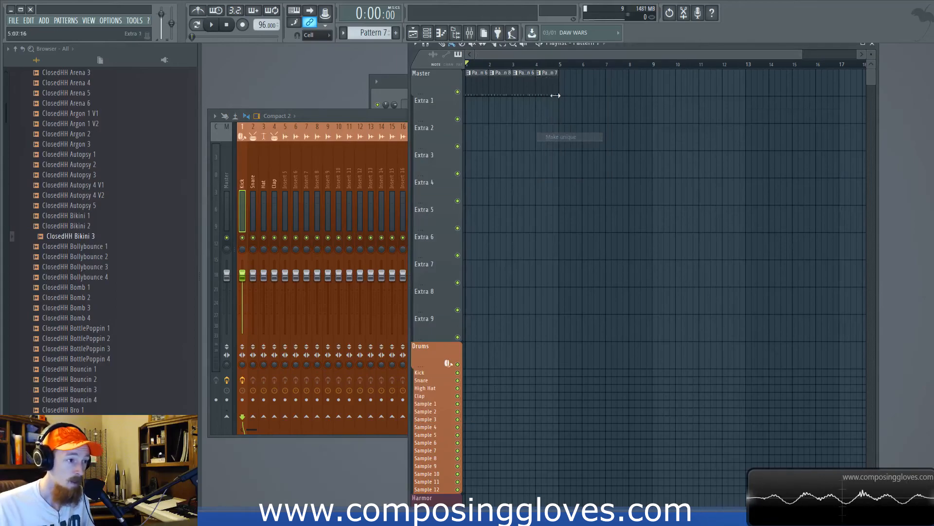
double_click(542, 74)
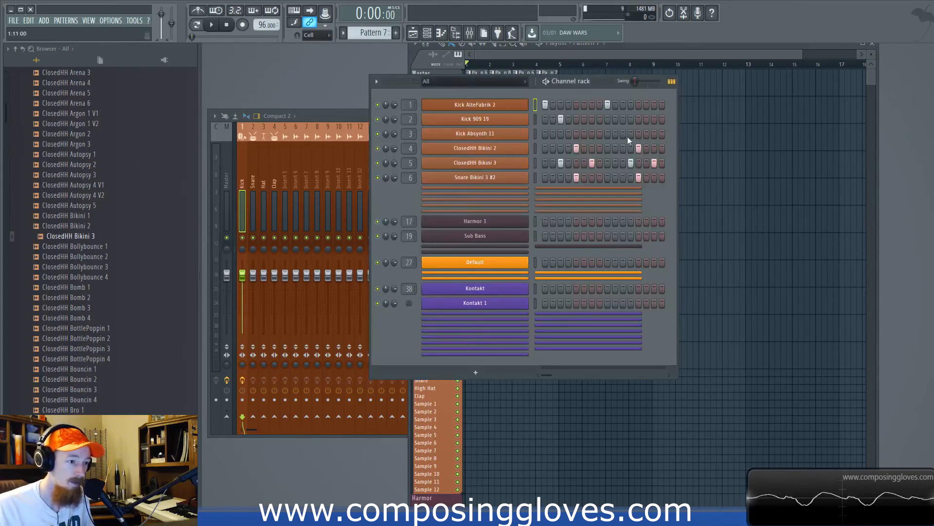
- Add Kick Absynth 11 hits on steps 7 and 15 and check its sampler settings during playback
click(498, 135)
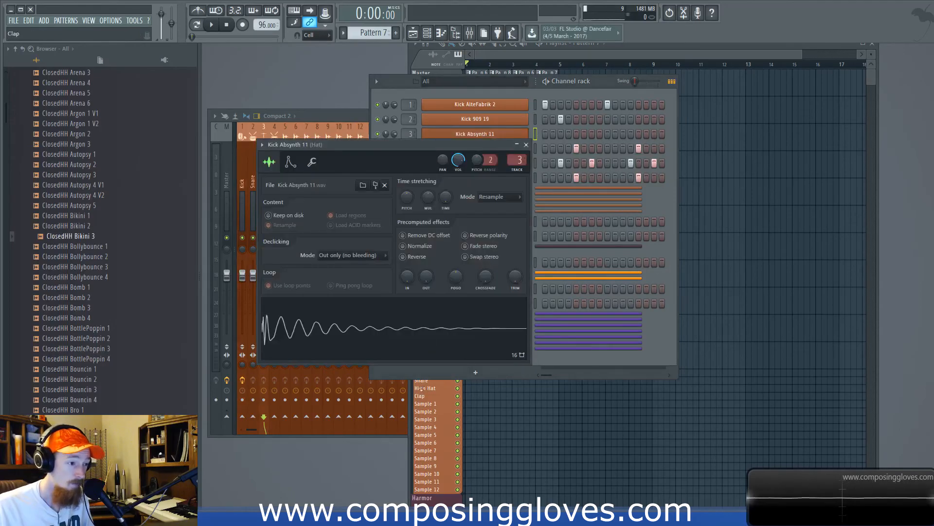
click(526, 145)
click(592, 134)
key(space)
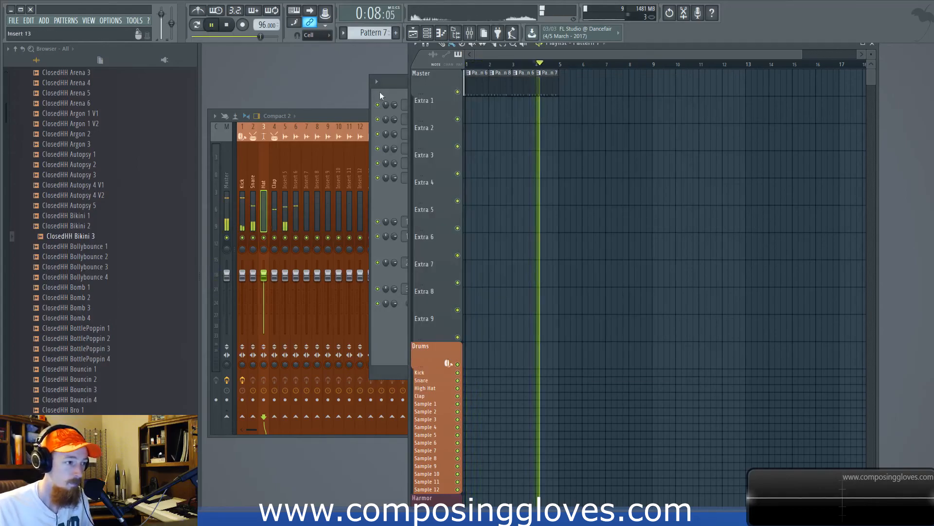
click(402, 93)
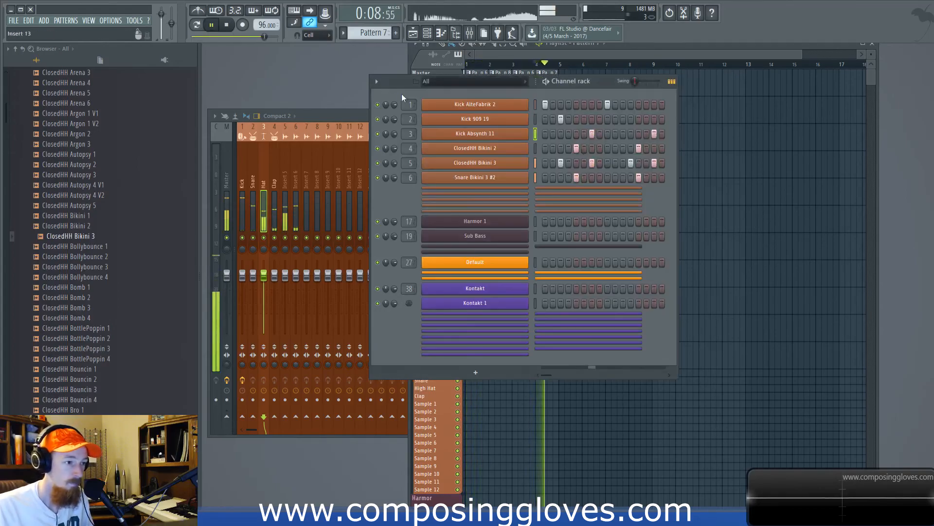
click(475, 133)
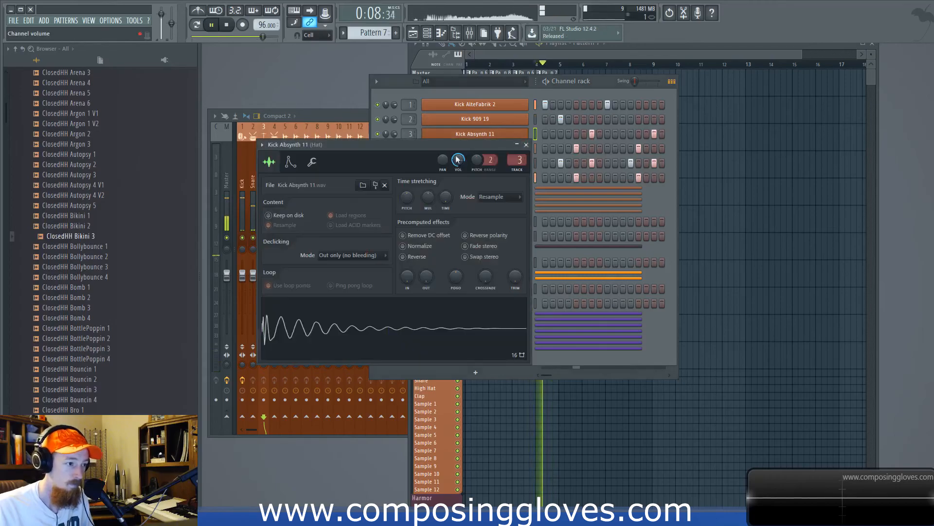
click(527, 145)
- Add a ClosedHH Bikini 3 hit on step 10 of the pattern and listen
key(space)
click(576, 148)
key(space)
key(space)
click(616, 163)
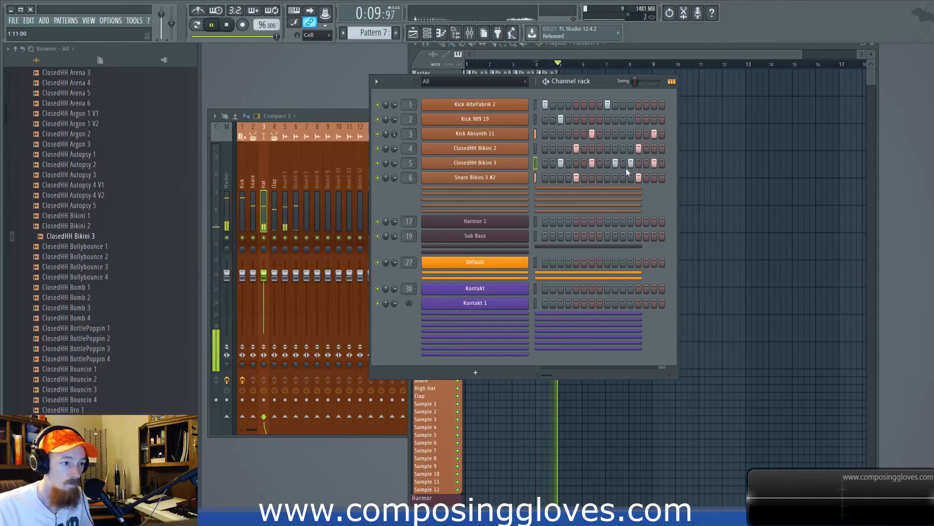
- Duplicate the four pattern clips in the playlist so that the copies fill bars 5 to 8
click(514, 52)
key(space)
key(ctrl+a)
key(ctrl+b)
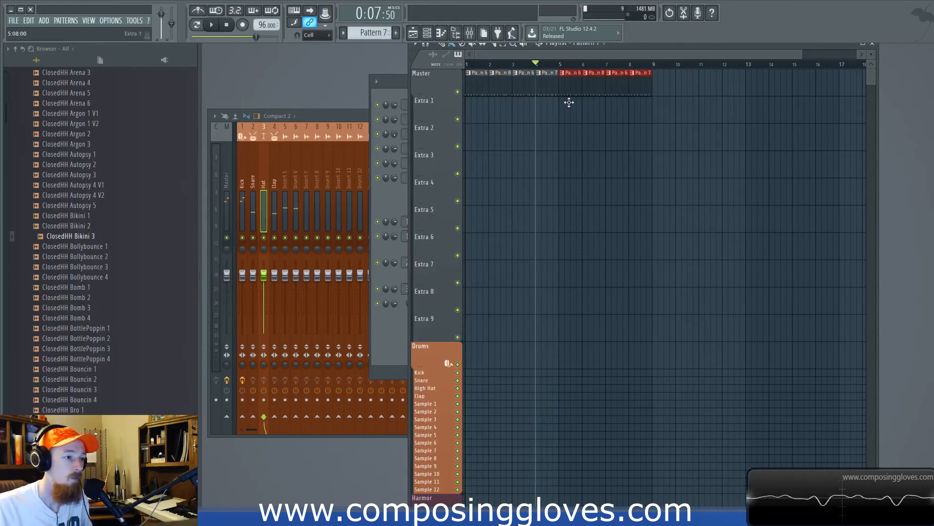
scroll(559, 130, down, 2)
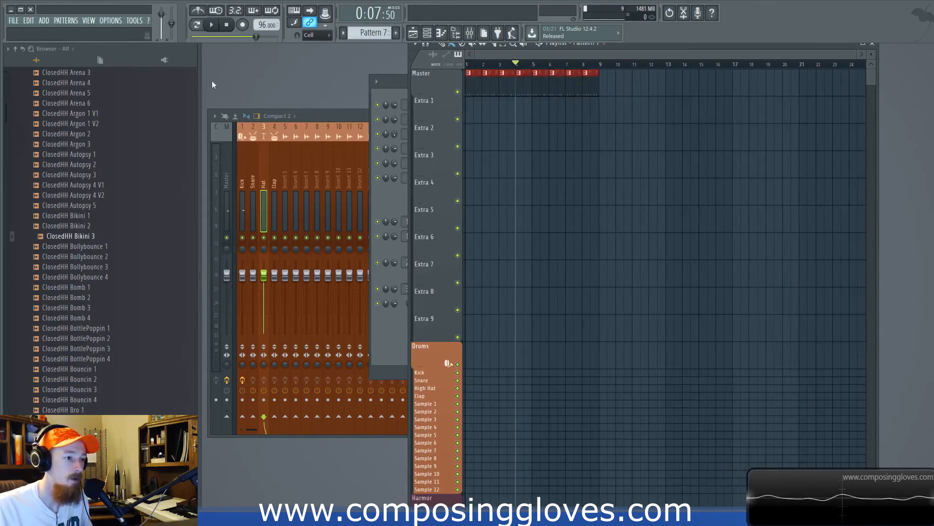
- Add a quick fade-out to the ClosedHH Bikini 3 sample while the song plays
click(394, 92)
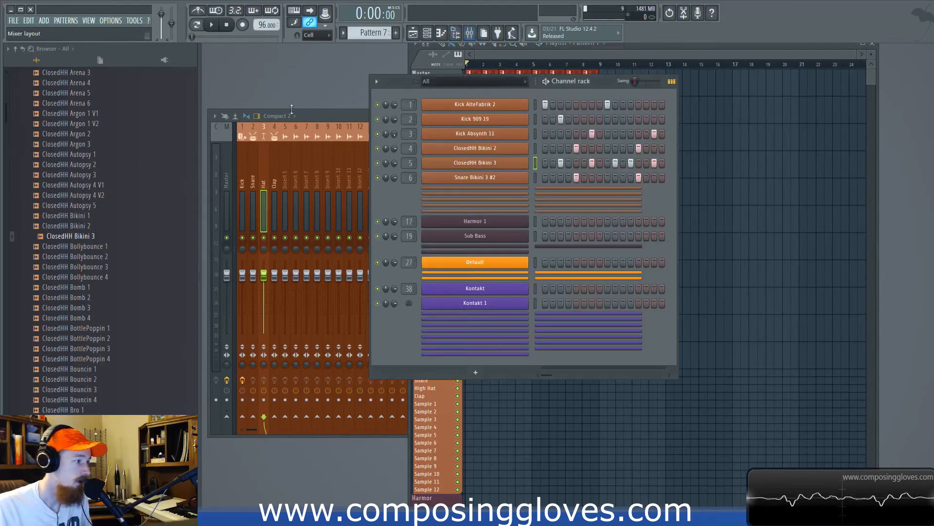
key(space)
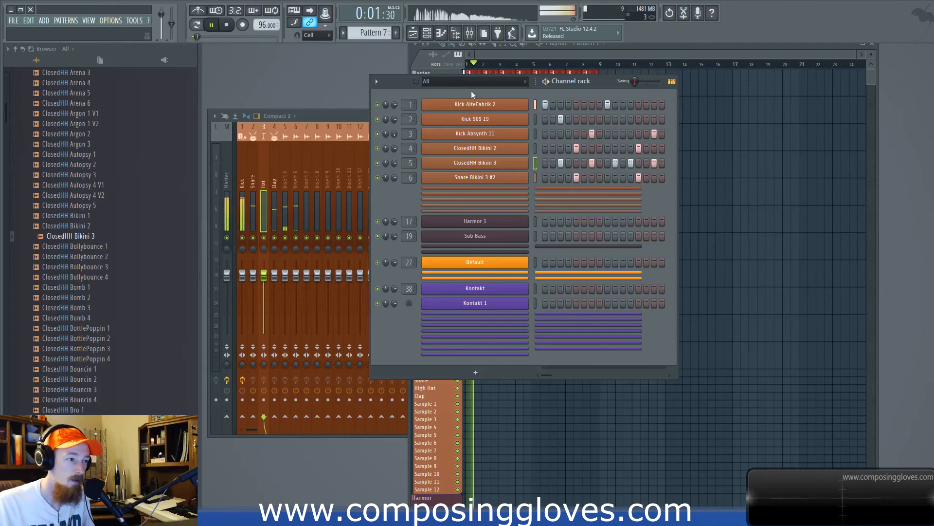
click(475, 162)
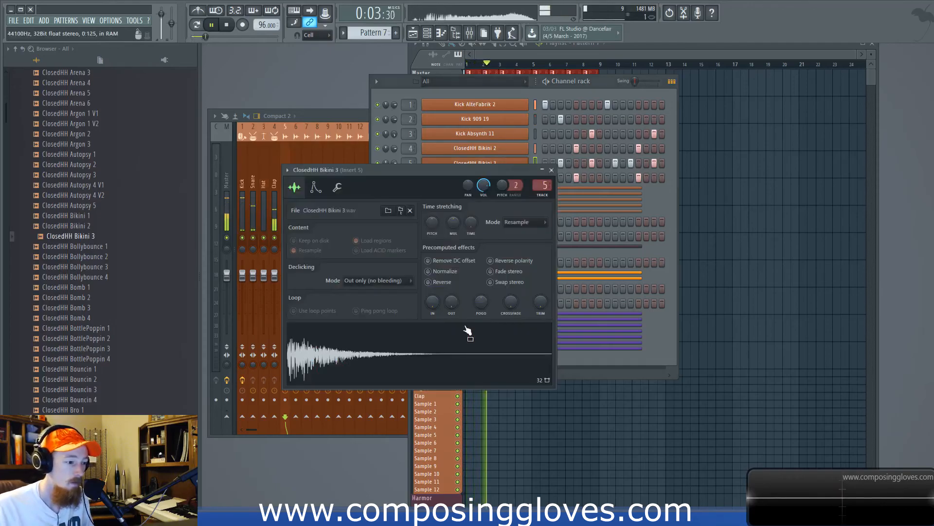
drag(452, 302, 452, 292)
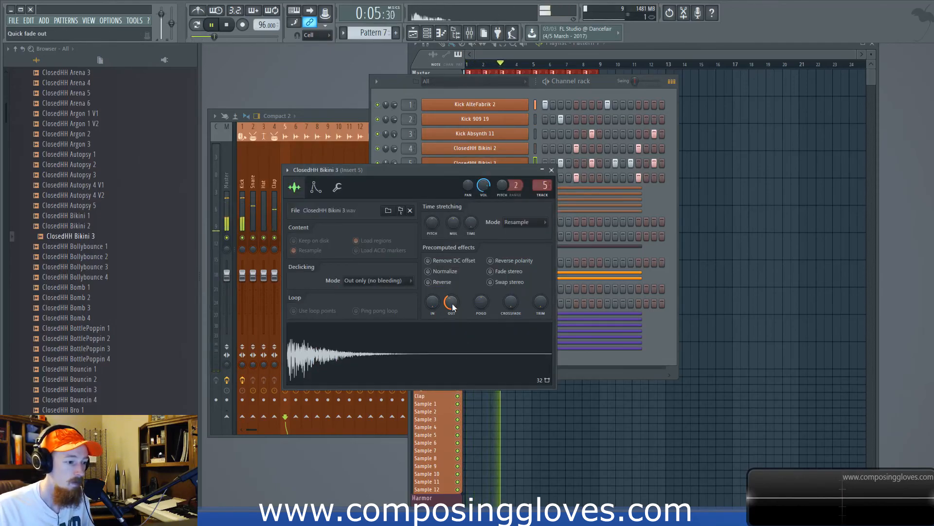
click(551, 169)
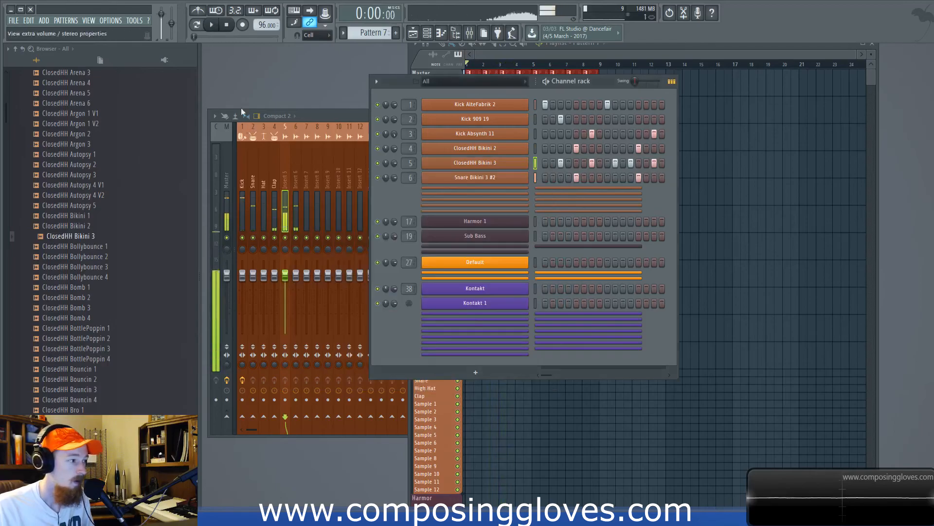
key(space)
- Close the HiHat folder and audition several bongo samples in the Hand Drum folder of Battery Samples
scroll(76, 153, up, 15)
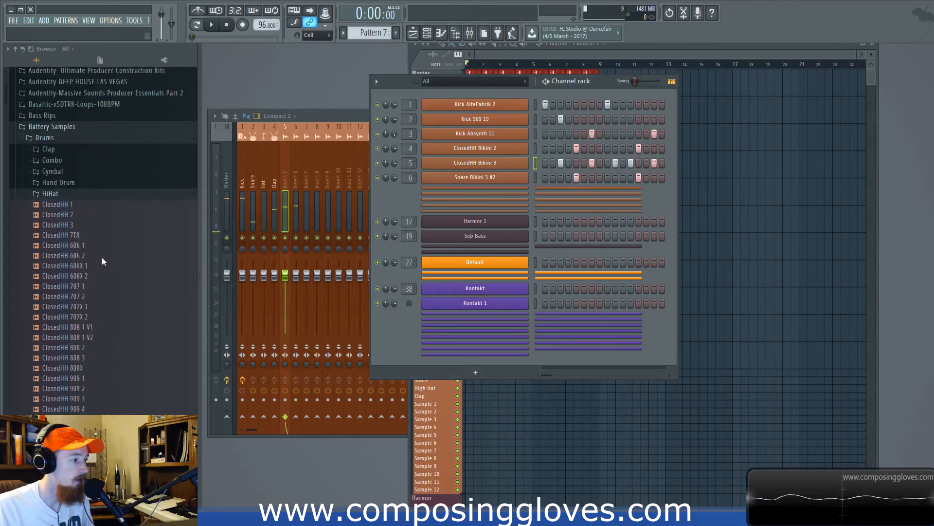
scroll(65, 245, down, 5)
click(63, 256)
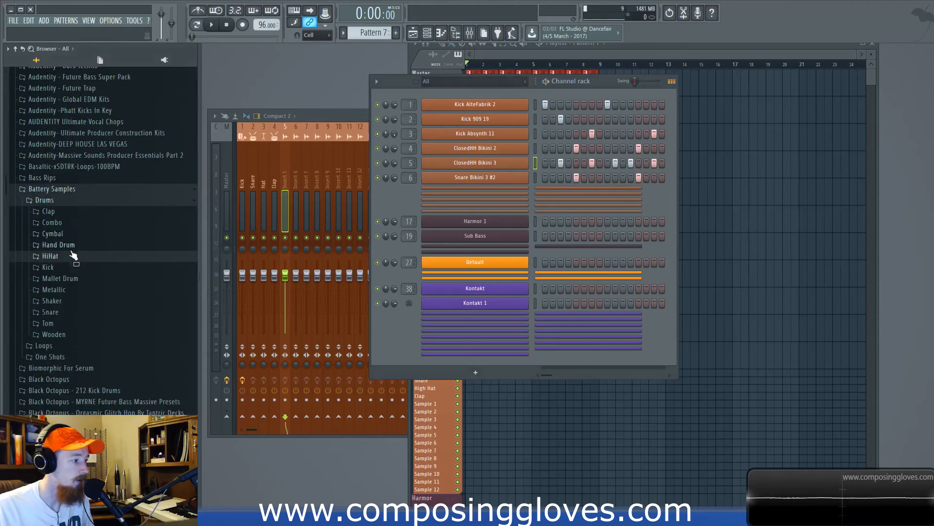
scroll(92, 229, down, 3)
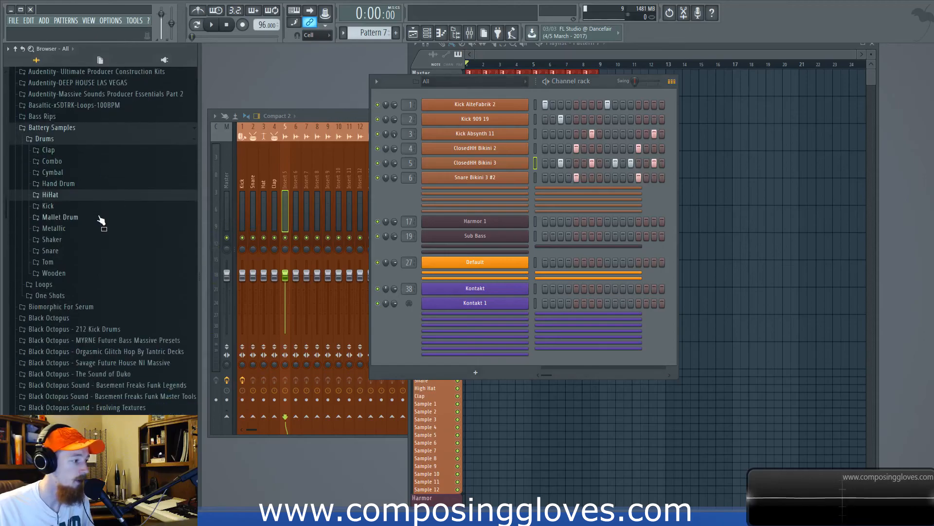
click(99, 185)
click(111, 359)
scroll(116, 293, down, 5)
click(92, 278)
click(110, 329)
scroll(95, 291, down, 2)
click(94, 287)
click(92, 339)
click(97, 380)
scroll(141, 387, down, 6)
click(106, 319)
click(127, 350)
click(141, 400)
scroll(124, 311, up, 10)
scroll(125, 286, up, 10)
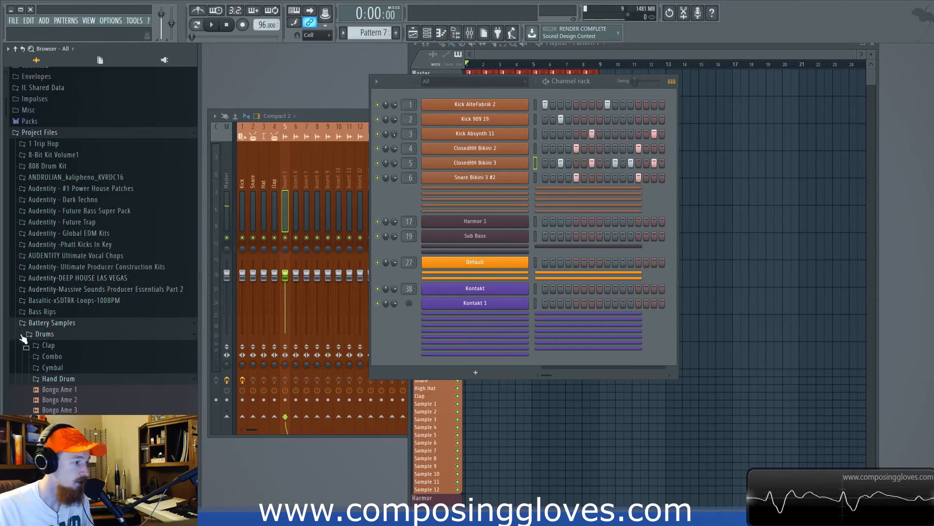
scroll(97, 263, down, 3)
click(73, 255)
scroll(83, 255, down, 3)
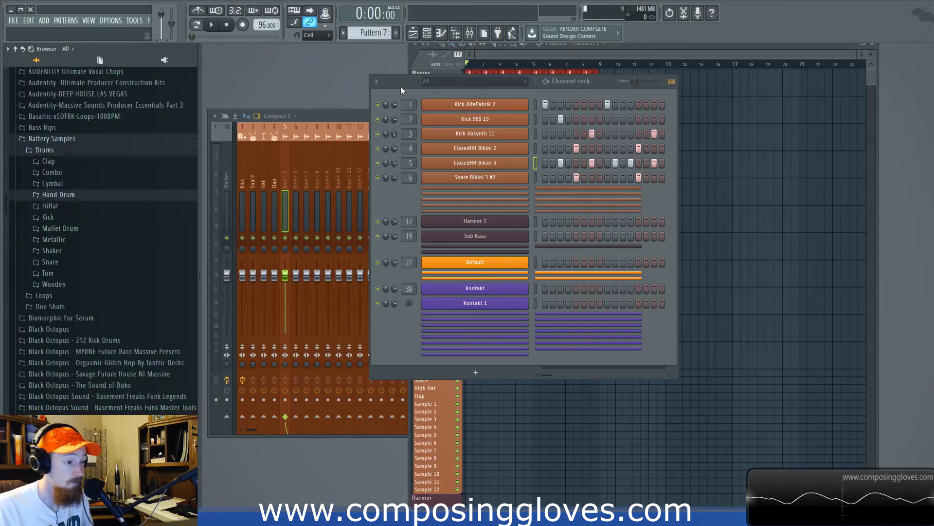
- Play the drum arrangement from the start and listen through the first bars
key(space)
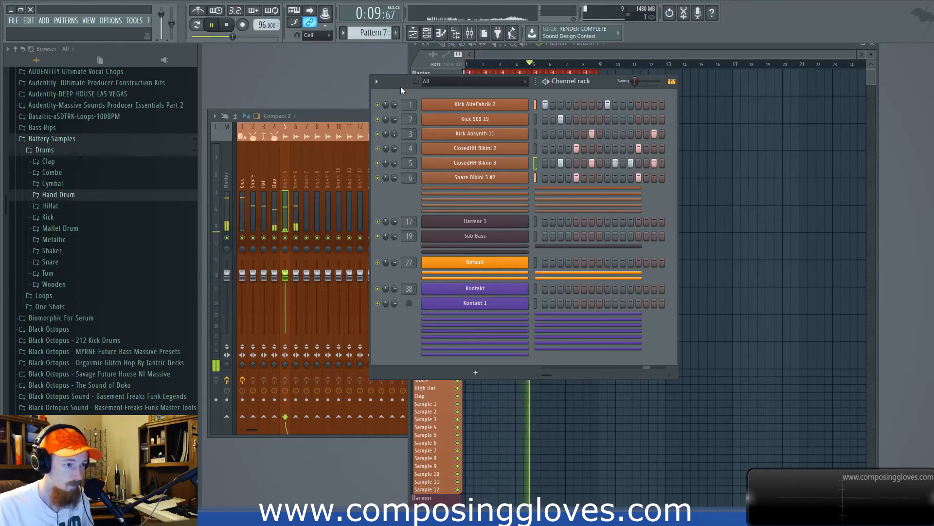
key(space)
click(501, 51)
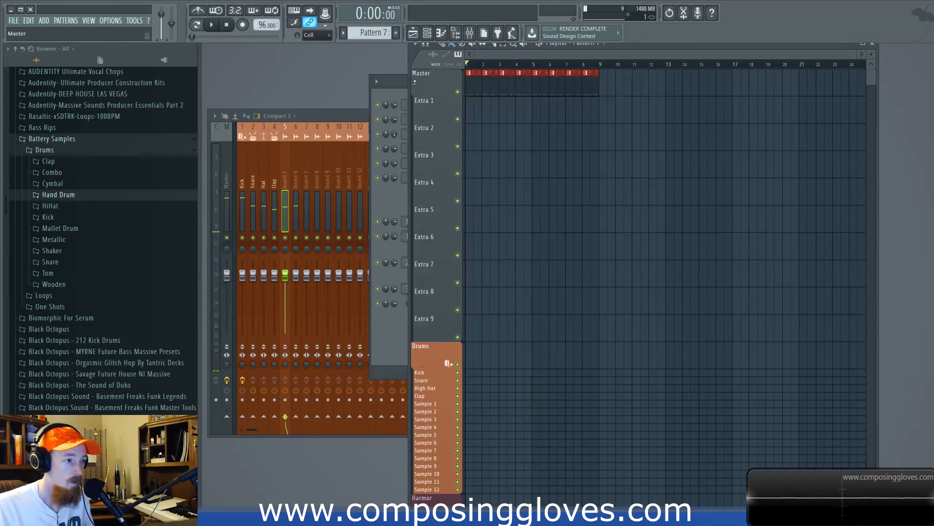
click(402, 89)
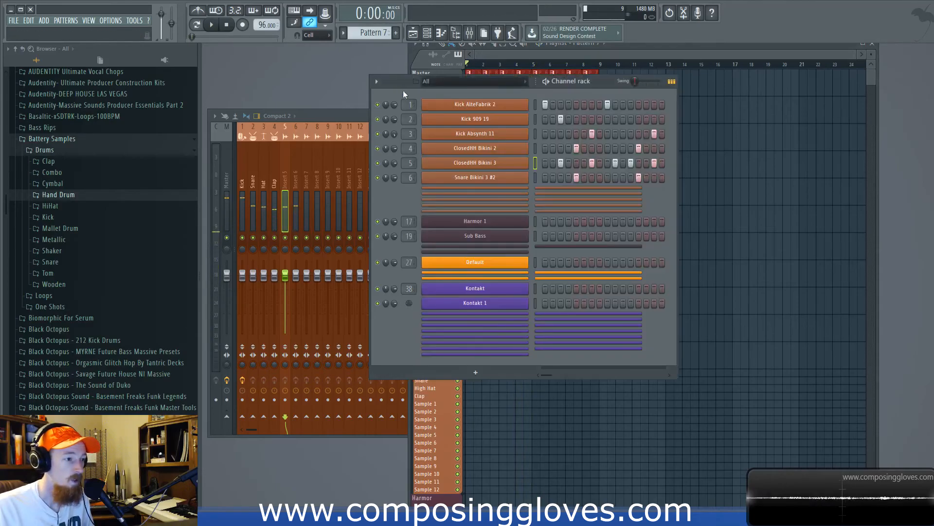
- Create a new pattern and draw a C4 note about four bars long in the Kick AlteFabrik 2 piano roll
click(397, 37)
key(Return)
right_click(497, 105)
click(548, 105)
click(331, 299)
click(360, 335)
drag(368, 333, 488, 331)
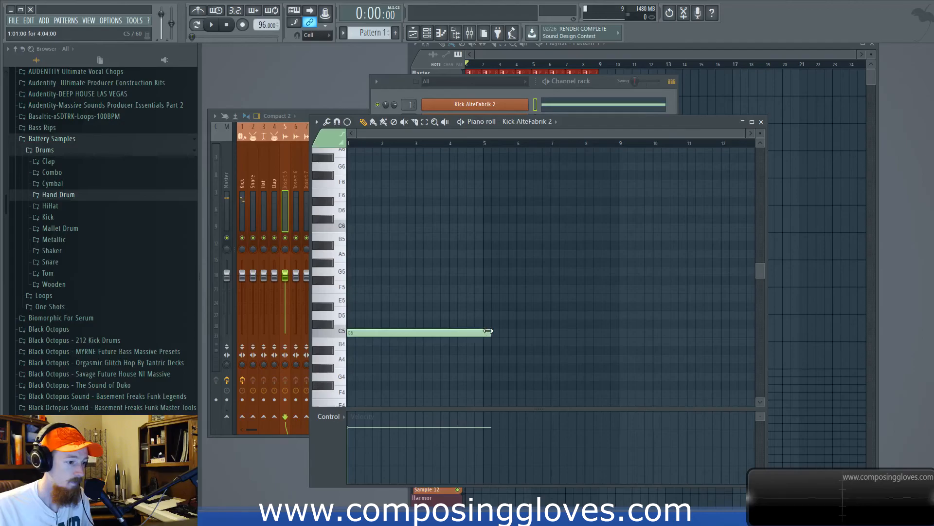
scroll(360, 266, down, 3)
drag(359, 251, 359, 357)
- Place the sustained kick pattern on the Extra 1 track at bar 5 while the song plays
click(510, 52)
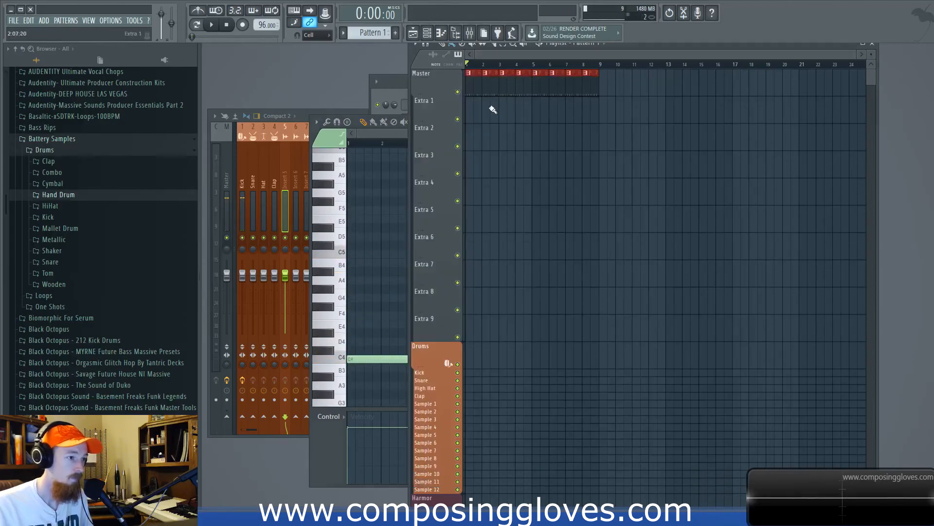
key(space)
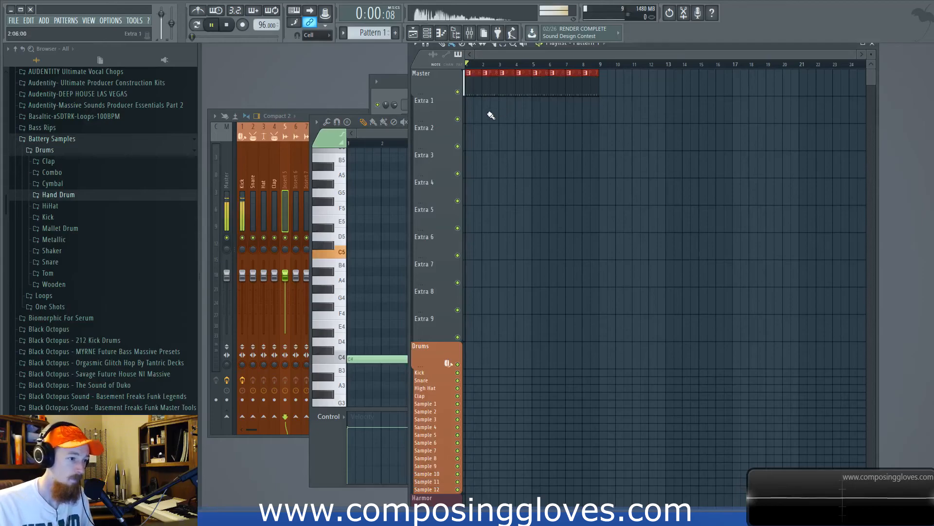
click(532, 119)
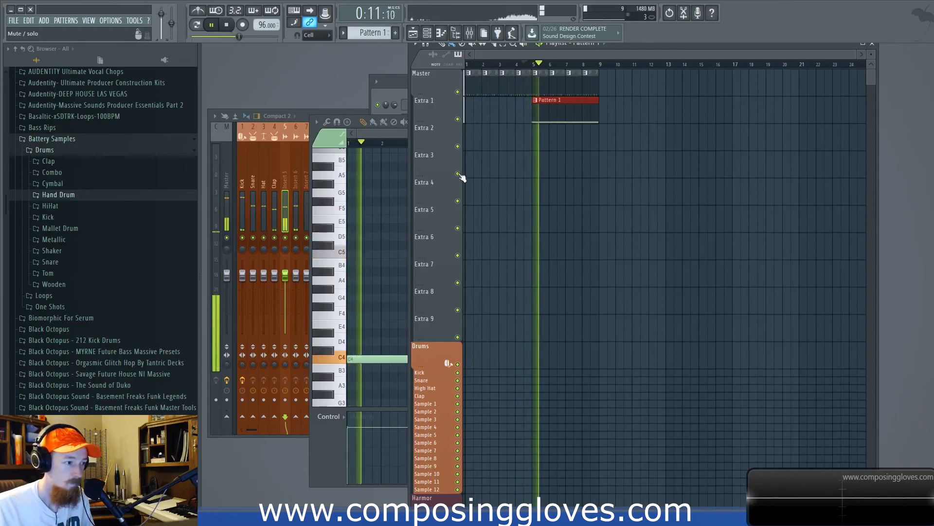
- Shorten the long C4 kick note to three beats and add a matching C4 note at bar 2
click(399, 135)
key(space)
drag(487, 361, 369, 361)
click(387, 359)
key(space)
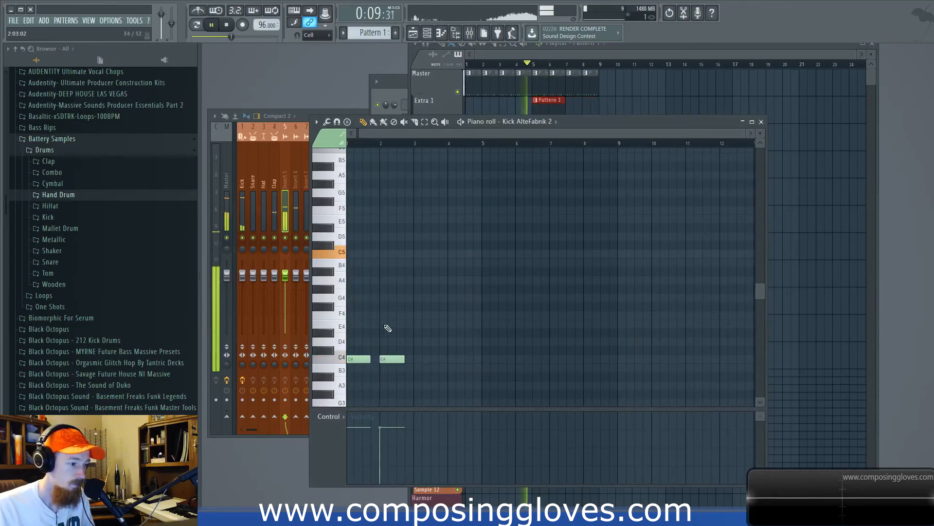
- Add three-beat C4 kick notes at bars 3 and 4, and try a D4 note midway through bar 3
scroll(399, 363, up, 1)
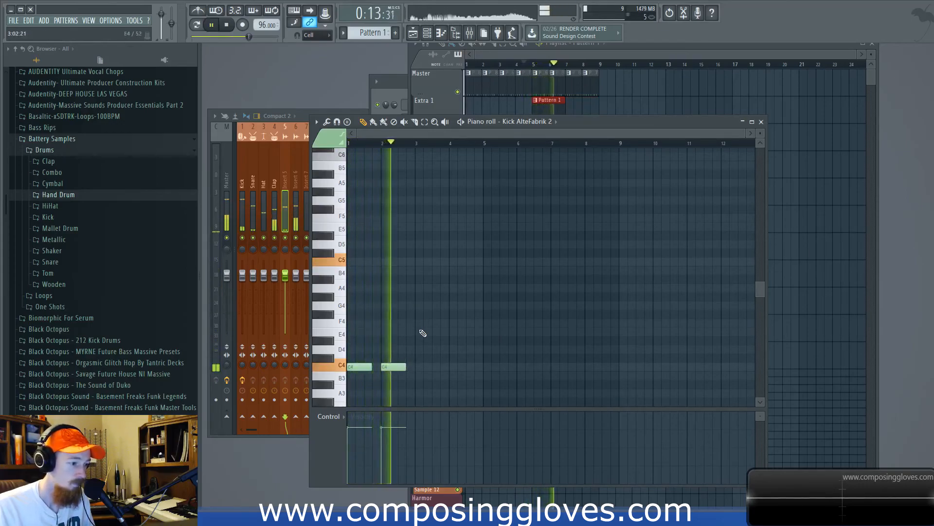
click(424, 367)
click(436, 350)
click(455, 366)
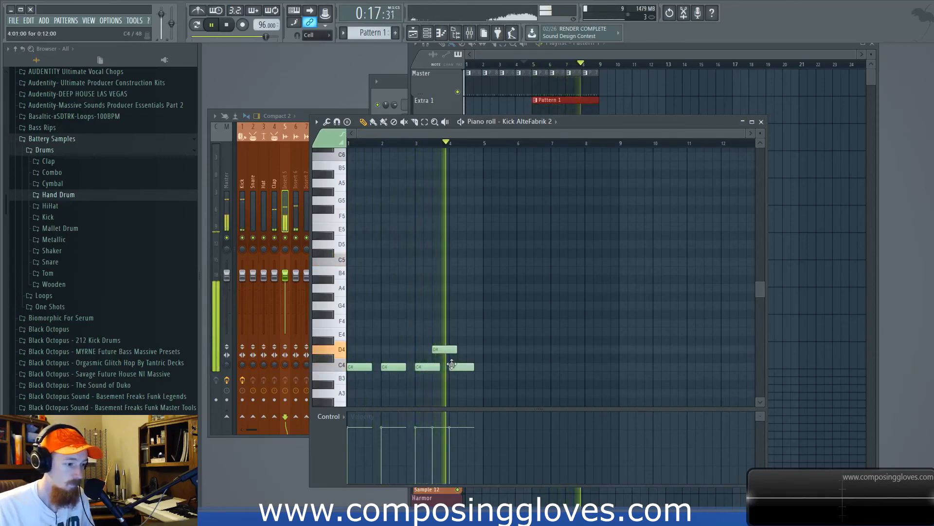
click(762, 122)
key(space)
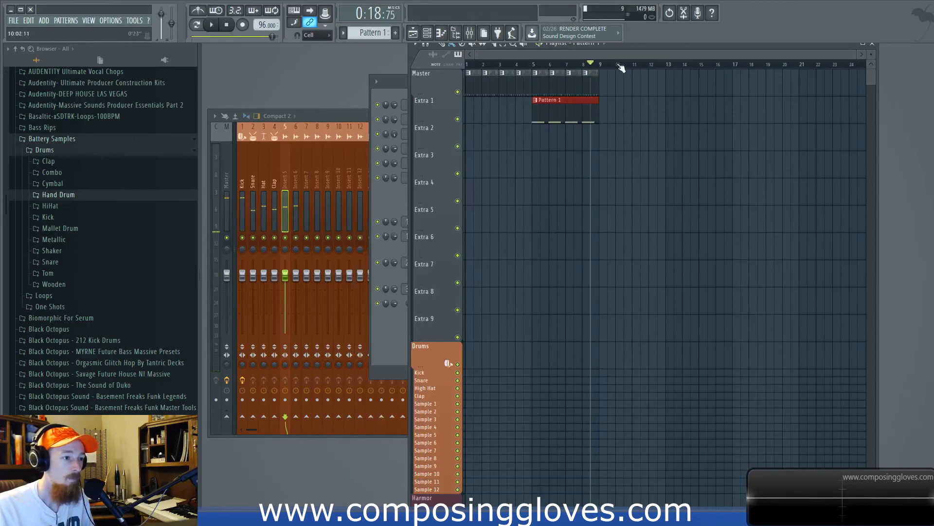
- Open Fruity NoteBook 2 on the Master mixer track and review the planned sounds, starting with atmospheric
key(F6)
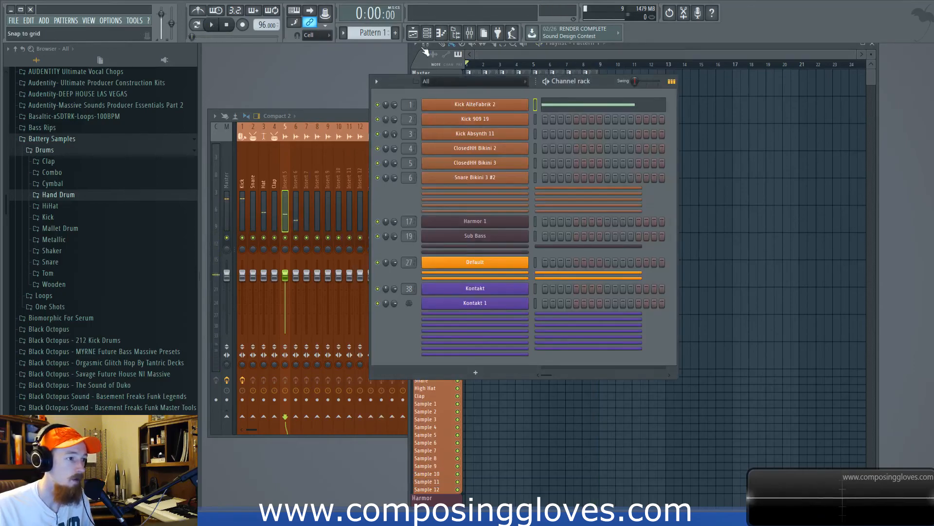
key(F9)
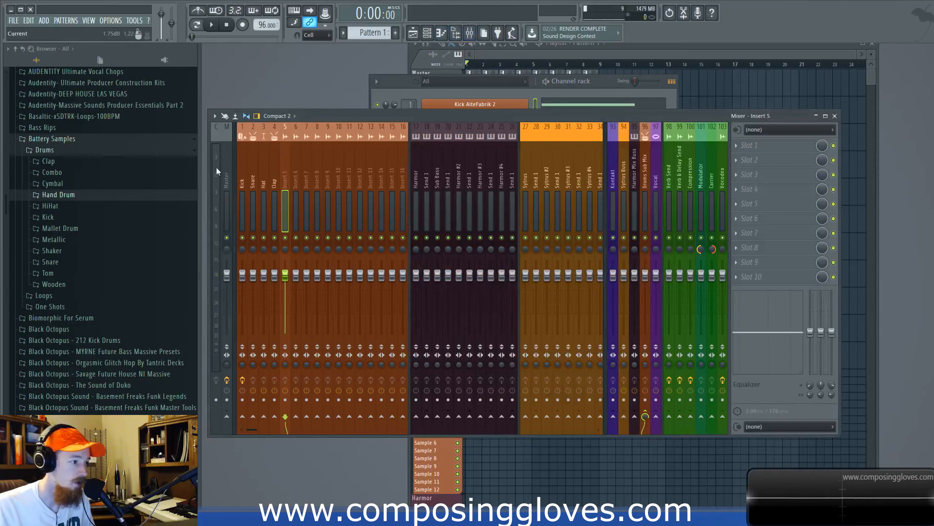
click(226, 181)
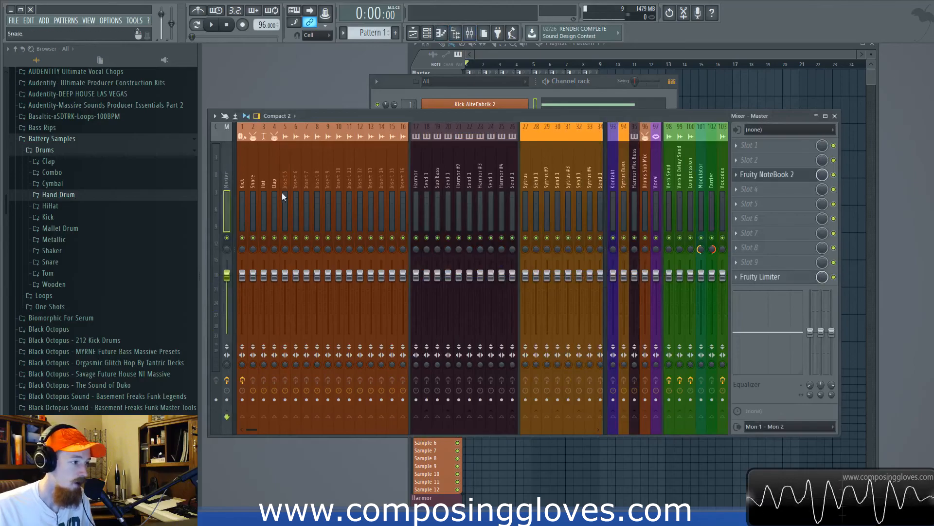
click(766, 175)
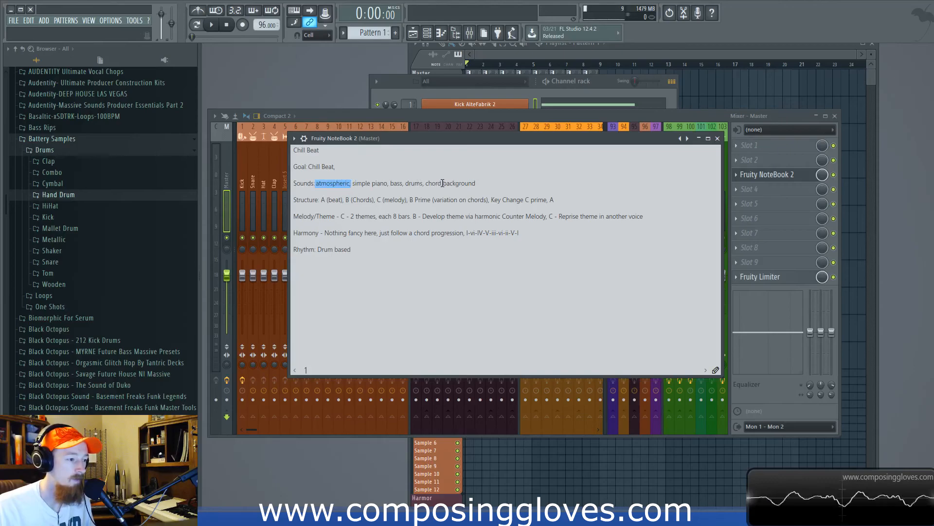
- Load the Lanoisium MW is Glitch instrument from the Albion V library into the Kontakt channel
key(F6)
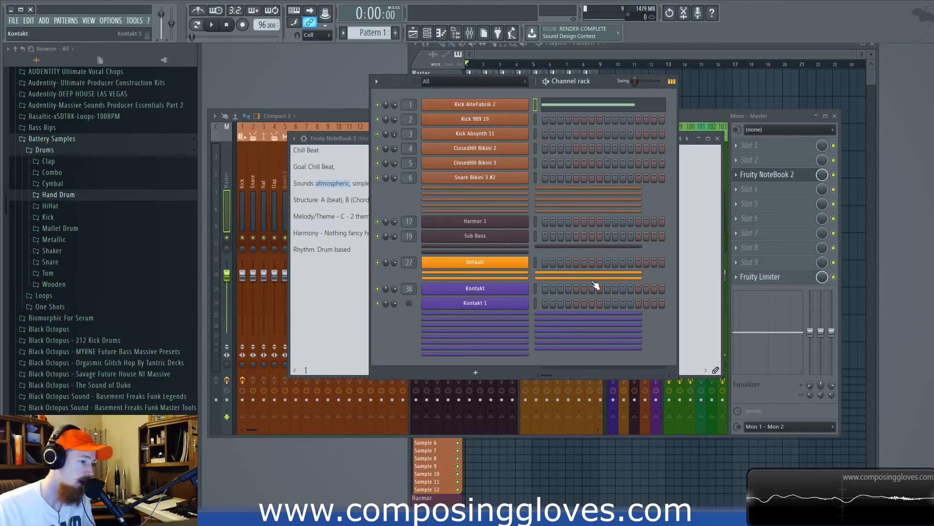
click(510, 292)
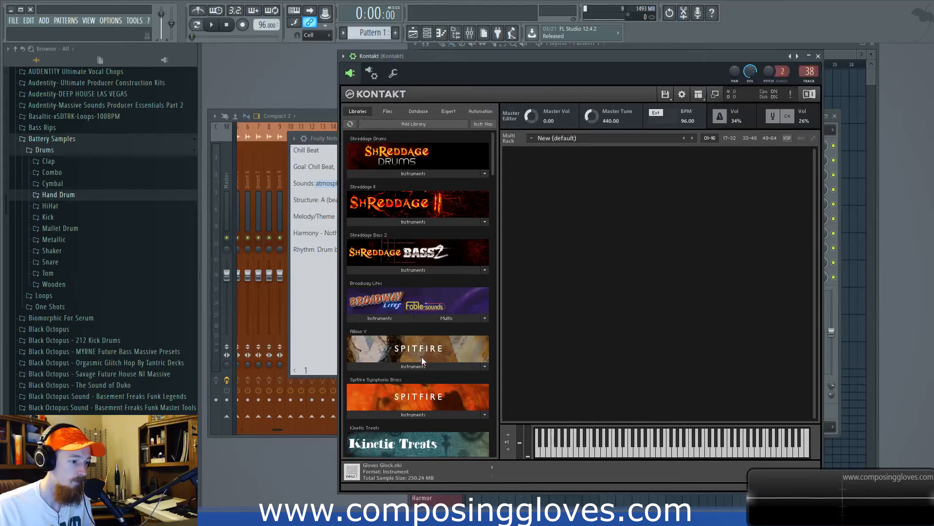
click(413, 366)
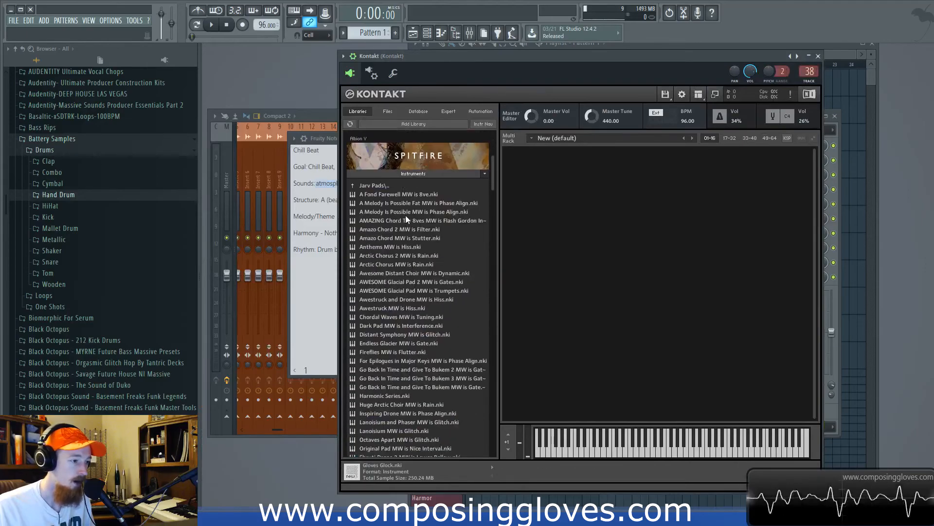
click(430, 414)
scroll(441, 367, down, 2)
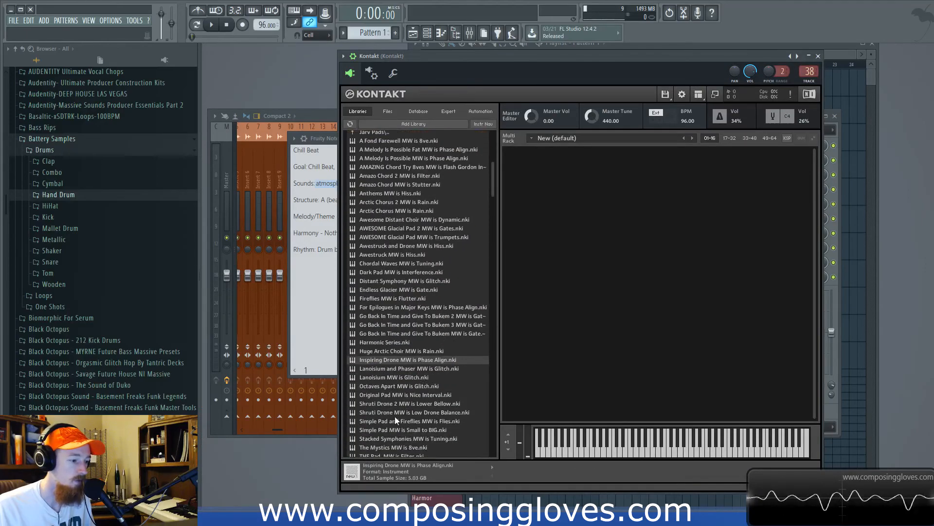
double_click(394, 377)
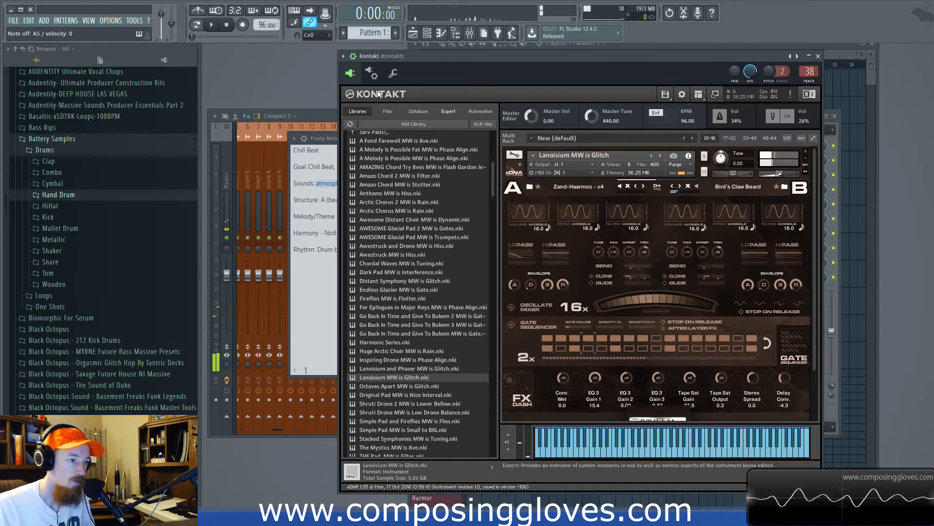
- Check the controller and settings pages of the Kontakt 1 BRSO Articulate channel
key(F6)
click(494, 303)
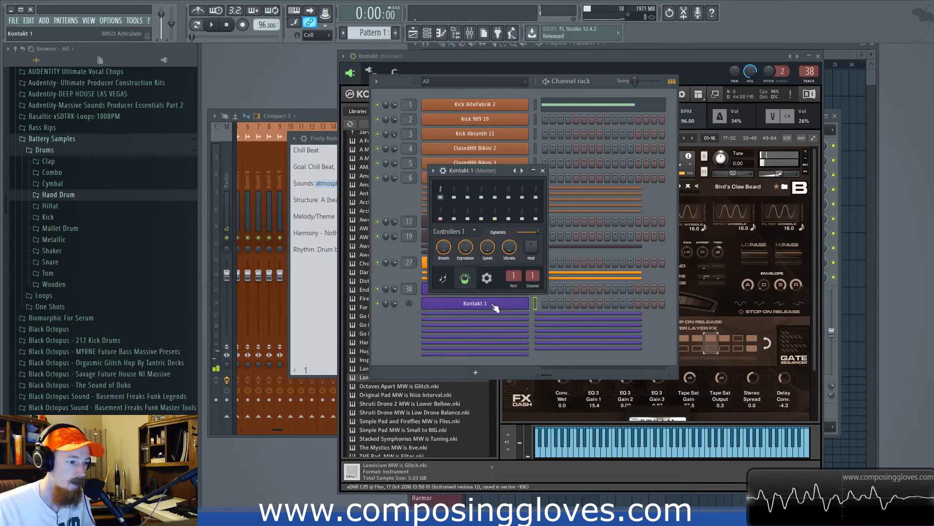
click(481, 281)
click(466, 278)
click(483, 279)
click(440, 234)
click(464, 280)
click(482, 304)
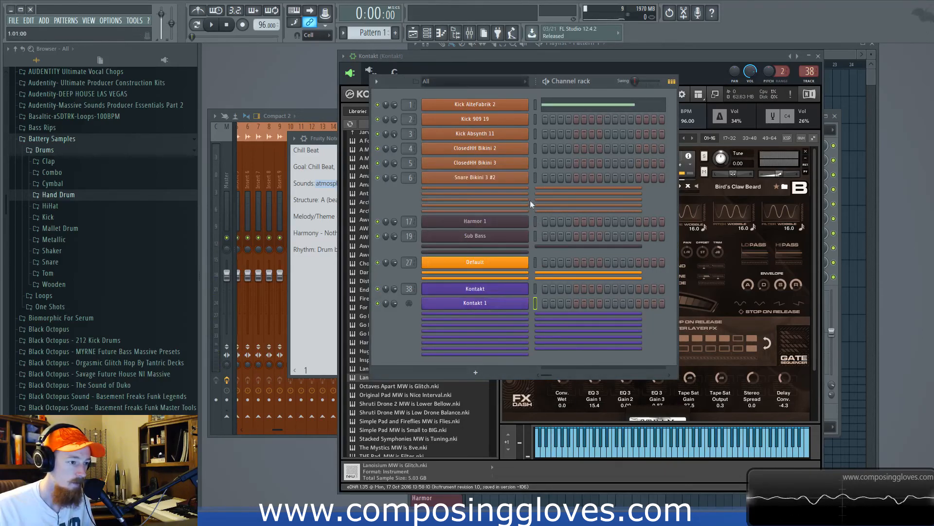
- Create a new pattern for the Kontakt 1 piano roll and review the planned chord progression in the notebook
right_click(492, 304)
click(594, 304)
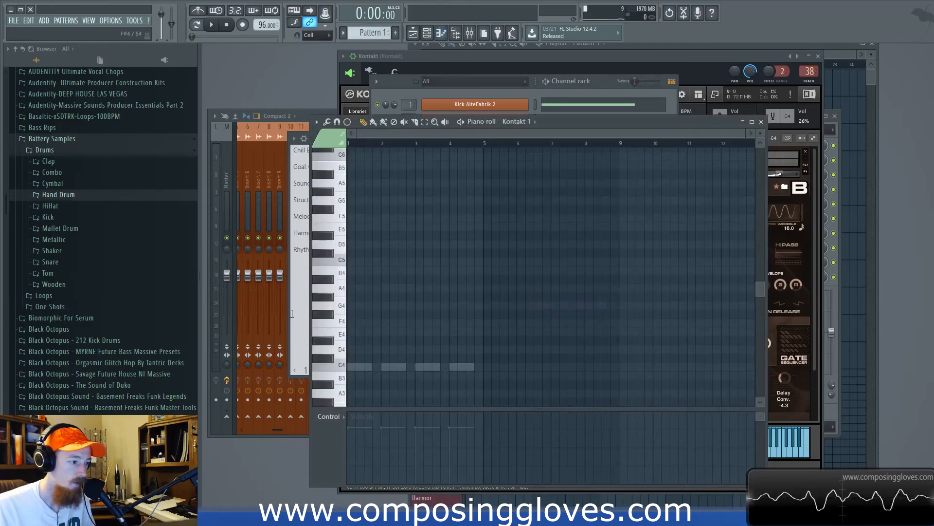
click(396, 32)
key(Return)
click(307, 281)
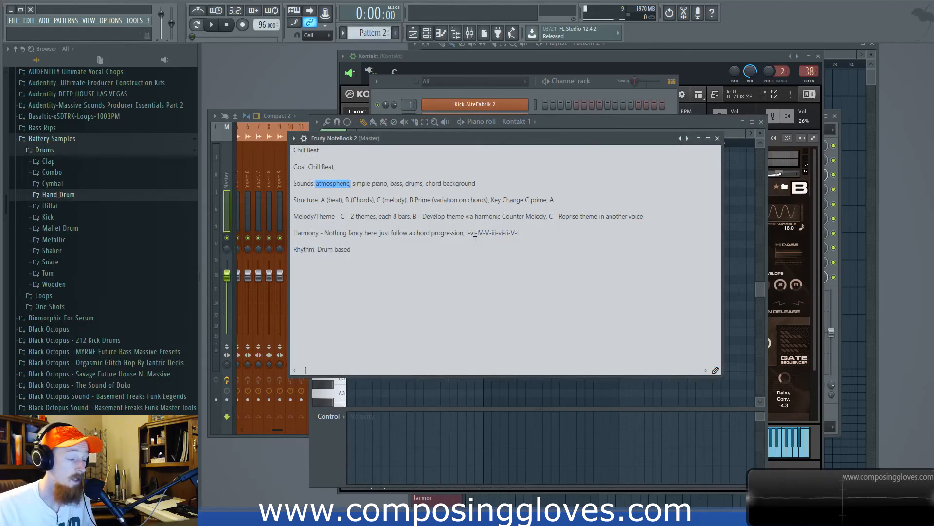
click(563, 124)
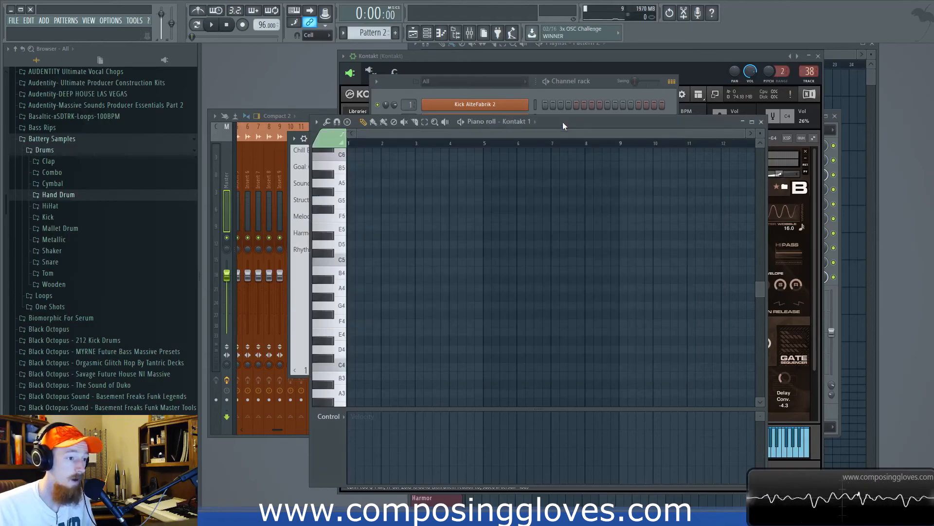
- Draw a one-bar C major chord with notes C5, E5 and G5 in bar 1 of the Kontakt 1 piano roll
click(367, 261)
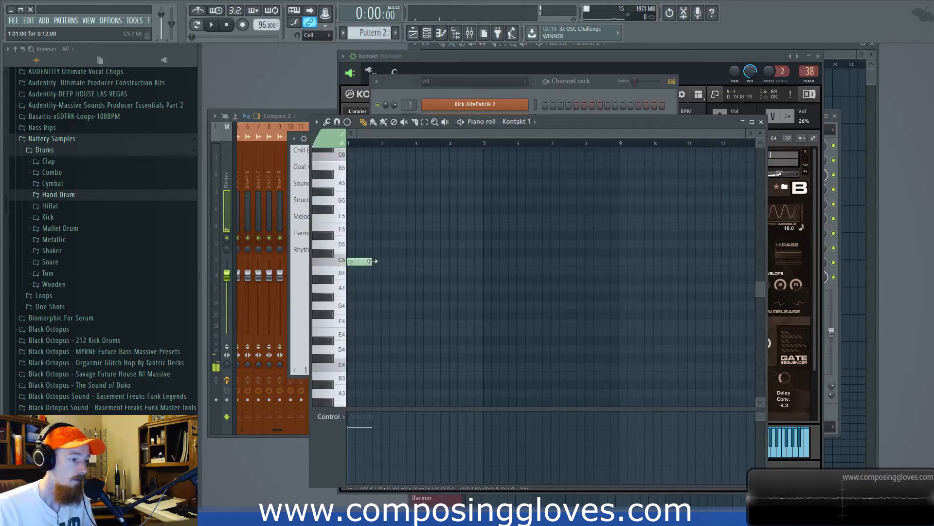
scroll(363, 265, up, 4)
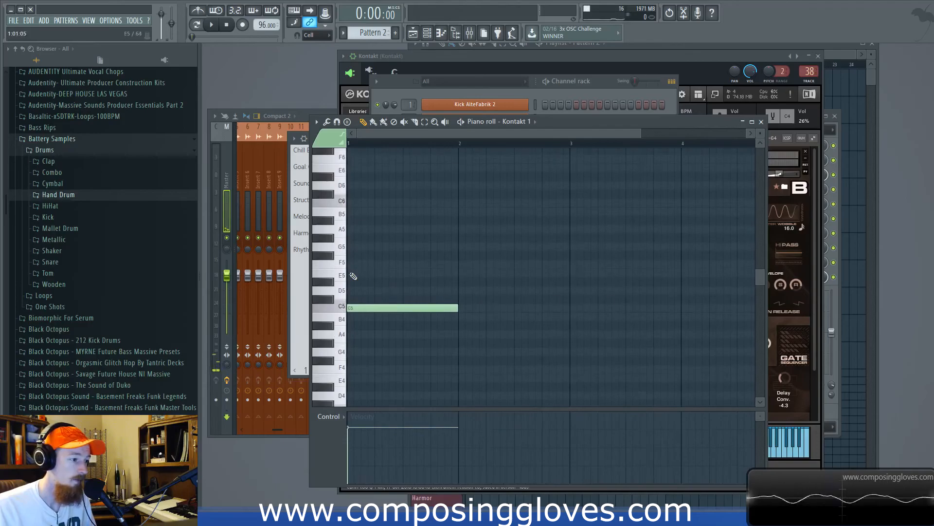
click(359, 274)
click(353, 248)
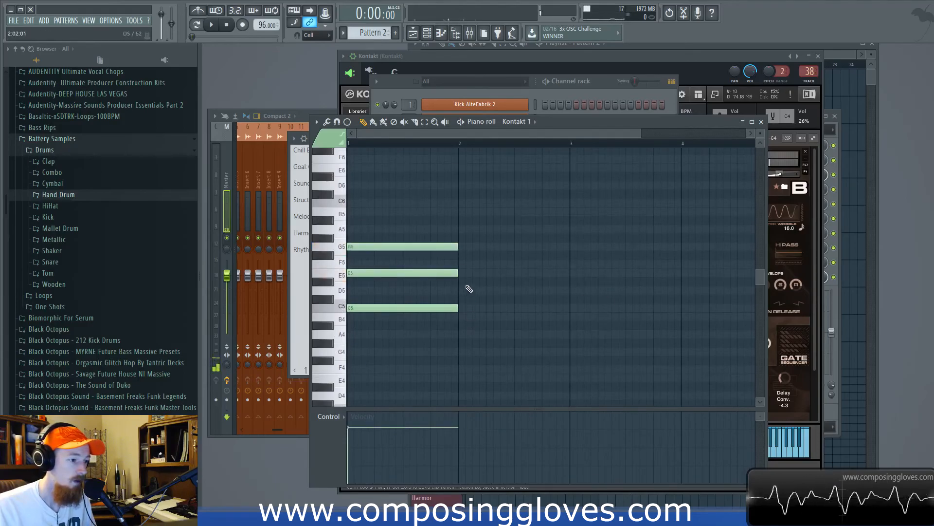
- Add a one-bar F major chord with notes F5, A5 and C6 in bar 2
click(466, 272)
click(466, 247)
click(464, 202)
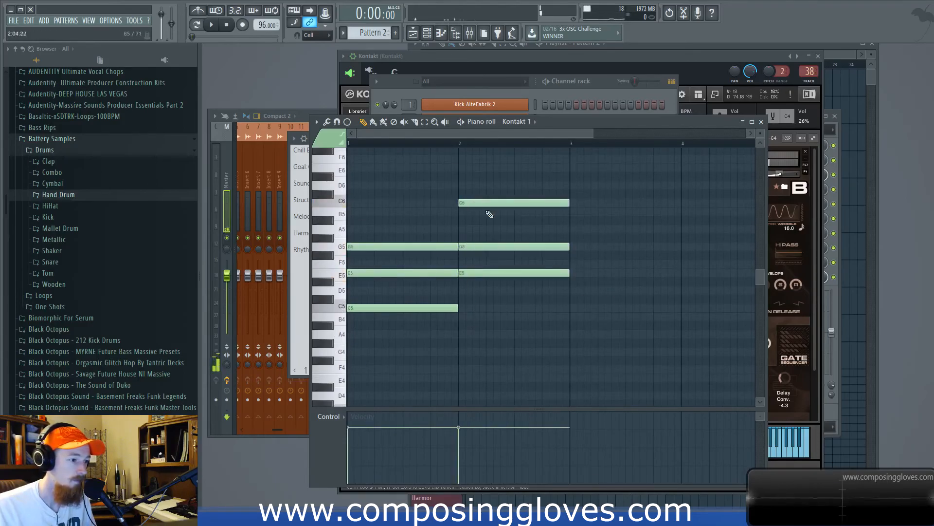
scroll(446, 209, right, 1)
drag(421, 270, 423, 225)
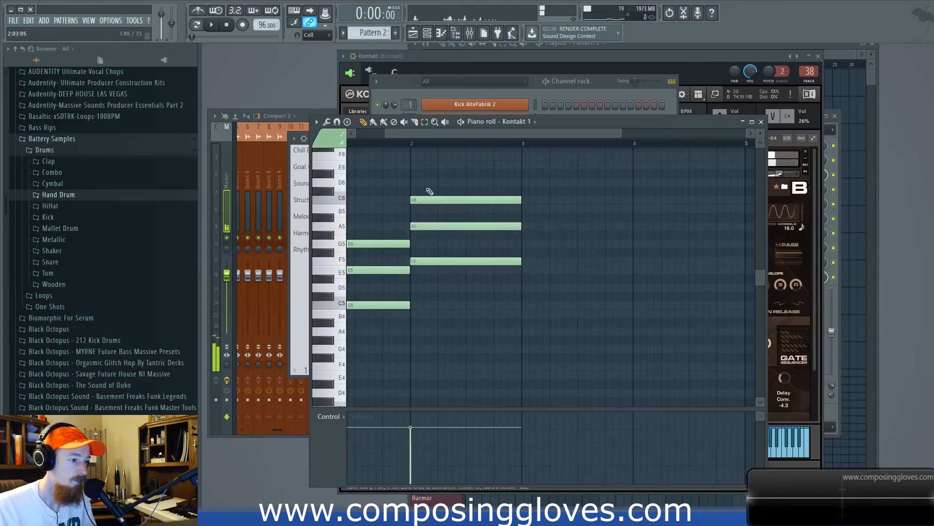
- Turn the bar 2 chord into A minor by moving its notes to C5, E5 and A5
scroll(427, 233, down, 1)
scroll(426, 232, up, 1)
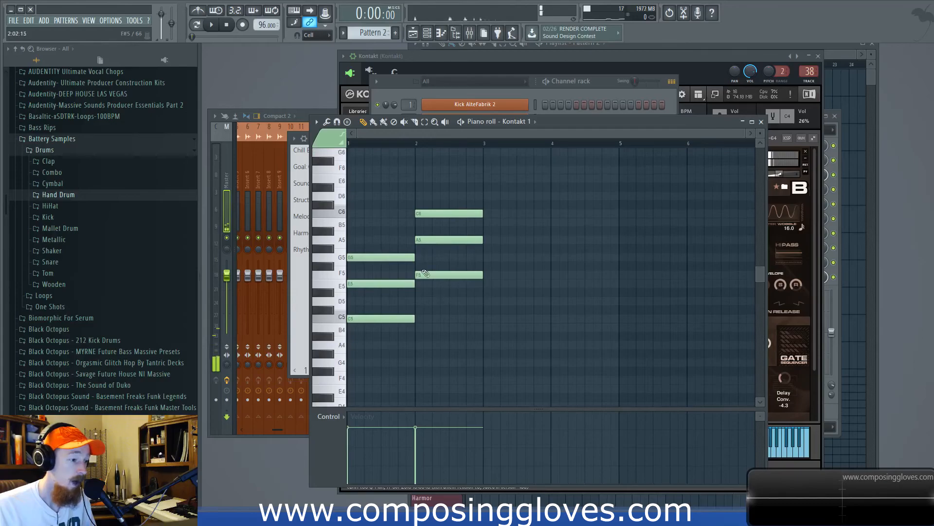
drag(429, 275, 439, 317)
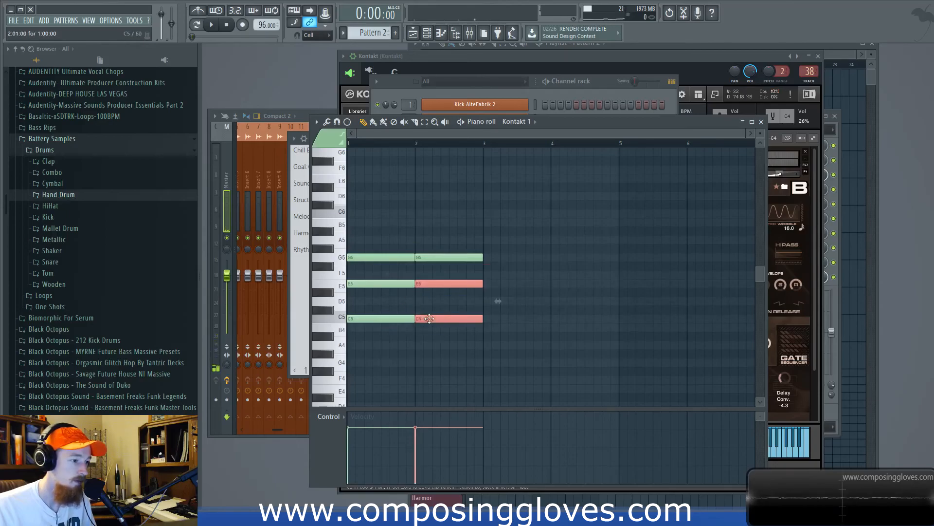
scroll(494, 321, up, 1)
drag(422, 279, 428, 259)
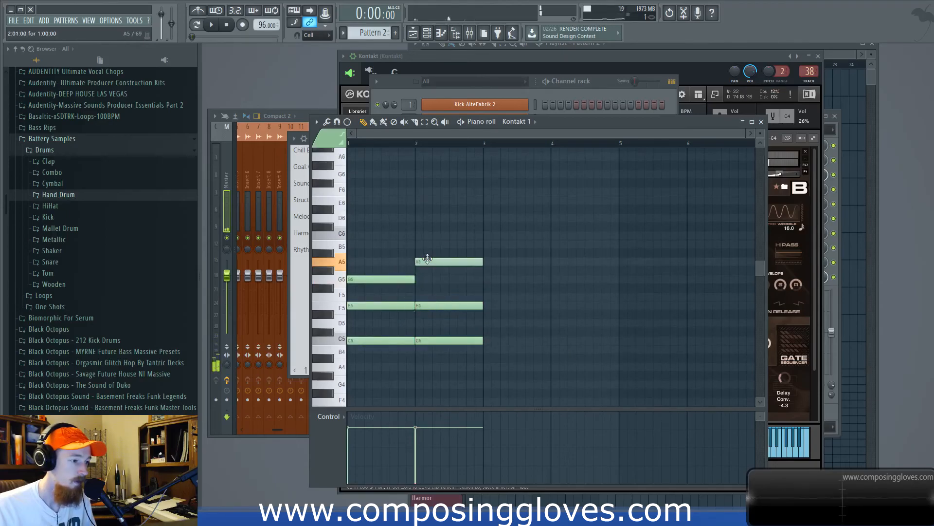
- Check the planned progression and duplicate the bar 2 chord into bar 3 as F major with notes C5, F5 and A5
click(297, 312)
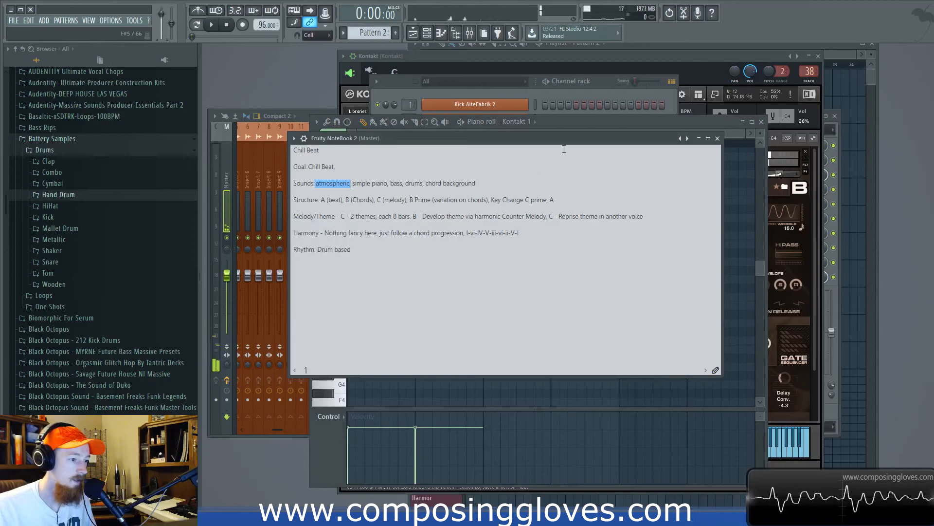
click(681, 124)
drag(444, 241, 502, 361)
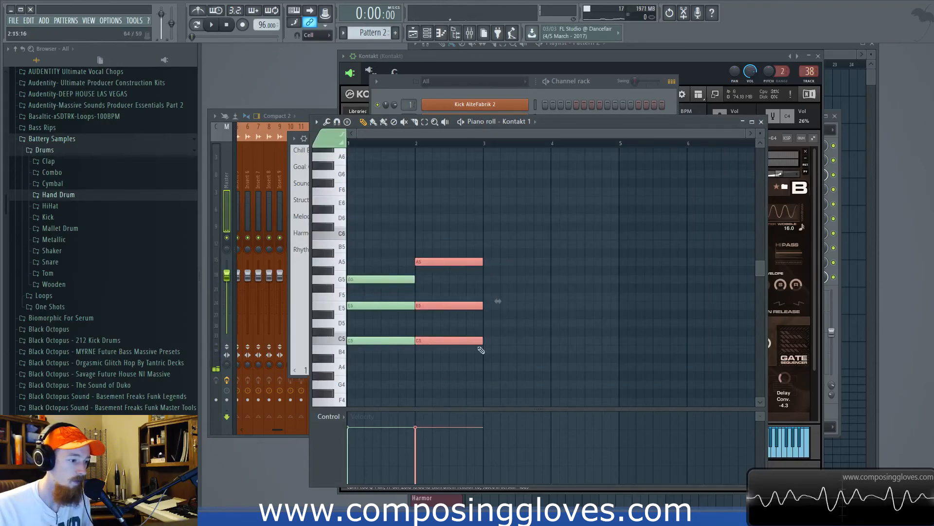
drag(456, 338, 525, 342)
ctrl+click(524, 326)
drag(505, 304, 504, 294)
- Duplicate the bar 3 chord into bar 4 and change it to G major with notes B4, D5 and G5
mouse_move(483, 249)
mouse_down()
mouse_move(567, 363)
mouse_move(605, 339)
mouse_move(586, 356)
mouse_move(576, 334)
mouse_move(587, 347)
mouse_up()
ctrl+click(595, 325)
drag(563, 287, 573, 311)
scroll(464, 263, down, 2)
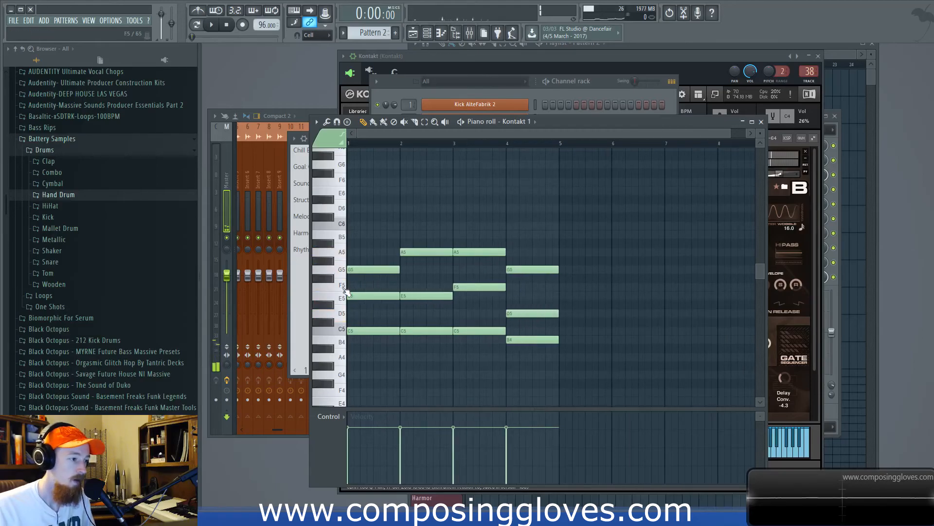
- Consult the progression in the notebook and add a one-bar E minor chord with notes B4, E5 and G5 in bar 5
click(303, 307)
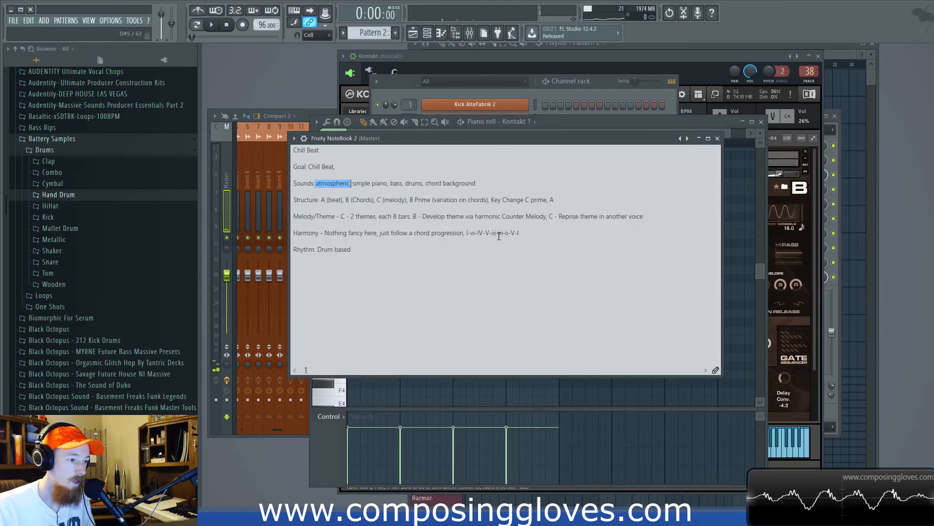
click(701, 124)
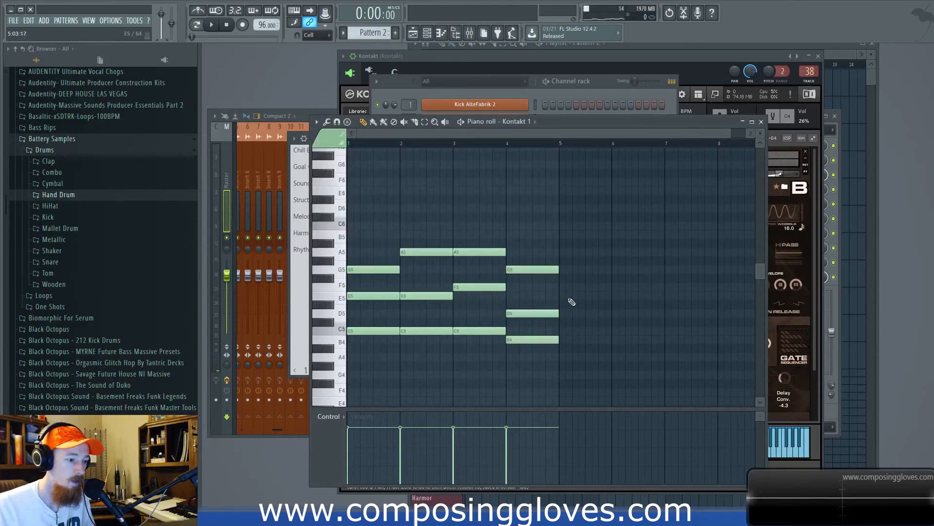
click(563, 296)
drag(582, 306, 540, 336)
drag(524, 293, 590, 372)
scroll(518, 341, down, 1)
scroll(402, 306, down, 4)
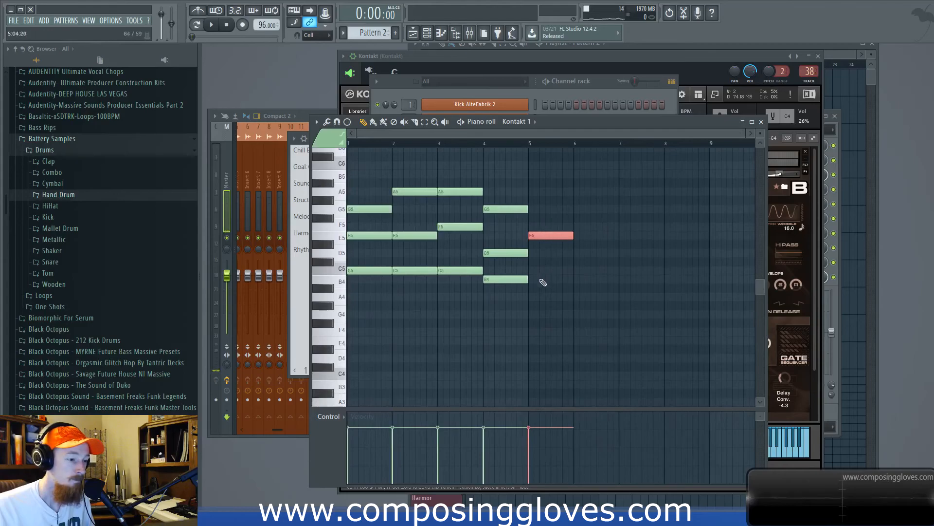
click(543, 281)
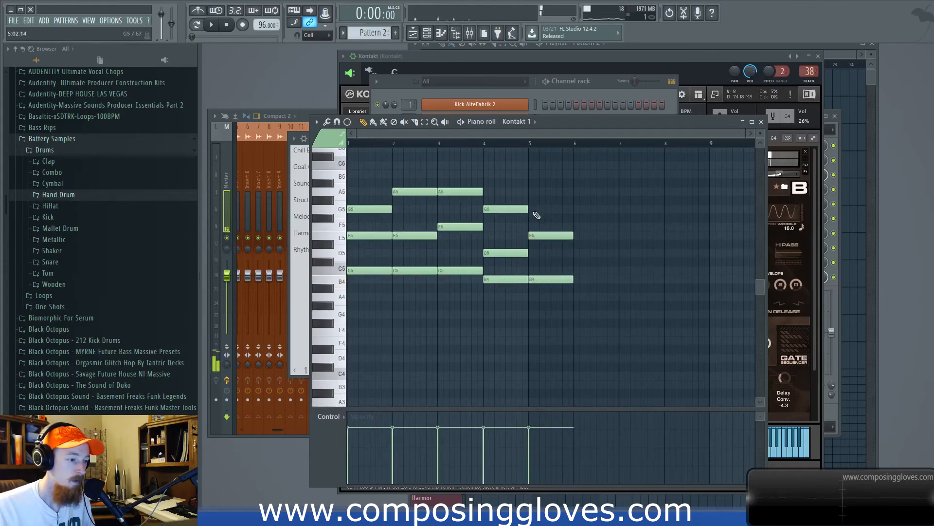
click(535, 210)
- Add one-bar root notes C4, A4, F4 and G4 below the chords in bars 1 to 4
scroll(370, 312, down, 1)
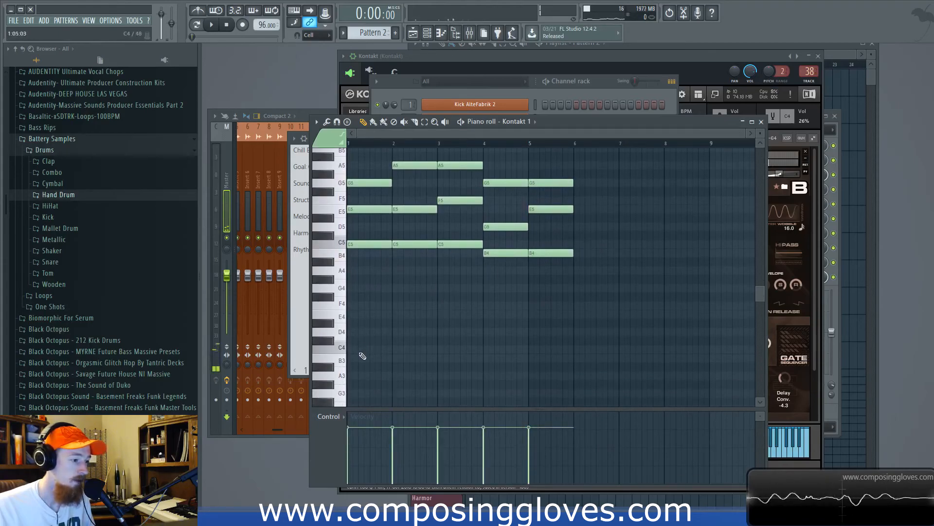
click(361, 353)
click(395, 271)
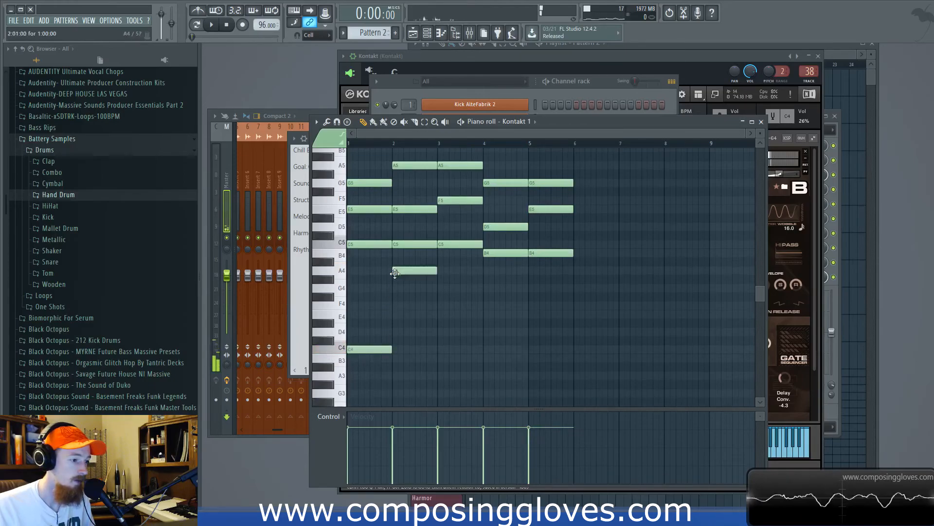
click(447, 315)
right_click(451, 314)
click(440, 305)
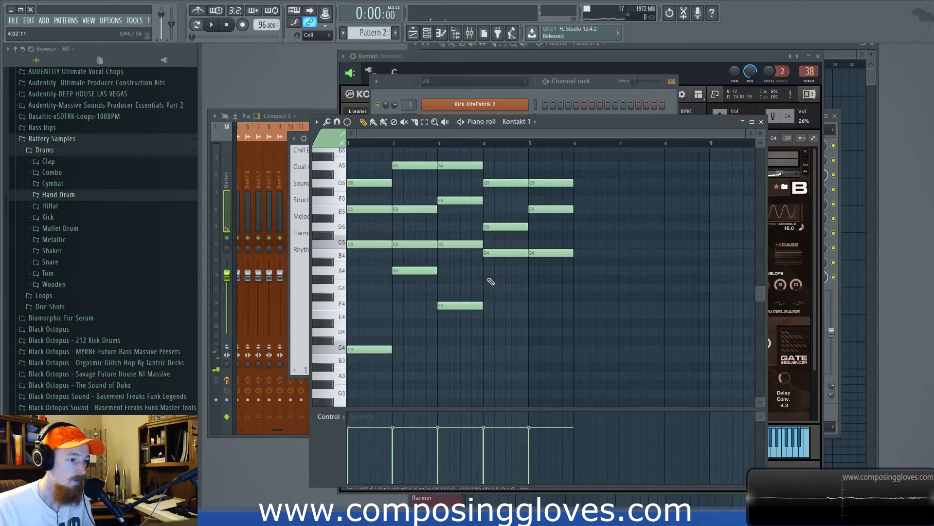
click(489, 291)
- Add one-bar root notes E4, A4, D4 and G4 in bars 5 to 8
scroll(509, 321, right, 1)
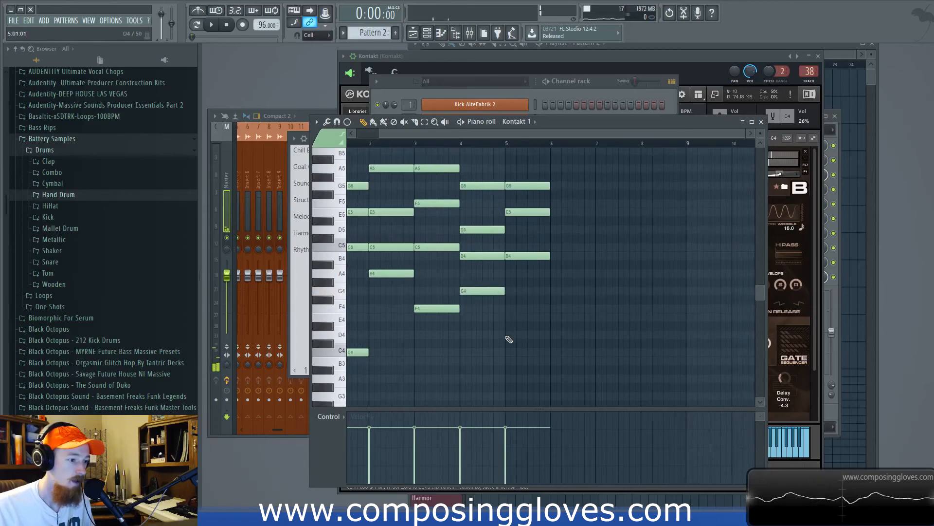
click(516, 318)
click(555, 274)
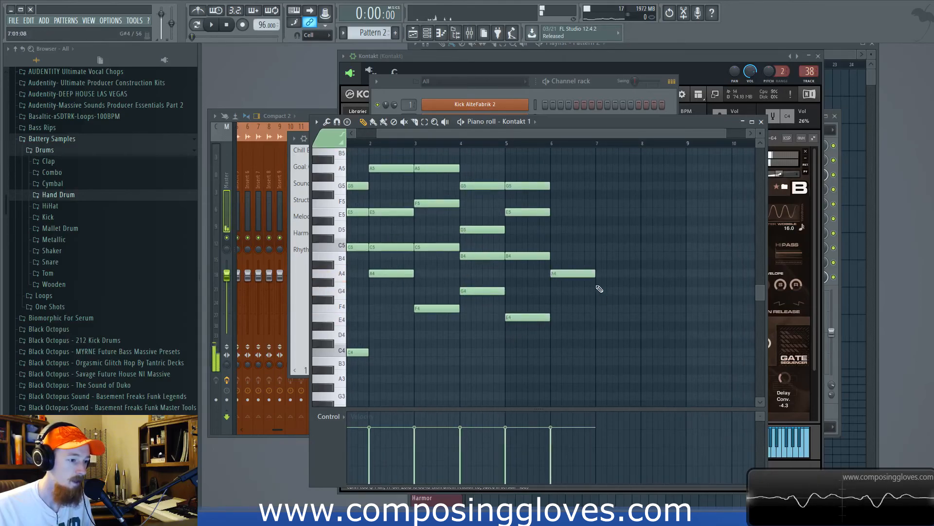
scroll(558, 344, right, 1)
click(567, 334)
click(604, 290)
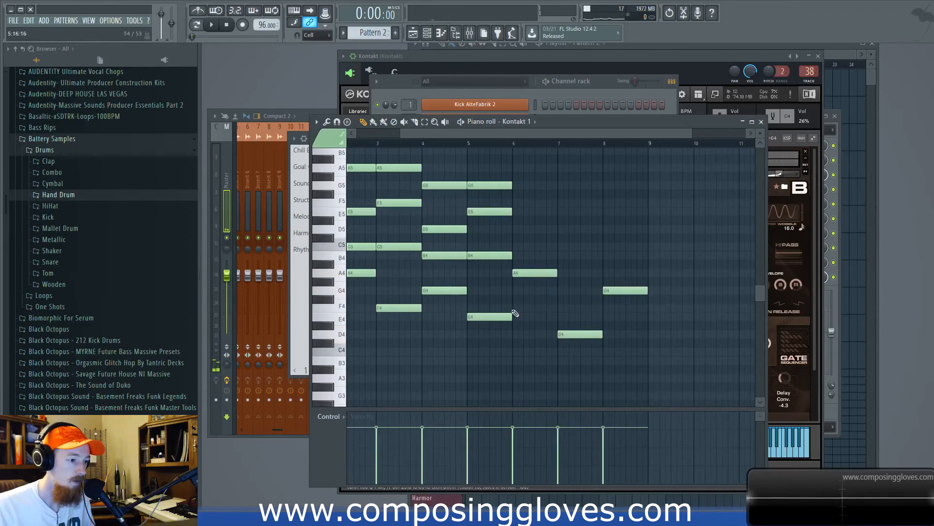
- Recheck the progression and build an A minor chord above the root in bar 6 with notes C5, E5 and A5
click(299, 292)
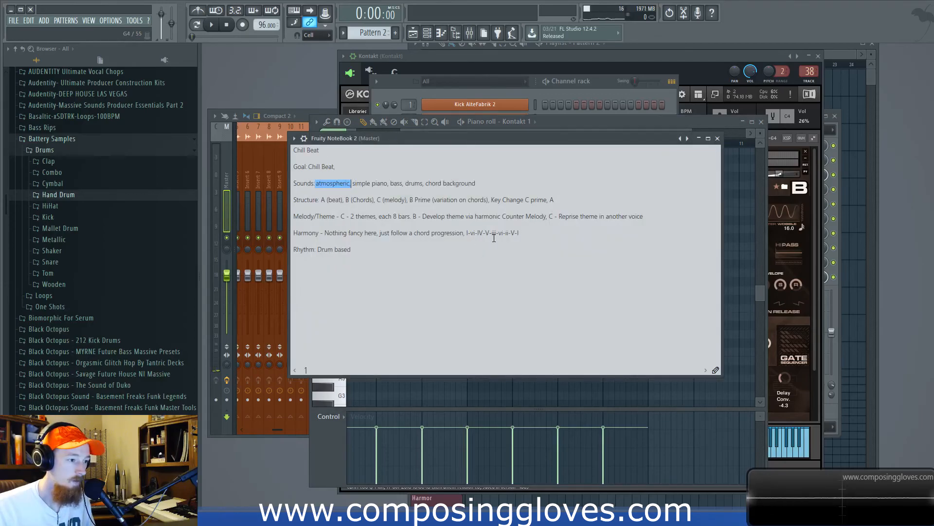
click(697, 124)
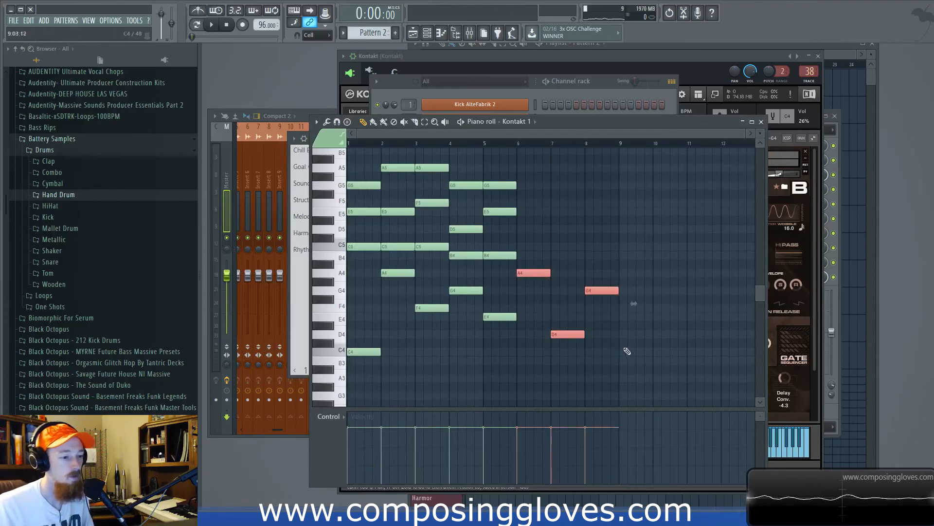
click(548, 238)
right_click(569, 234)
click(521, 212)
click(522, 168)
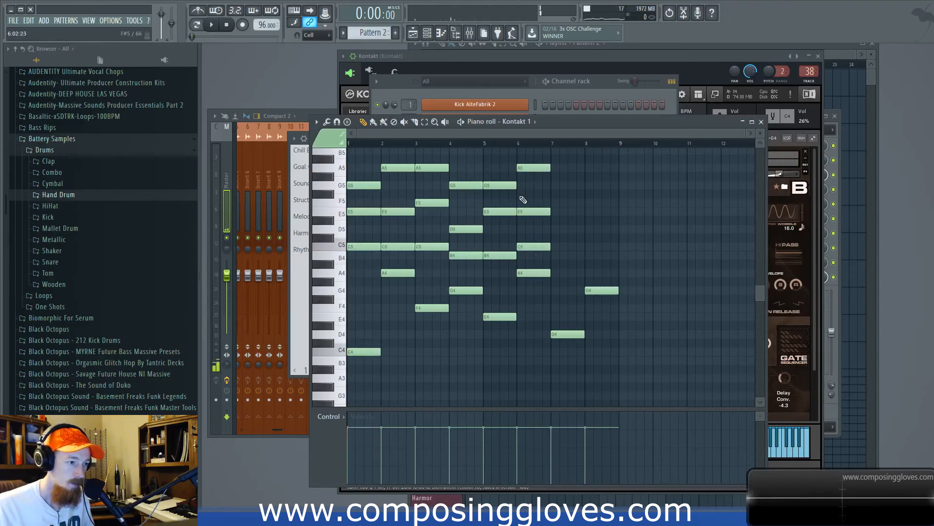
right_click(526, 168)
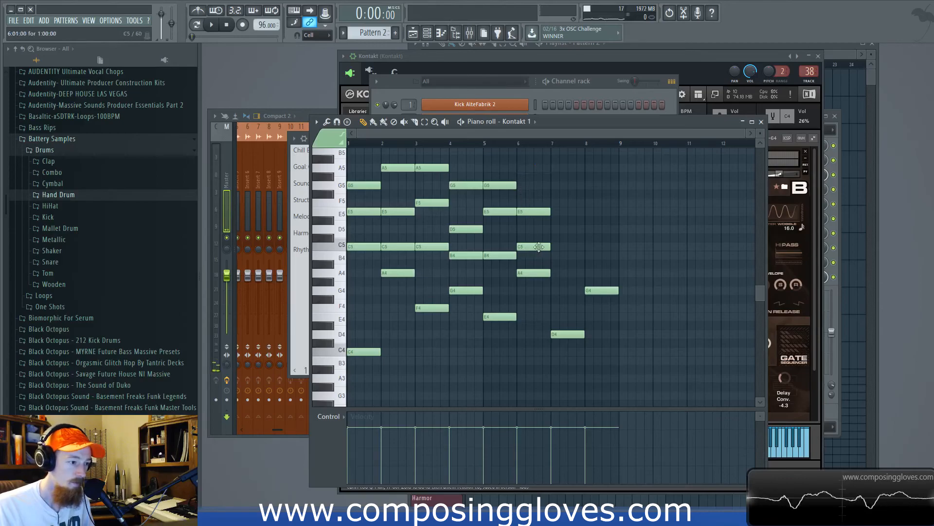
scroll(535, 233, up, 2)
drag(536, 233, 499, 273)
scroll(494, 273, down, 1)
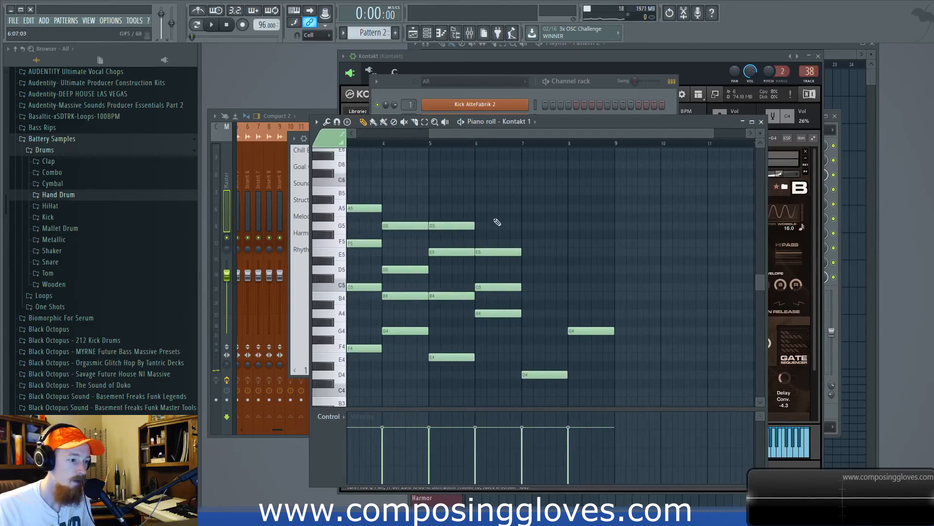
click(476, 209)
drag(520, 245, 504, 248)
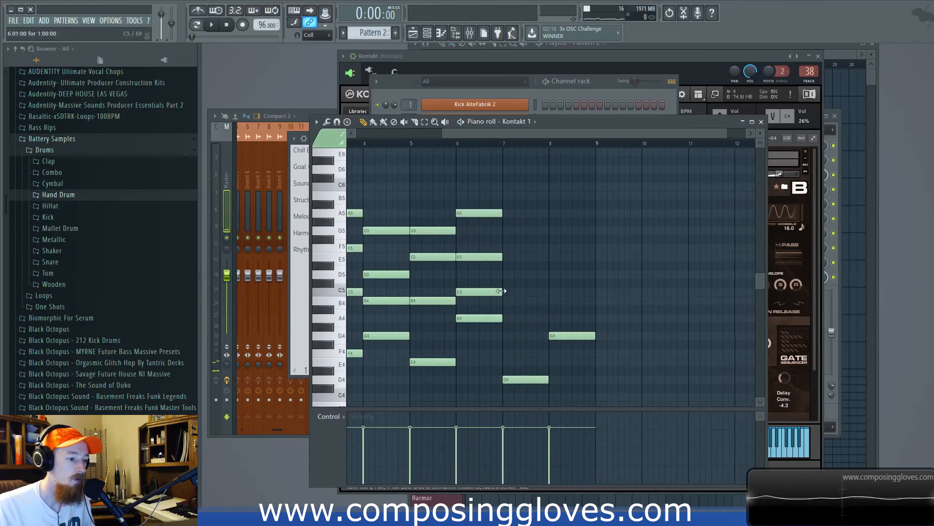
- Add the D minor chord notes D5, F5 and A5 above the root in bar 7
click(508, 274)
click(514, 248)
click(509, 214)
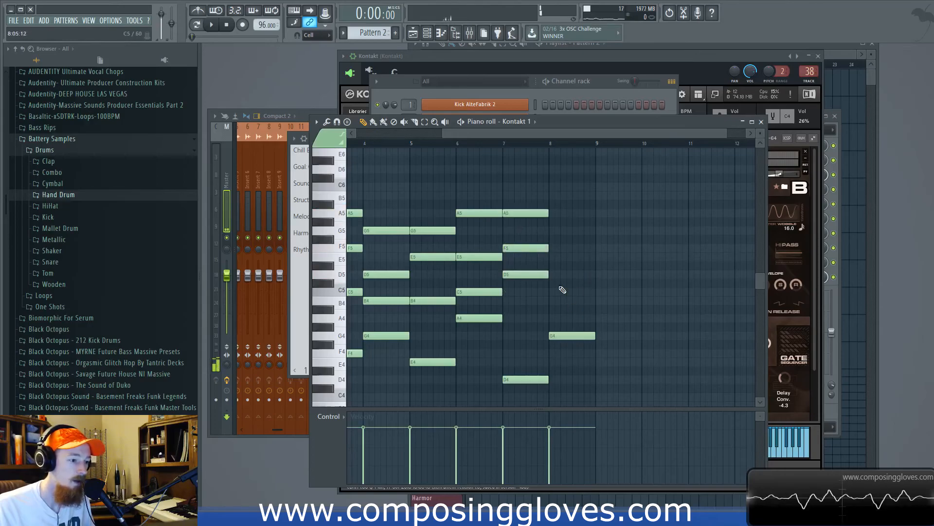
- Complete the G major chord in bar 8 with notes D5, G5 and B5, and play the pattern
click(555, 275)
click(554, 232)
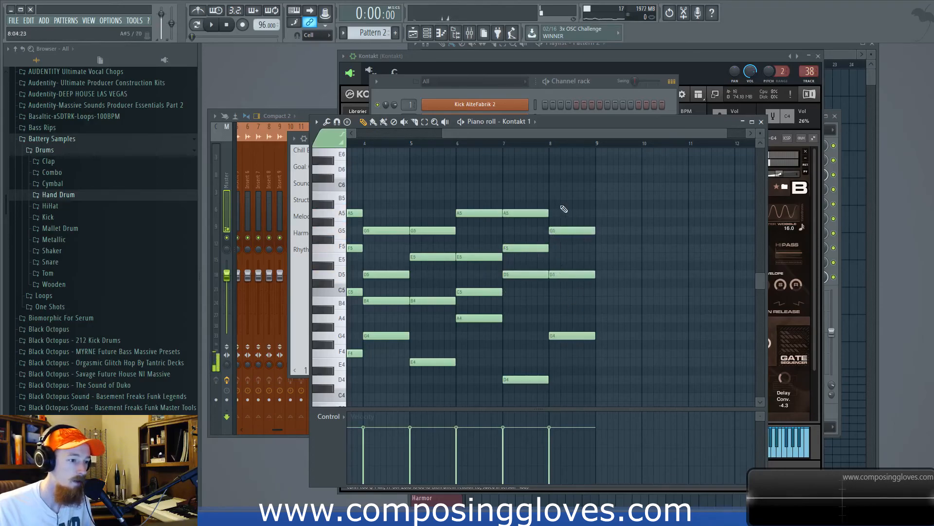
click(558, 198)
scroll(559, 270, down, 2)
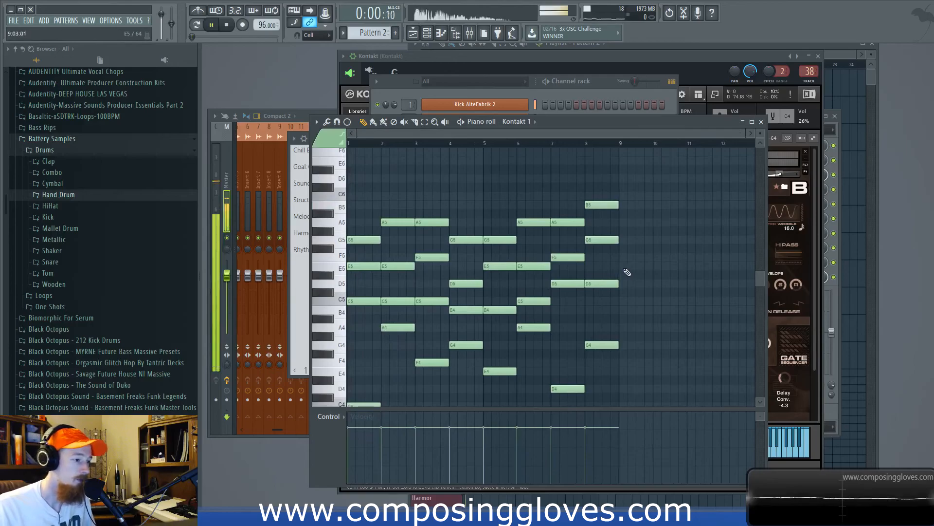
- Duplicate the eight-bar drum arrangement in the playlist to bars 9 to 16
click(836, 56)
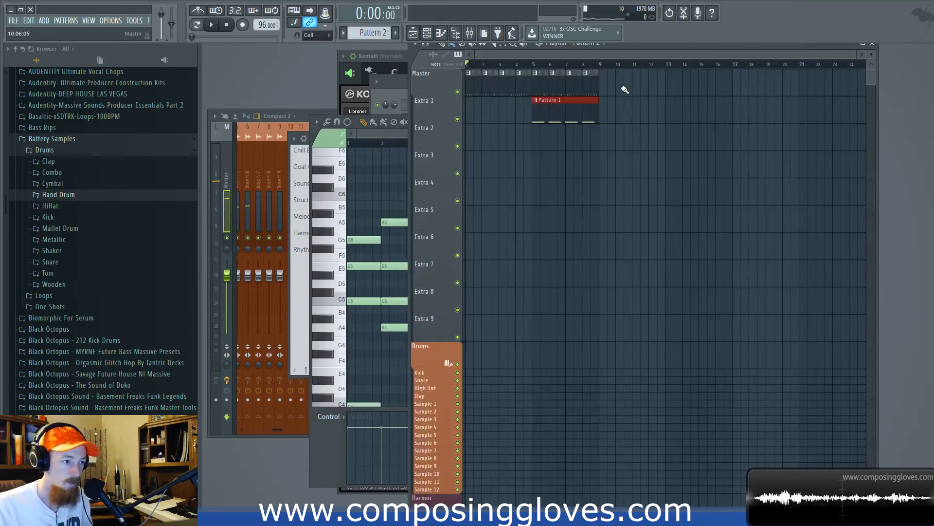
drag(622, 88, 659, 178)
drag(567, 118, 697, 122)
- Place Pattern 2 at bar 9 on the Extra 2 track and set the playback position to bar 9
click(626, 142)
drag(653, 148, 637, 147)
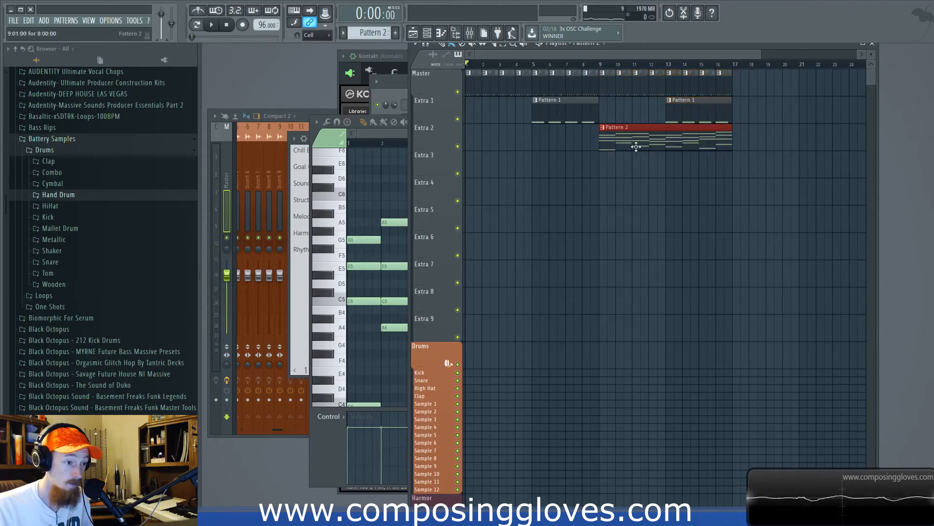
click(611, 65)
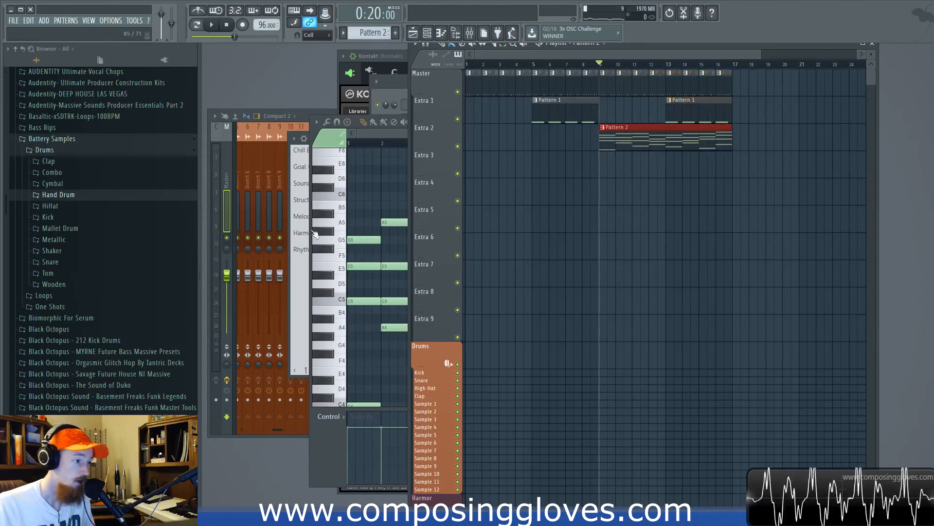
- Review the harmony progression and rhythm lines of the plan in the notebook
click(299, 278)
drag(340, 251, 302, 184)
click(379, 258)
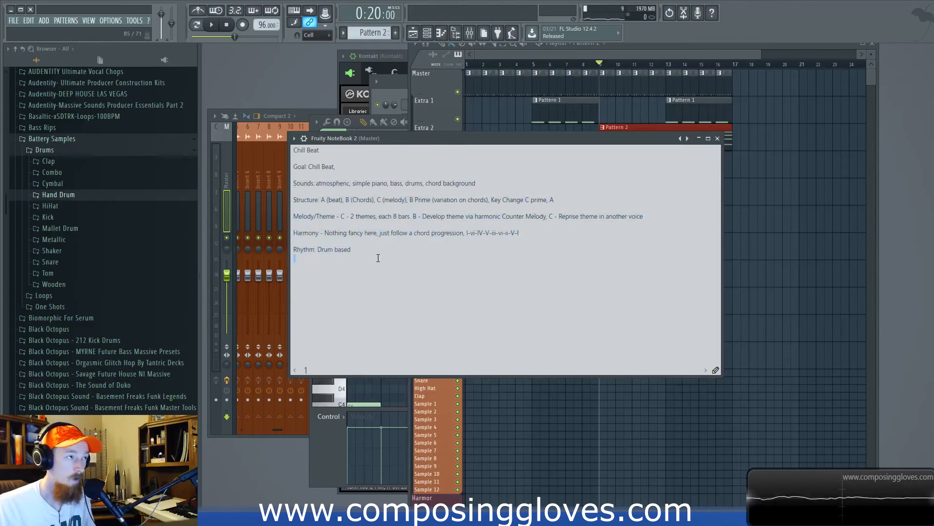
double_click(501, 233)
click(525, 244)
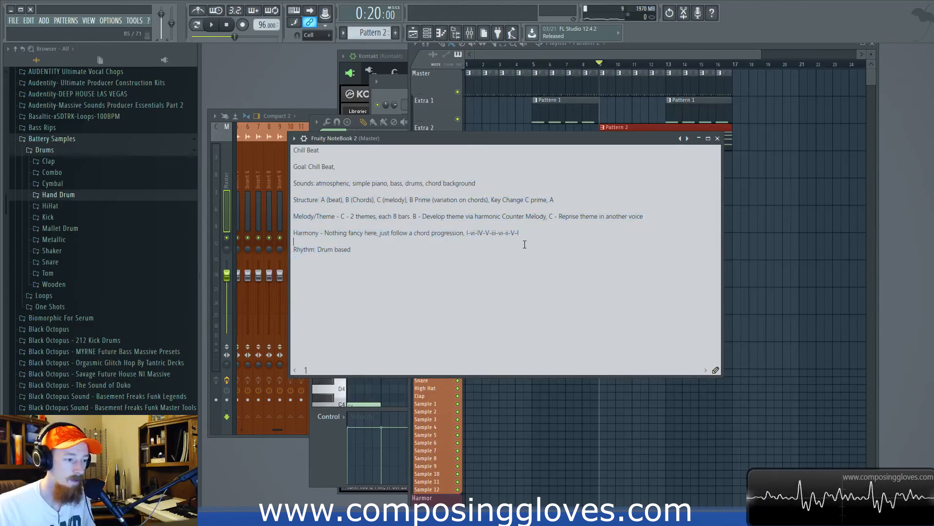
- Play the arrangement from bar 9 and bring up the channel rack
click(623, 57)
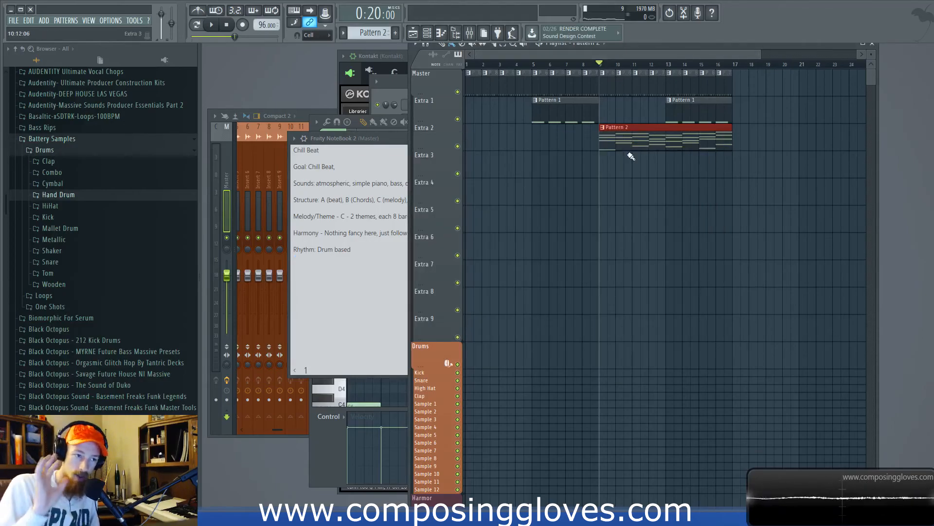
key(space)
key(F6)
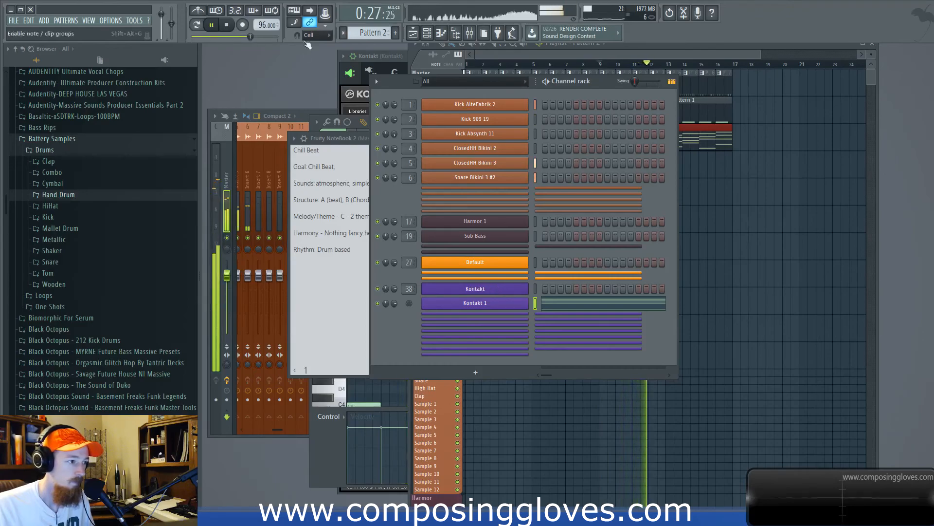
- Switch the Kontakt instrument to Octaves Apart MW is Glitch and adjust its volume during playback
click(344, 94)
key(space)
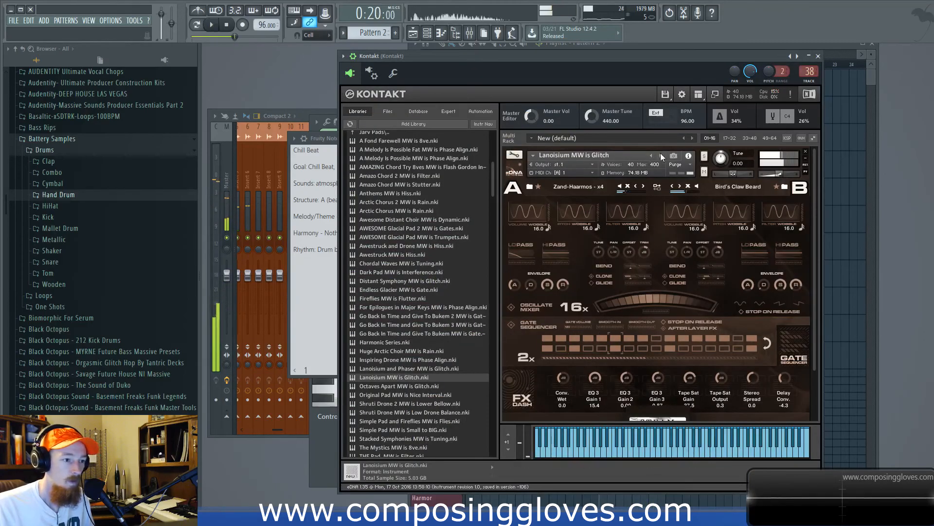
key(space)
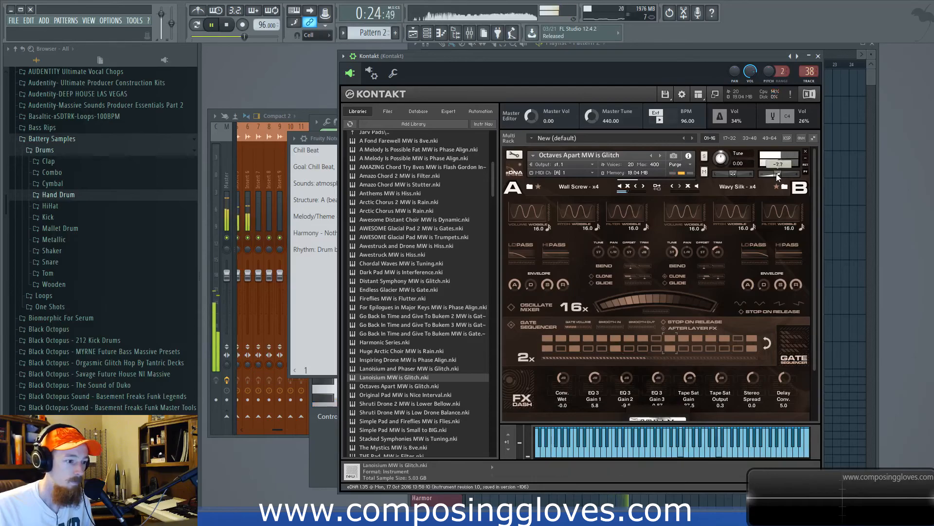
drag(776, 174, 779, 174)
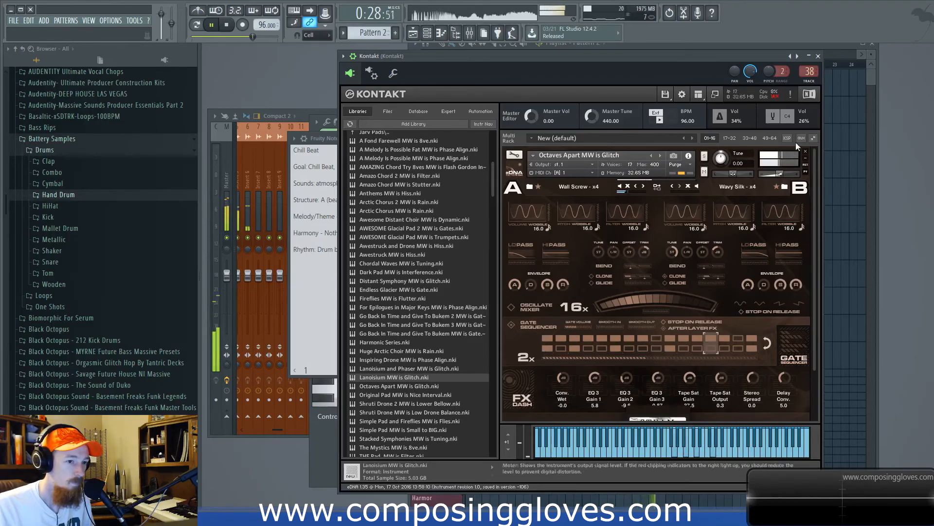
- Close the Kontakt window, inspect Pattern 2's chords in the piano roll, and stop playback
click(824, 57)
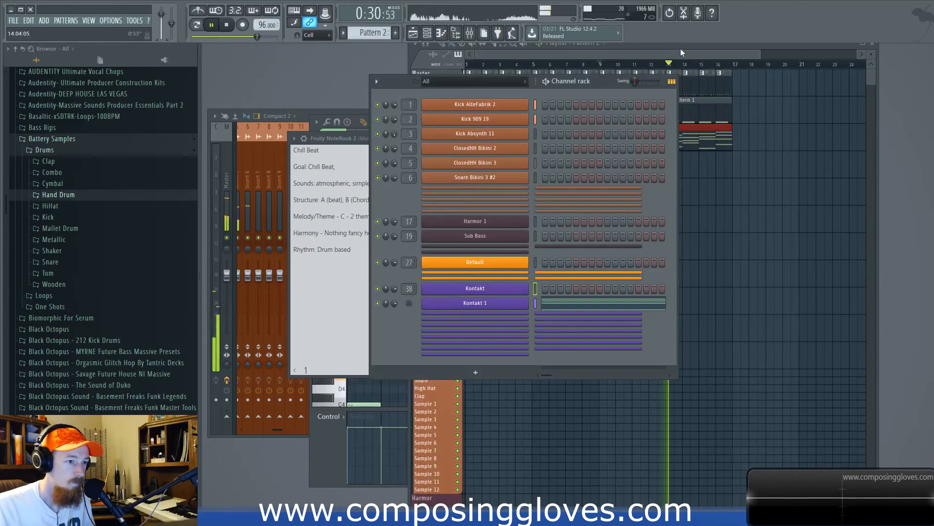
click(682, 79)
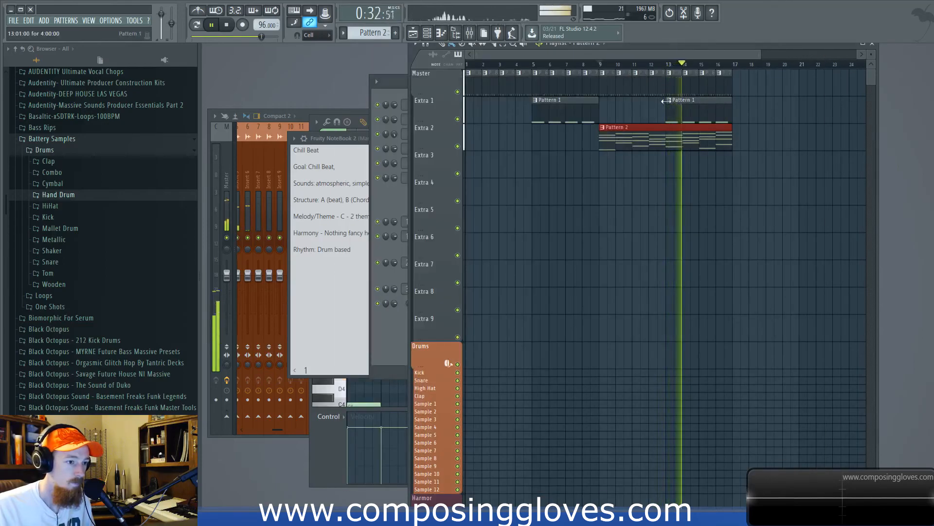
double_click(671, 142)
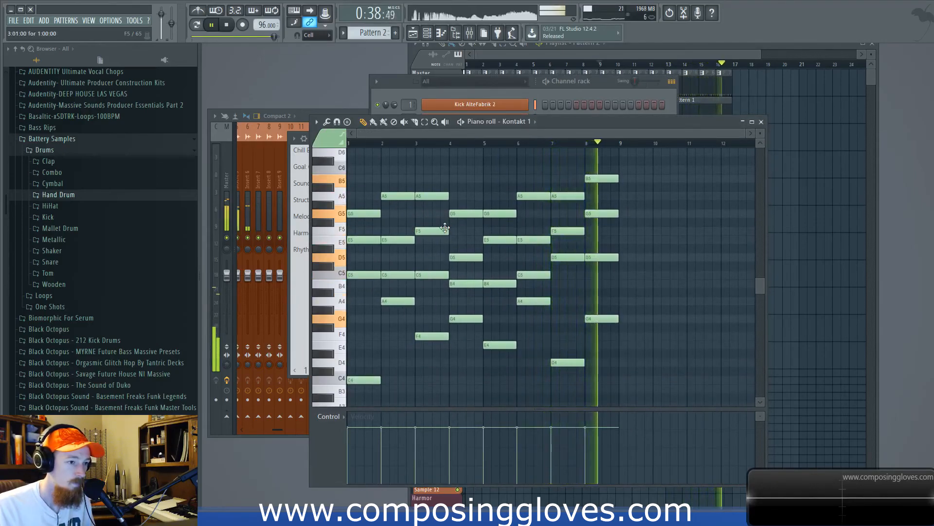
key(space)
- Duplicate the bar 9–16 section of the playlist, including Pattern 1 and Pattern 2, so the copy starts at bar 17
click(705, 46)
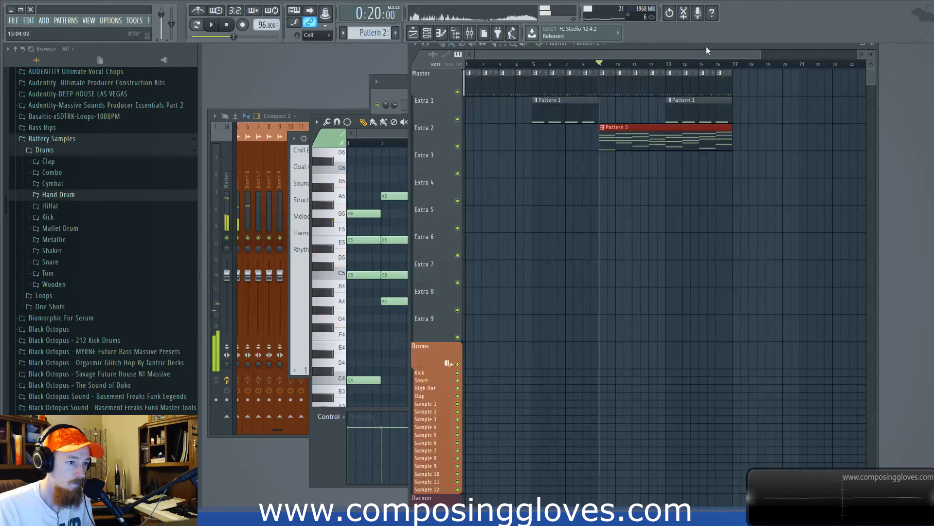
mouse_move(607, 72)
mouse_down()
mouse_move(641, 119)
mouse_move(723, 133)
mouse_up()
drag(620, 143, 748, 137)
- Add a one-bar F5 note to the bar 8 chord of Pattern 2 and return the playlist position to bar 9
click(726, 66)
double_click(725, 139)
scroll(575, 255, up, 3)
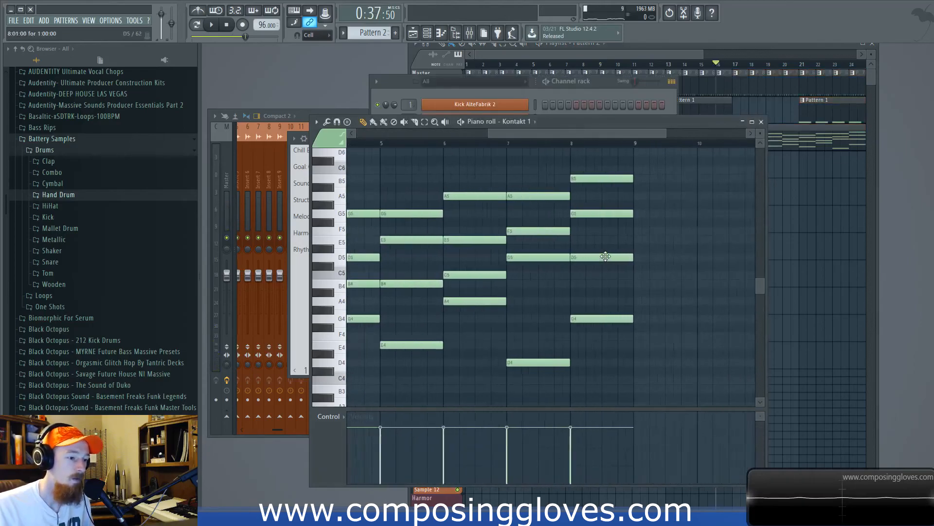
click(573, 240)
scroll(645, 198, down, 4)
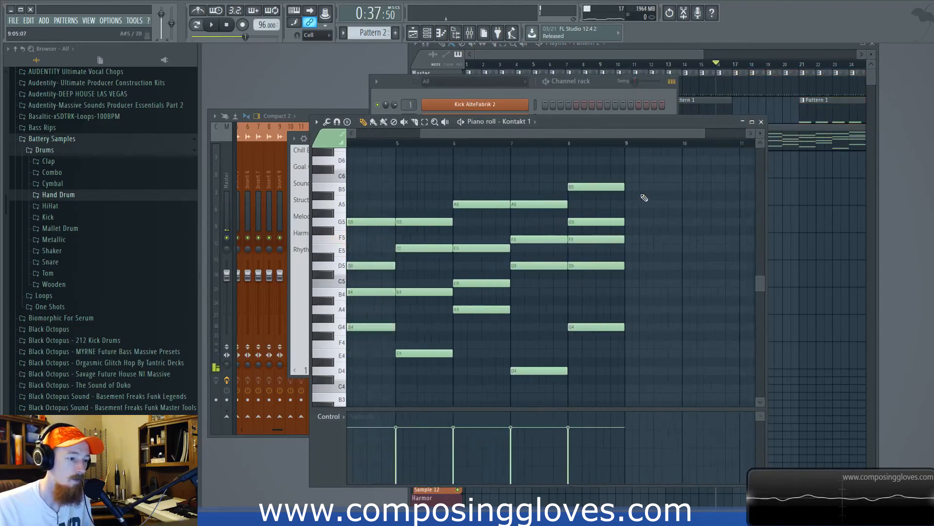
click(677, 44)
click(608, 65)
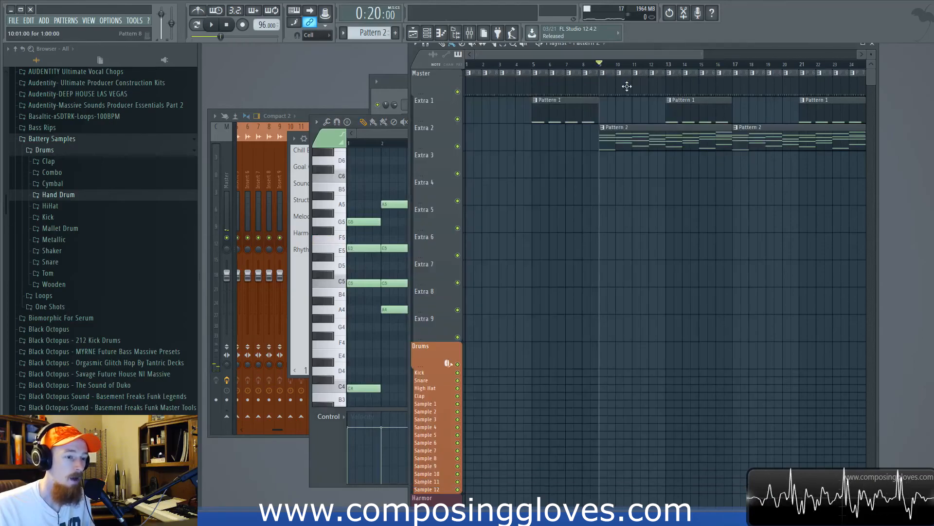
- Review the Structure line of the plan in the notebook and return to the playlist
key(F6)
click(293, 199)
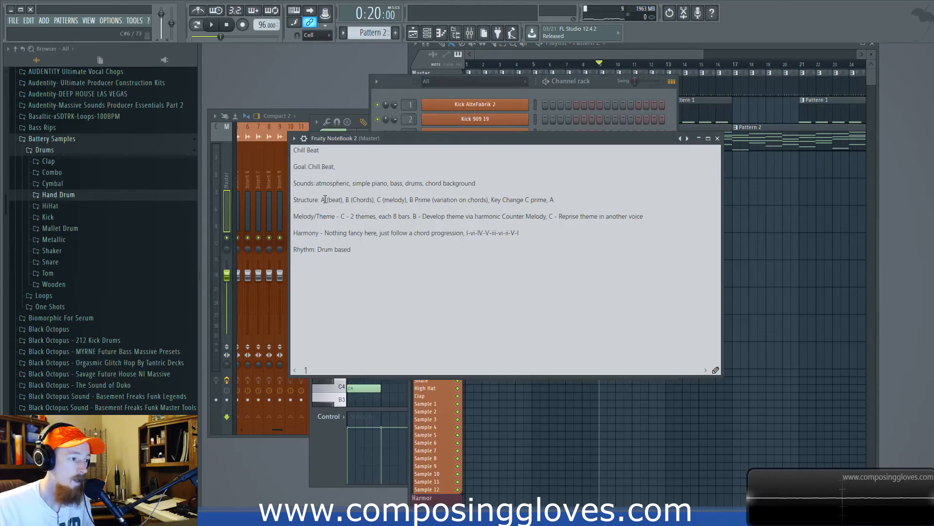
drag(370, 200, 388, 201)
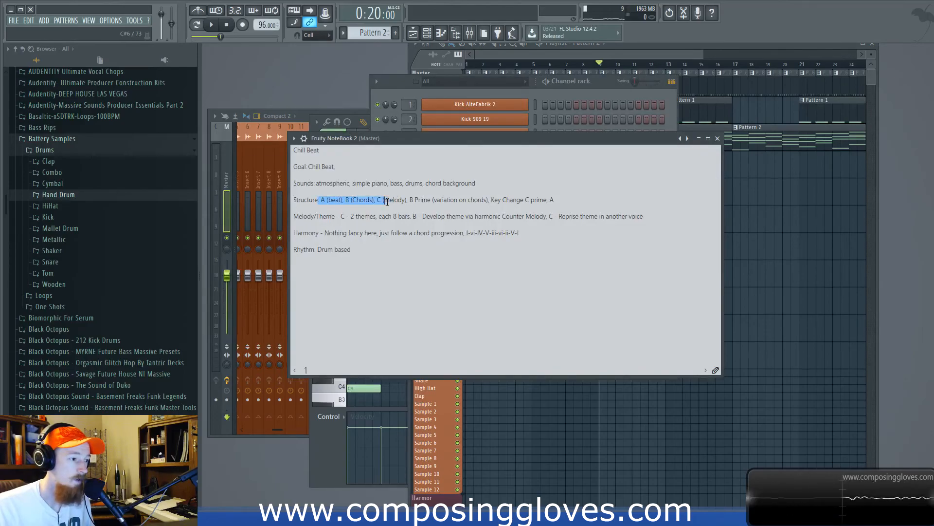
click(423, 199)
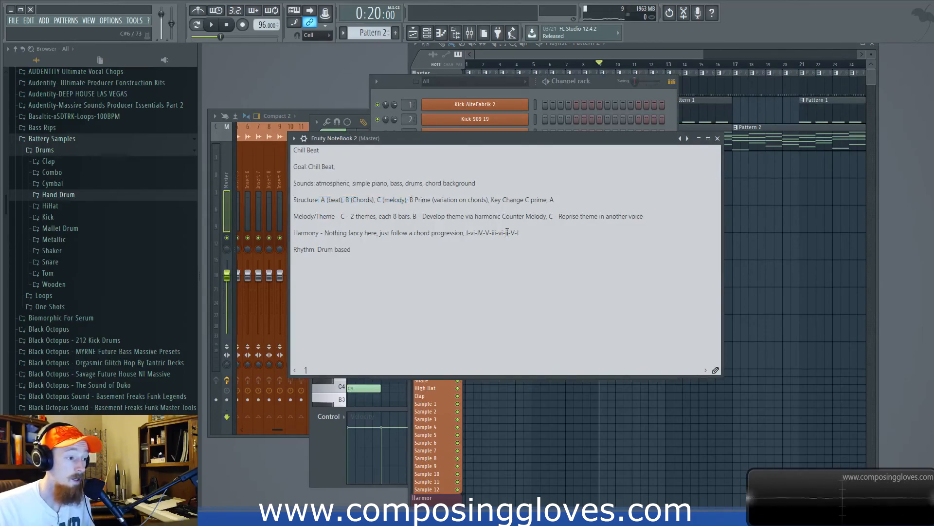
click(595, 51)
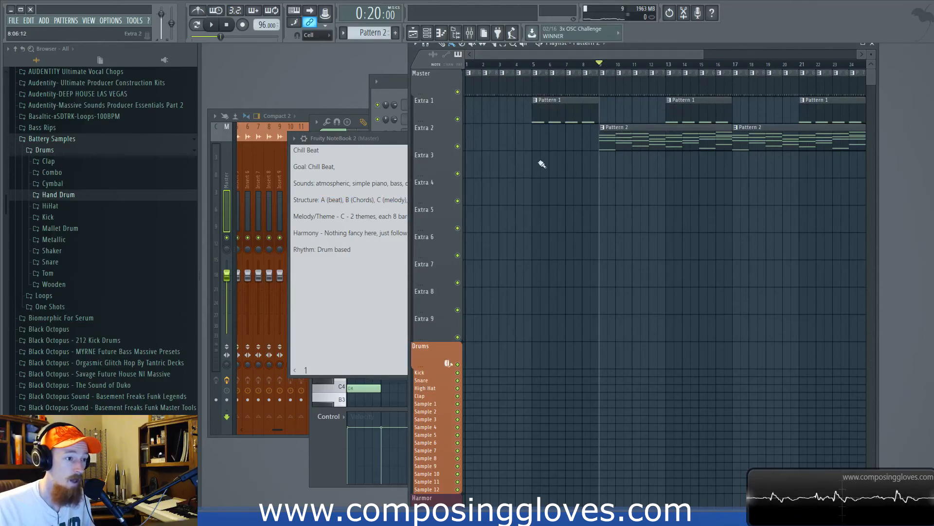
- Clone the Kontakt 1 channel in the channel rack and rename the clone ARP
click(392, 88)
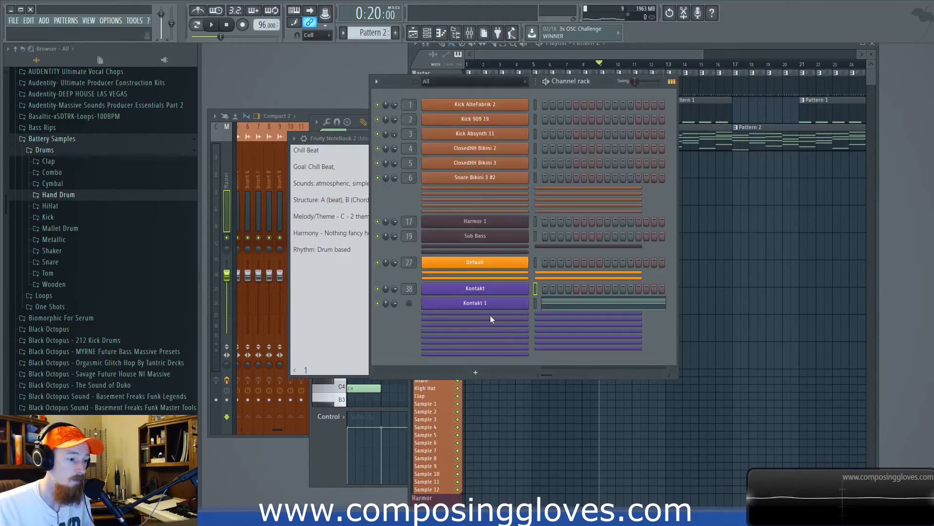
key(alt+c)
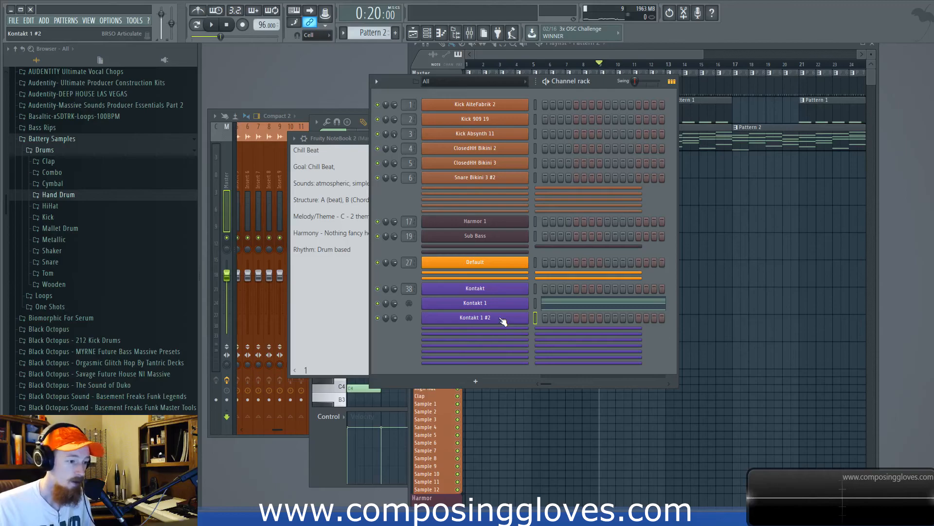
key(F2)
text(ARP)
key(Return)
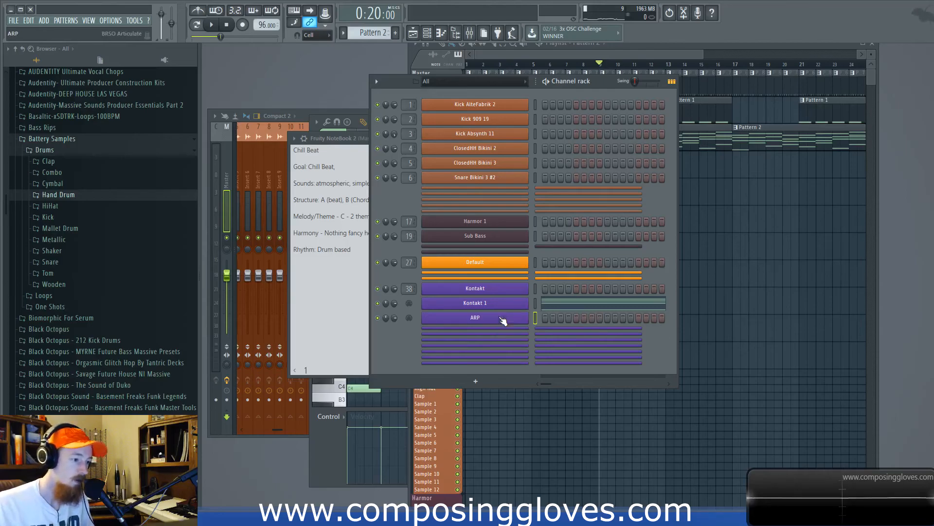
- Copy the chord notes of the Kontakt 1 channel into the ARP channel
right_click(498, 302)
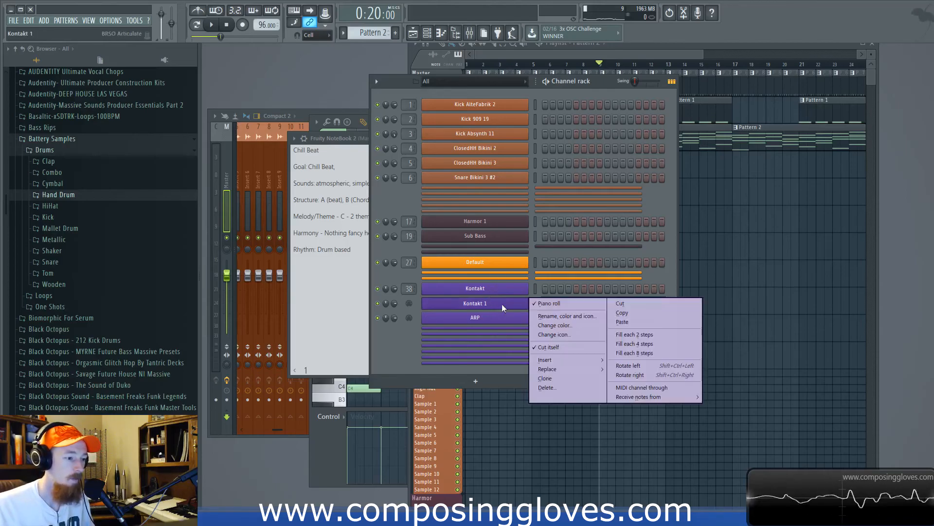
click(623, 311)
right_click(516, 317)
click(642, 336)
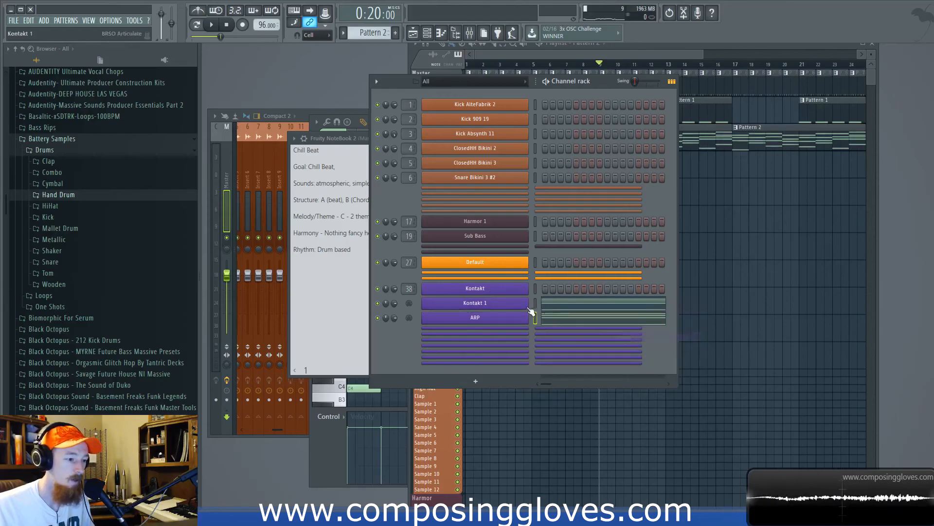
- Set the ARP channel's arpeggiator direction to up-down (bounce) and shorten its gate
click(500, 319)
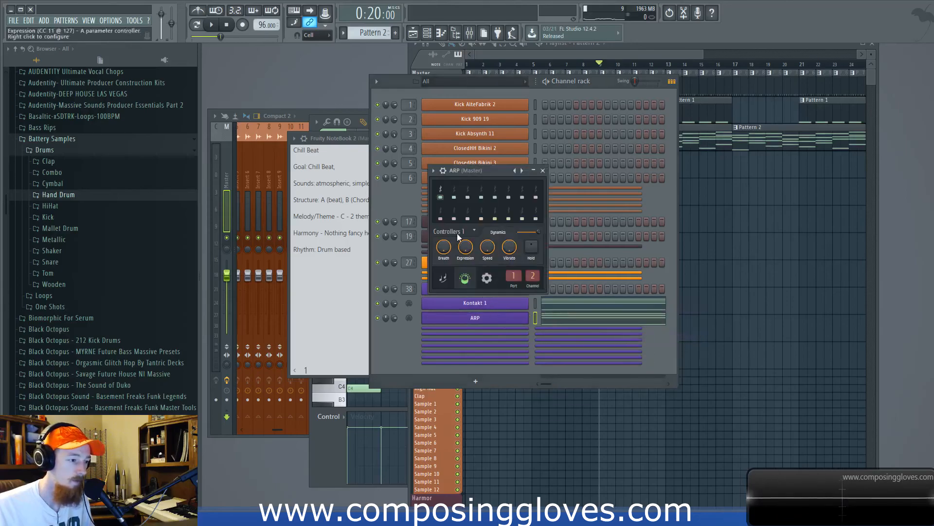
click(444, 170)
click(472, 189)
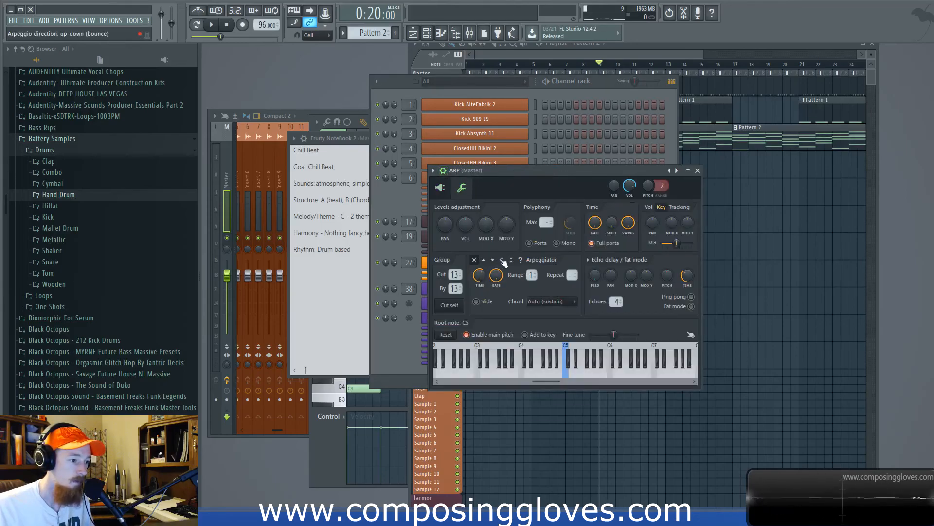
click(502, 260)
drag(496, 275, 497, 314)
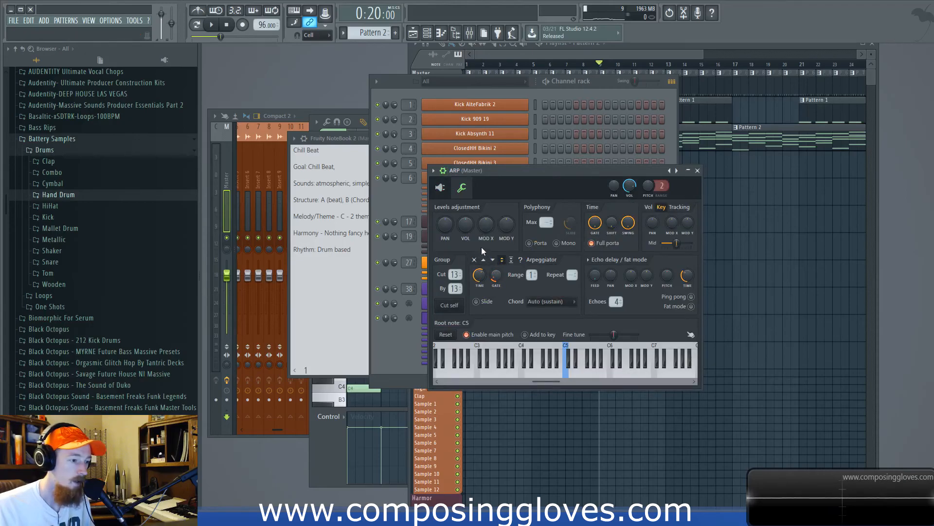
- Turn down the Expression, Dynamics and Vibrato controllers of the ARP channel and close its window
click(440, 188)
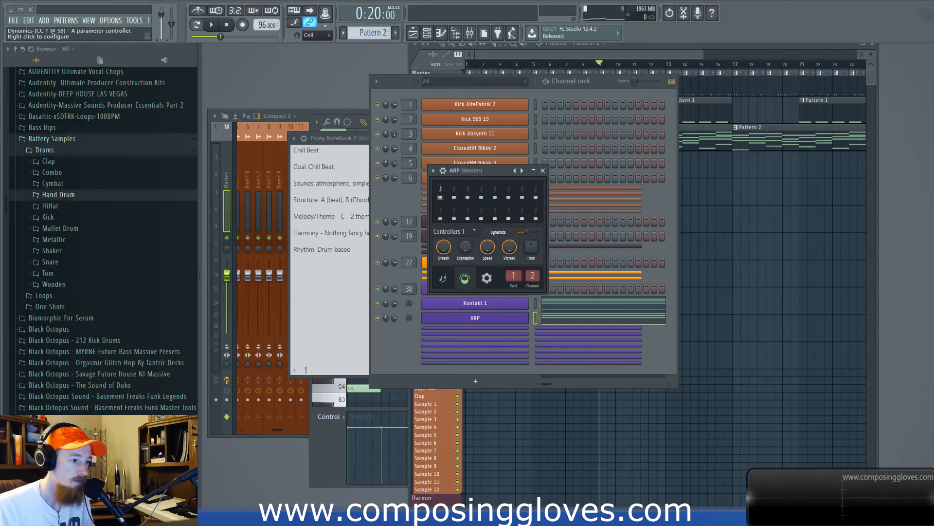
drag(509, 247, 511, 252)
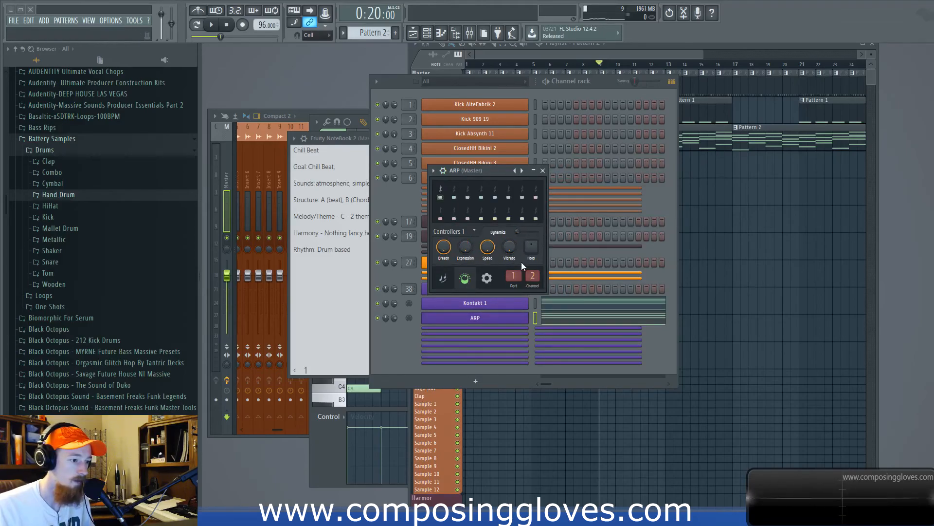
click(543, 171)
click(507, 316)
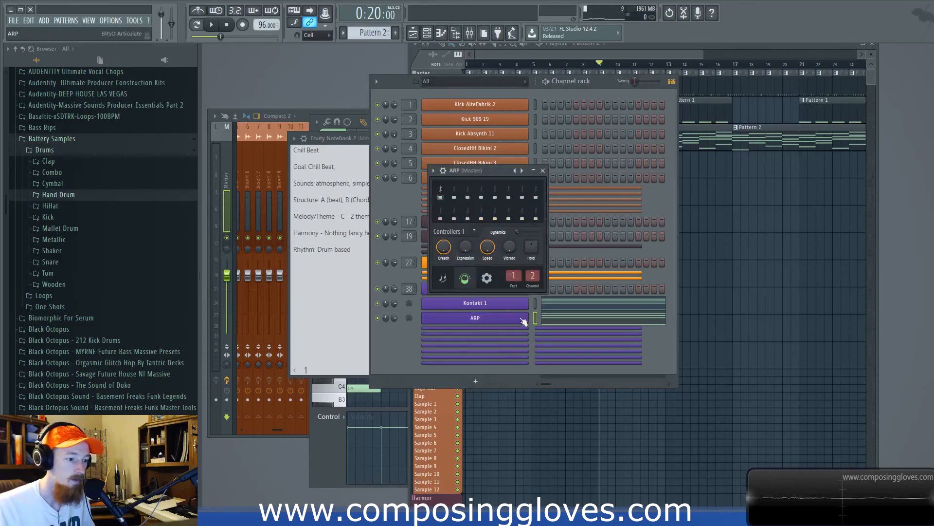
click(472, 317)
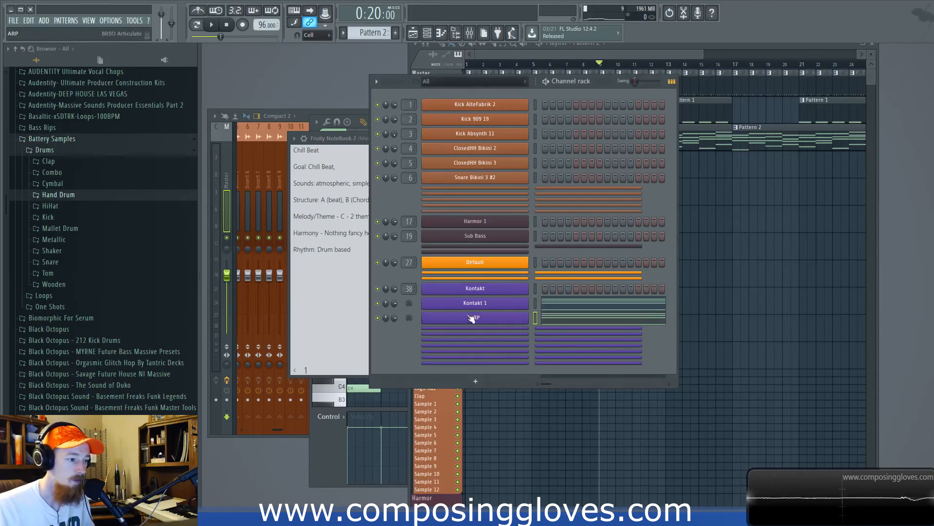
- Load the Mini Flute instrument from the Retro Machines Mk2 library into Kontakt alongside Octaves Apart MW is Glitch
click(465, 288)
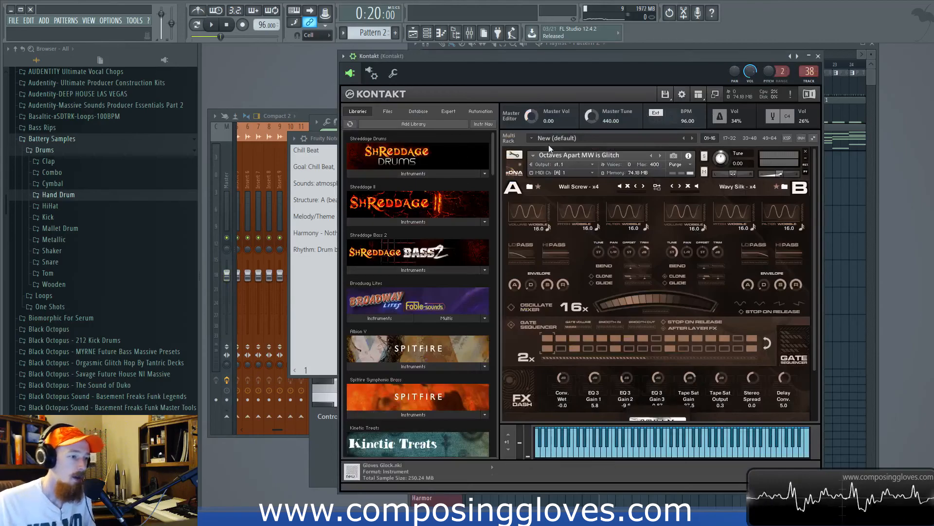
drag(491, 156, 487, 253)
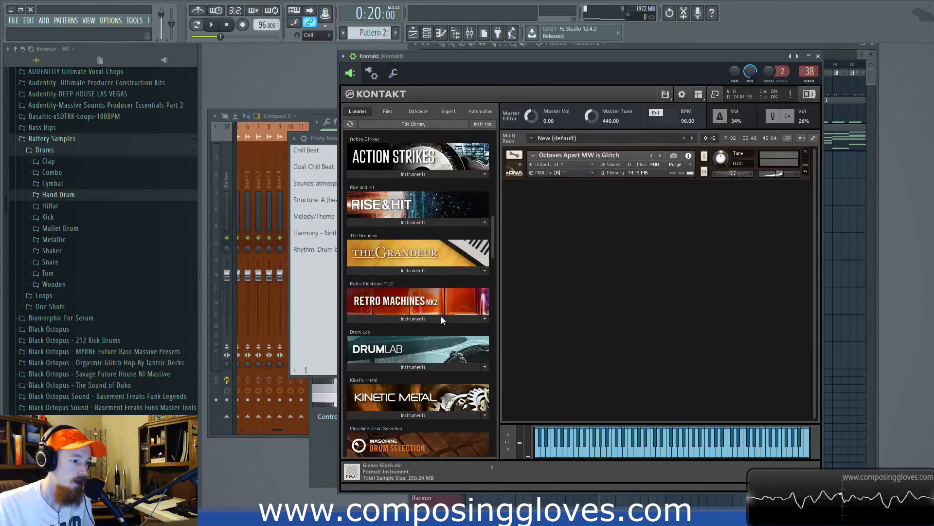
click(443, 318)
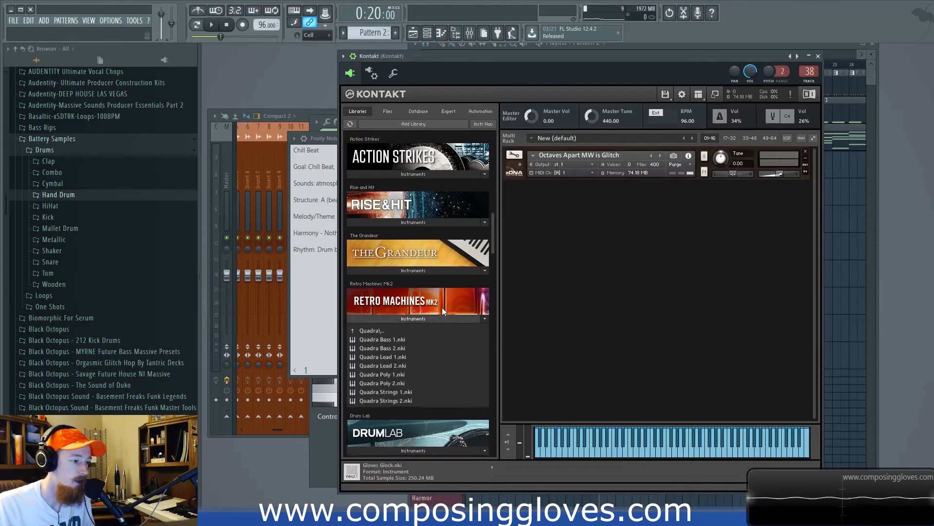
click(371, 331)
click(373, 387)
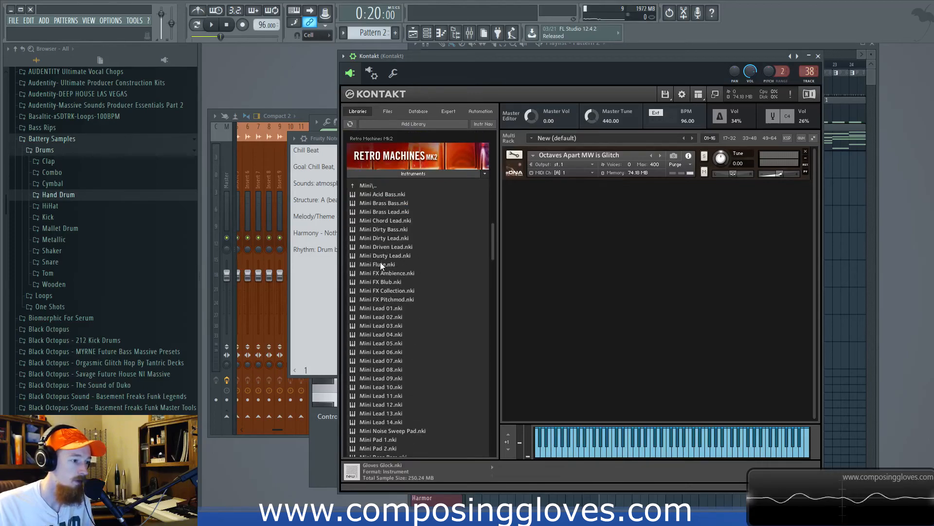
double_click(381, 263)
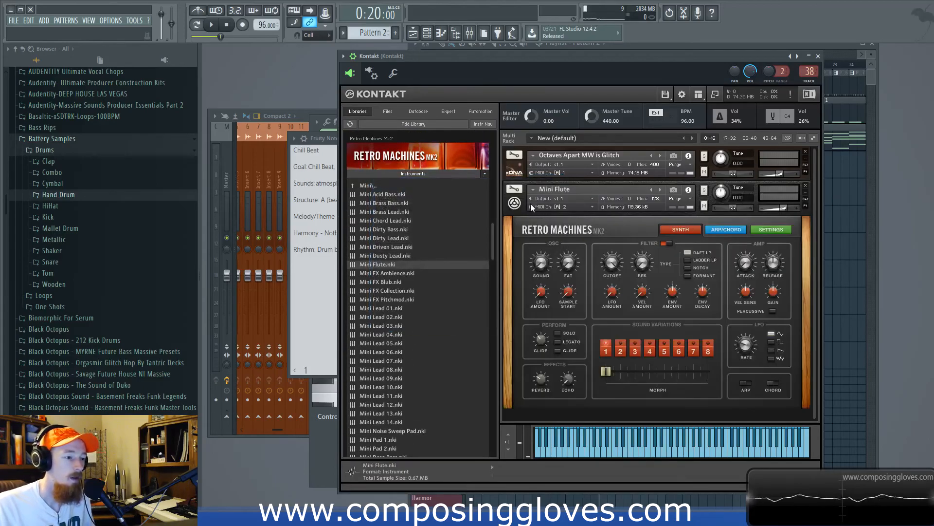
- Route the Mini Flute to Kontakt output st.2 and audition it with the arrangement from bar 9
click(564, 202)
click(579, 231)
key(space)
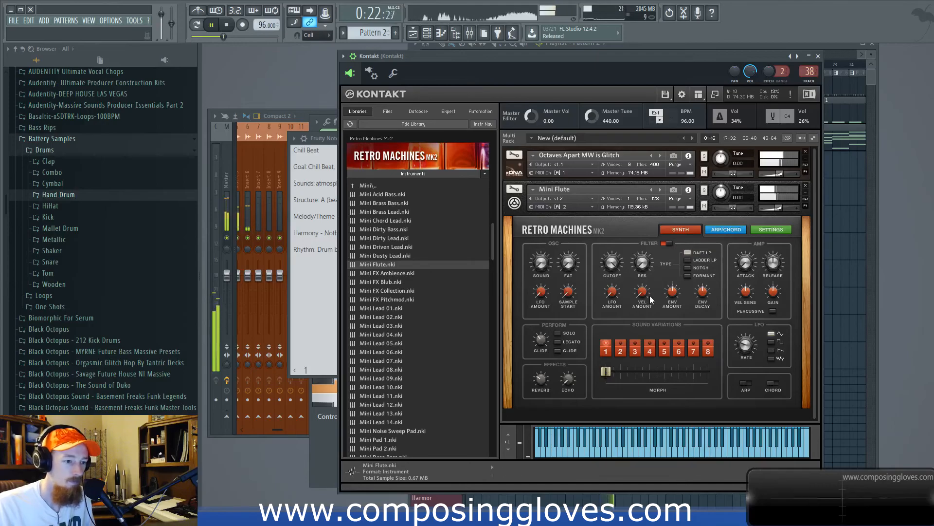
key(space)
- Try the Mini Flute's built-in Chord and Arp options during playback
click(773, 384)
key(space)
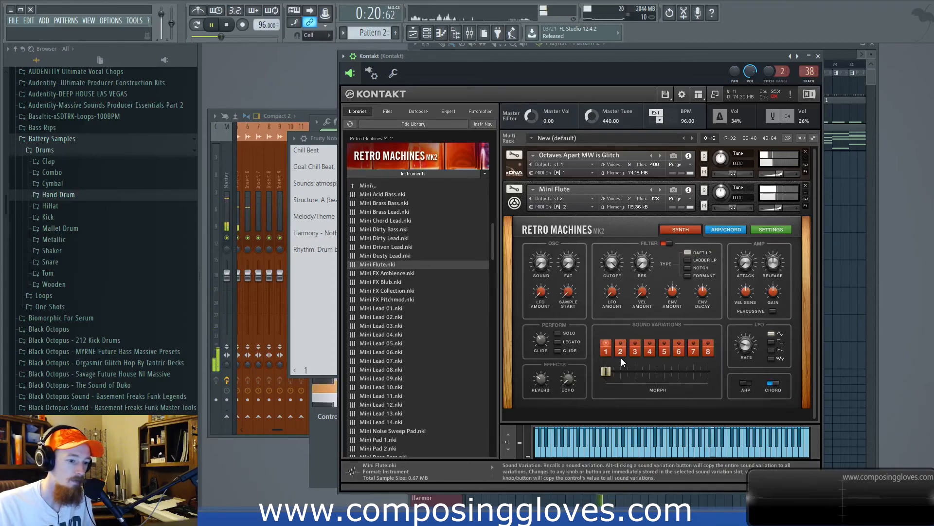
click(747, 383)
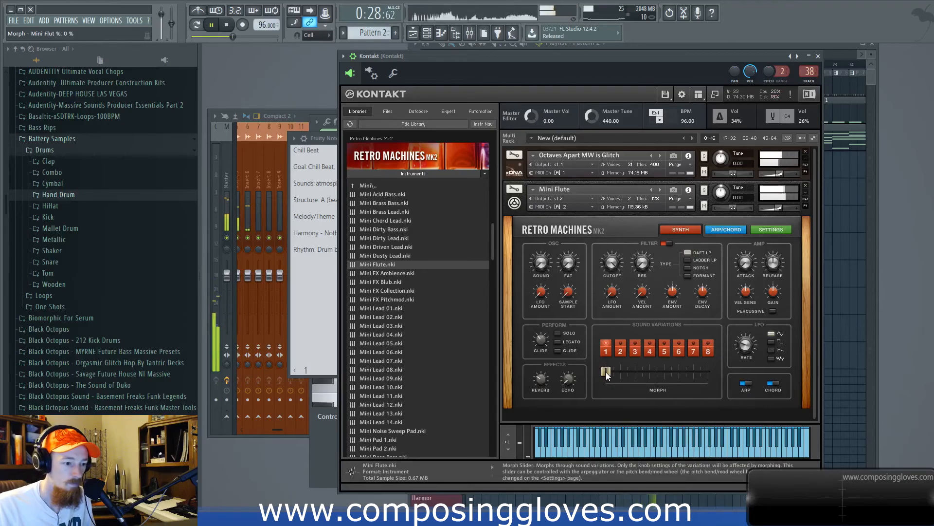
click(746, 383)
key(space)
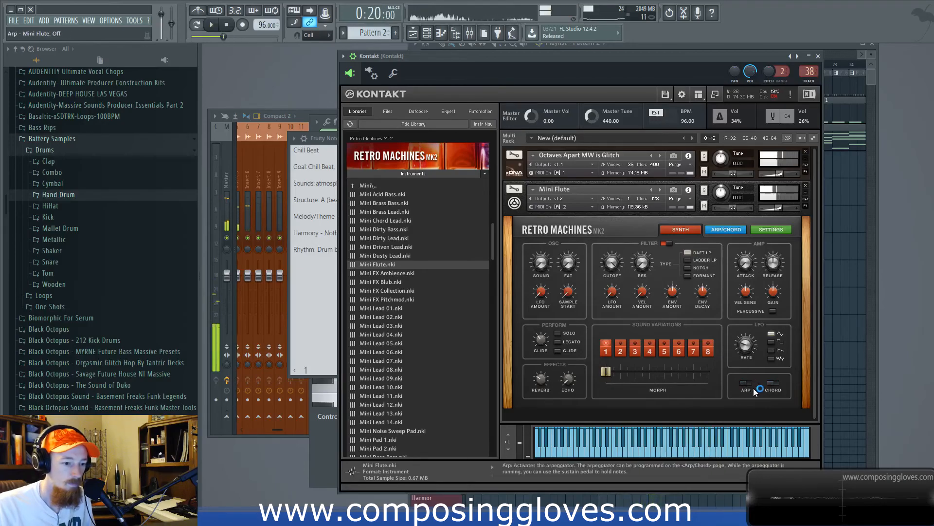
- Set the Mini Flute's Morph to 26%, adjust its volume during playback, and collapse its instrument view
drag(605, 372, 634, 373)
key(space)
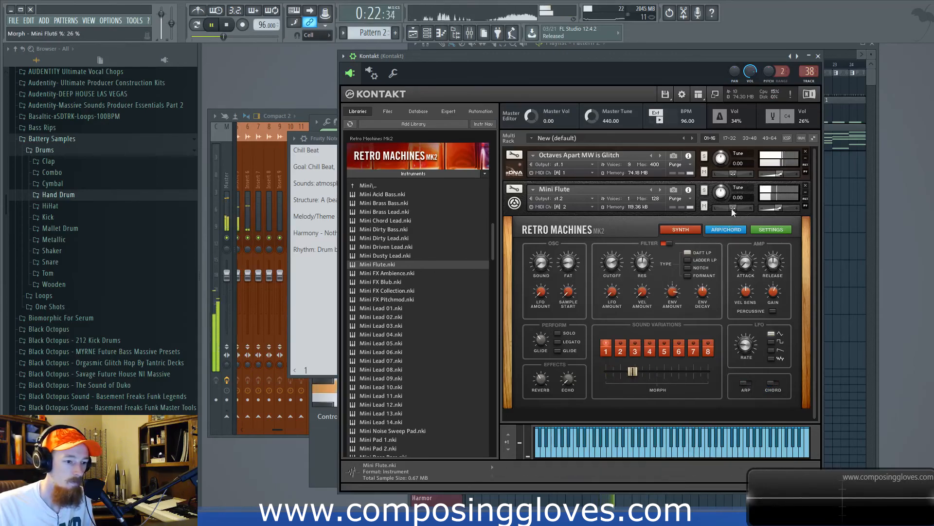
mouse_move(780, 206)
mouse_down()
mouse_move(801, 208)
mouse_move(787, 209)
mouse_up()
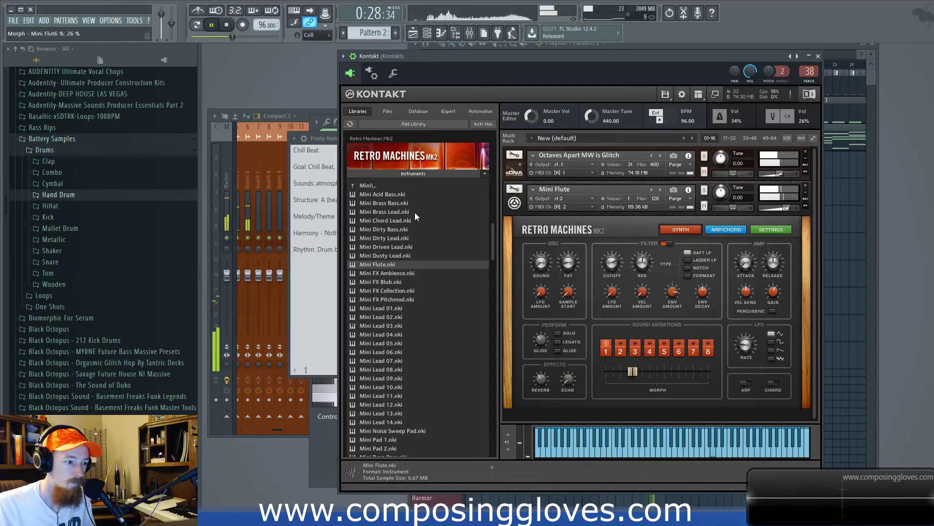
key(space)
click(515, 204)
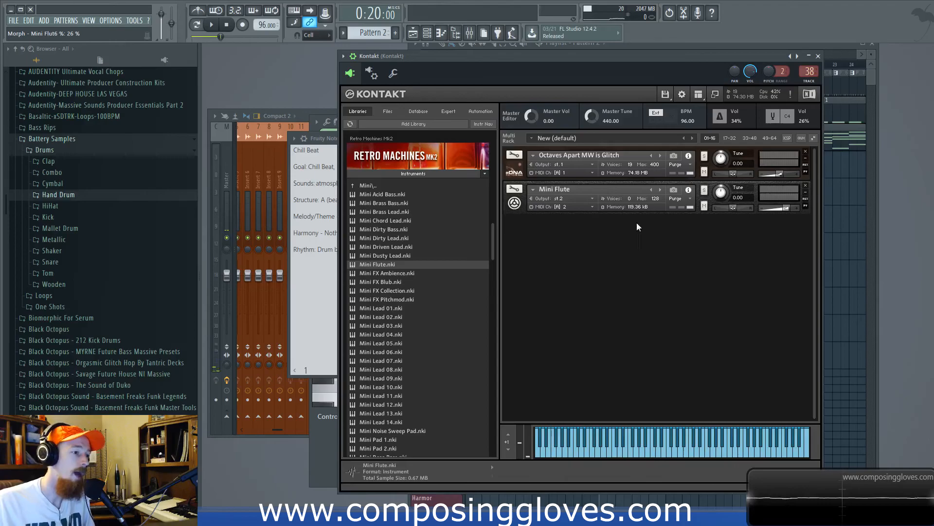
- Close the Retro Machines Mk2 instrument list and load Frozen Piano from the Quick-Load Pianos folder
click(519, 204)
click(519, 204)
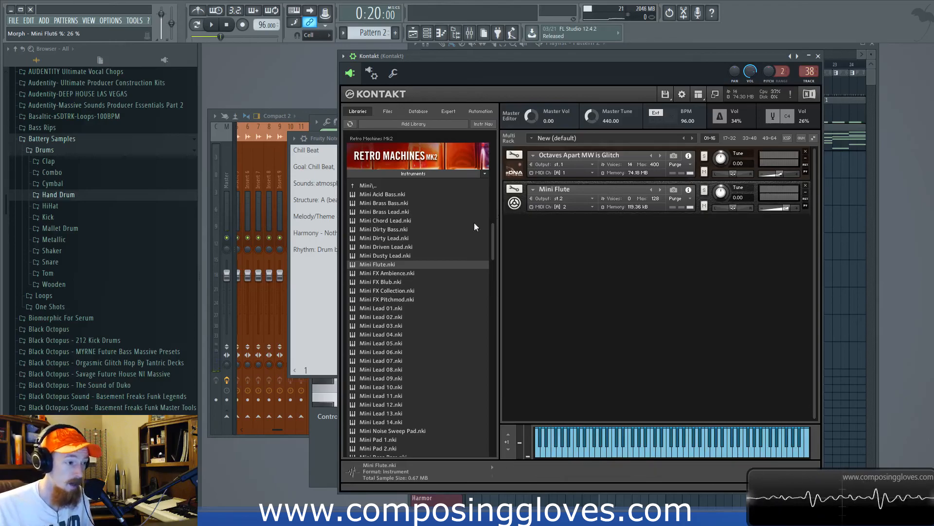
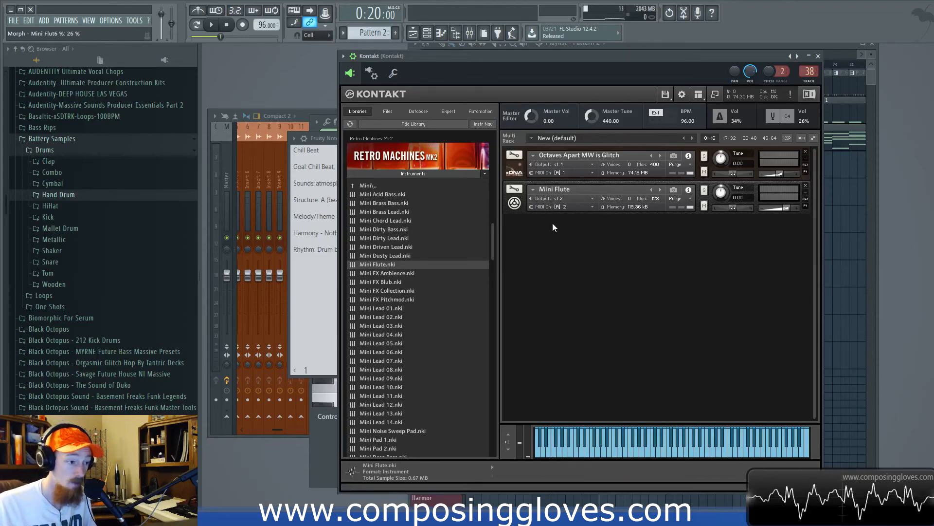
click(411, 174)
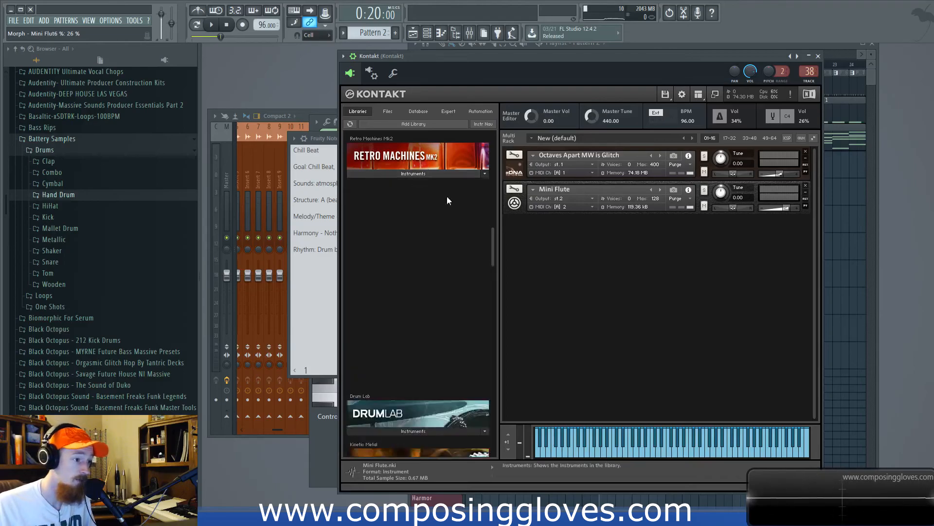
right_click(564, 255)
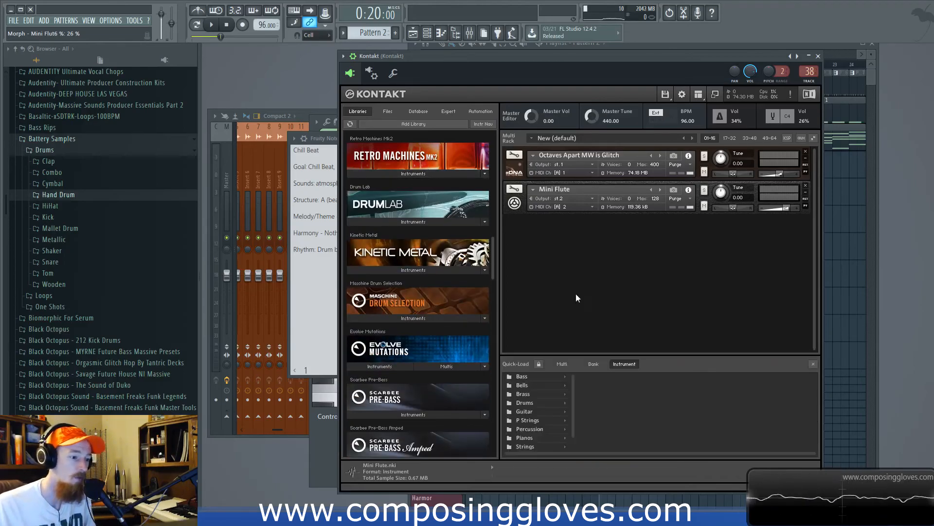
drag(572, 393, 571, 415)
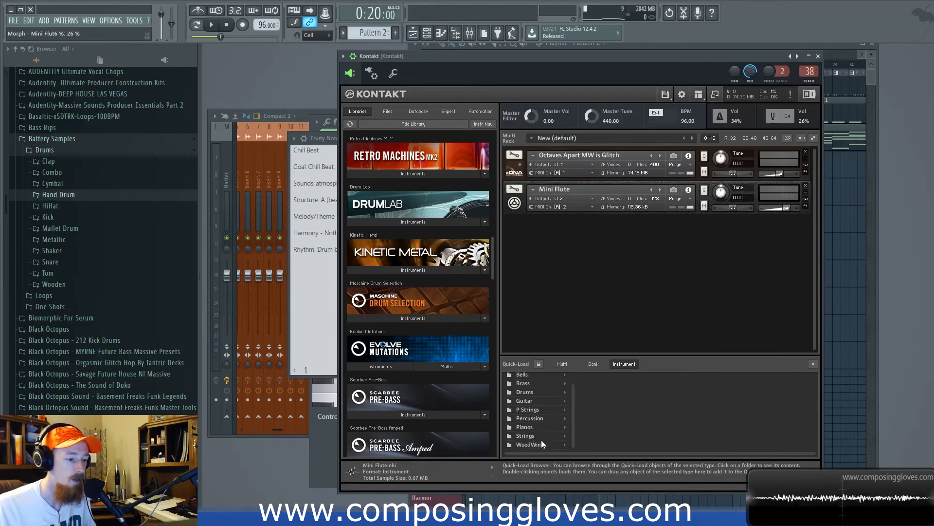
click(536, 427)
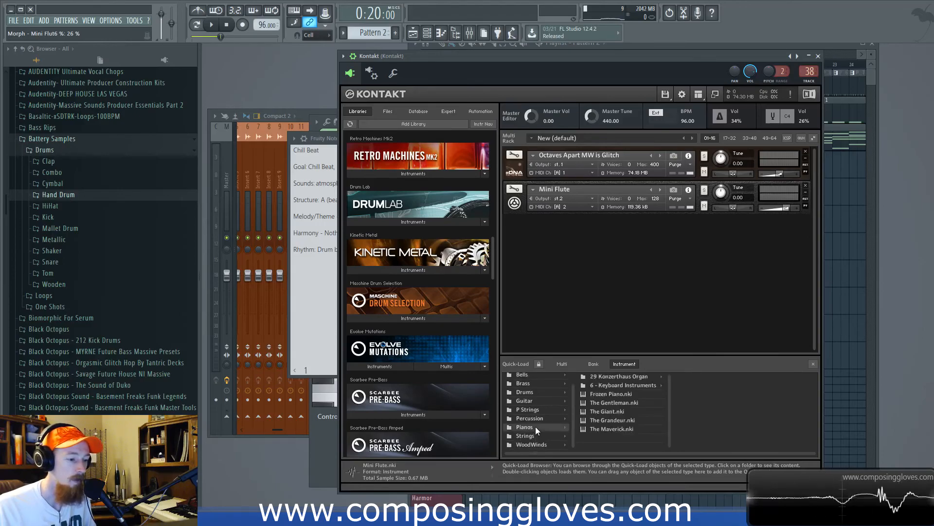
click(613, 394)
double_click(613, 395)
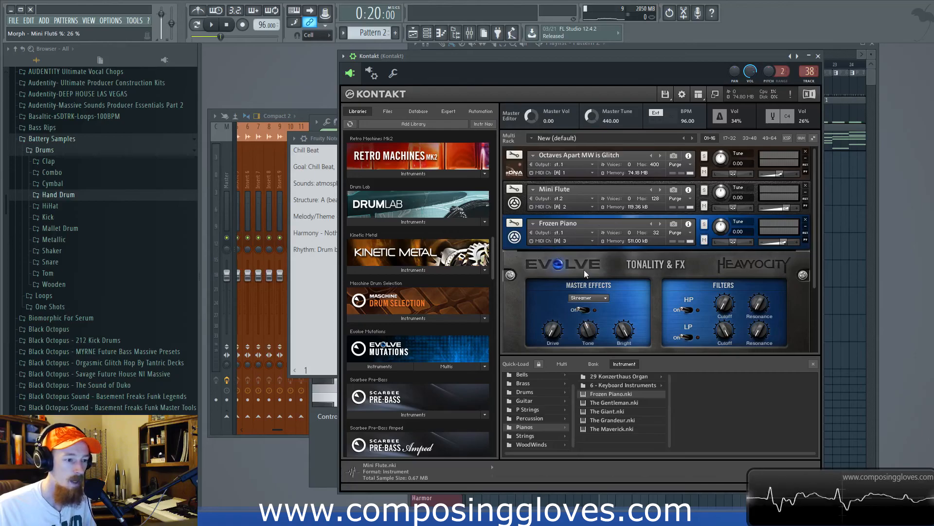
- Collapse the Frozen Piano instrument view and route its Kontakt output to st.3
drag(816, 280, 812, 317)
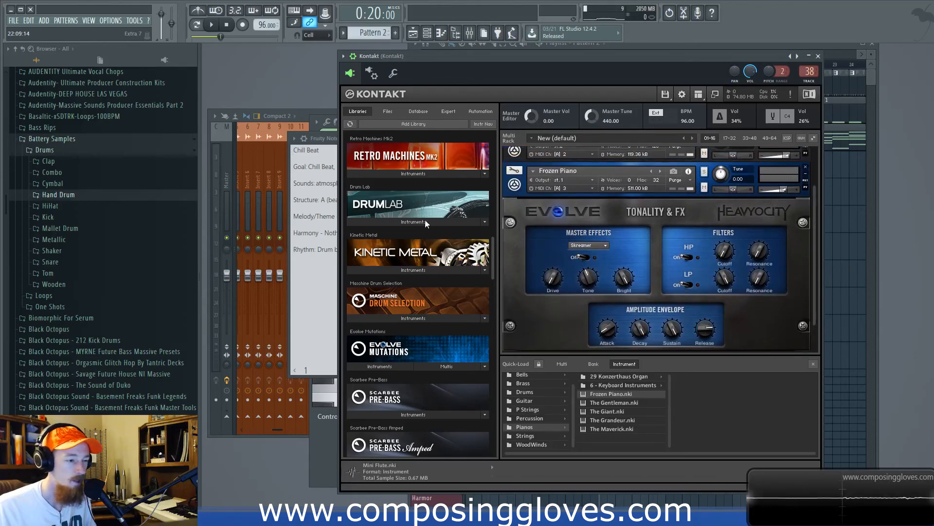
click(522, 187)
click(515, 185)
click(553, 232)
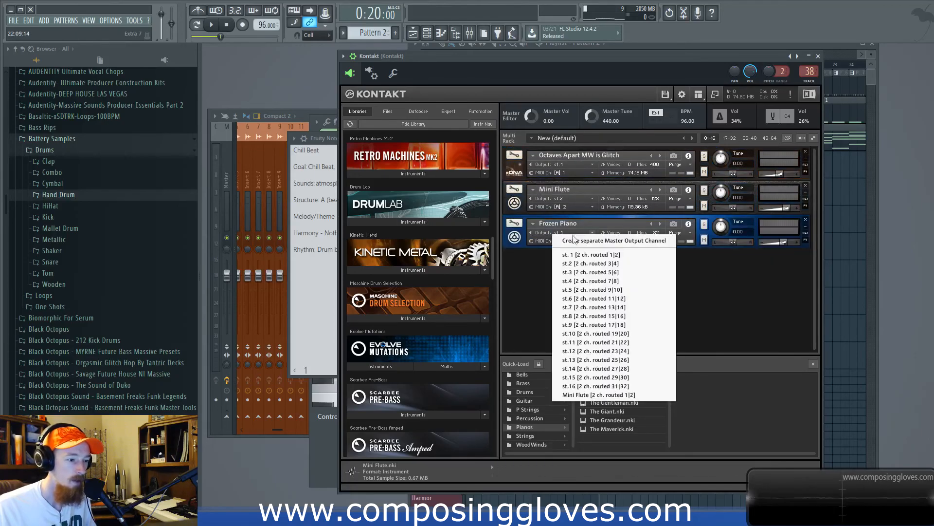
click(551, 269)
- Rename the Kontakt 1 #3 channel as Piano
key(F6)
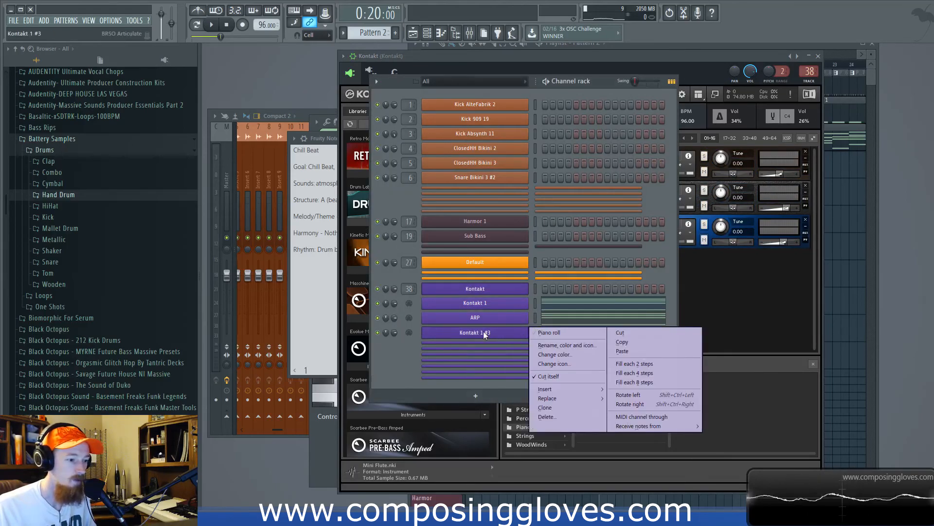
key(F2)
text(Piano)
key(Return)
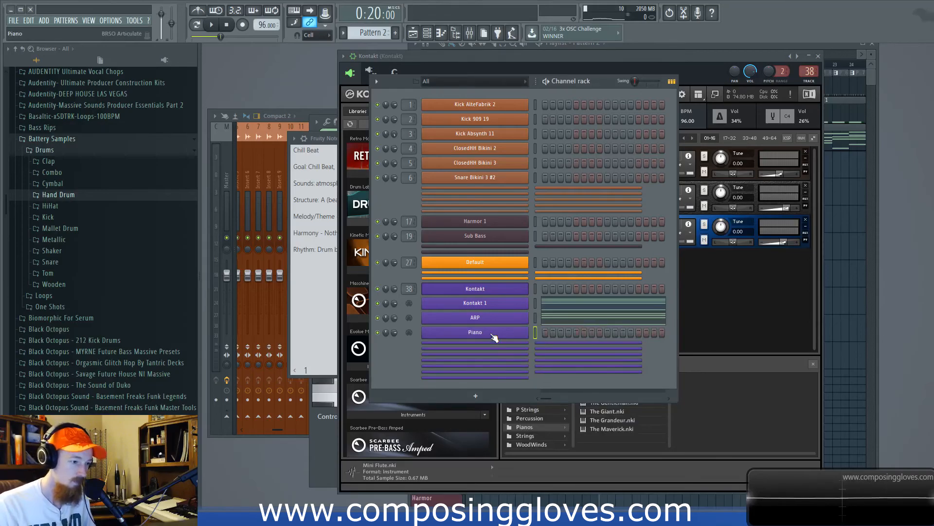
- In the Piano channel's piano roll, enter one-bar bass notes C4, A4 and F4 with a C5 above each, and start playback
right_click(490, 332)
click(566, 331)
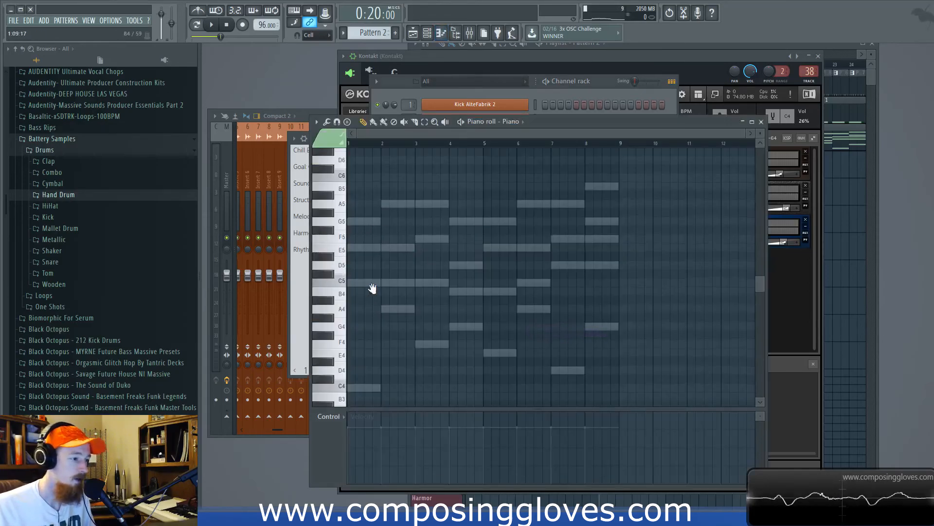
scroll(368, 289, down, 4)
click(342, 234)
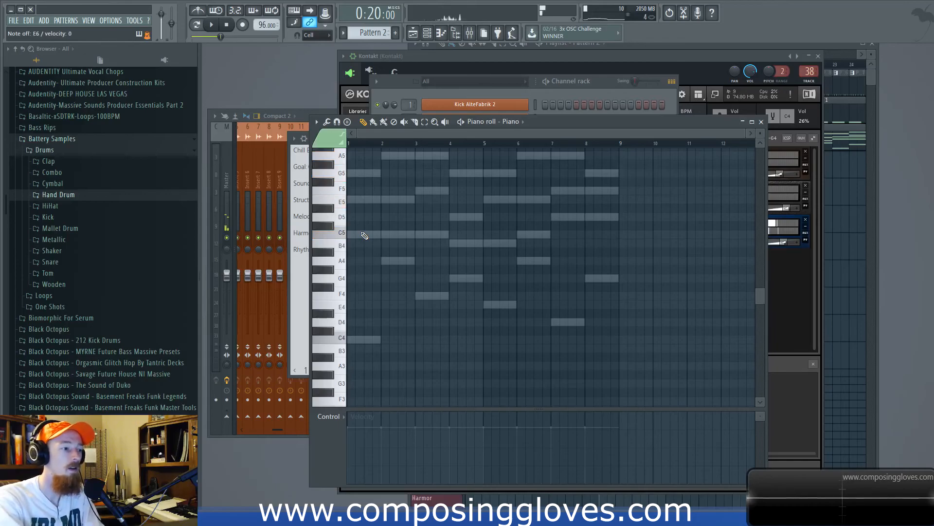
ctrl+scroll(364, 235, up, 2)
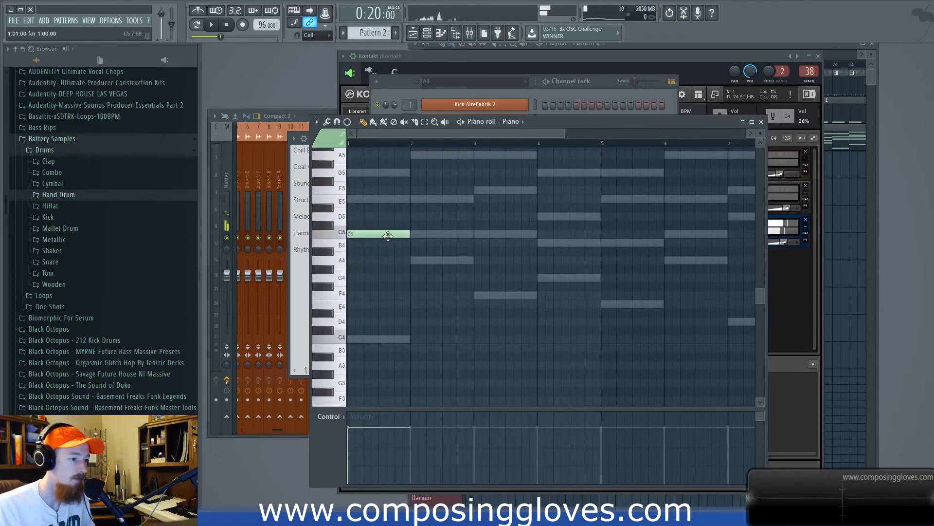
ctrl+scroll(414, 234, down, 2)
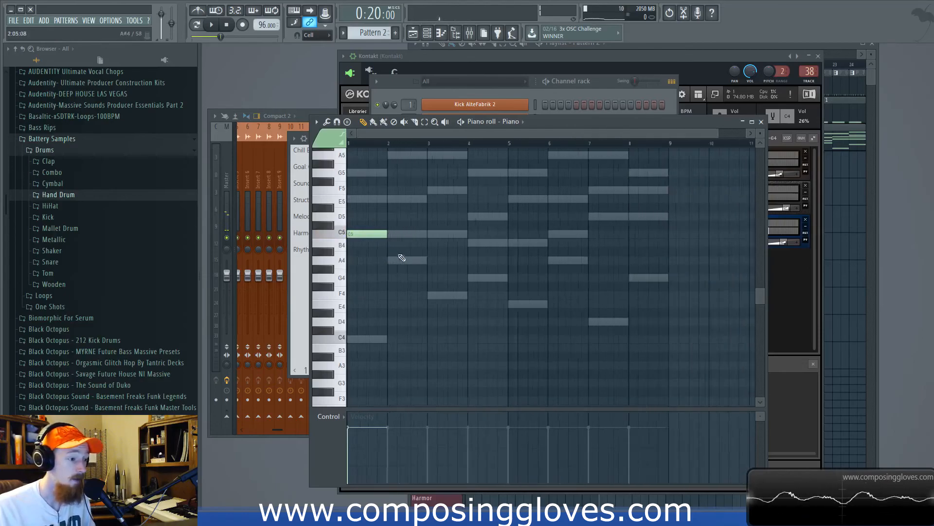
scroll(394, 236, up, 2)
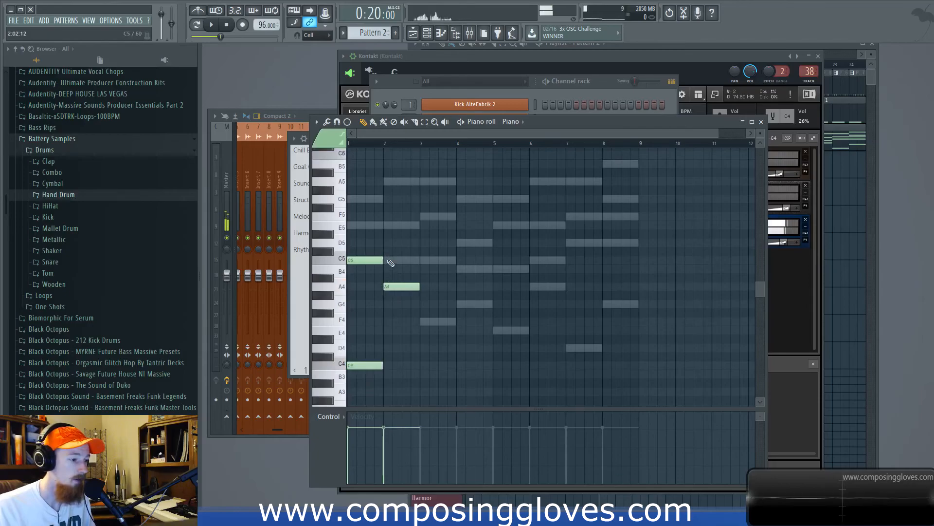
key(space)
ctrl+scroll(375, 288, up, 2)
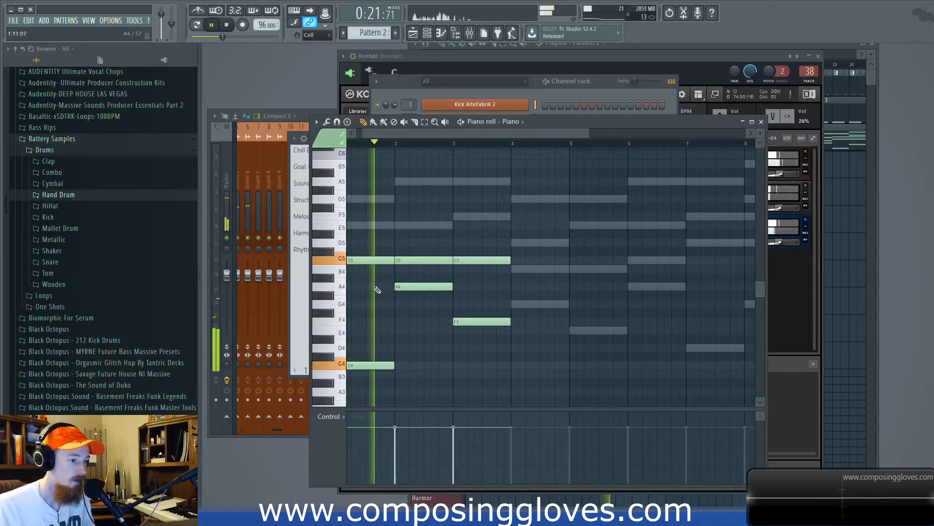
- Shorten the C5 notes to eighths, repeat them continuously across bars 1 to 3, and play the pattern
ctrl+scroll(375, 288, down, 1)
ctrl+drag(376, 248, 445, 261)
key(space)
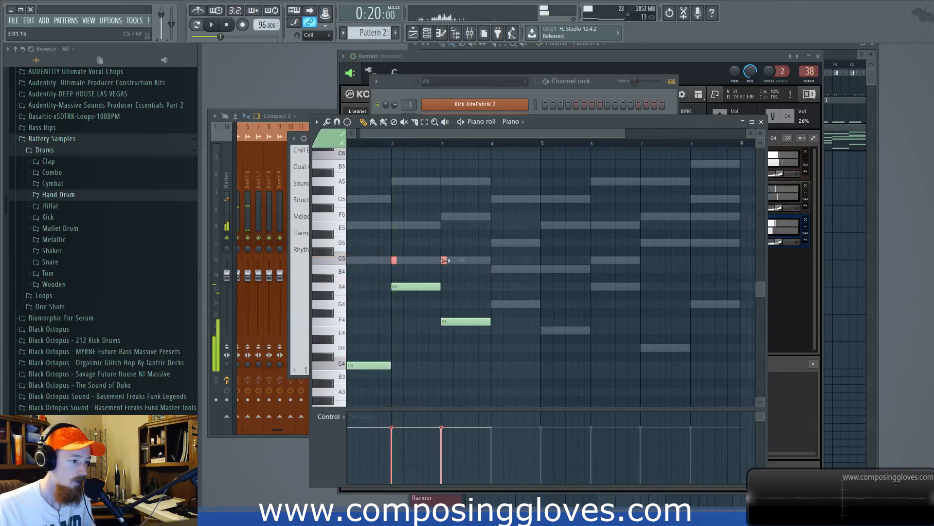
mouse_move(445, 262)
shift+mouse_down()
mouse_move(347, 250)
mouse_move(387, 259)
shift+mouse_up()
key(space)
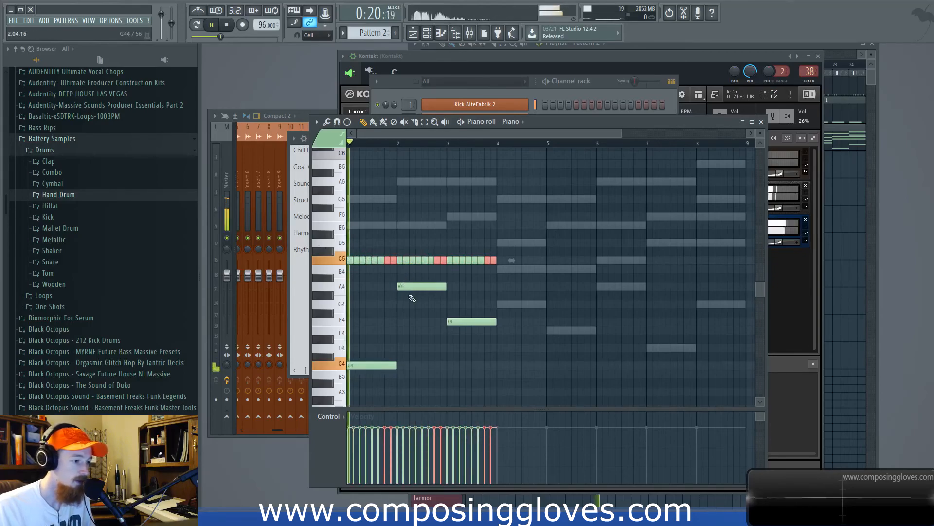
- Draw a gently rising and falling velocity curve over the repeated C5 notes, then stop playback
ctrl+click(340, 259)
drag(354, 425, 491, 417)
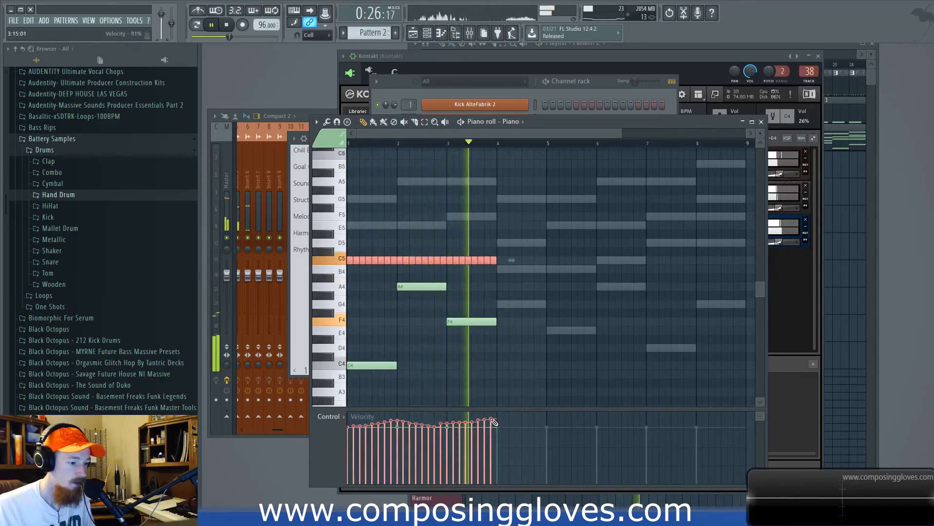
key(space)
- Continue the pattern in bar 4 with repeated B4 eighth notes over a G4 bass note, and play it
drag(446, 247, 502, 319)
drag(479, 262, 529, 268)
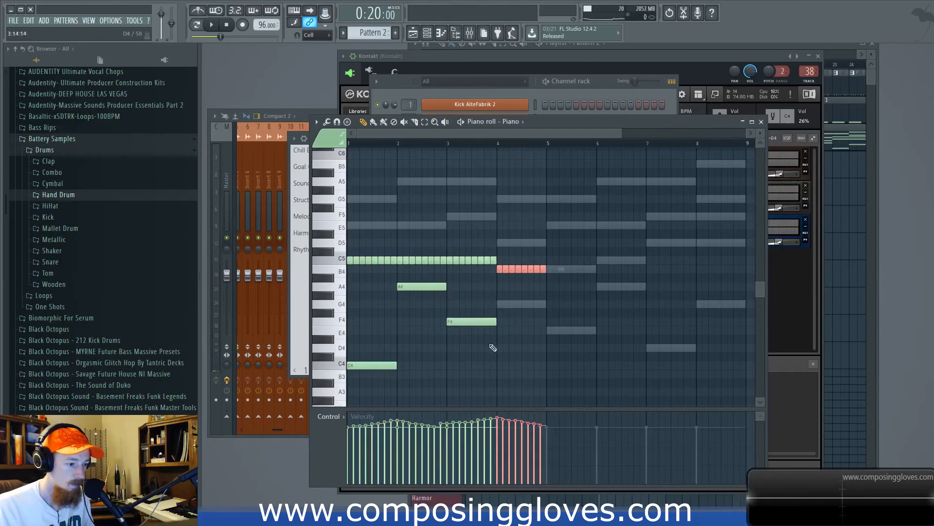
drag(474, 320, 523, 302)
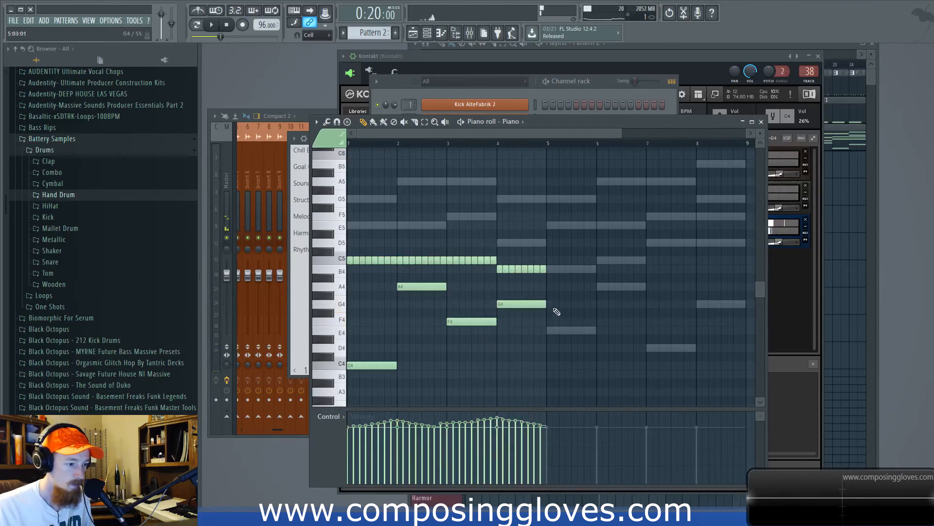
scroll(510, 297, down, 2)
key(space)
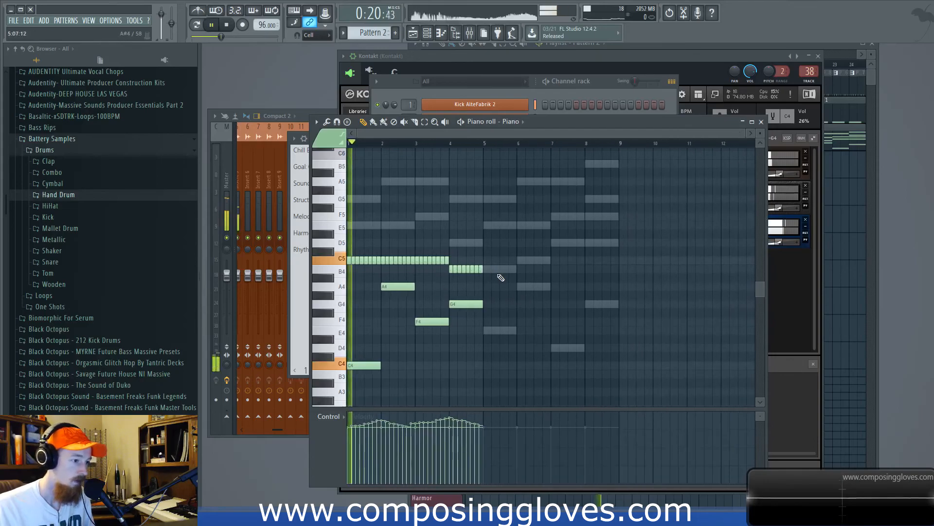
- Extend the repeated eighth notes through bar 8 using B4 in bar 5, C5 in bar 6 and D5 in bars 7 and 8
drag(495, 263, 346, 252)
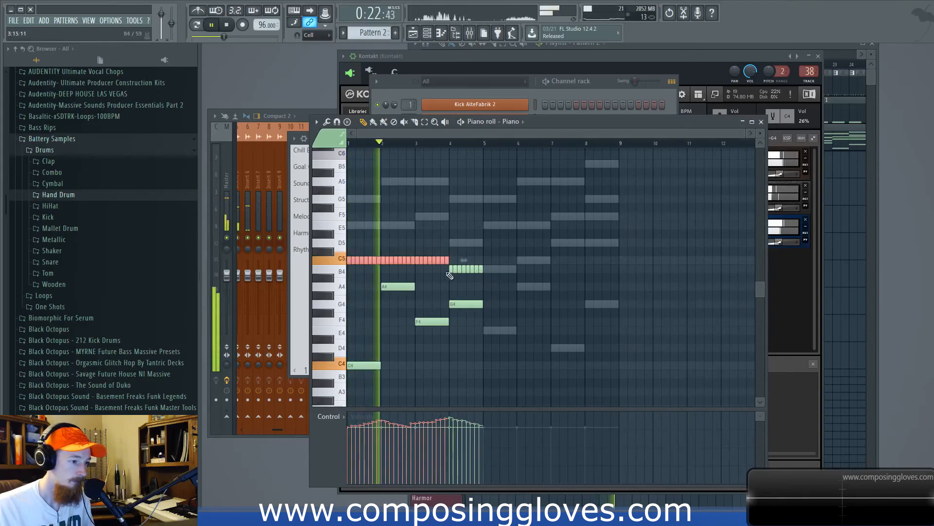
ctrl+click(451, 270)
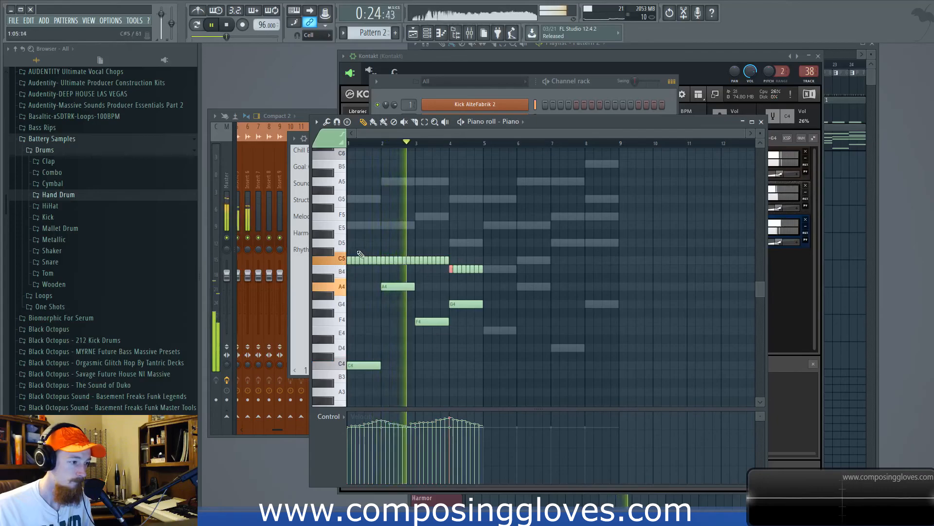
drag(351, 250, 414, 271)
drag(353, 261, 545, 274)
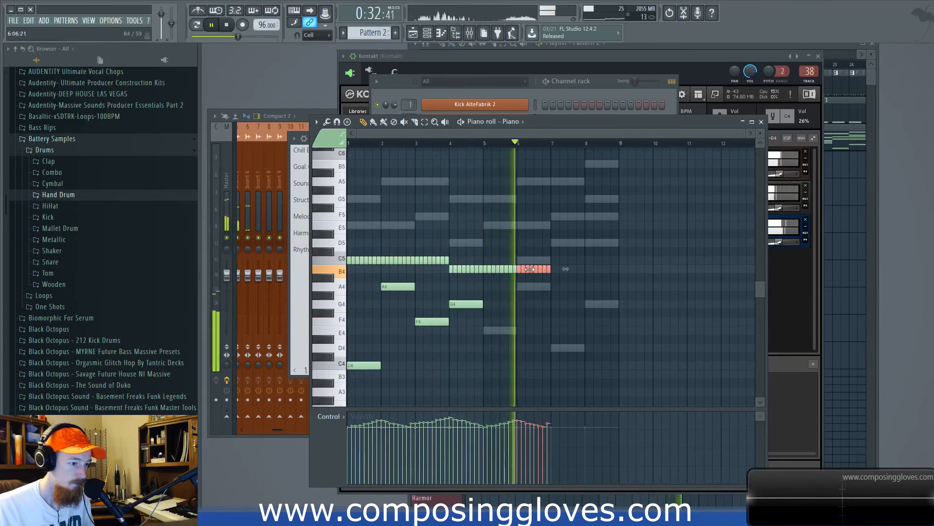
drag(533, 269, 595, 240)
drag(525, 266, 559, 240)
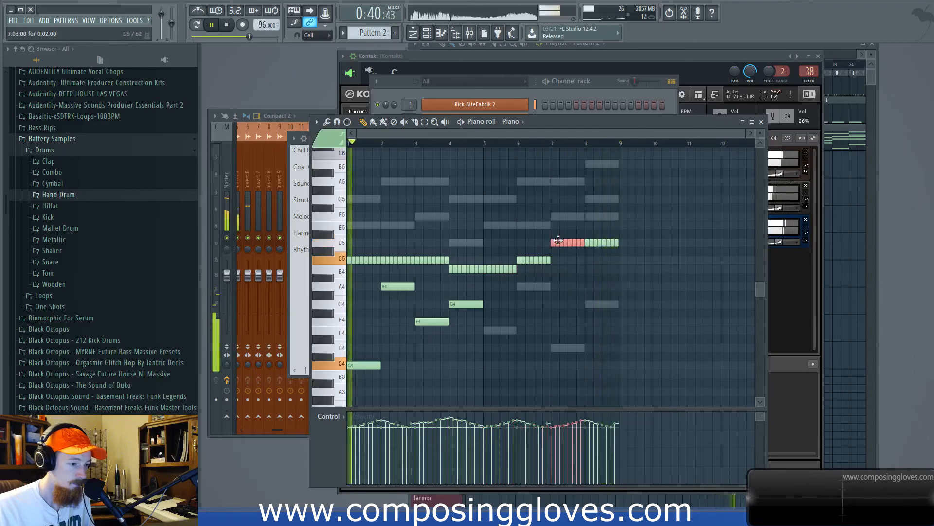
- Add one-bar bass notes E4, A4, D4 and G4 in bars 5 to 8 and stop playback
click(487, 332)
click(520, 287)
click(555, 347)
click(590, 305)
key(space)
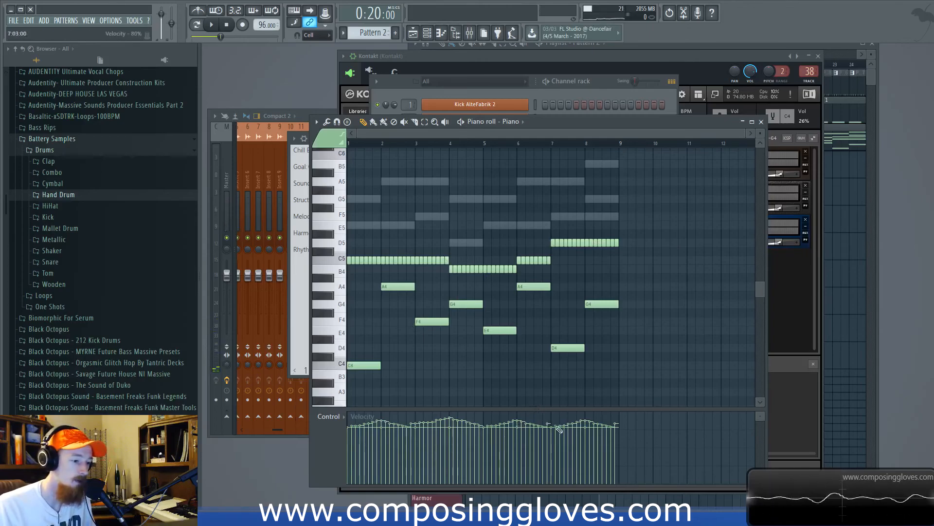
- Transpose all the repeated eighth notes up one octave and audition the piano part
drag(638, 230, 352, 155)
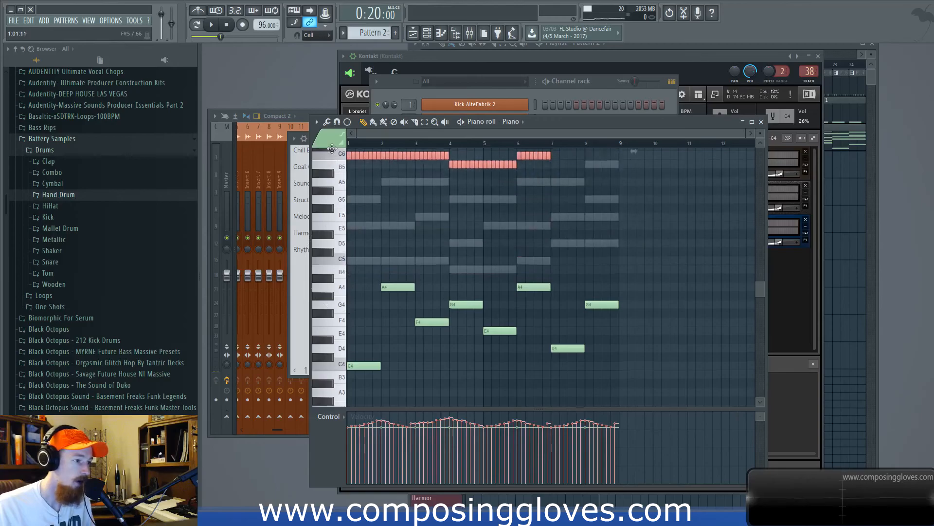
key(space)
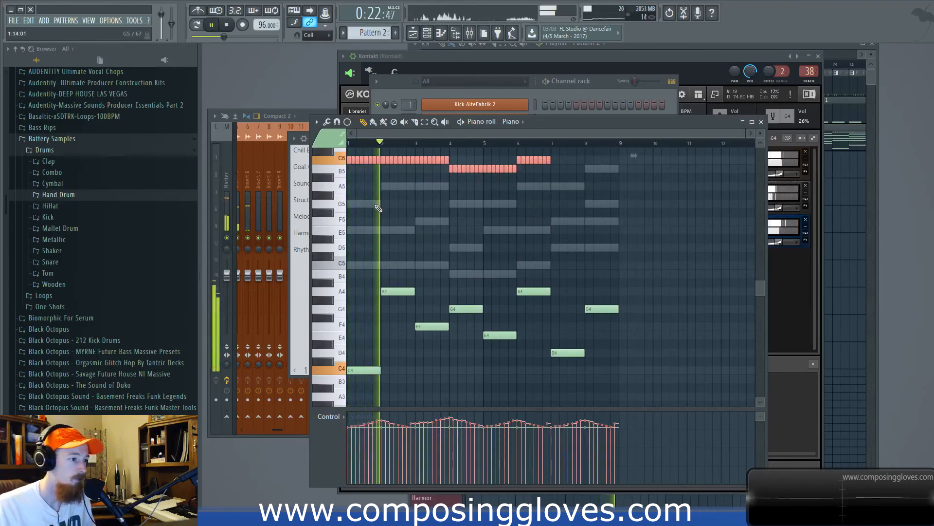
scroll(415, 228, up, 2)
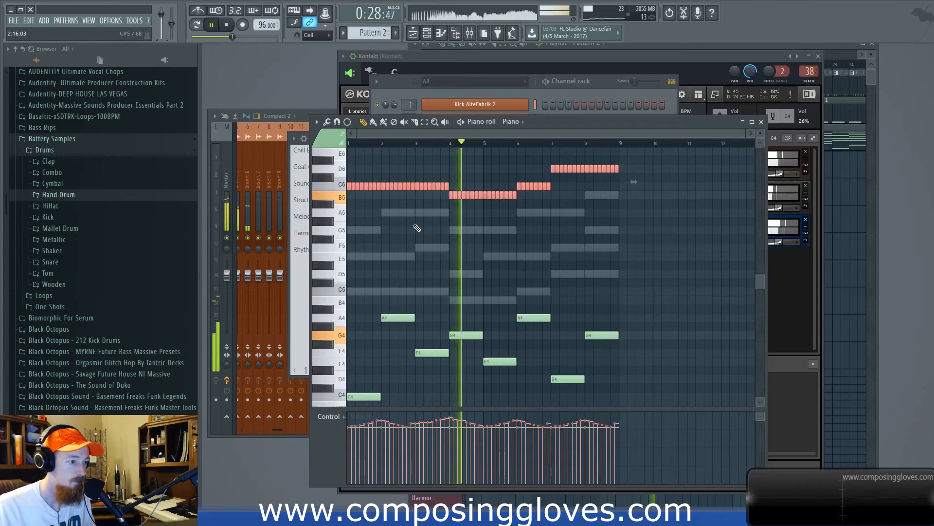
ctrl+scroll(475, 218, up, 3)
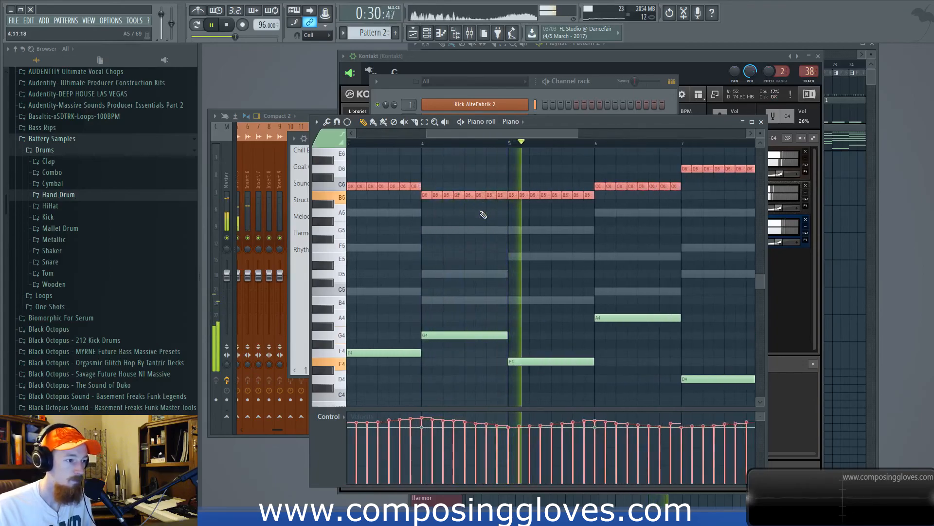
ctrl+scroll(482, 215, down, 3)
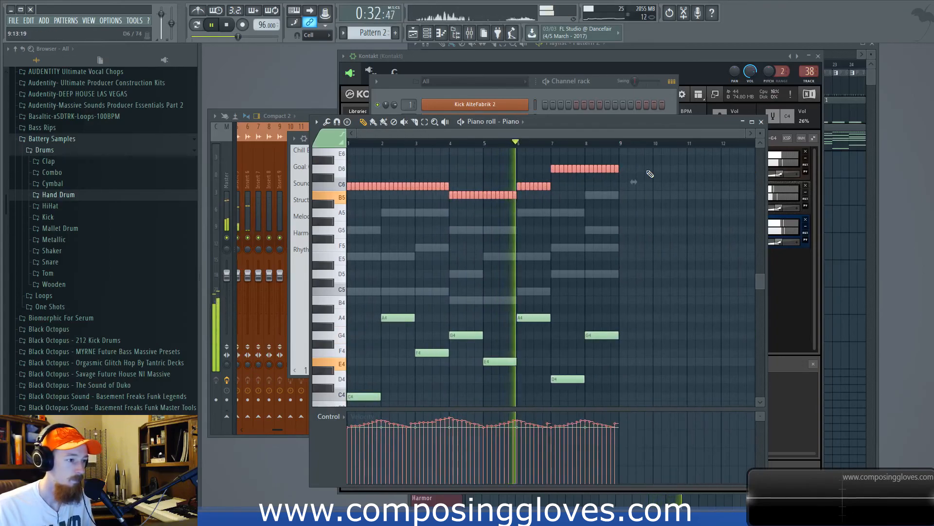
- Close the piano roll and slightly lower the Frozen Piano's volume in Kontakt during playback
click(761, 121)
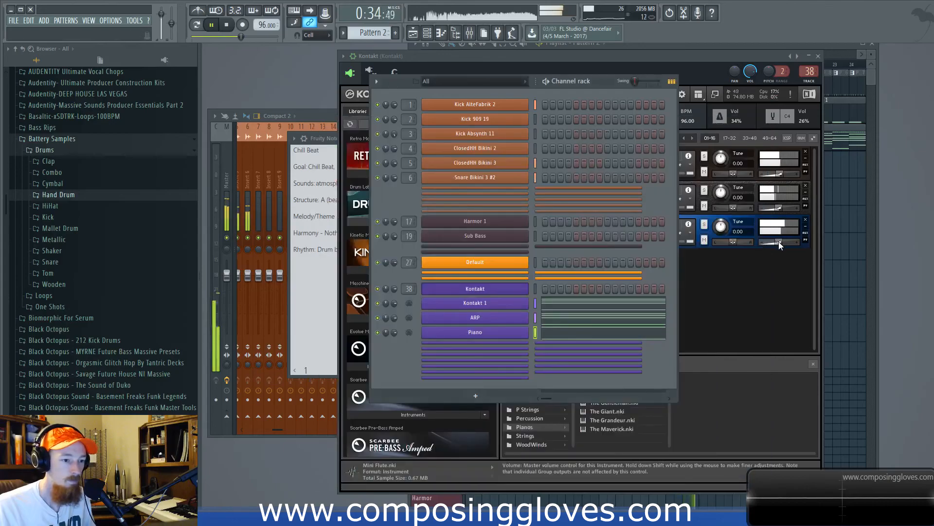
click(779, 241)
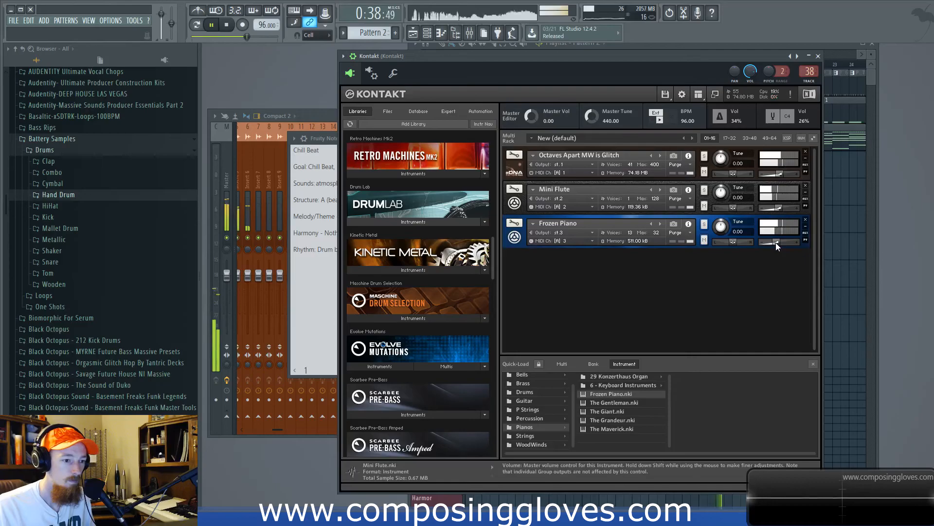
- Return to the playlist, stop playback and save the project under the file name Ocean
click(681, 46)
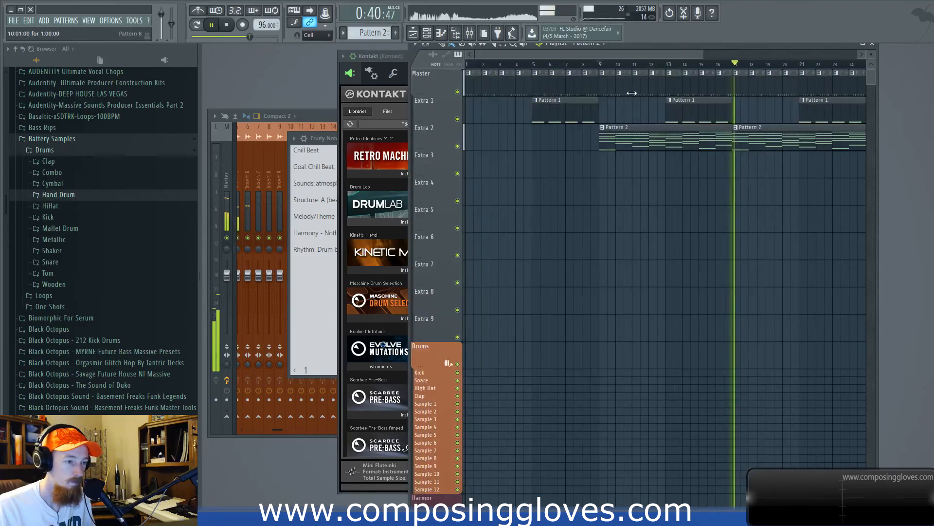
key(space)
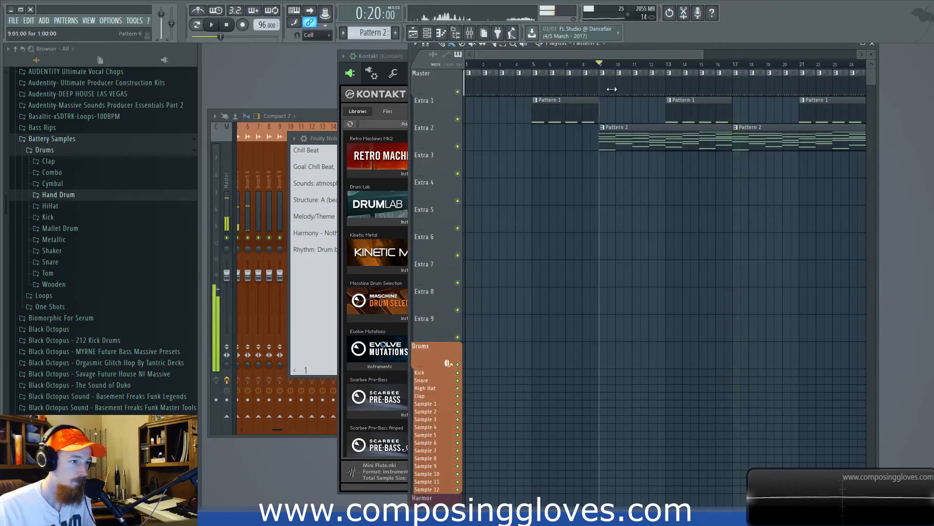
key(ctrl+s)
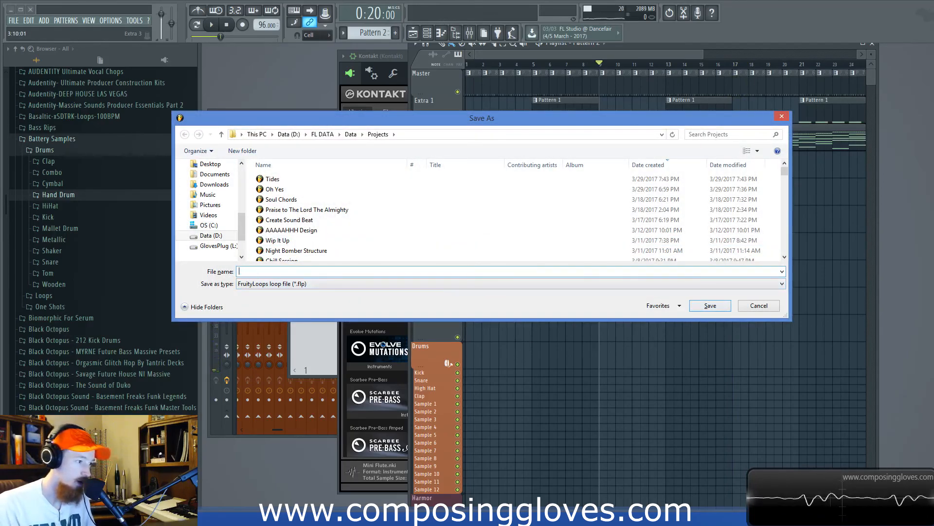
text(Ocean)
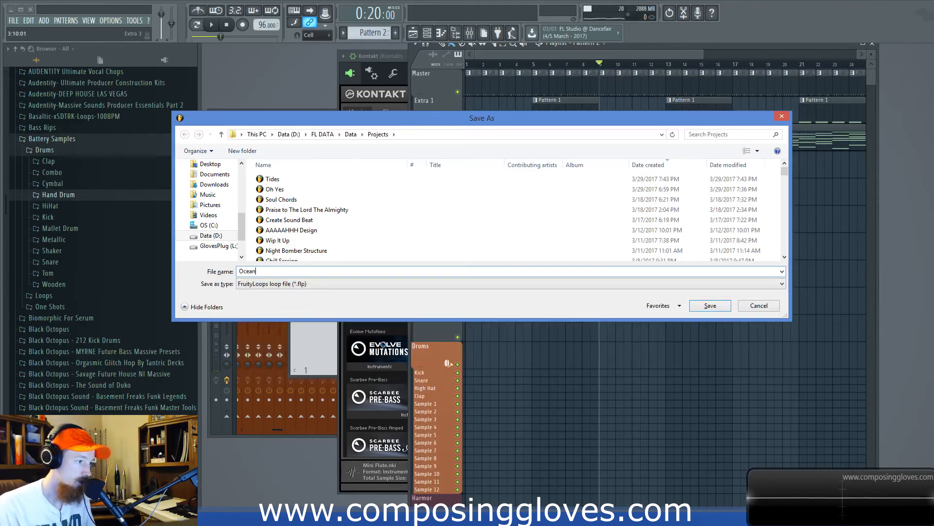
key(Return)
- Check the song structure in the notebook and add a time marker named A at bar 1
drag(620, 54, 664, 54)
click(311, 278)
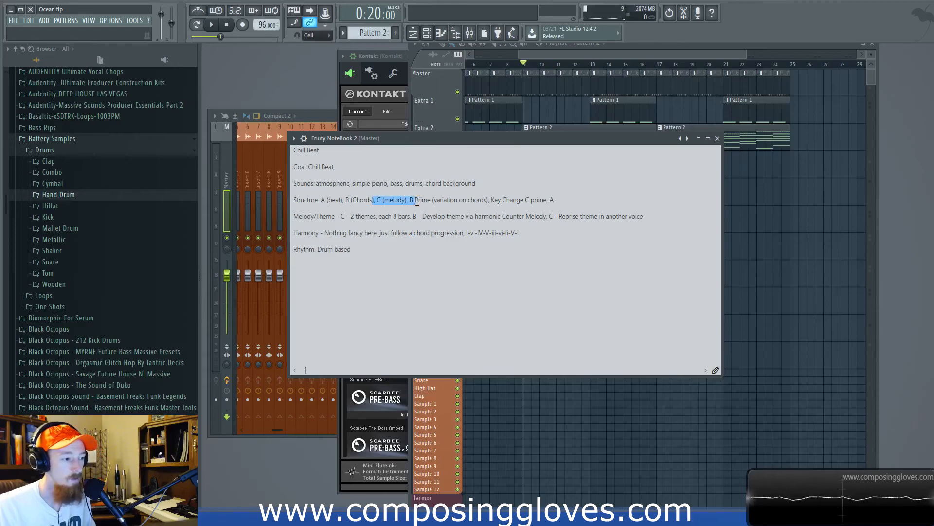
drag(628, 53, 619, 53)
scroll(502, 74, down, 3)
drag(481, 64, 466, 67)
scroll(497, 104, up, 3)
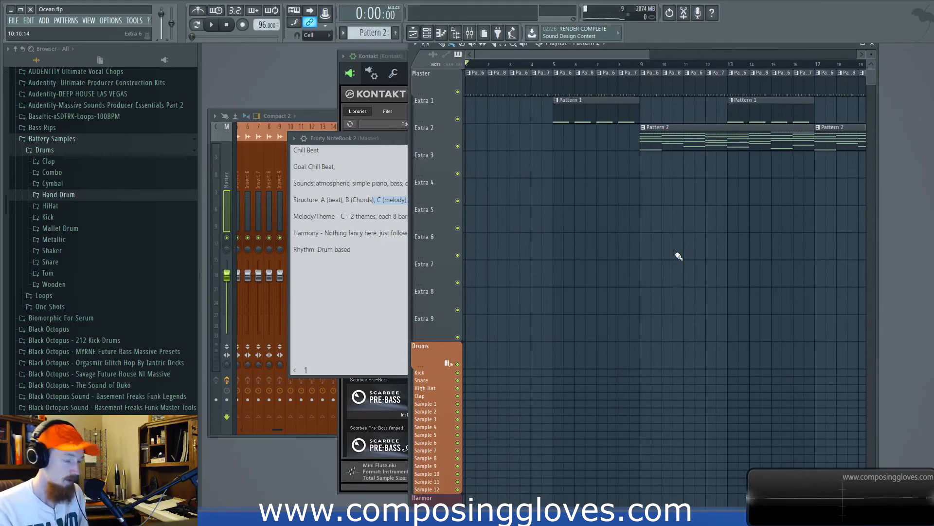
key(alt+t)
text(A)
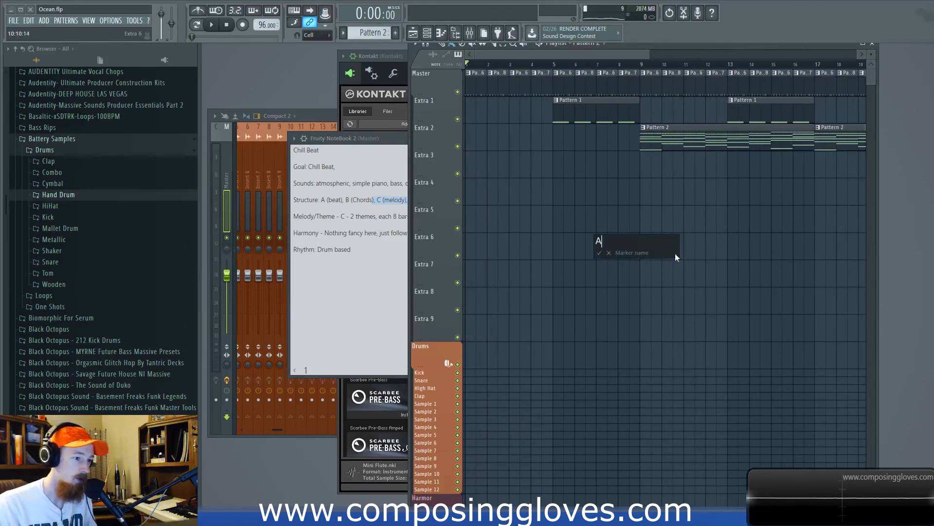
key(Return)
- Add a time marker named B at bar 9 and one named C at bar 17 of the playlist
mouse_move(848, 234)
mouse_down()
mouse_move(711, 246)
mouse_move(640, 240)
mouse_up()
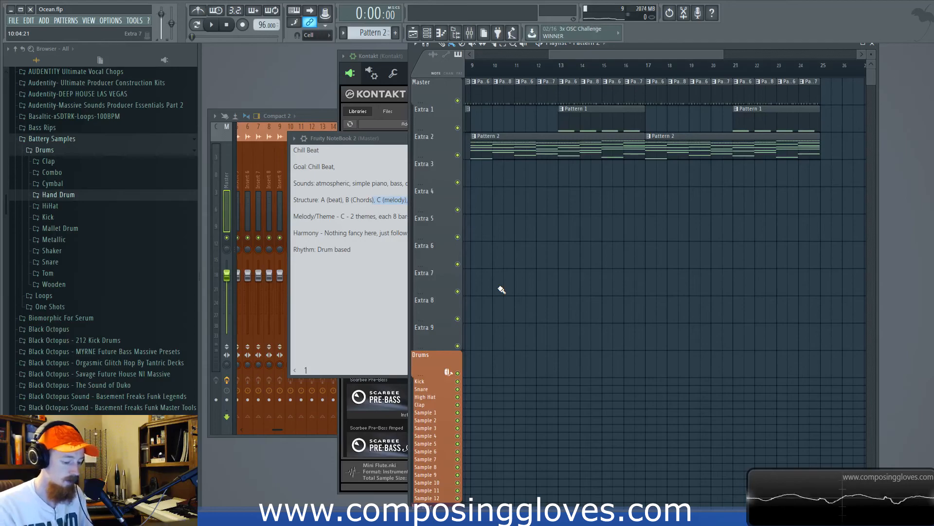
key(alt+t)
text(B)
key(Return)
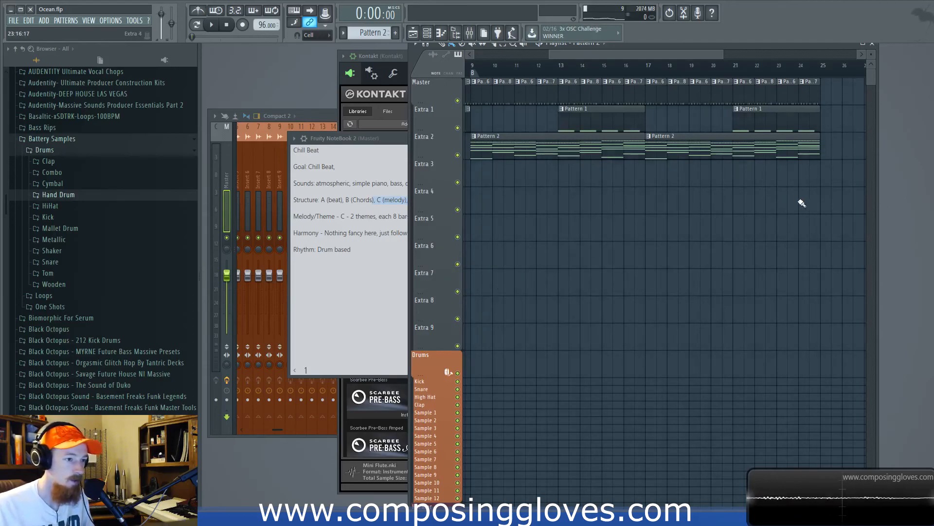
drag(824, 194, 651, 222)
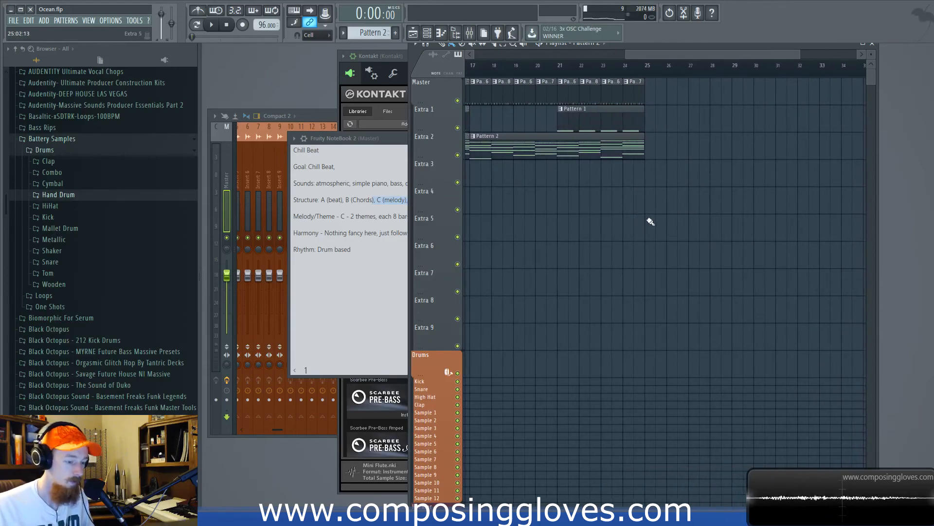
key(alt+t)
text(C)
key(Return)
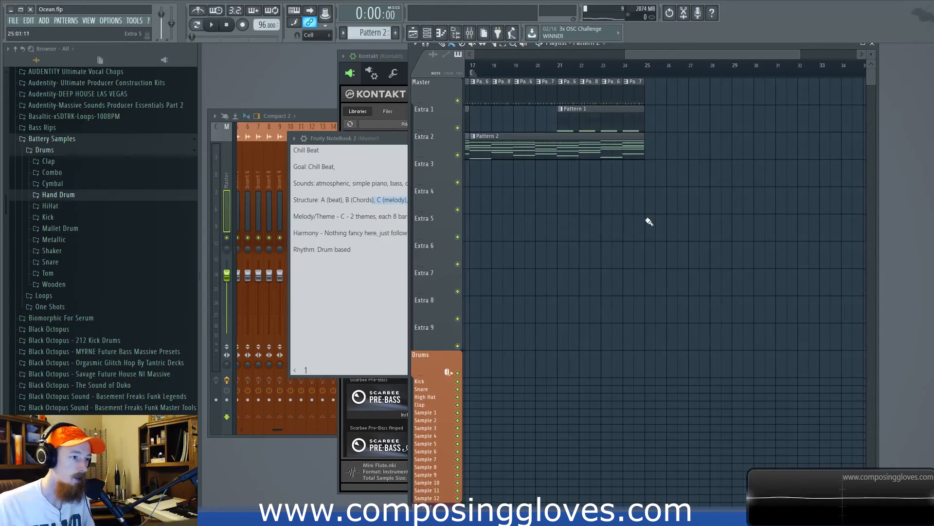
- Consult the notebook's structure plan and make the Pattern 2 clip at bar 17 a unique pattern
drag(647, 226, 767, 224)
scroll(767, 225, down, 2)
drag(672, 85, 693, 167)
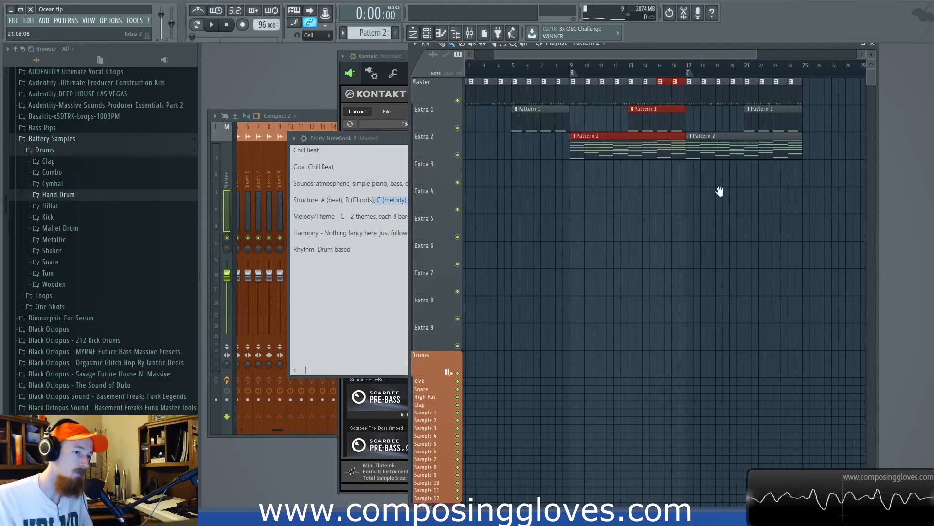
scroll(565, 174, right, 4)
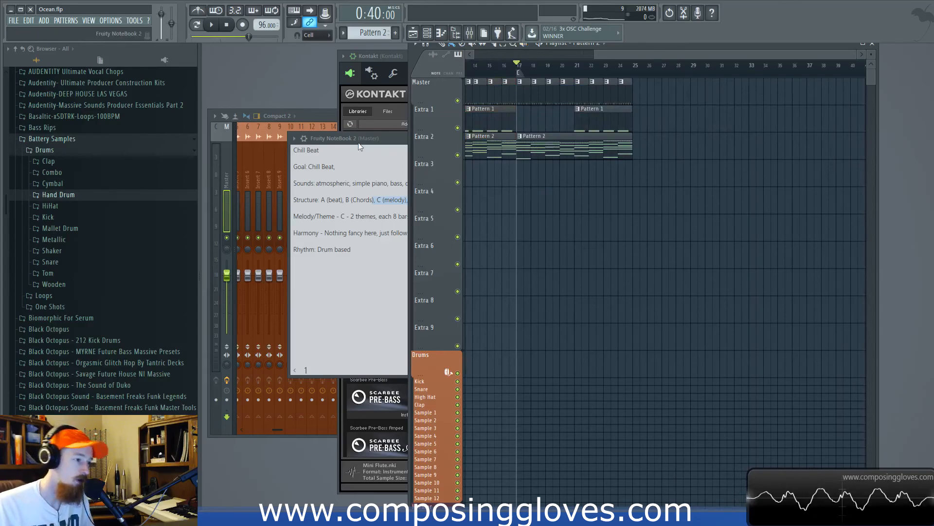
click(379, 197)
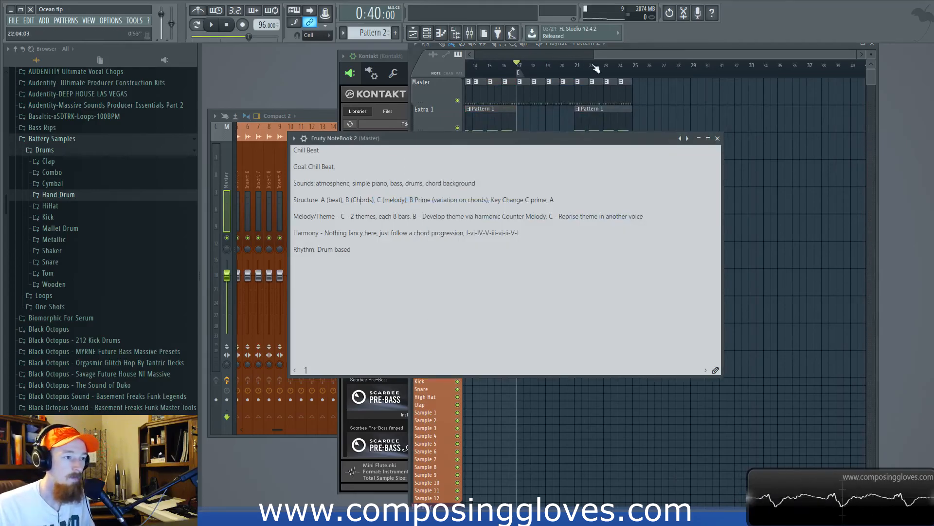
click(608, 60)
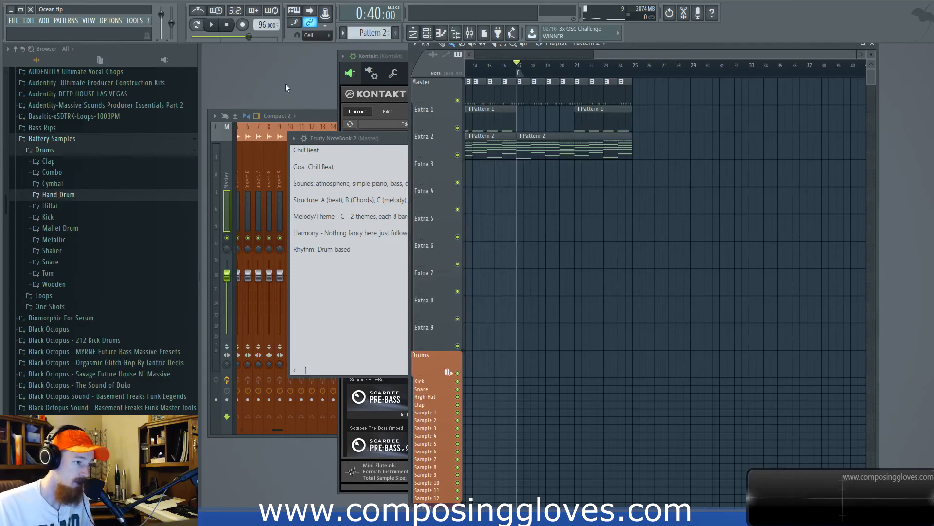
right_click(523, 139)
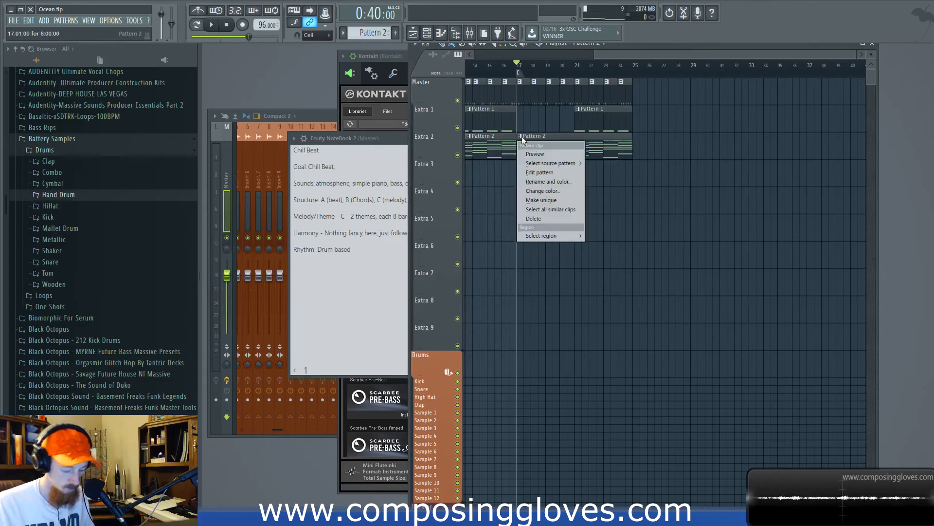
click(542, 200)
- Open the unique pattern's Piano part and raise the two repeated notes on beat 3 of bar 1 to D#6
key(F6)
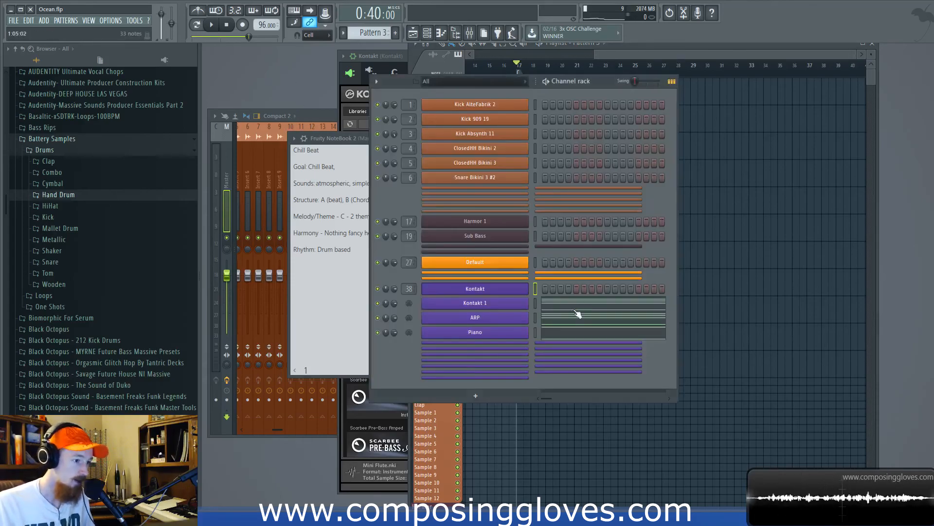
click(624, 339)
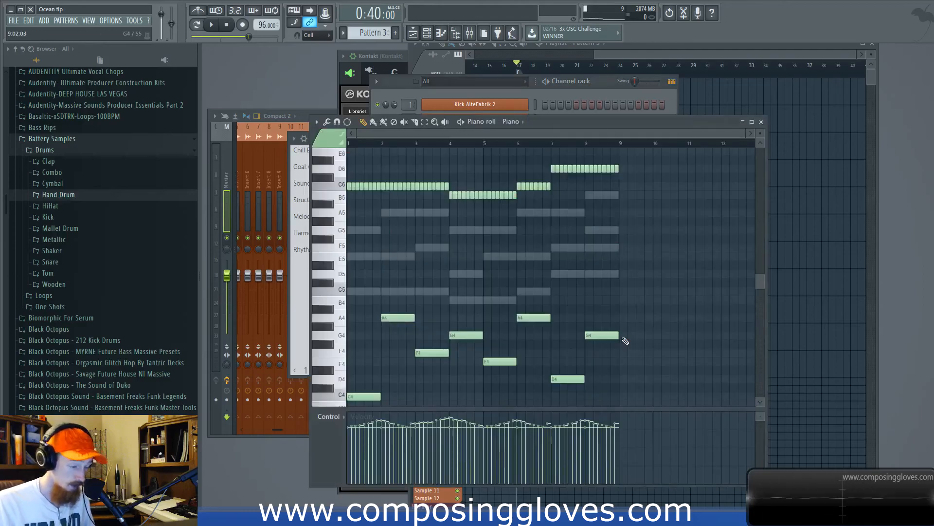
ctrl+scroll(393, 234, up, 2)
drag(402, 228, 513, 232)
scroll(470, 261, up, 2)
ctrl+scroll(455, 249, down, 2)
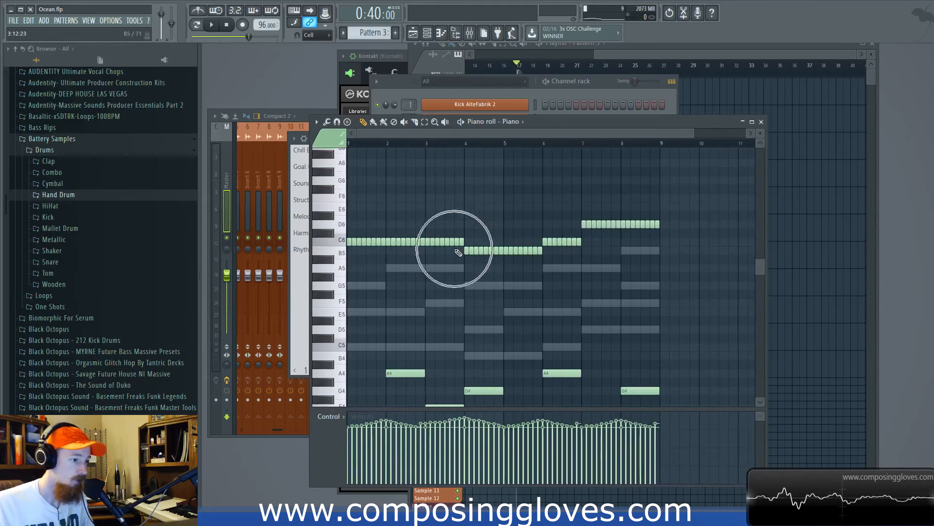
ctrl+scroll(395, 265, up, 2)
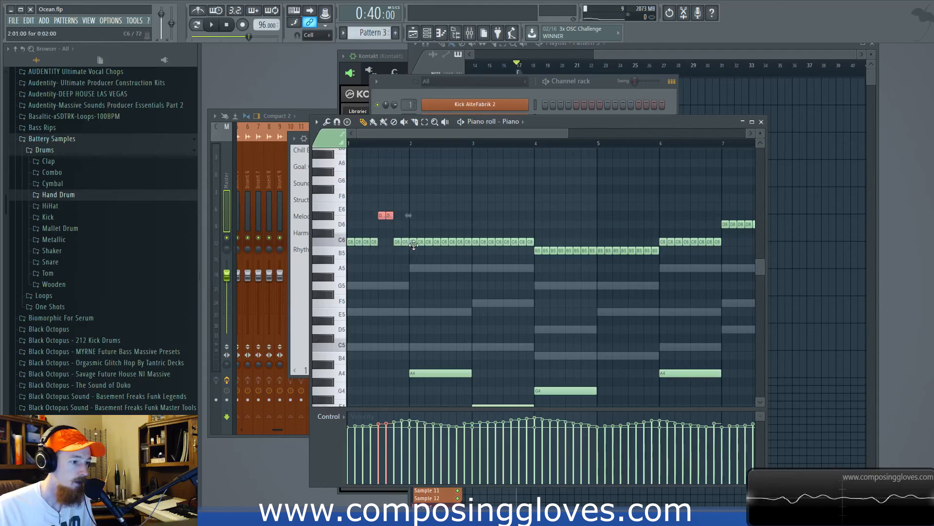
ctrl+scroll(413, 245, down, 3)
ctrl+scroll(433, 250, up, 1)
drag(429, 248, 462, 263)
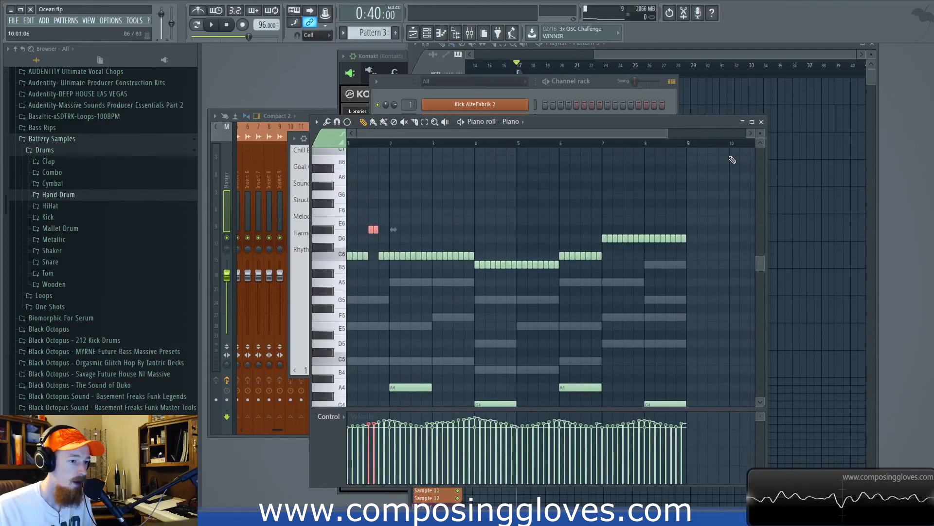
ctrl+drag(683, 147, 352, 147)
ctrl+click(395, 229)
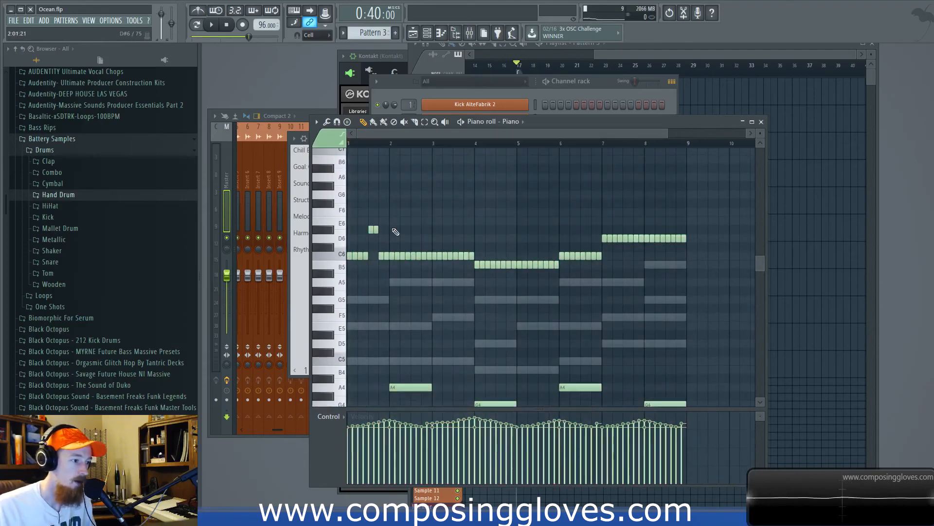
- Audition the piano part and move the raised pair of notes in bar 1 to E6
ctrl+scroll(417, 209, down, 1)
drag(419, 210, 482, 227)
key(space)
ctrl+scroll(403, 256, up, 2)
drag(408, 251, 518, 229)
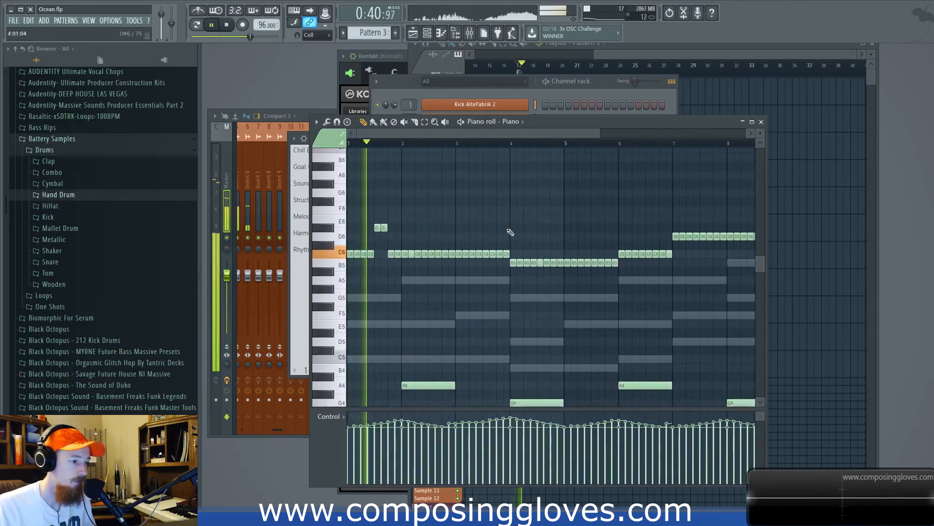
ctrl+scroll(426, 289, up, 1)
key(space)
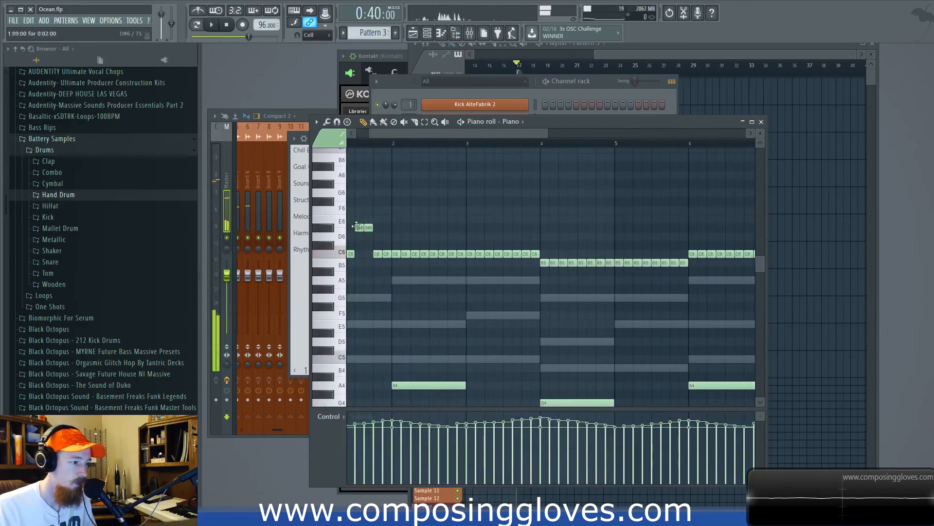
key(space)
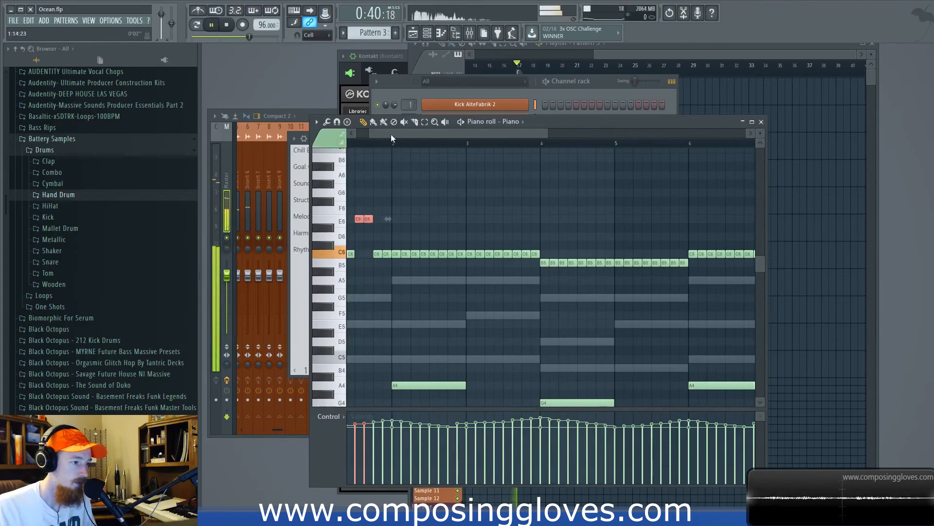
key(space)
key(space)
- Lower the first four repeated notes of bar 2 from C6 to A5
drag(442, 242, 454, 267)
key(Down)
key(Down)
key(Down)
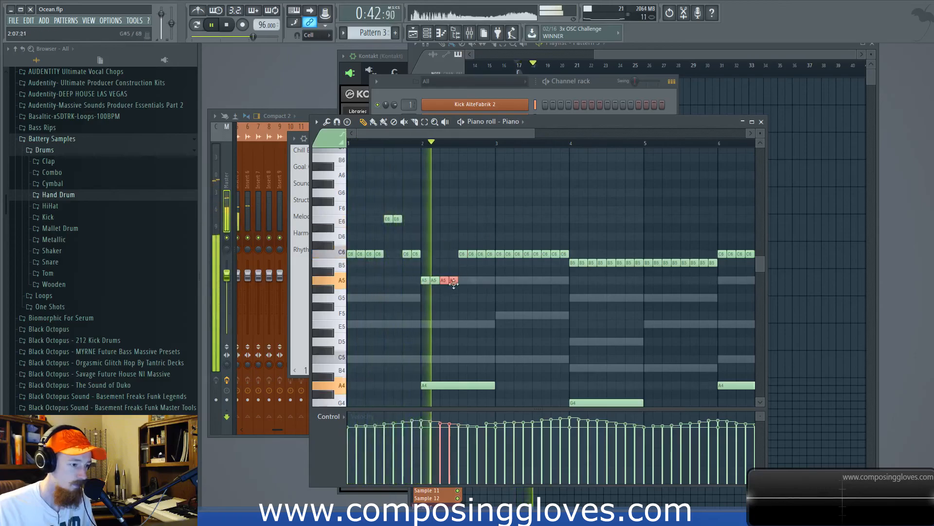
- Lower the bar 2 notes on beat 3 to G5 and those on beat 4 to E5, then audition
drag(465, 247, 486, 258)
key(space)
key(Down)
key(Down)
key(Down)
key(Down)
key(Down)
mouse_move(485, 321)
mouse_down()
mouse_move(489, 298)
mouse_move(489, 324)
mouse_up()
key(space)
scroll(453, 297, up, 2)
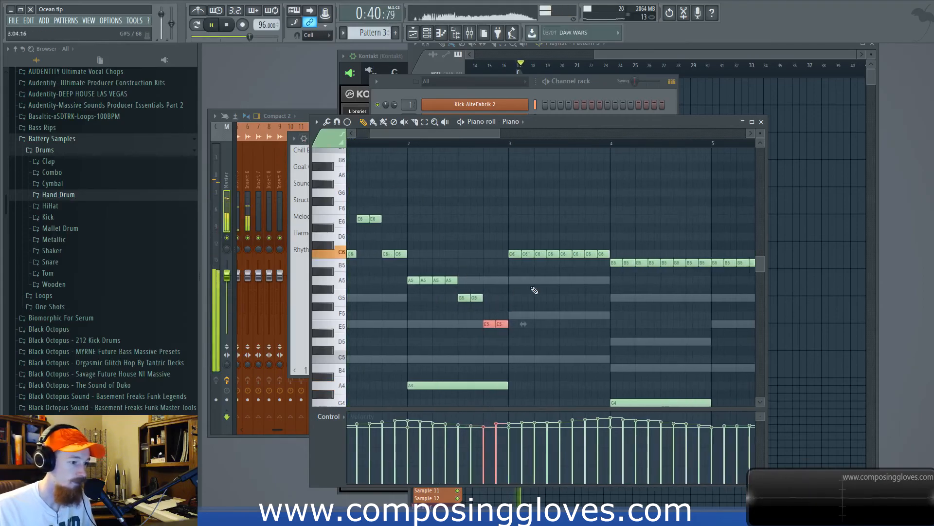
- Lower all the repeated eighth notes in bar 3 to F5 and restart playback
drag(444, 262, 543, 267)
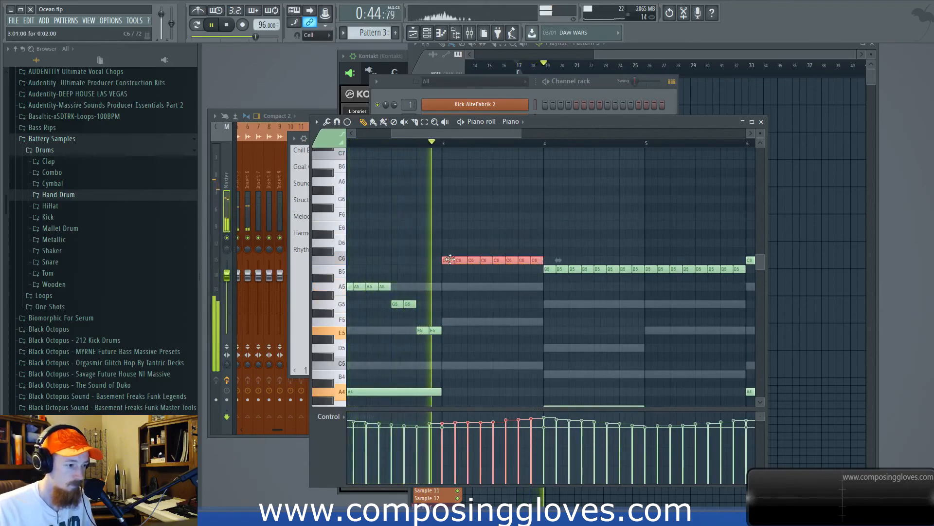
key(space)
drag(448, 262, 448, 321)
key(space)
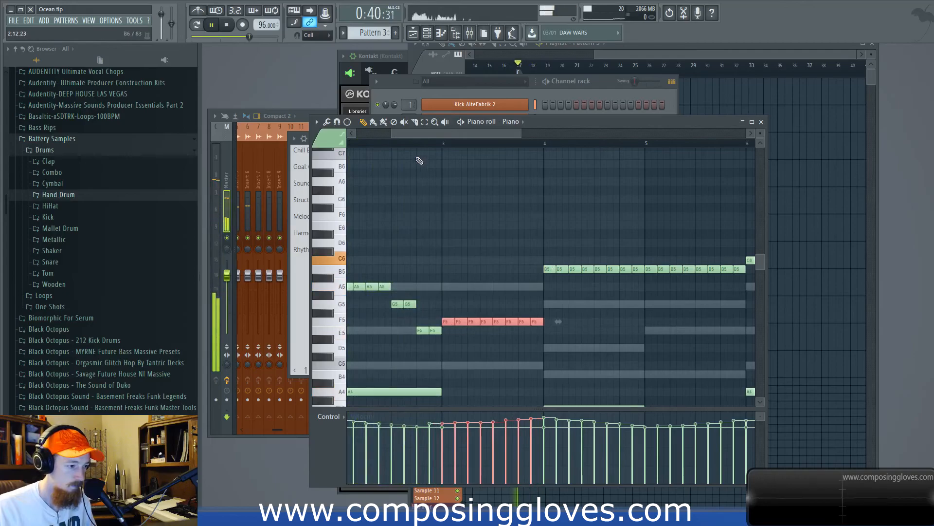
- Raise the bar 3 notes on beat 3 to G5 and those on beat 4 to A5
click(394, 145)
scroll(502, 259, up, 1)
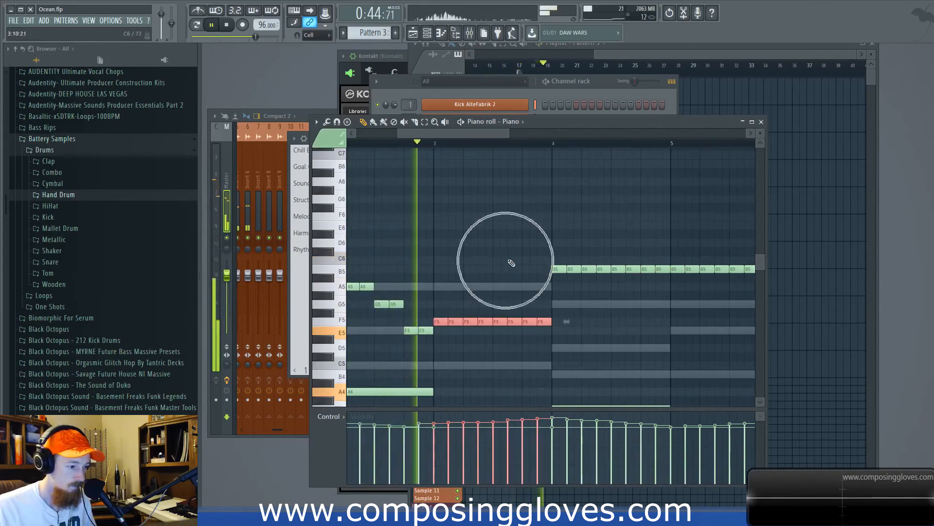
drag(512, 261, 396, 255)
scroll(418, 292, down, 2)
drag(396, 305, 429, 322)
key(space)
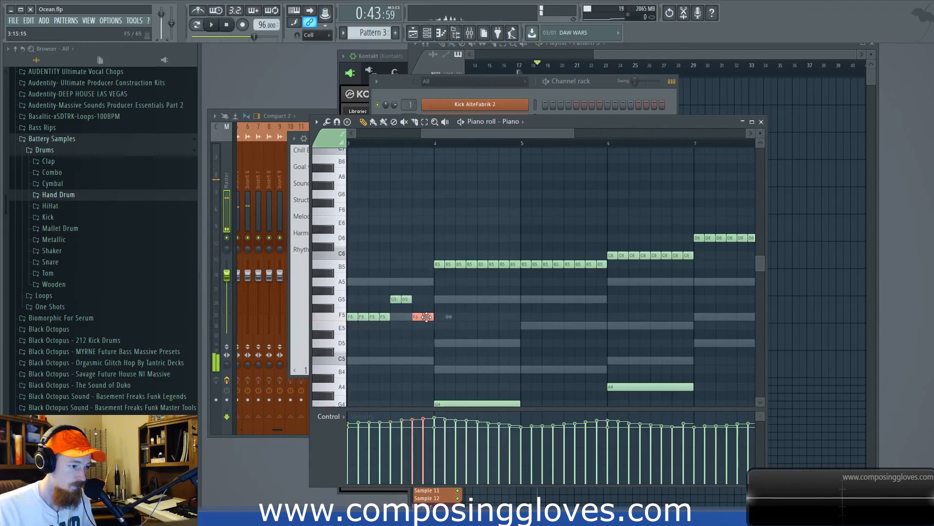
- Raise the last four repeated notes of bar 4 to D6 and audition the line
drag(461, 263, 513, 236)
scroll(501, 262, up, 1)
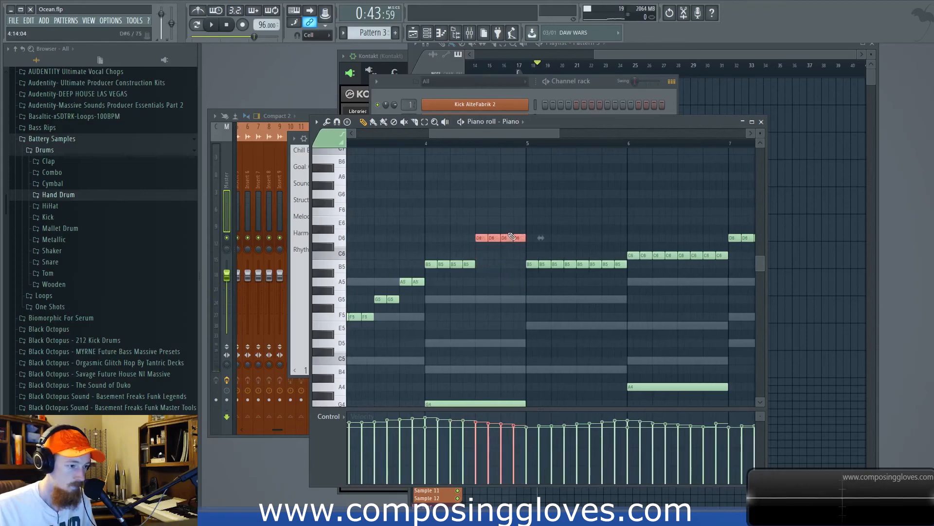
key(space)
ctrl+click(520, 257)
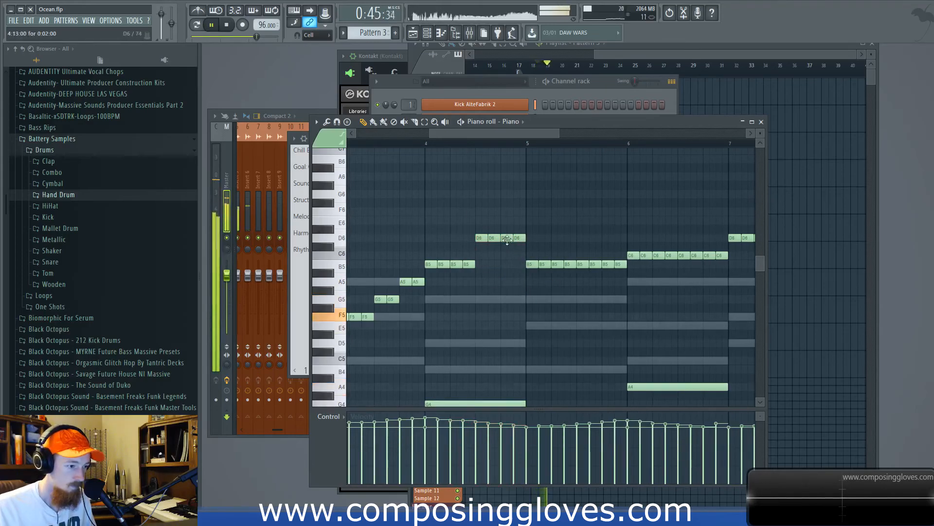
- Raise all the repeated eighth notes in bar 5 to E6 and audition the passage
scroll(506, 273, down, 1)
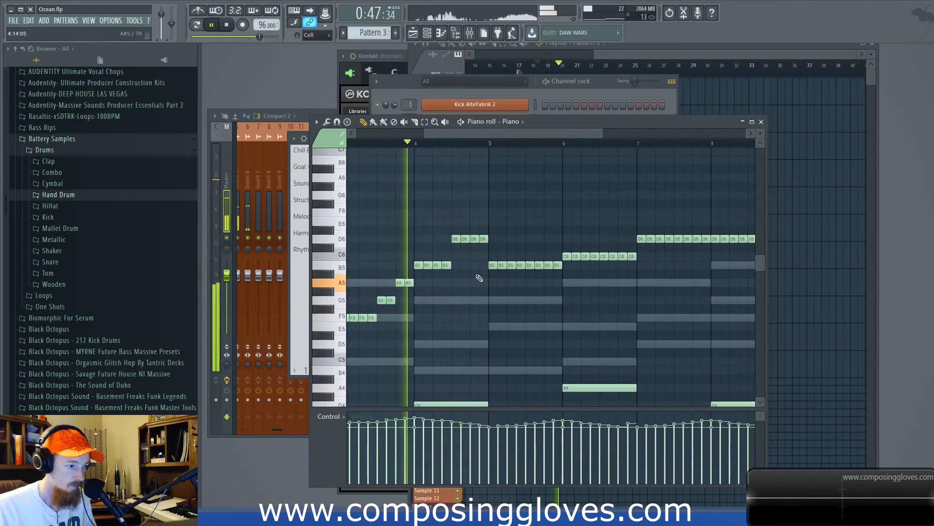
drag(488, 253, 556, 221)
key(space)
key(space)
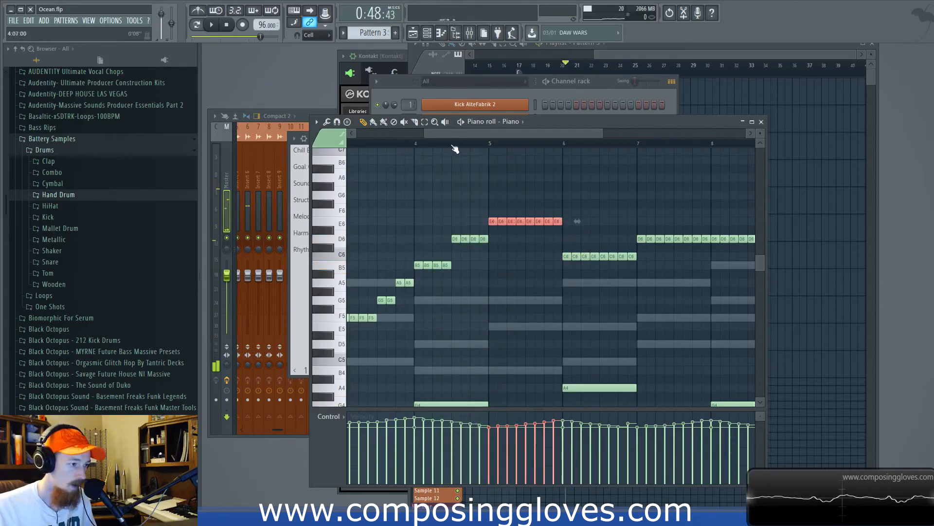
- Lower the last two notes of bar 5 to D6 and C6 and all repeated notes of bar 6 to A5, auditioning the line
scroll(489, 280, up, 1)
scroll(488, 280, down, 2)
drag(488, 279, 409, 284)
ctrl+click(471, 261)
key(space)
drag(436, 249, 518, 312)
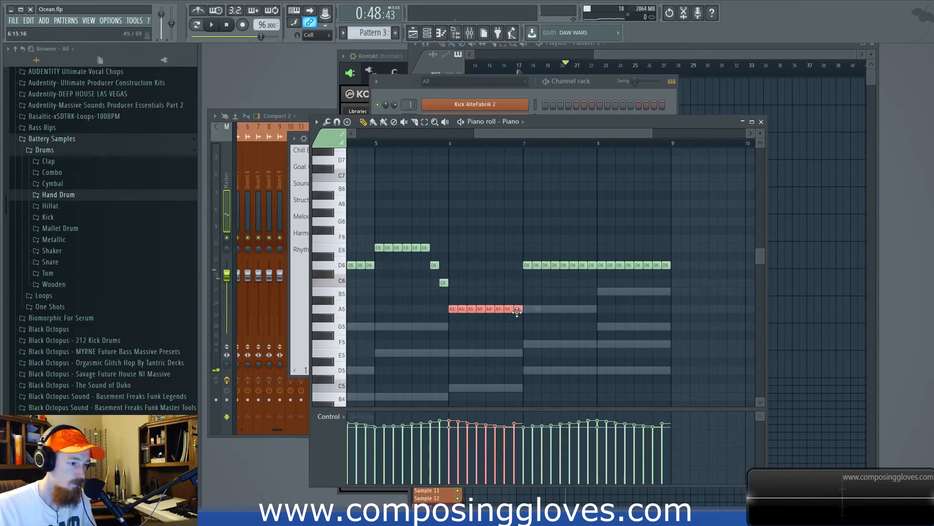
key(space)
- Lower all the repeated notes in bar 7 to F5 and the last two notes of bar 6 to G5 and E5
click(527, 265)
drag(533, 271, 592, 272)
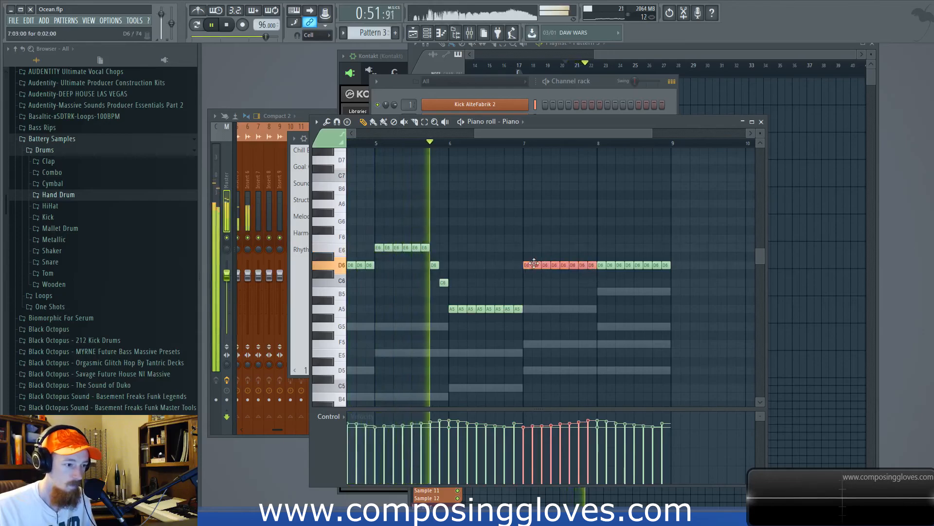
drag(523, 266, 518, 363)
key(space)
click(508, 319)
right_click(517, 309)
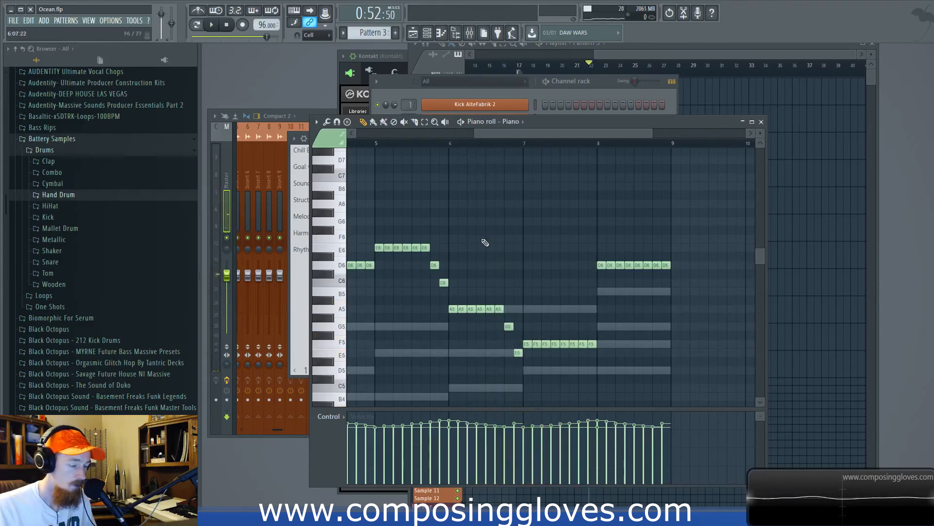
- Audition the melody through bars 6 to 8 and replay it from bar 7
scroll(442, 165, up, 2)
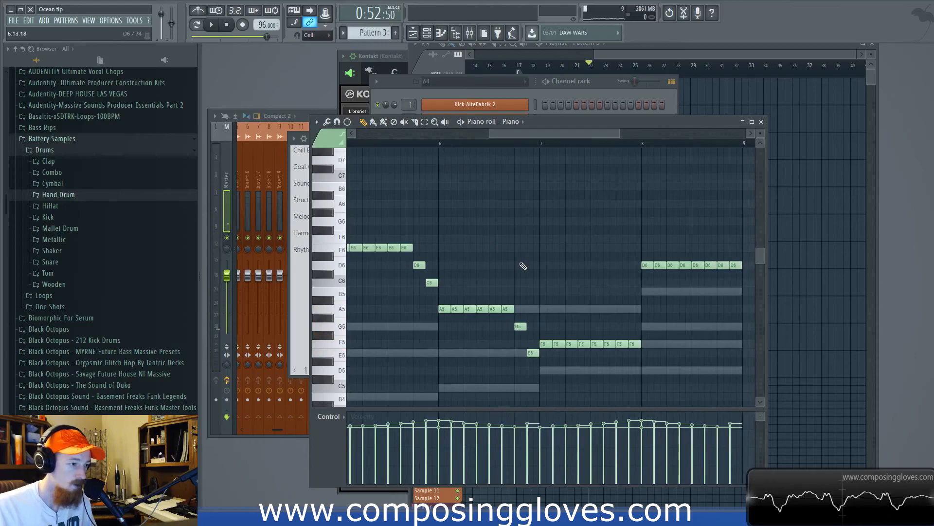
key(space)
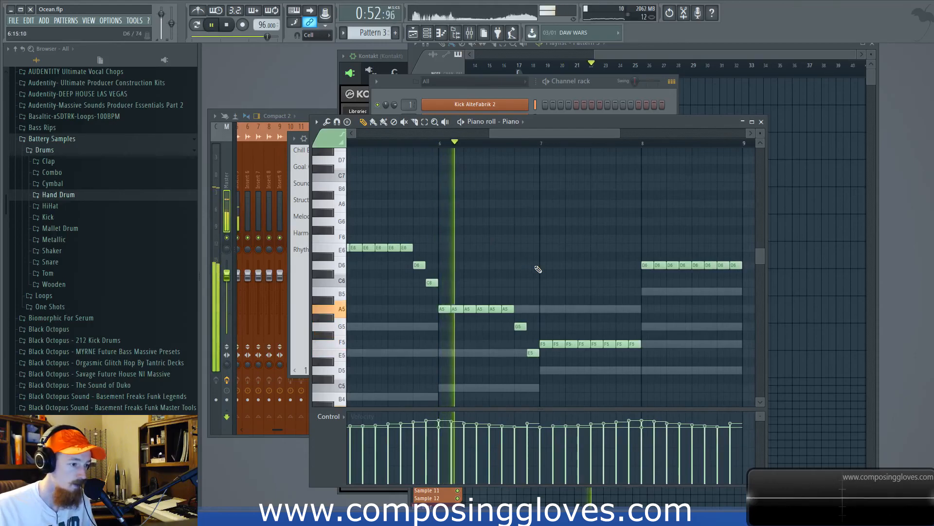
scroll(535, 255, down, 1)
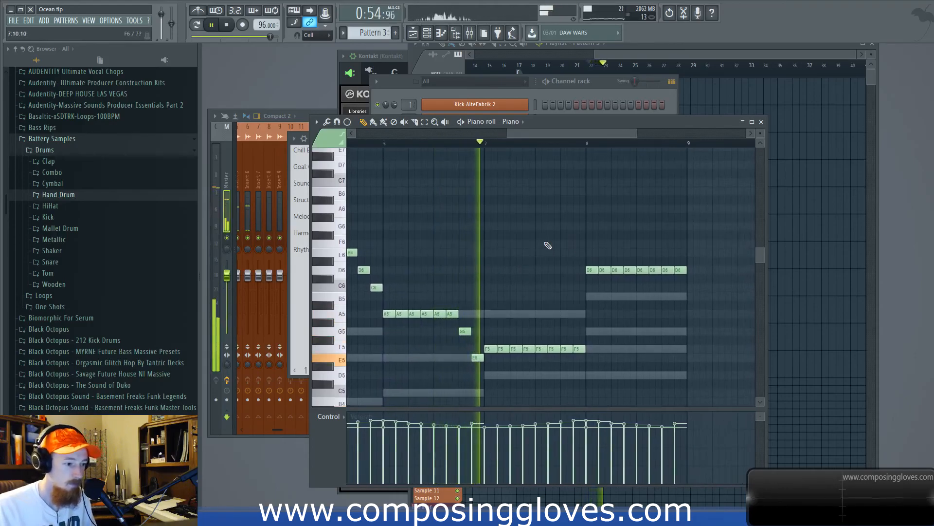
drag(590, 257, 687, 283)
drag(642, 258, 683, 278)
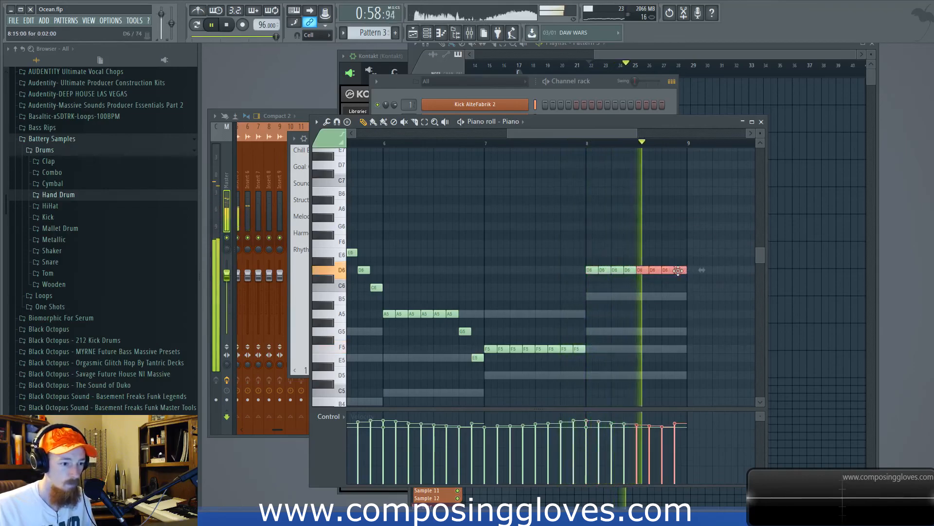
key(space)
click(490, 145)
key(space)
key(space)
key(space)
- Raise the third and fourth notes of bar 7 to A5 and the fifth and sixth to G5
click(516, 347)
drag(516, 348, 517, 311)
key(space)
key(space)
drag(528, 346, 529, 307)
key(space)
drag(534, 343, 564, 355)
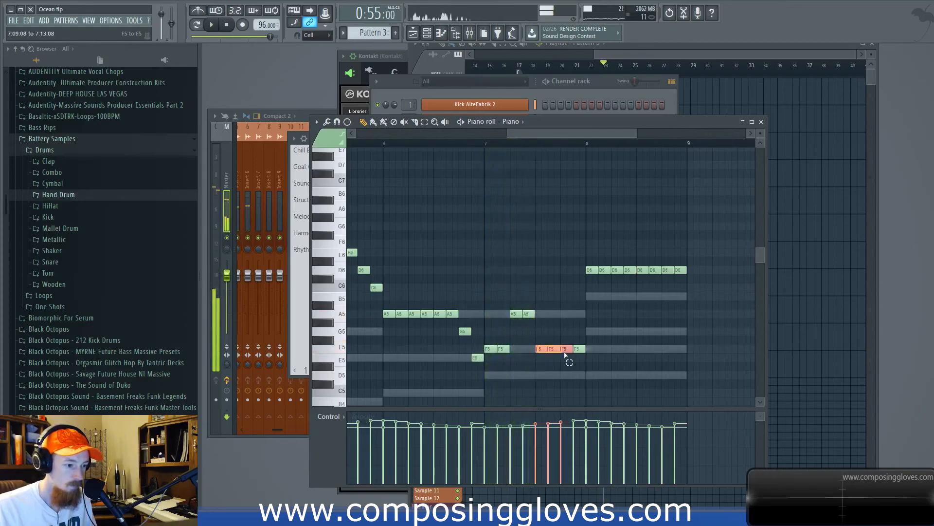
- Lower the bar 8 notes to G5, raise its last four to B5, and audition the ending
drag(596, 274, 678, 332)
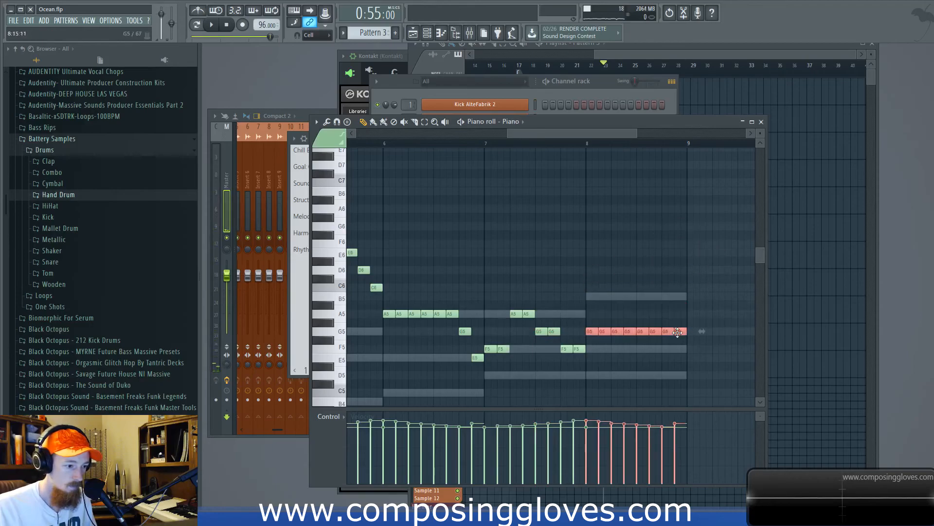
key(space)
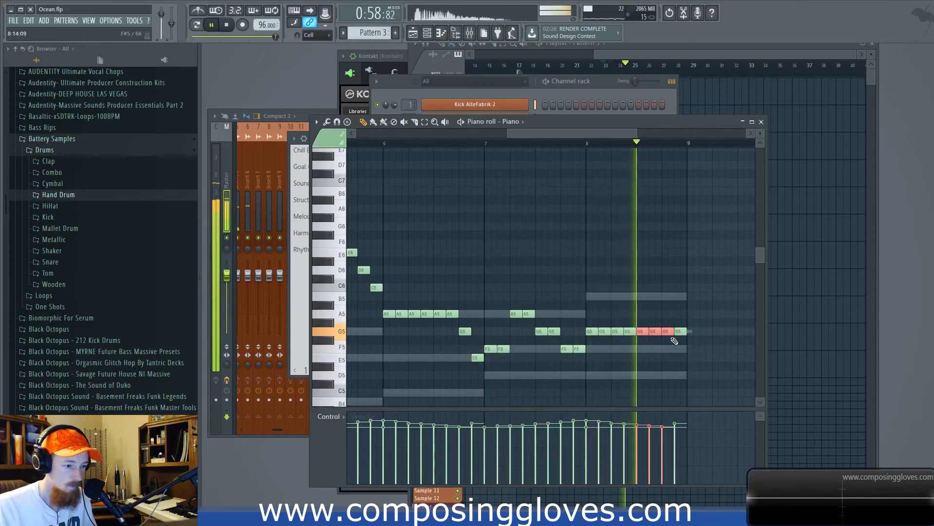
key(space)
drag(669, 338, 669, 303)
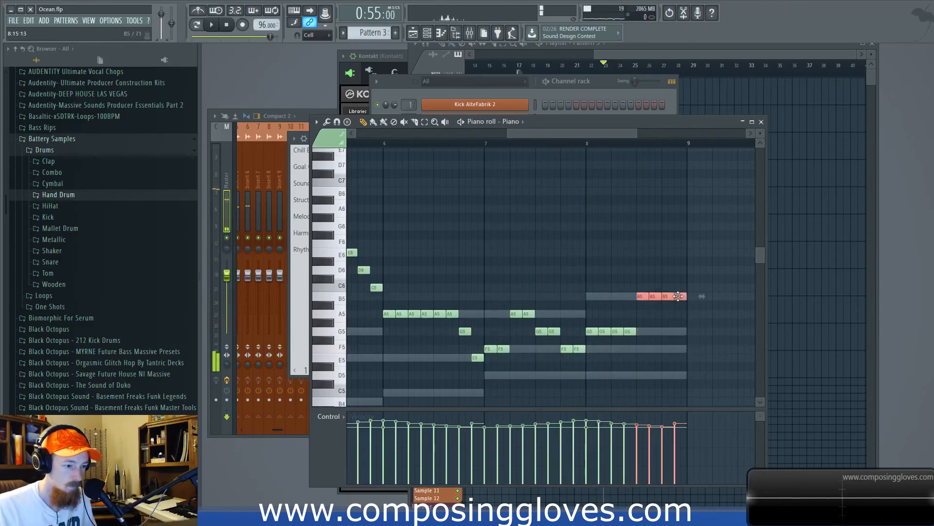
key(space)
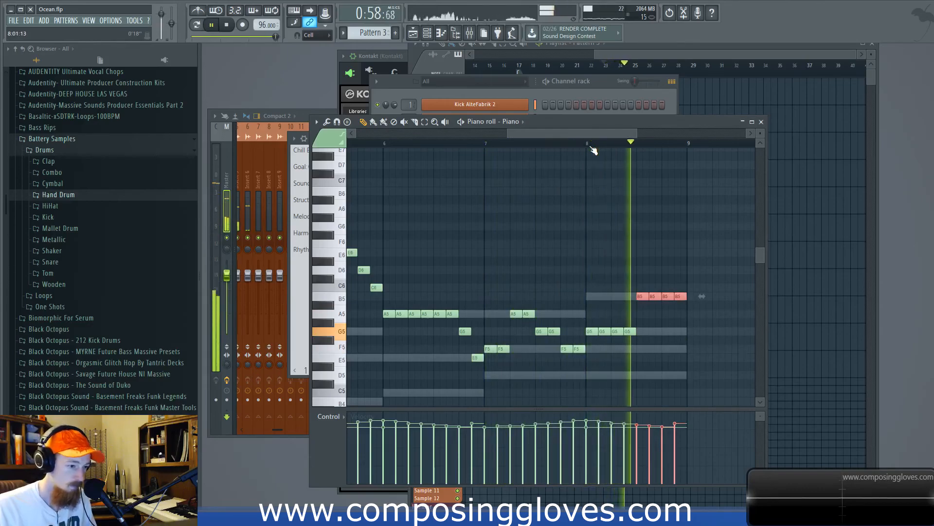
key(space)
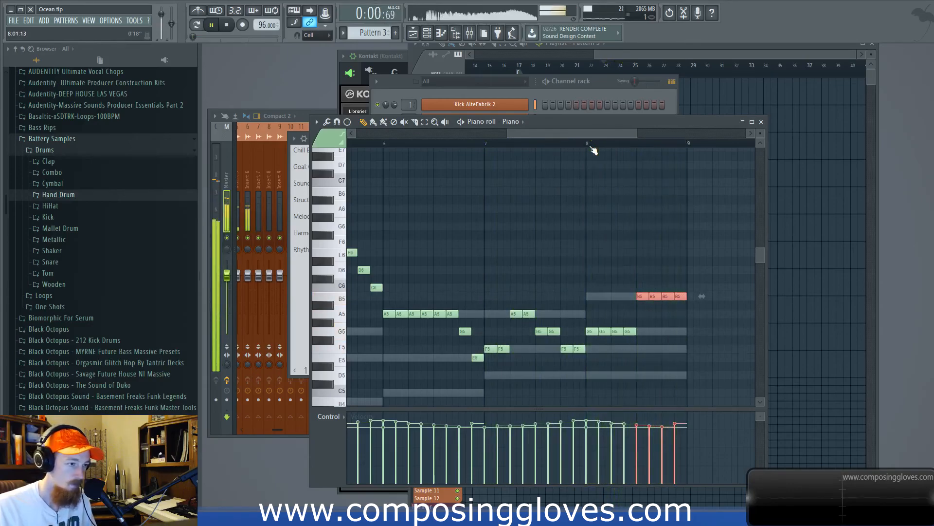
- Copy the beat, Pattern 1 and Pattern 2 clips forward in the playlist to fill bars 25 to 32
click(631, 48)
drag(513, 147, 745, 157)
click(548, 66)
mouse_move(570, 105)
mouse_down()
mouse_move(608, 111)
mouse_move(707, 96)
mouse_move(699, 97)
mouse_up()
ctrl+click(641, 138)
drag(591, 128, 737, 122)
drag(528, 121, 787, 127)
- Make the Pattern 2 clip at bar 25 a unique pattern and set the playback position to bar 25
scroll(653, 228, up, 2)
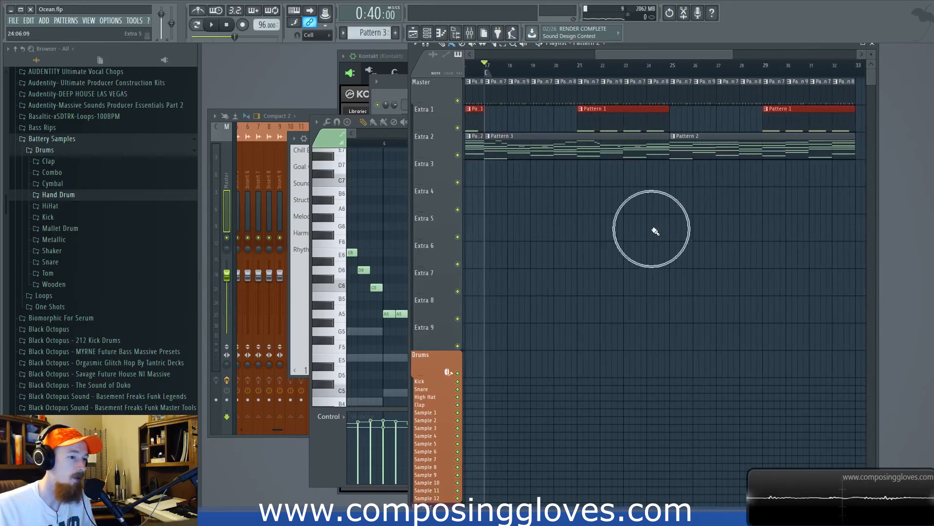
scroll(656, 232, down, 3)
scroll(570, 127, left, 2)
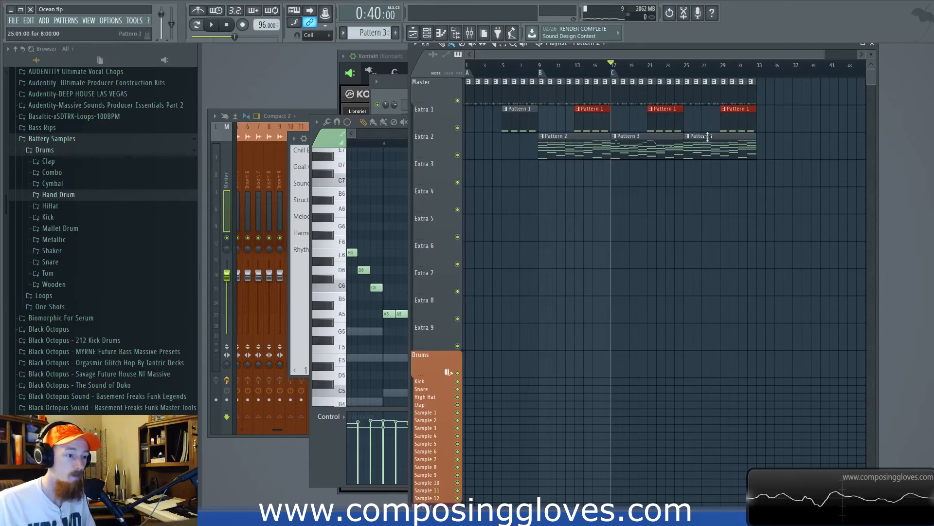
click(690, 81)
click(615, 67)
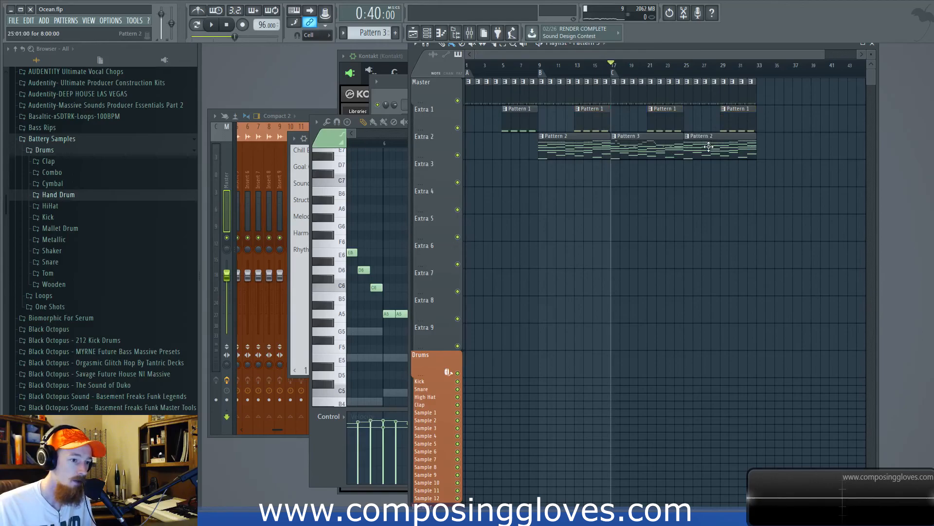
click(678, 150)
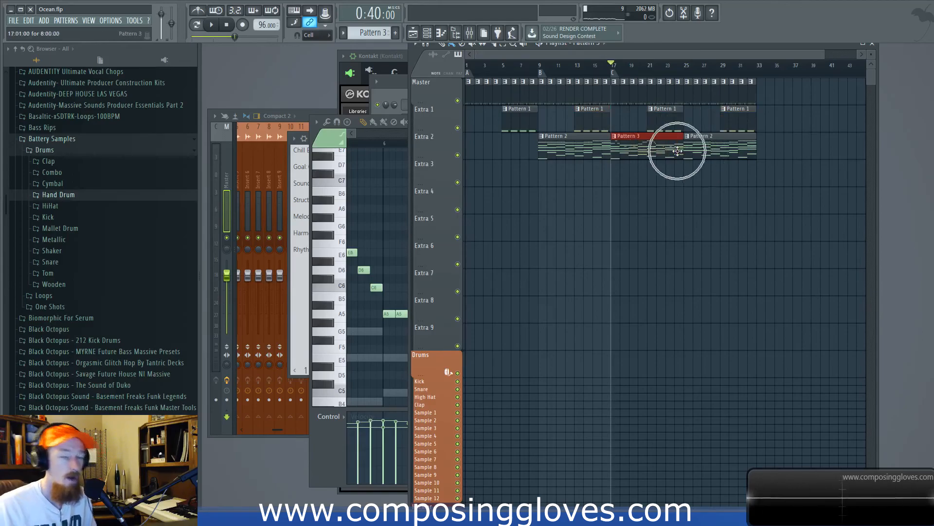
click(727, 146)
click(687, 66)
click(687, 137)
click(719, 200)
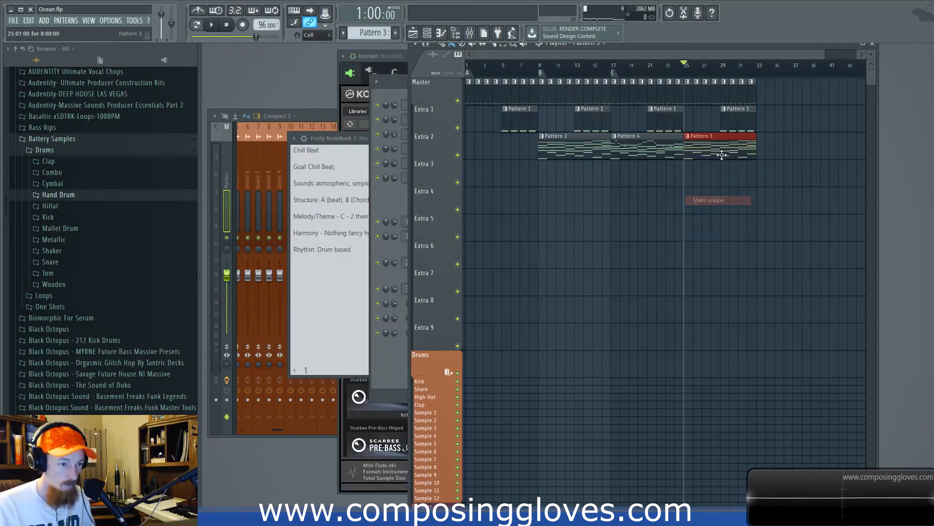
- Lower all the repeated notes in Pattern 3's piano part by one octave and close the piano roll
key(F6)
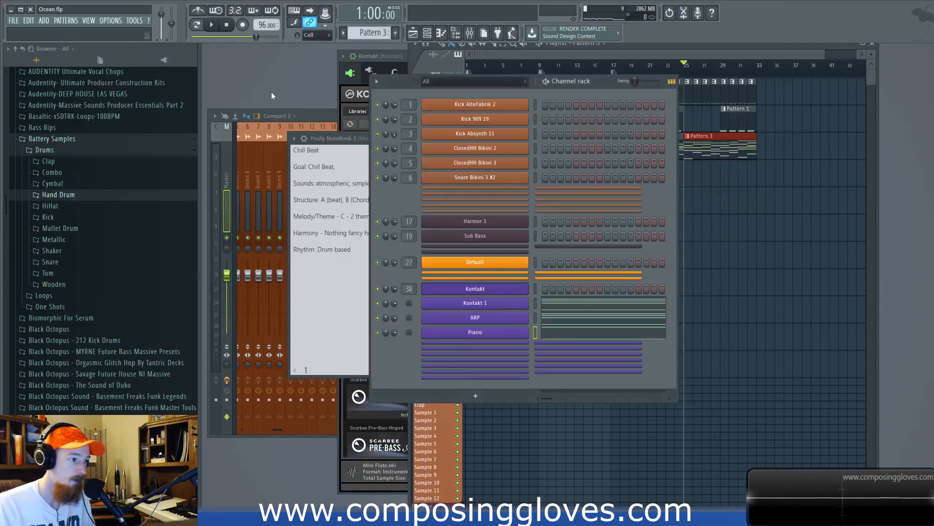
click(553, 331)
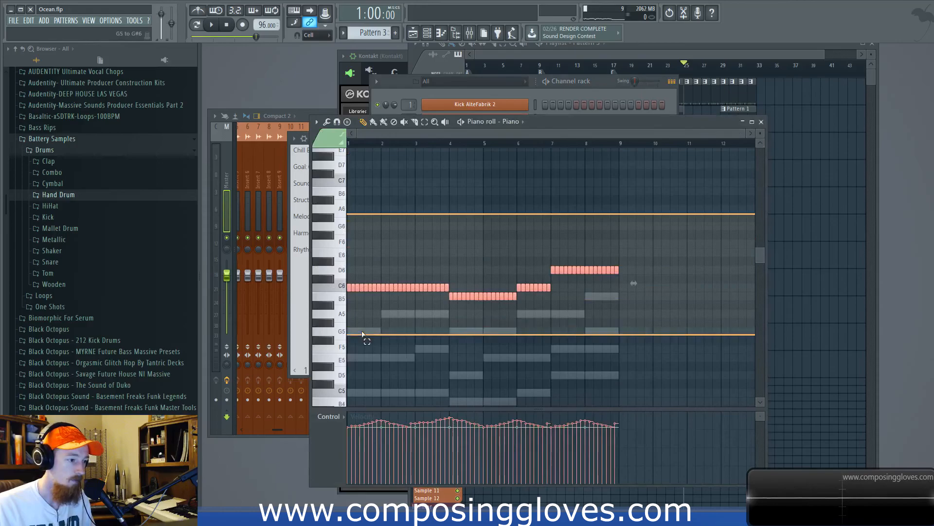
scroll(362, 334, down, 5)
scroll(365, 223, up, 1)
drag(349, 183, 347, 288)
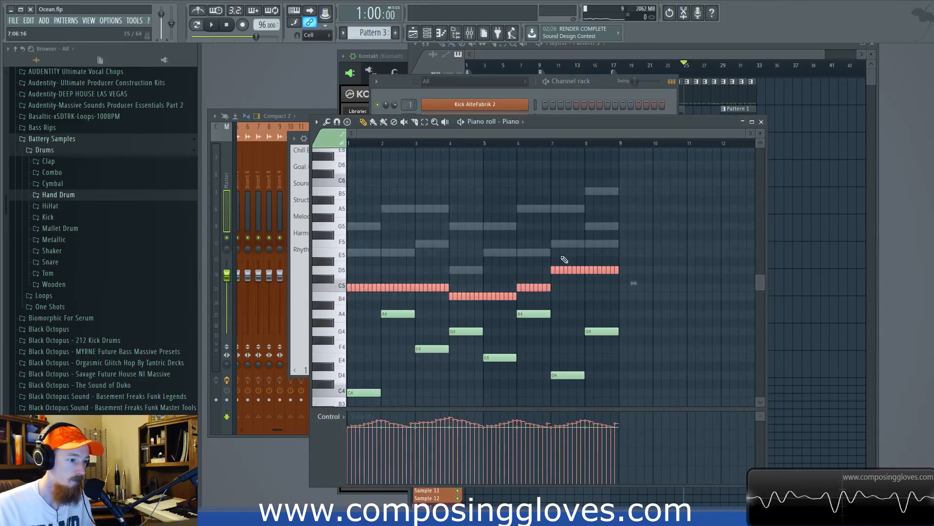
click(554, 227)
click(761, 121)
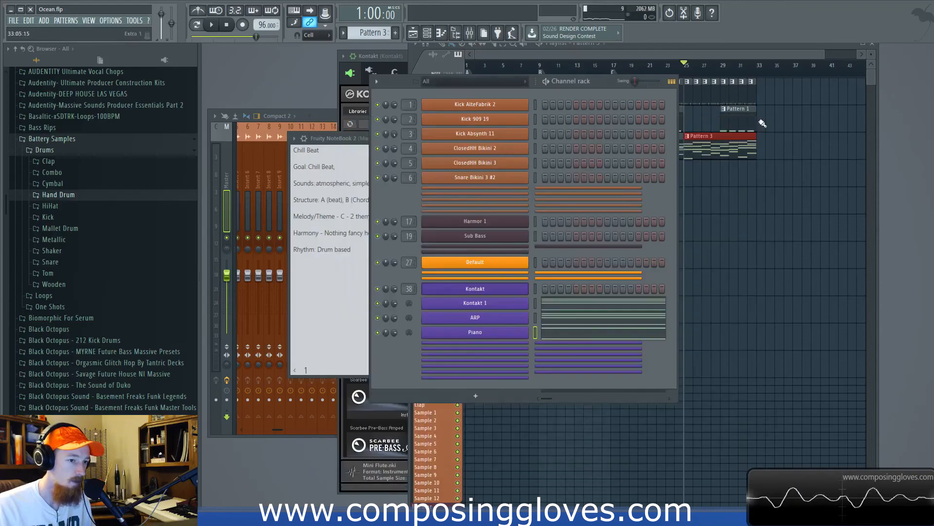
- Expand the Kontakt 1 #4 channel in the channel rack
click(719, 59)
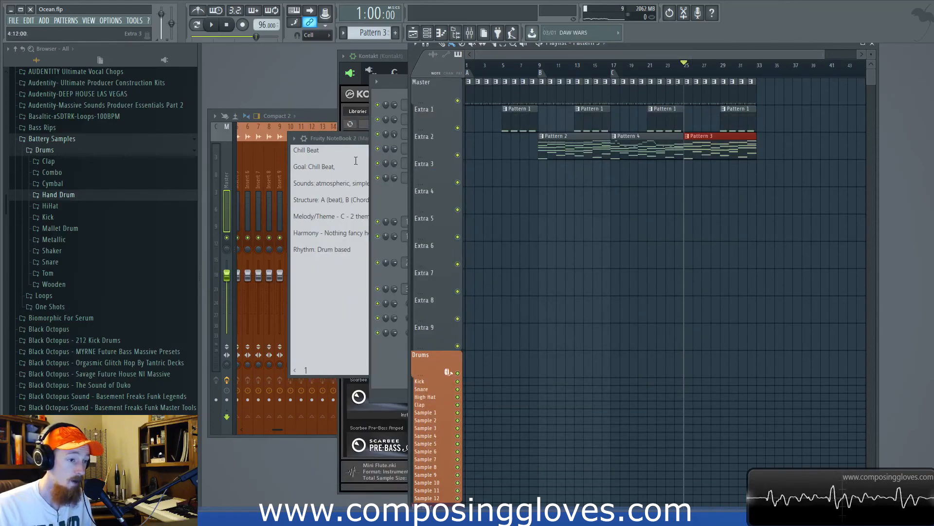
click(391, 86)
click(491, 343)
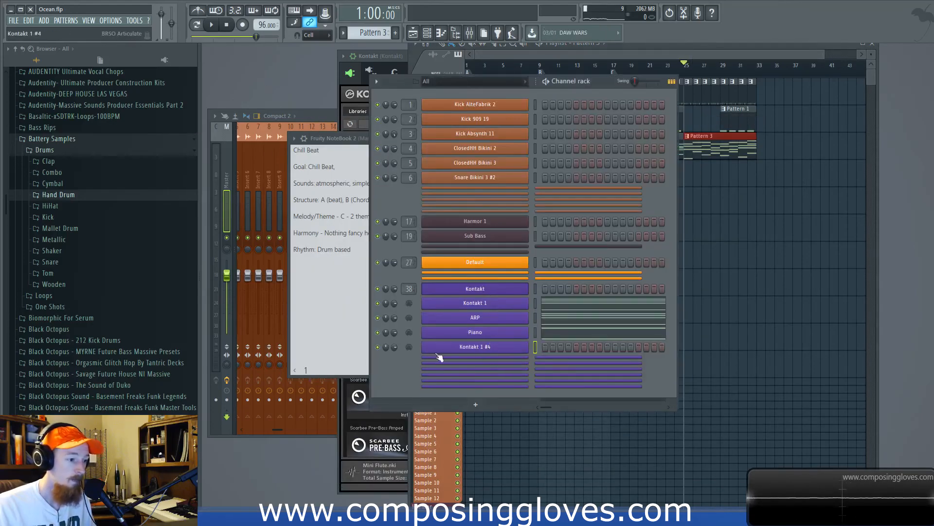
- Review the notebook's melody and theme plan alongside the Kontakt 1 #4 channel
click(318, 296)
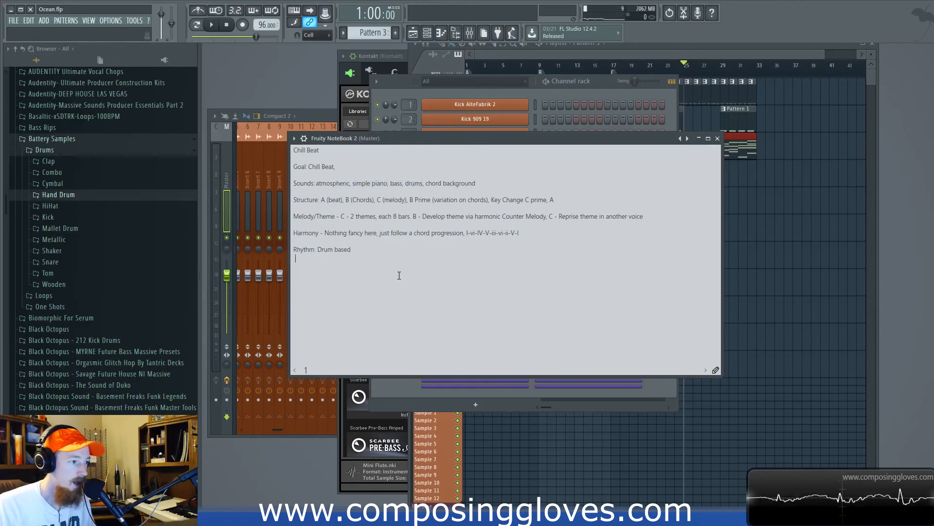
click(387, 393)
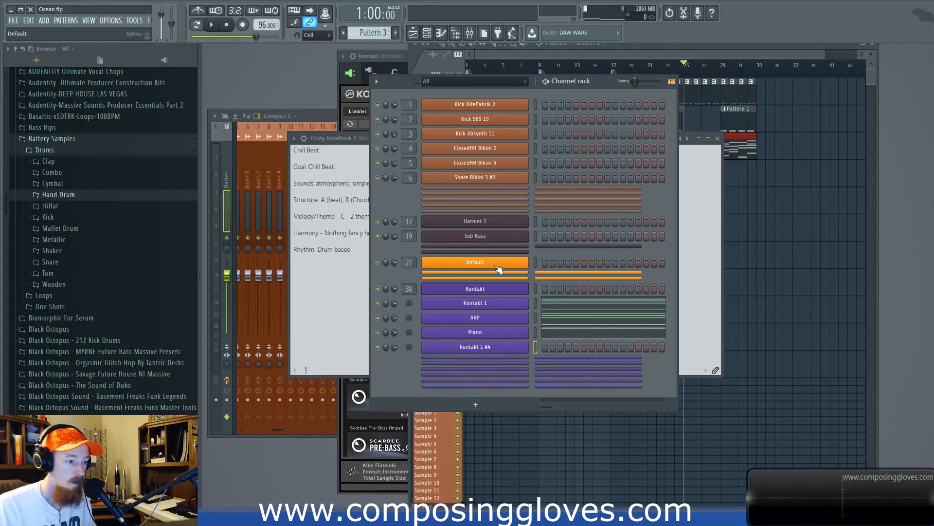
right_click(481, 347)
click(477, 349)
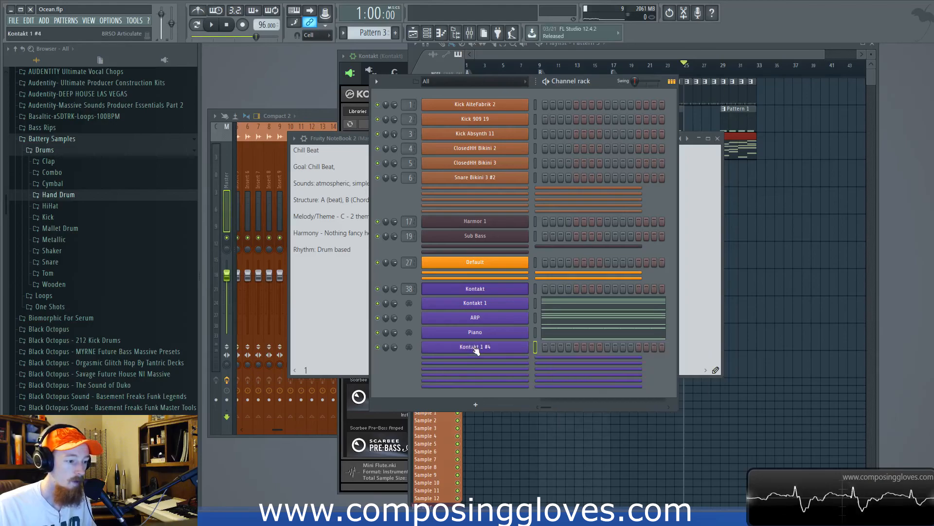
click(350, 264)
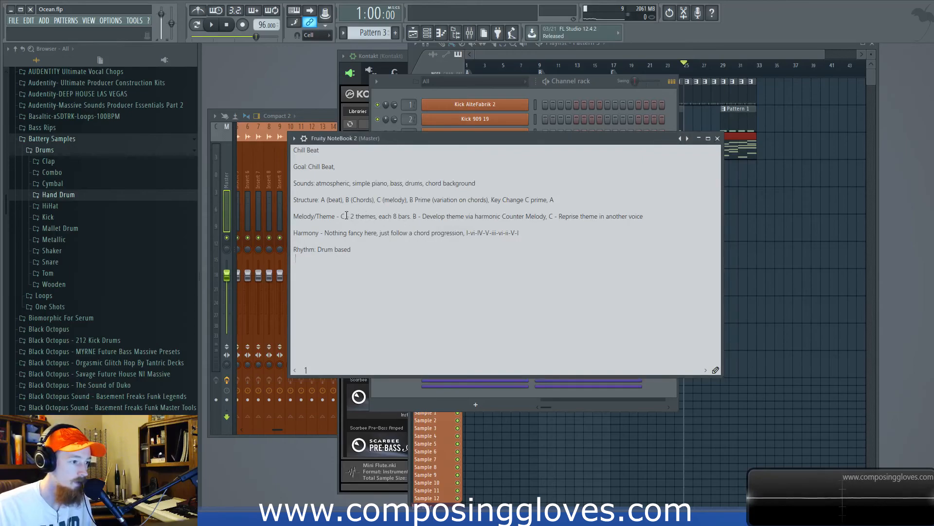
drag(521, 218, 608, 217)
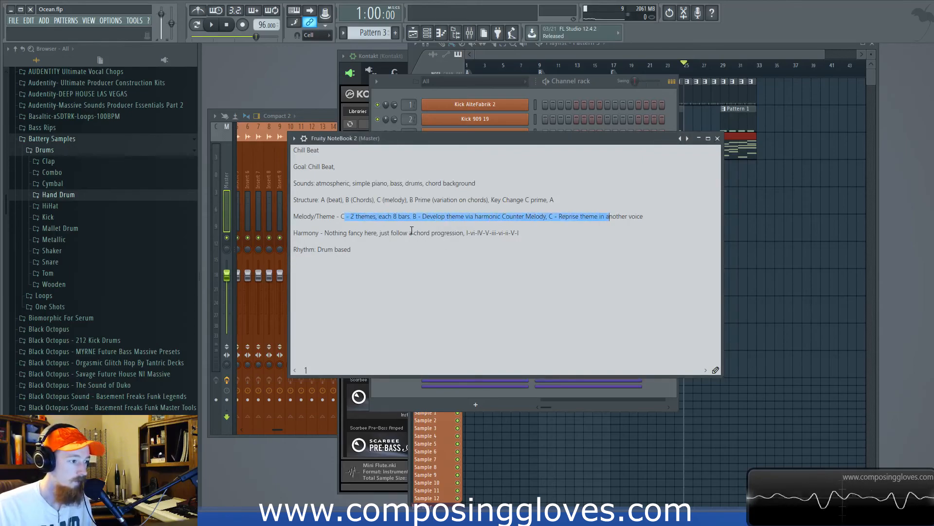
drag(412, 231, 493, 220)
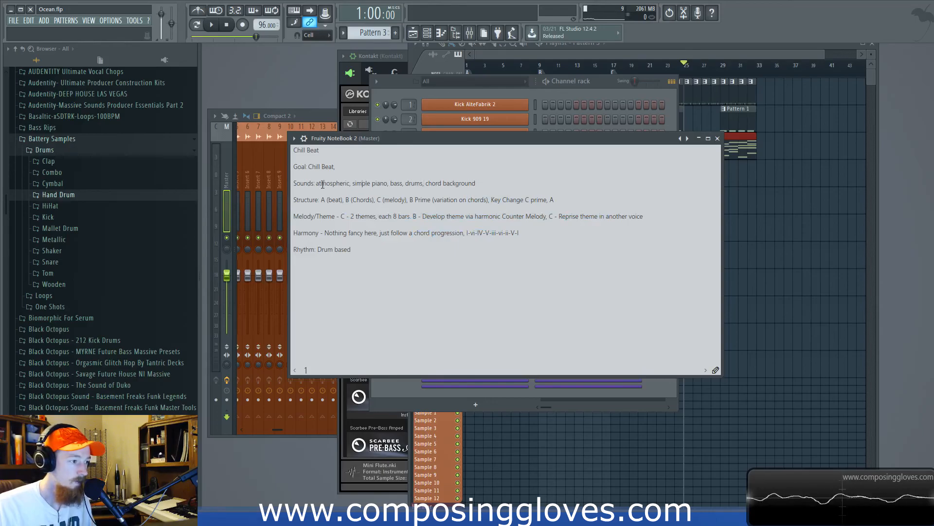
click(405, 386)
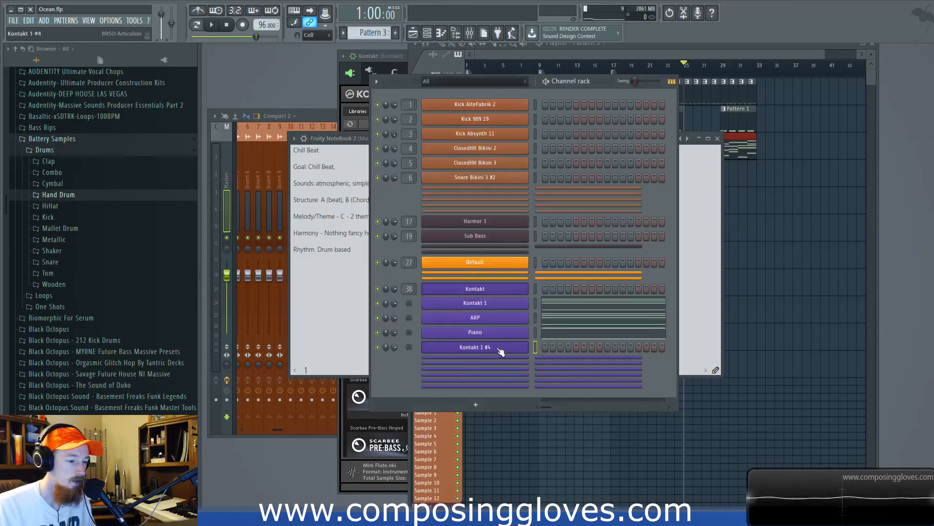
- Load the Horn Solo instrument from the Spitfire Symphonic Brass library into the Kontakt rack
click(355, 478)
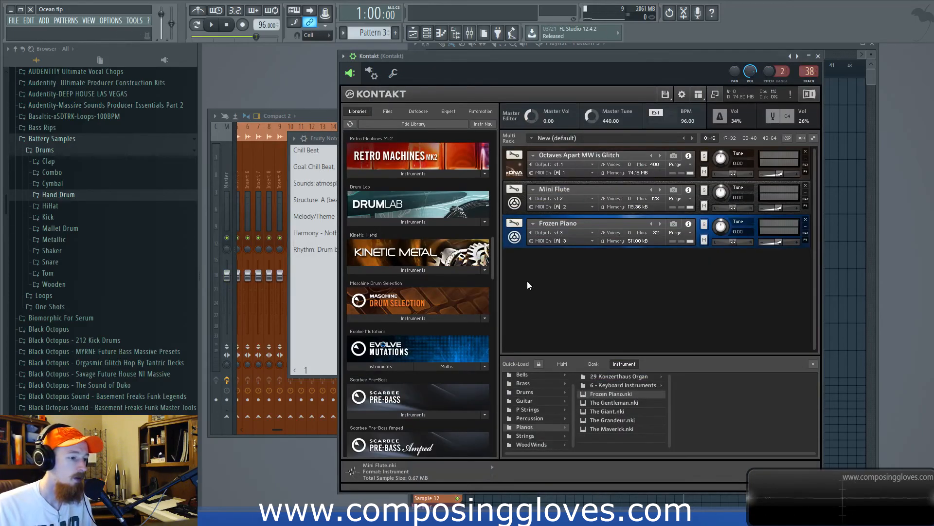
drag(492, 269, 491, 171)
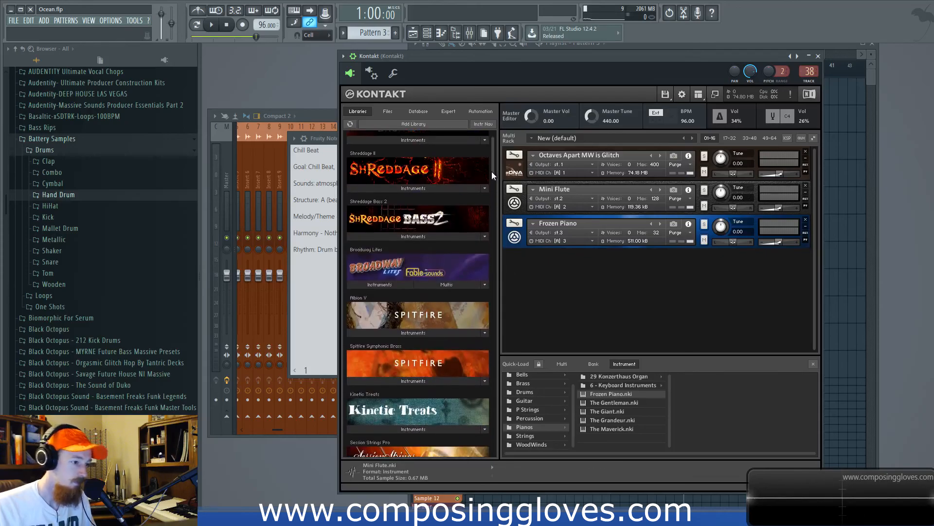
click(448, 381)
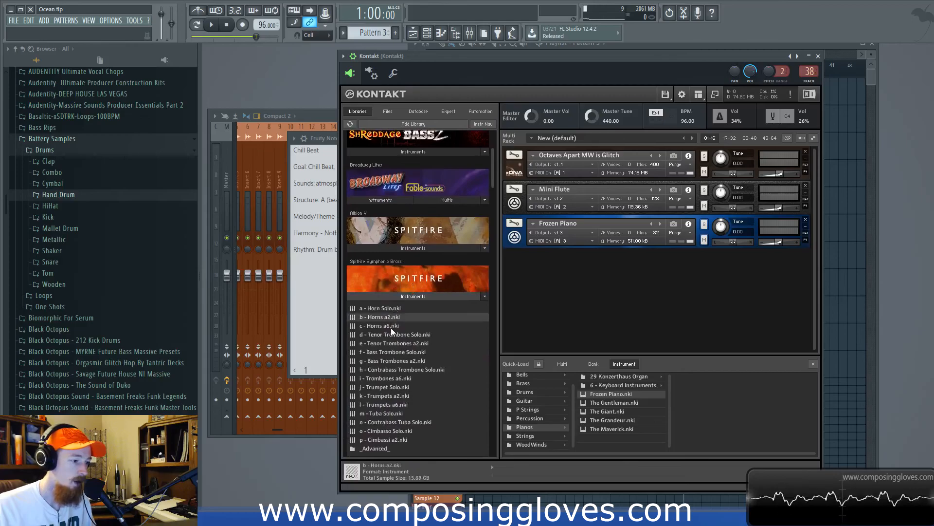
double_click(383, 307)
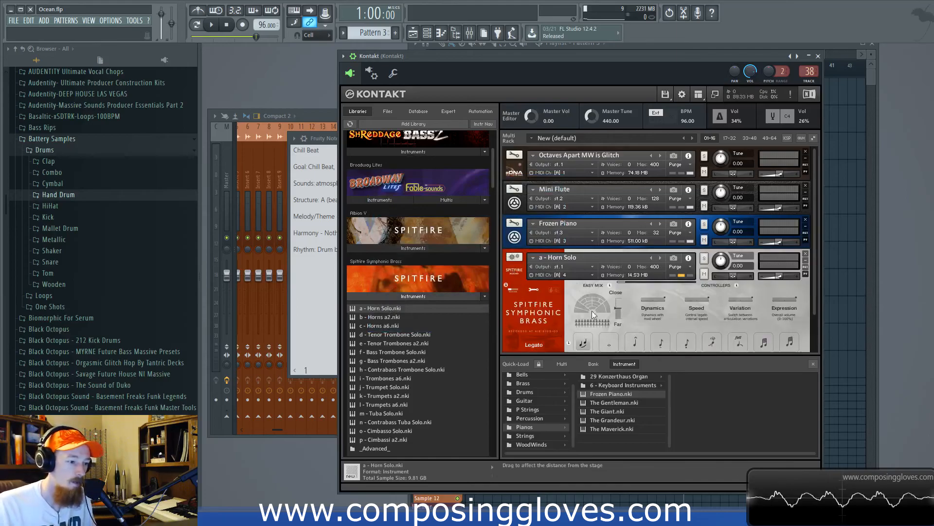
- Set the Horn Solo's mic mix distance to 38% and apply the Symphonic Brass preset "a - Horn Solo" to the Kontakt 1 #4 channel
drag(618, 308, 619, 314)
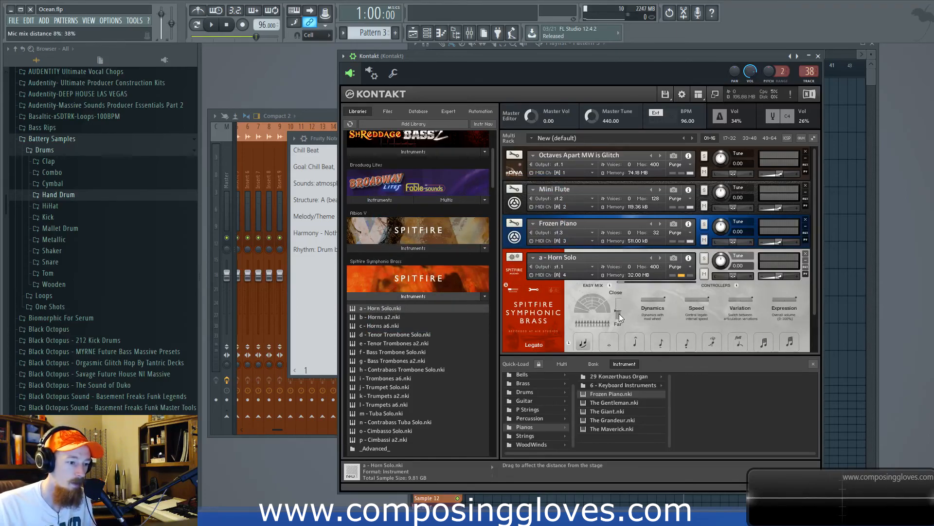
key(F6)
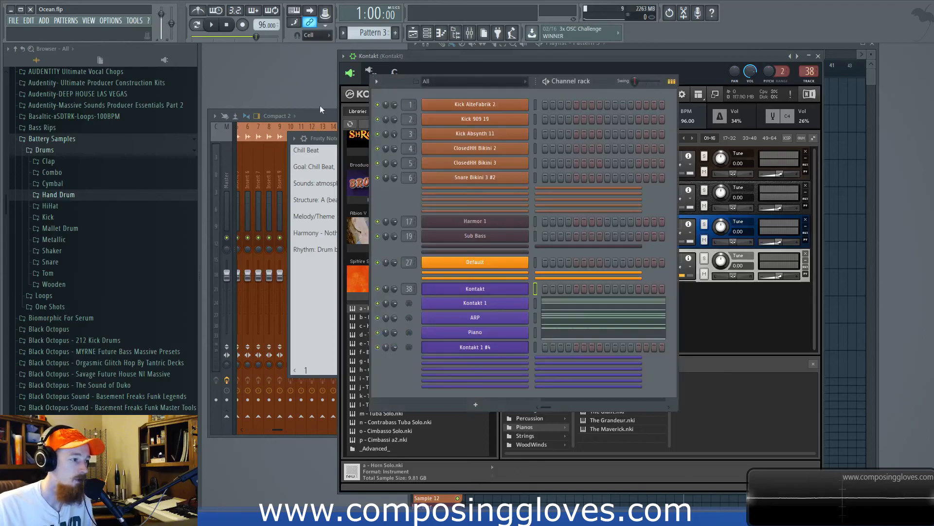
click(479, 349)
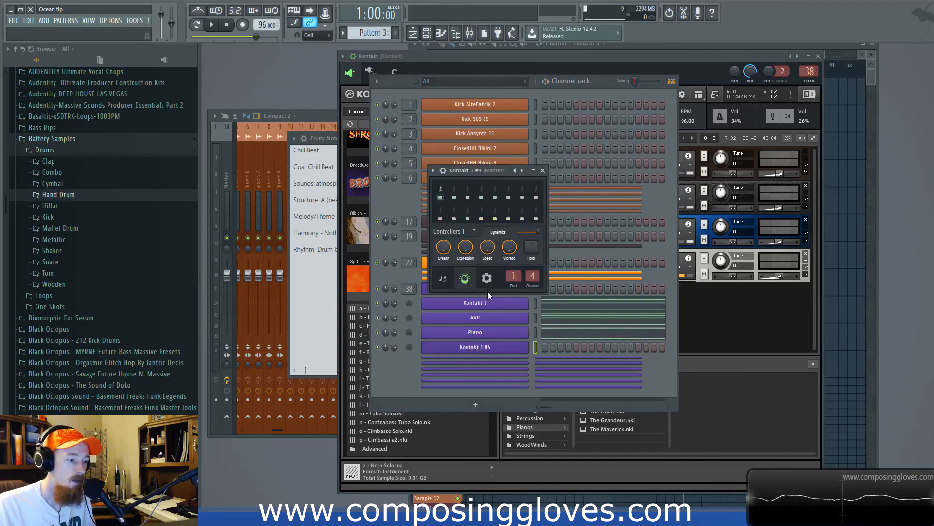
right_click(520, 173)
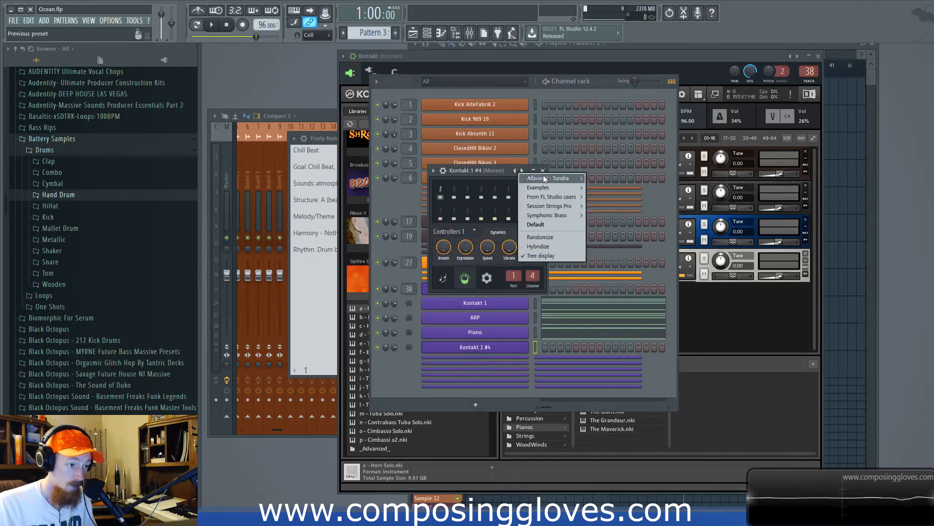
mouse_move(571, 216)
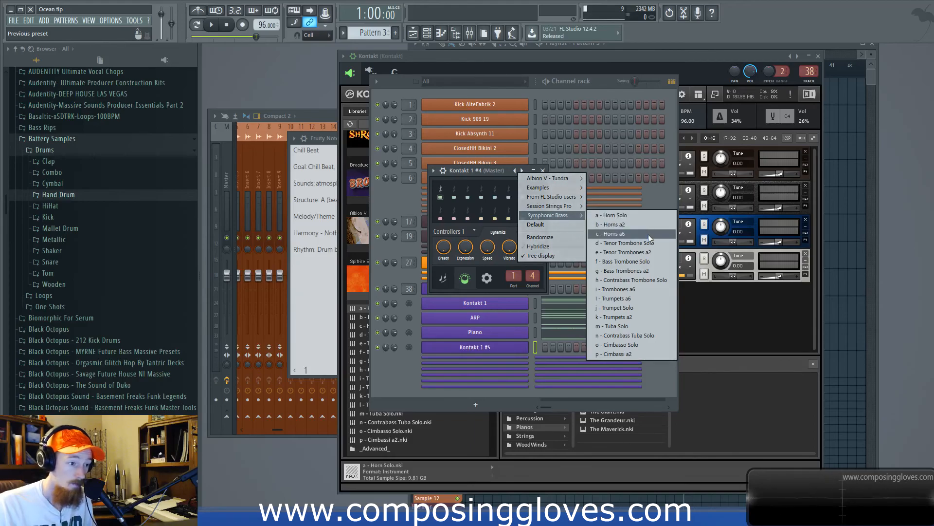
click(639, 213)
click(543, 170)
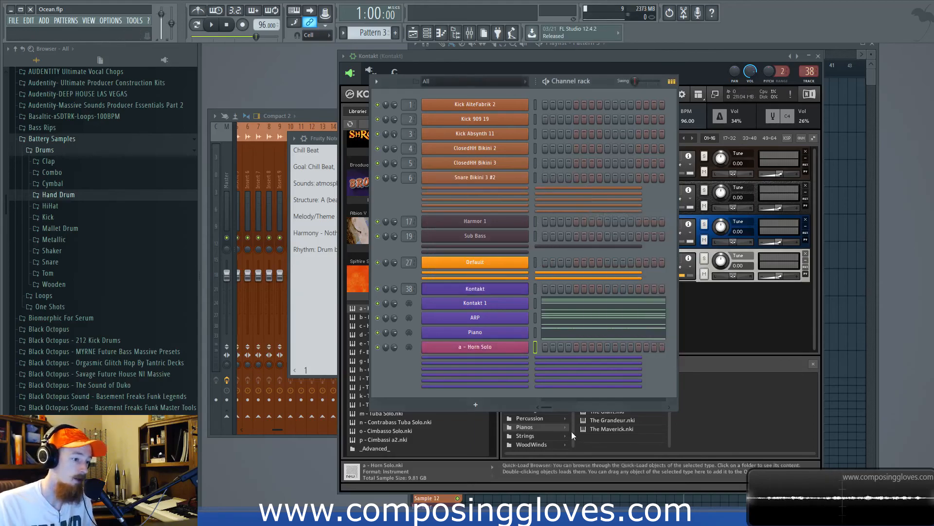
- In the a - Horn Solo channel's piano roll, place one-bar notes C6 at the start of bar 1 and E6 on its fourth beat
right_click(519, 345)
click(540, 348)
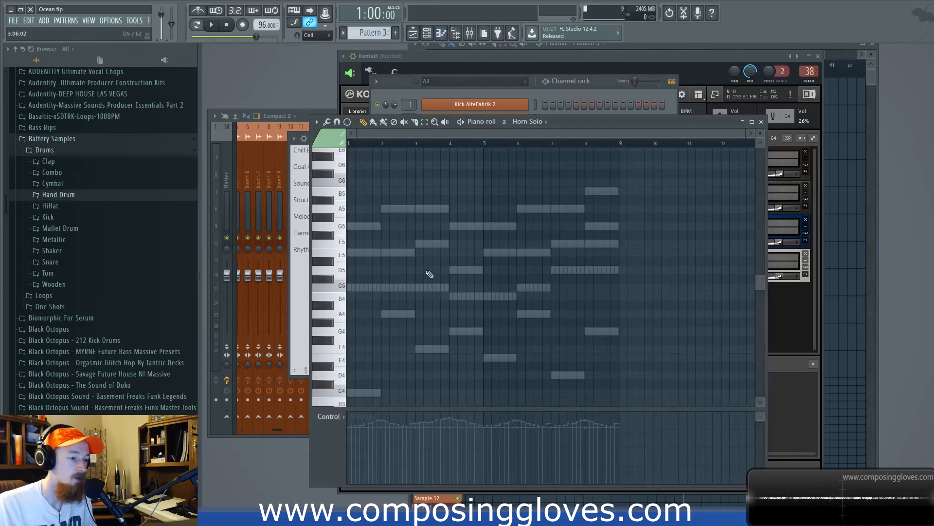
scroll(430, 274, up, 2)
click(352, 278)
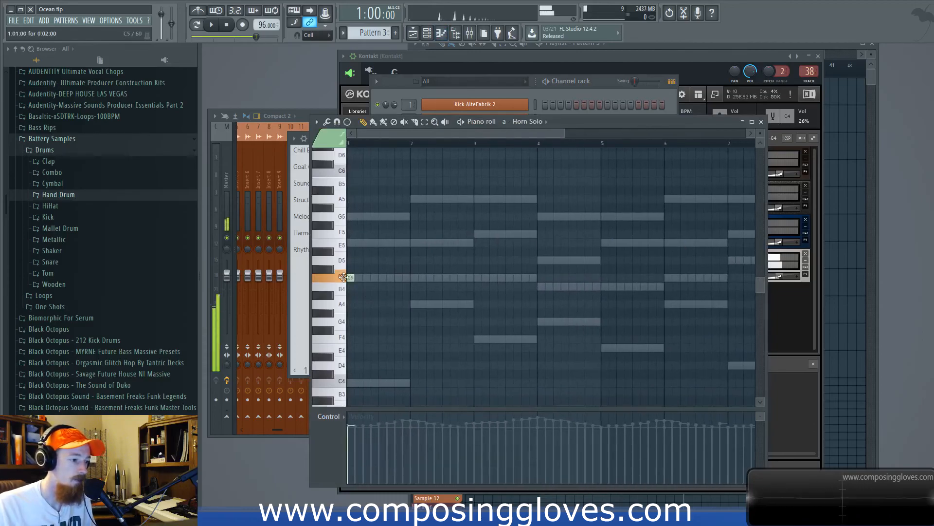
drag(387, 279, 398, 172)
key(space)
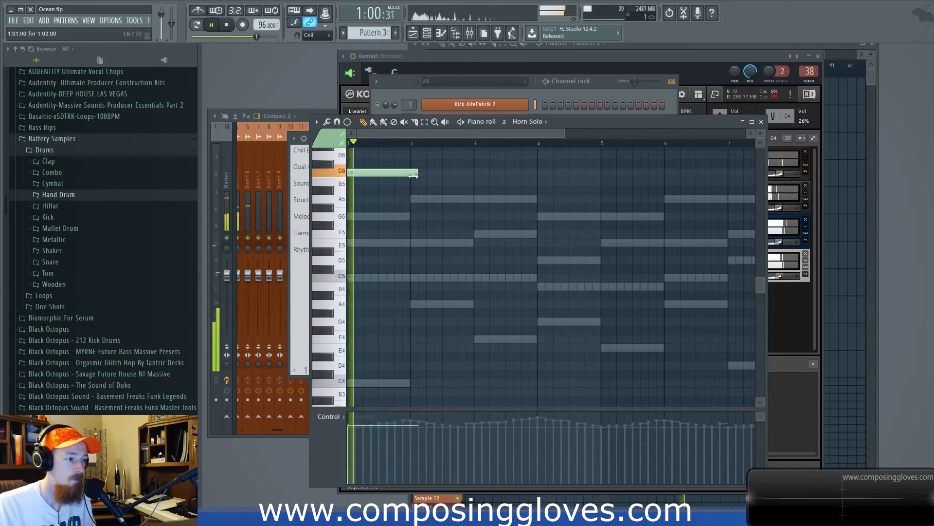
click(398, 217)
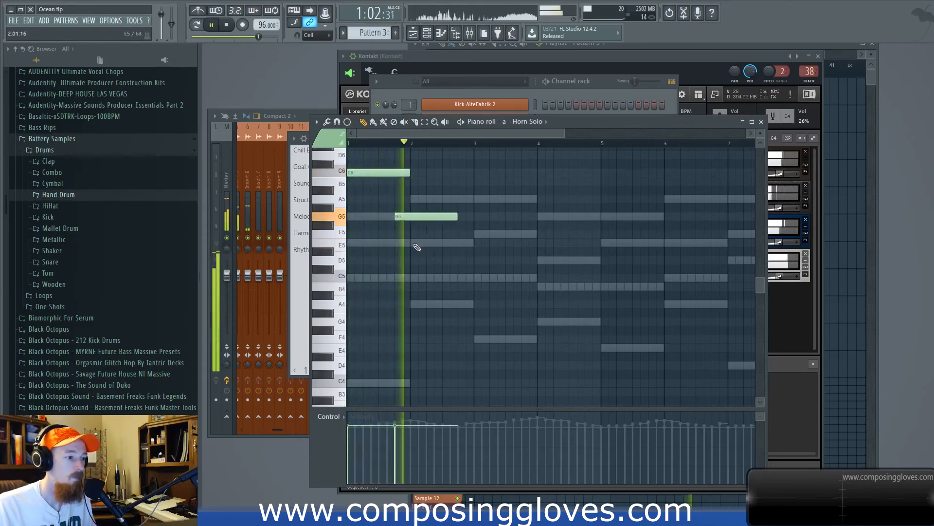
scroll(417, 232, up, 3)
drag(411, 266, 415, 184)
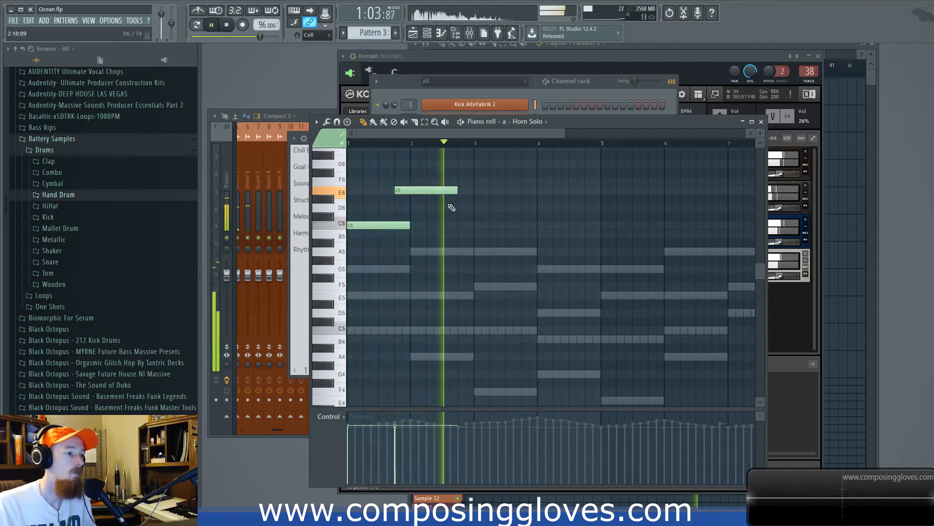
- Continue the horn melody with one-bar notes D6 and C6 on beats three and four of bar 3, and G5 at bar 4
click(507, 207)
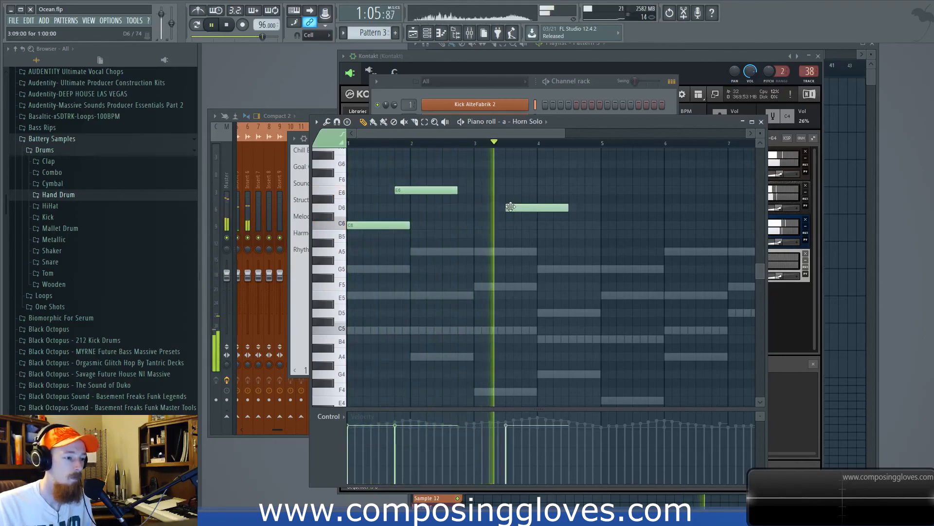
key(space)
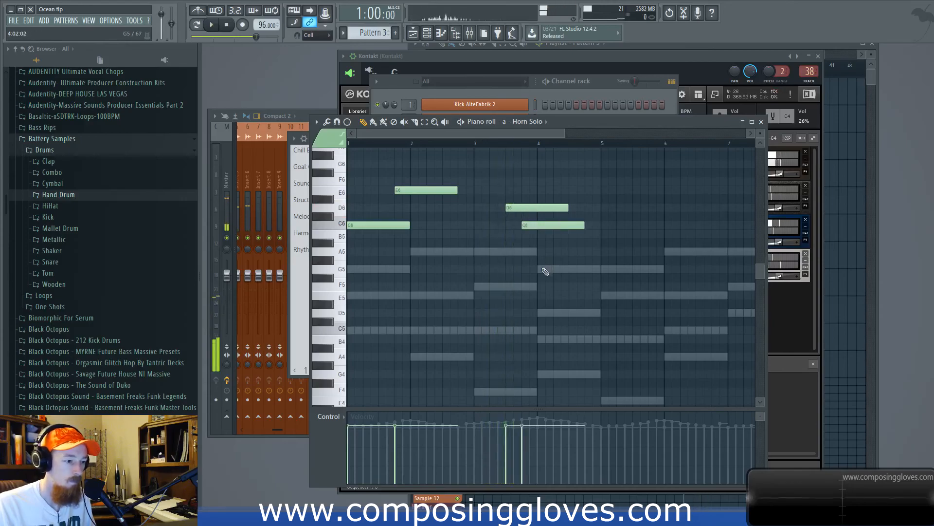
key(space)
scroll(599, 238, down, 1)
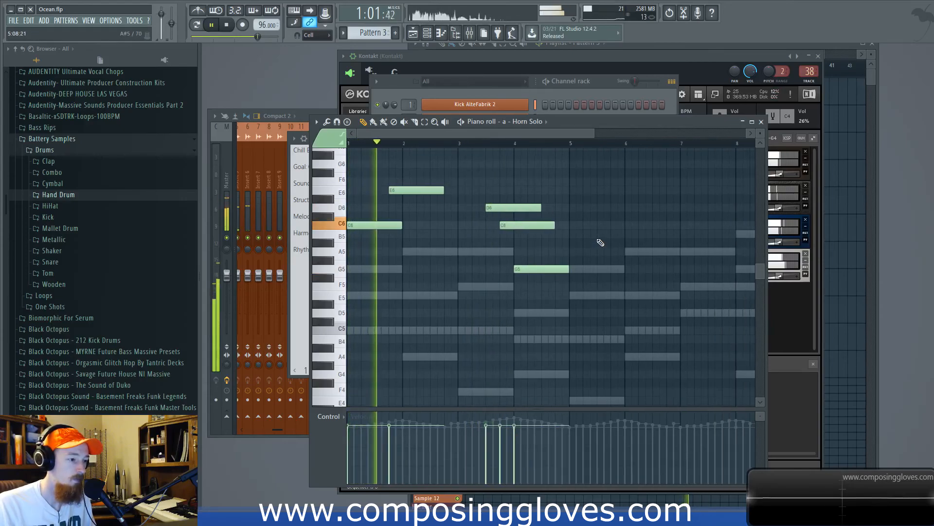
- Shorten the horn's bar 4 G5 note slightly and add E5, A5 and G5 on beats one, three and four of bar 5
drag(601, 242, 573, 248)
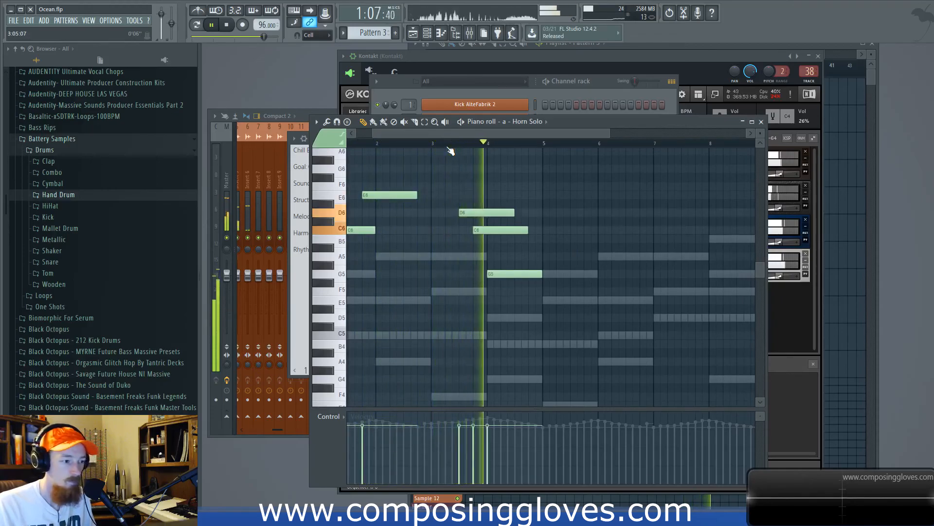
click(548, 300)
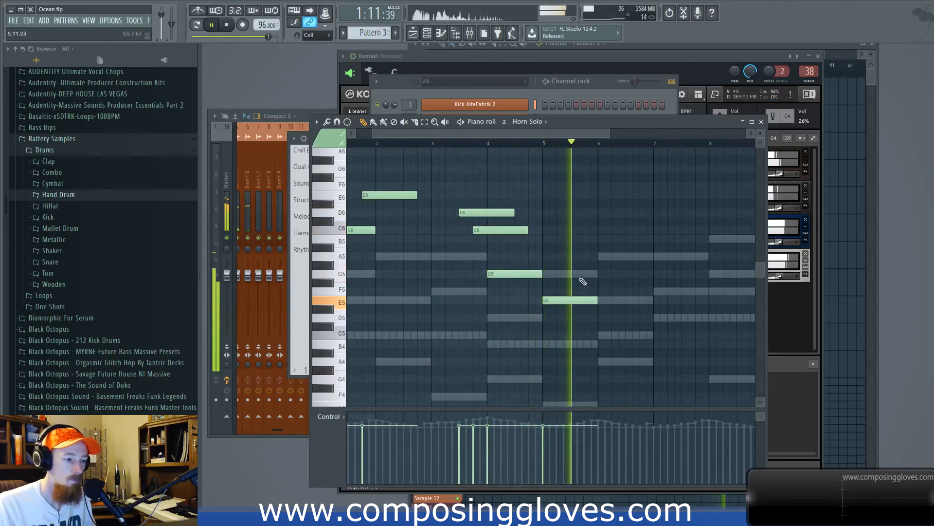
click(595, 273)
key(space)
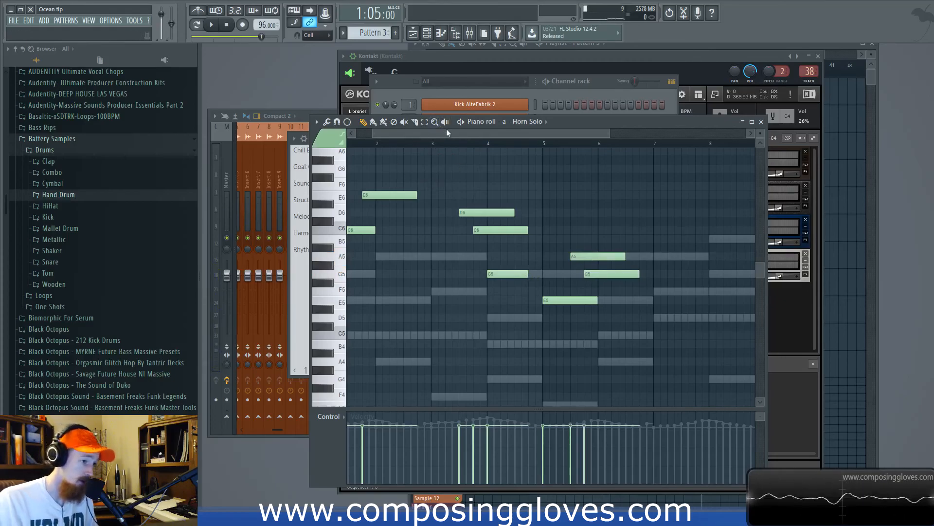
drag(447, 132, 432, 133)
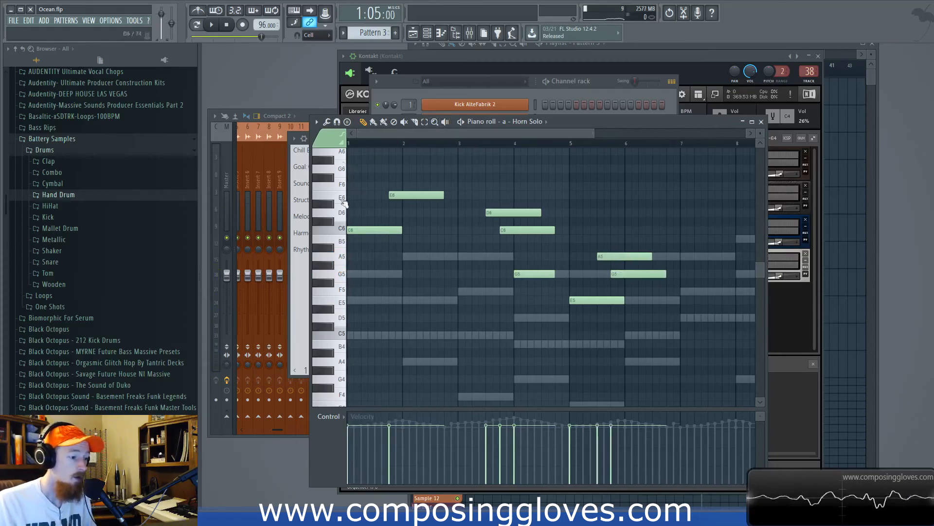
- Open the a - Horn Solo channel's controllers and adjust its Dynamics (CC #1) to about 105
click(467, 97)
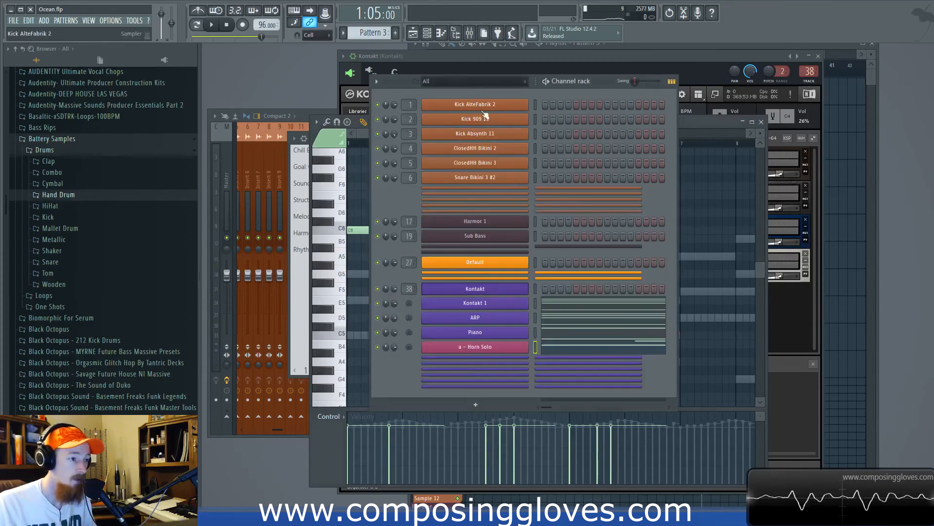
click(491, 348)
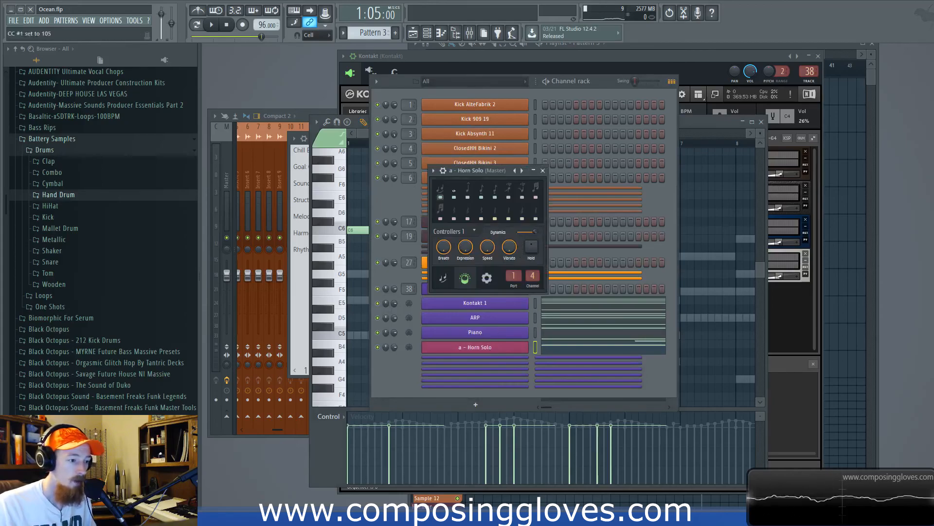
- Open the Horn Solo's Dynamics controller events in the piano roll, draw a rising ramp across bar 1 and play it
right_click(536, 230)
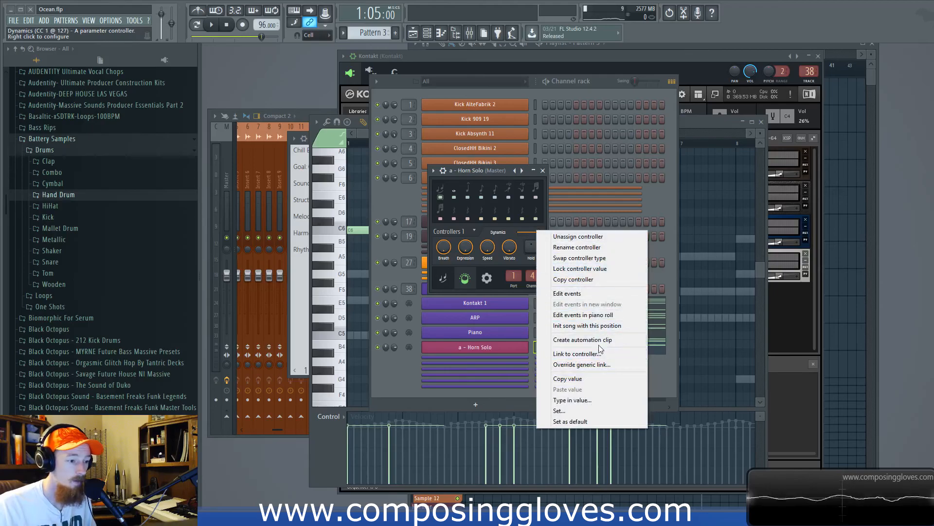
click(623, 320)
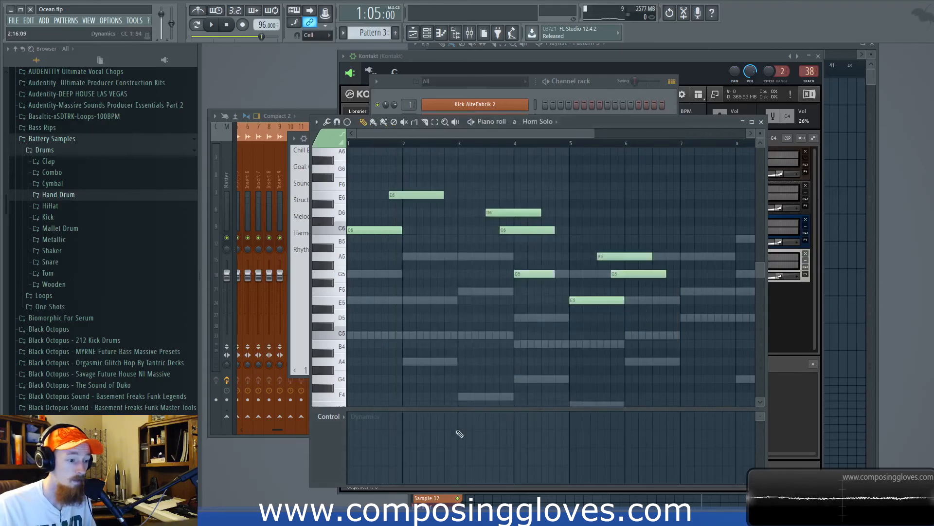
click(396, 425)
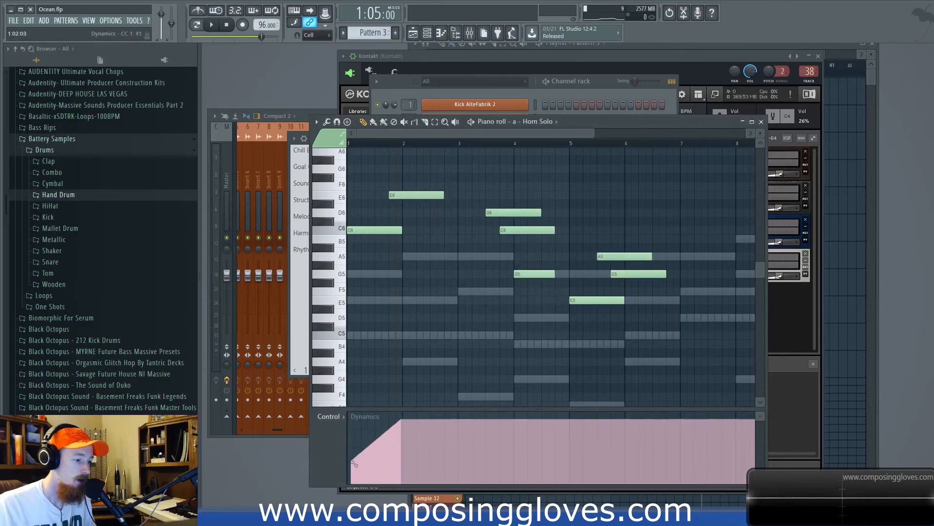
key(space)
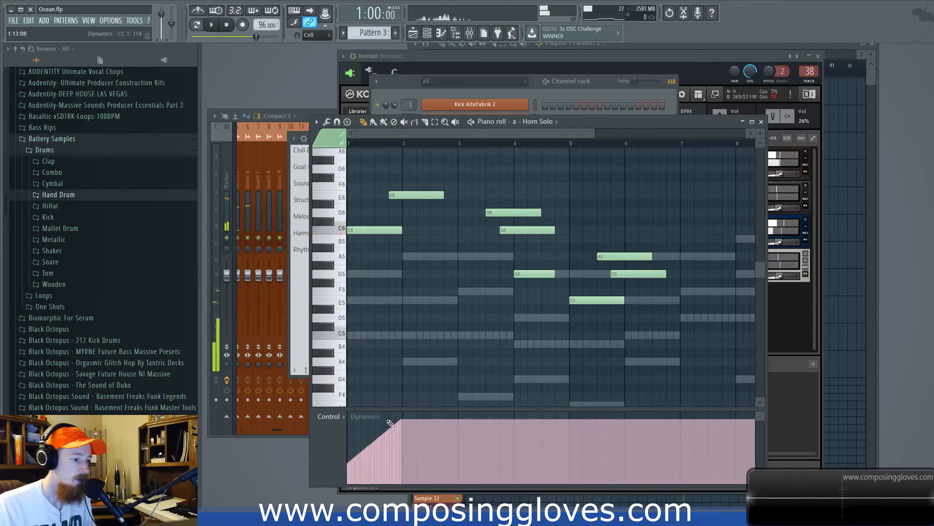
- Redraw the Dynamics curve to stay high through bar 1, dip across bars 2 and 3, and swell back up from bar 4
mouse_move(341, 422)
mouse_down()
mouse_move(385, 427)
mouse_move(435, 461)
mouse_up()
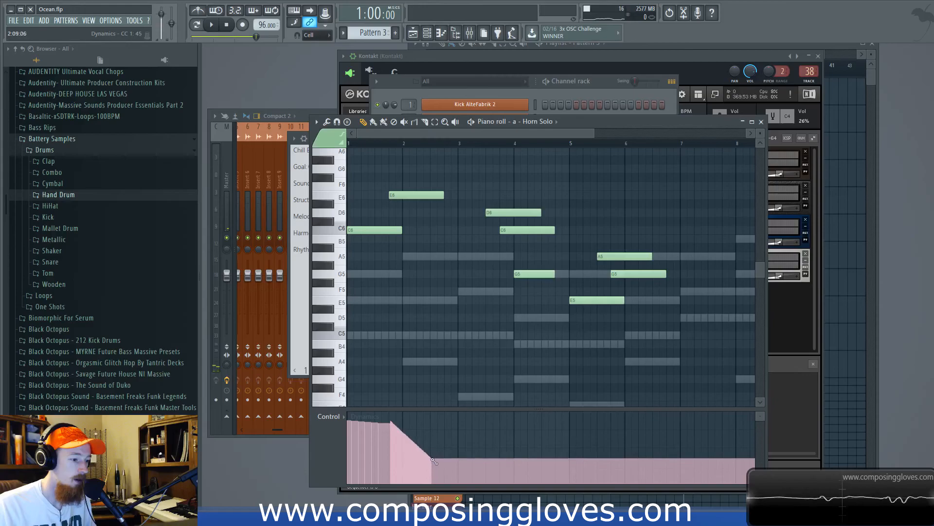
key(space)
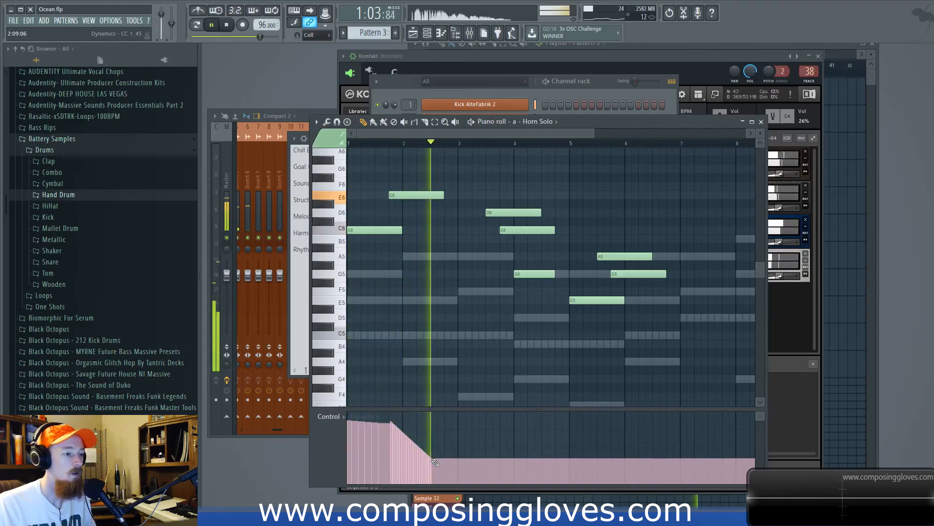
drag(412, 436, 437, 448)
mouse_move(398, 423)
mouse_down()
mouse_move(491, 442)
mouse_move(531, 422)
mouse_move(637, 421)
mouse_up()
key(space)
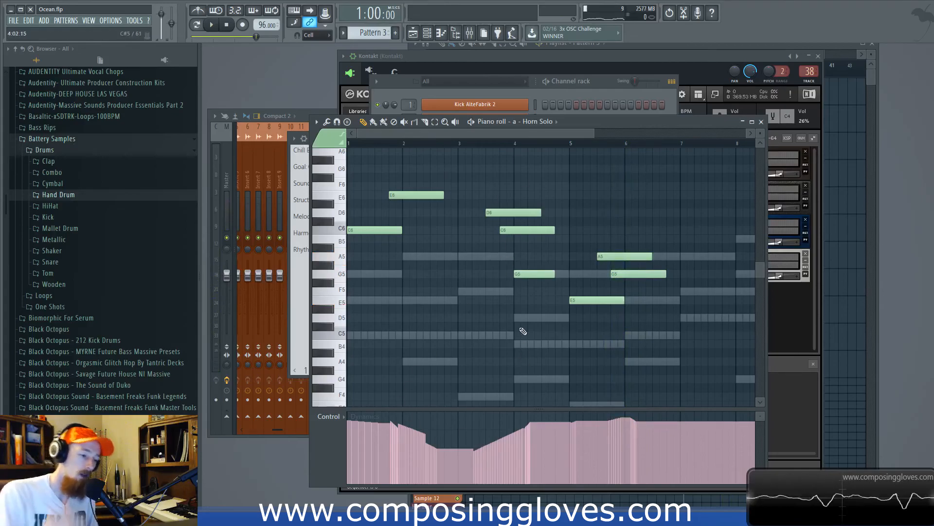
- Play the Horn Solo and smooth the Dynamics curve at the start of the pattern and around bar 2
key(space)
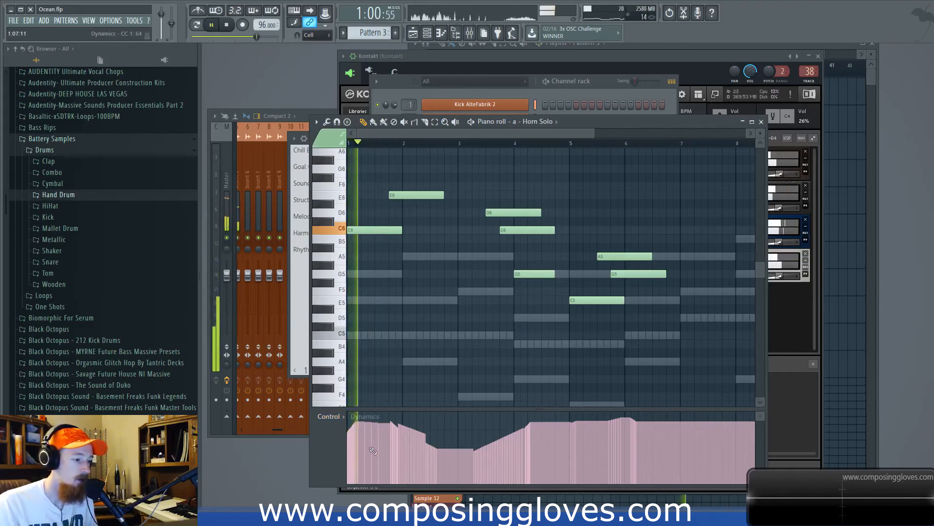
key(space)
key(space)
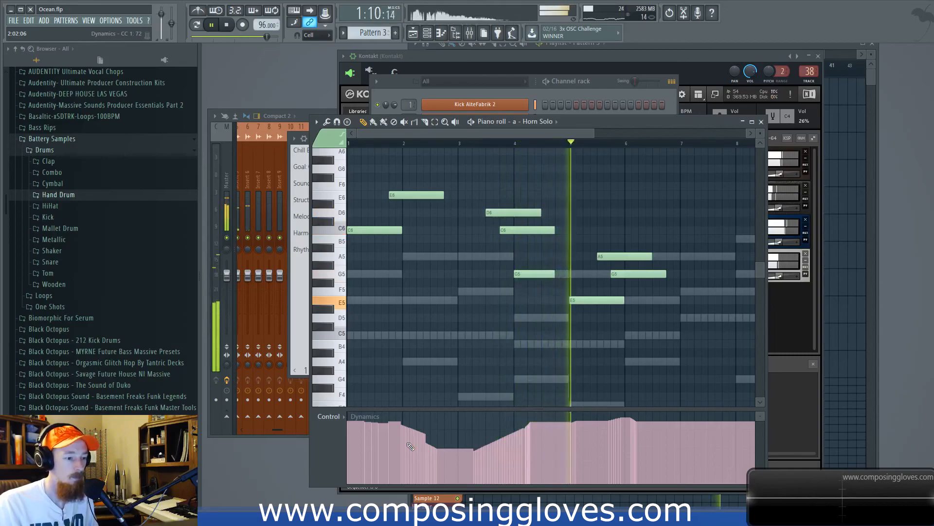
- Add an E5 note from step 5 to the end of bar 6, trying it on F5 as well during playback
drag(563, 354, 503, 338)
scroll(557, 342, up, 2)
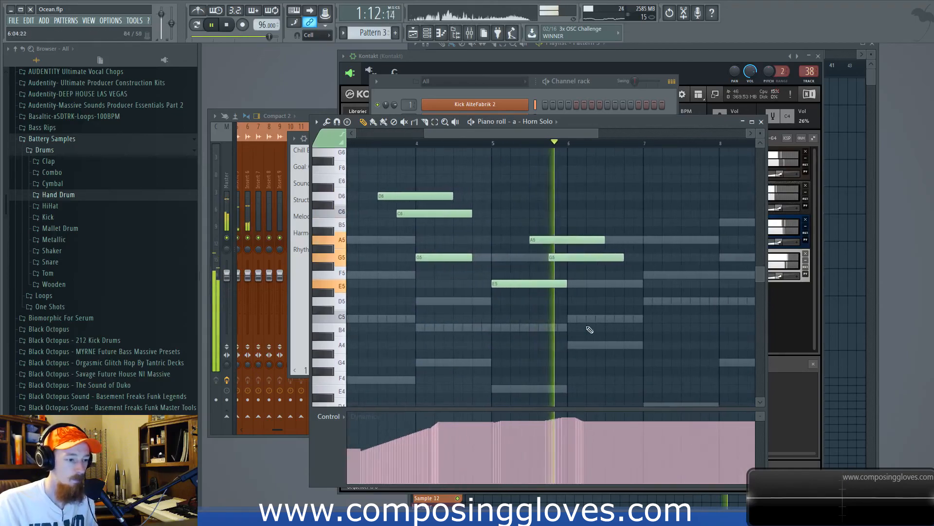
drag(609, 305, 532, 301)
key(space)
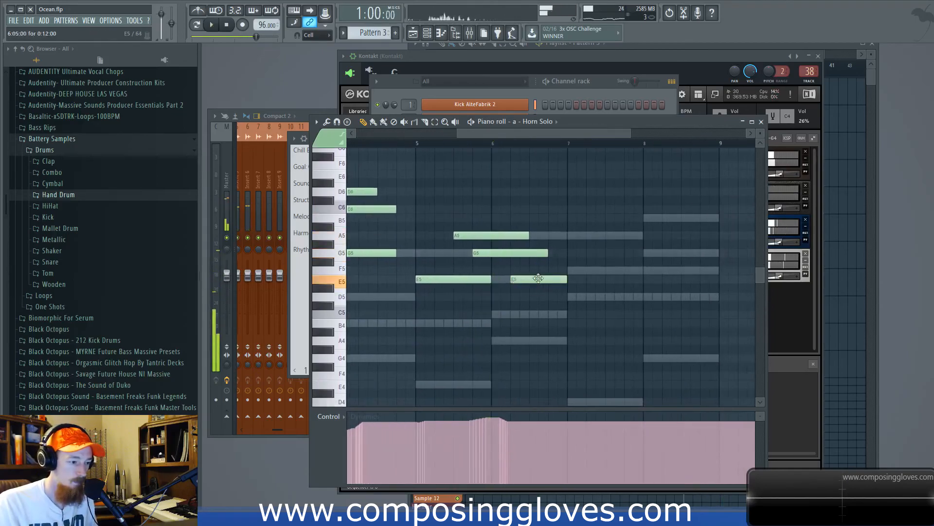
click(419, 146)
key(space)
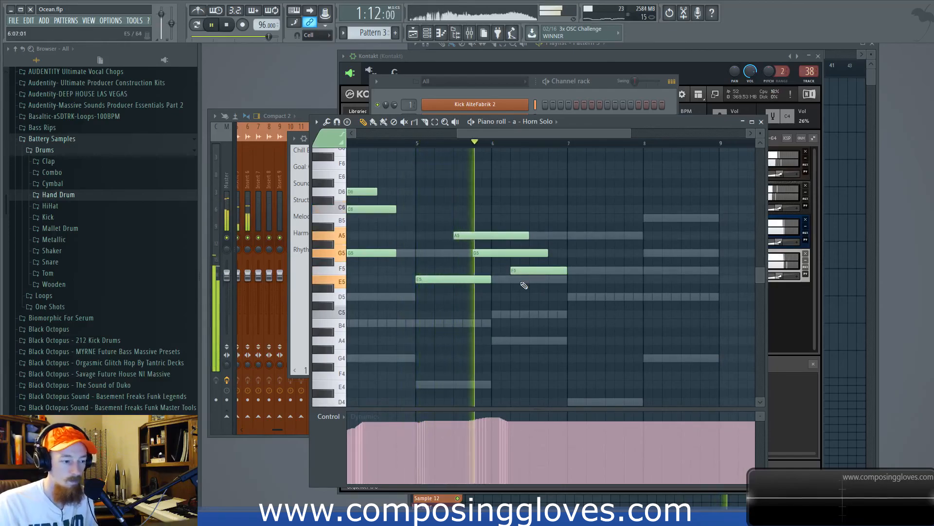
key(space)
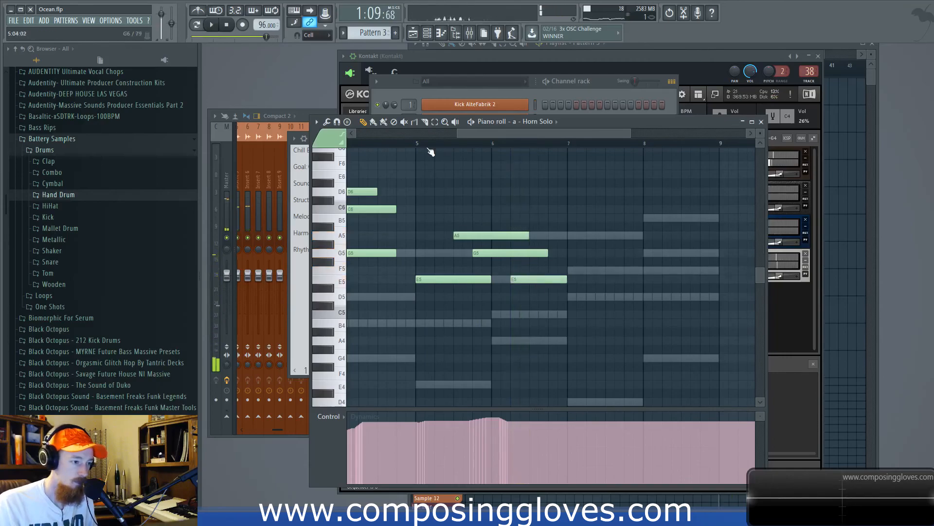
- Add an F5 note at the start of bar 7 with slightly raised Dynamics, and a D5 note at the start of bar 8
drag(521, 132, 530, 132)
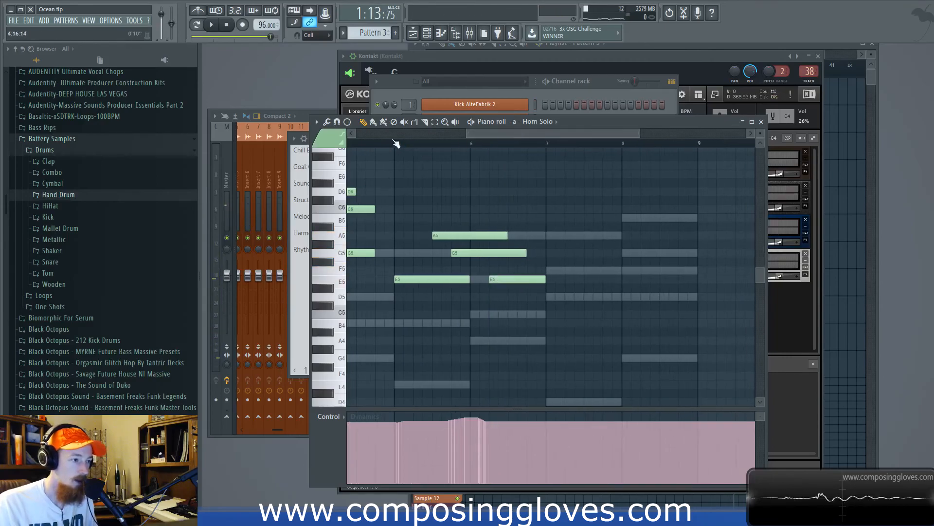
key(space)
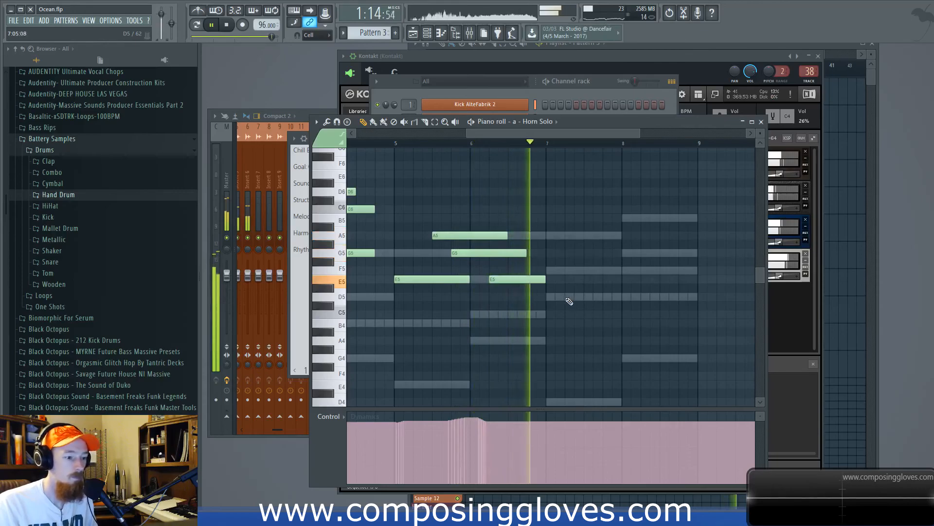
key(space)
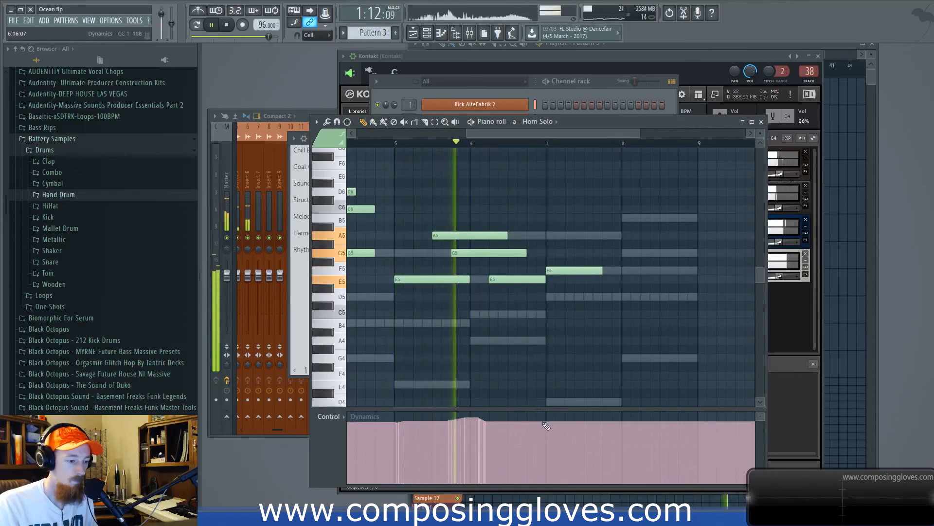
drag(544, 421, 551, 417)
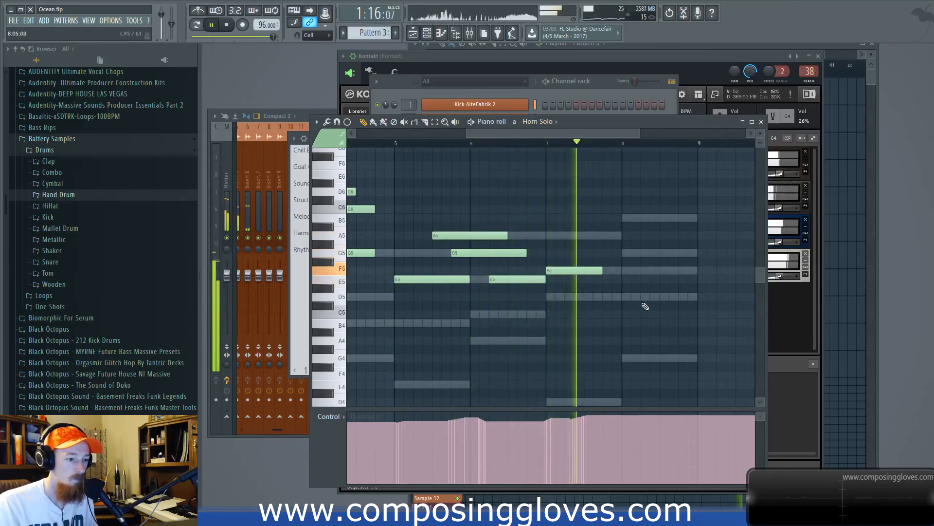
click(632, 297)
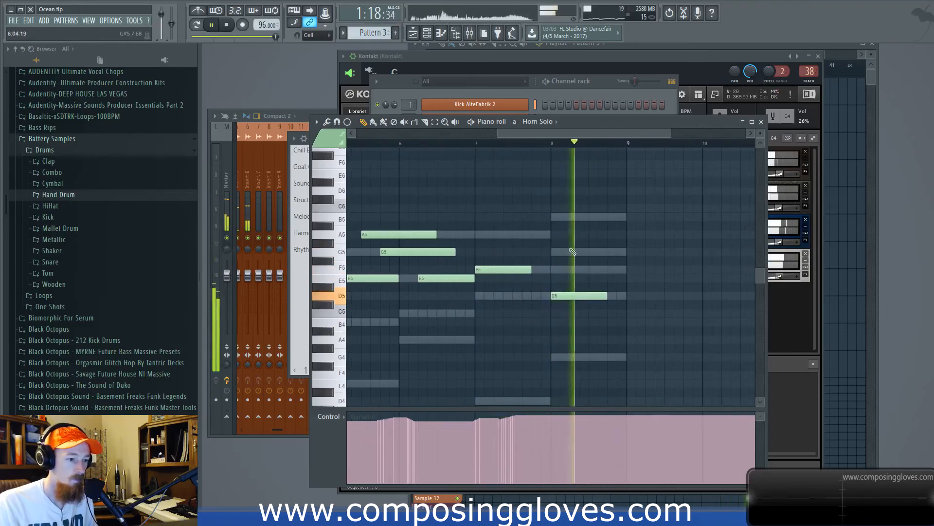
- Add a closing note at the start of bar 9, audition it on different pitches and settle it on C5
click(628, 340)
key(space)
drag(635, 357, 635, 330)
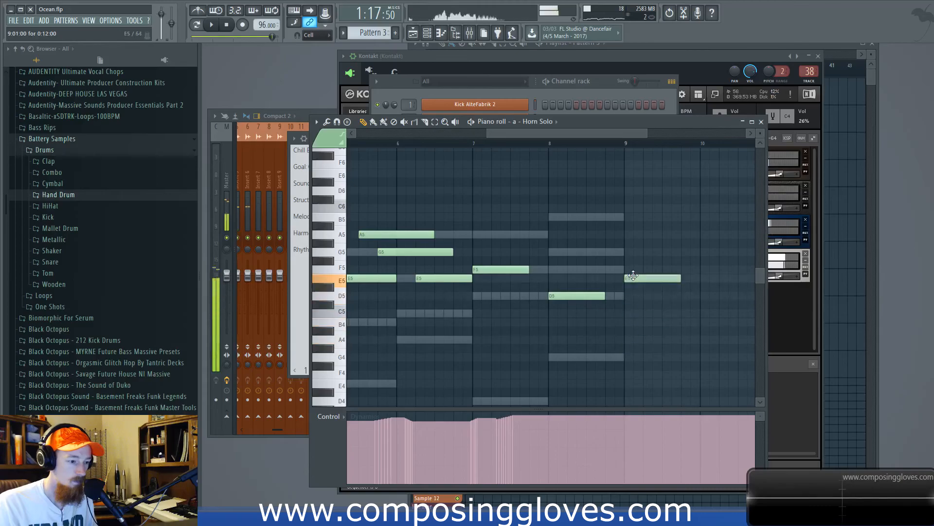
drag(635, 263, 639, 368)
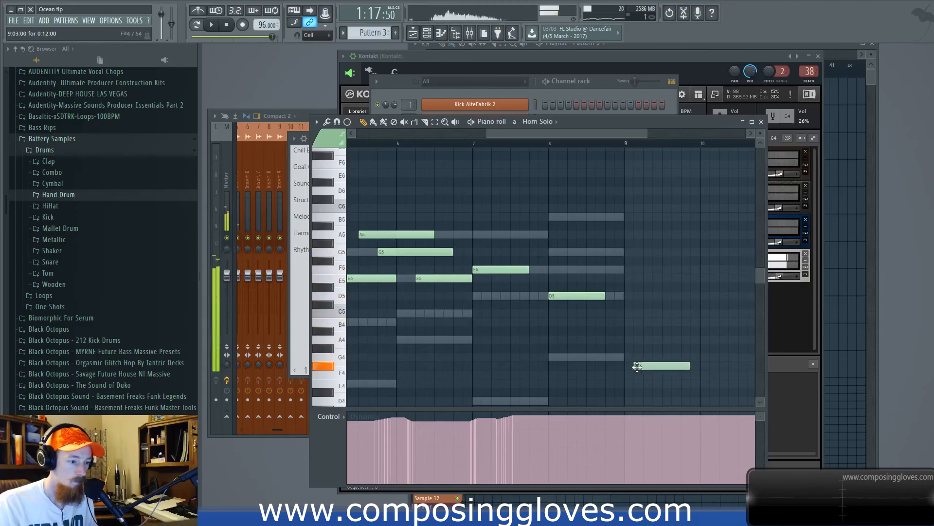
key(space)
key(space)
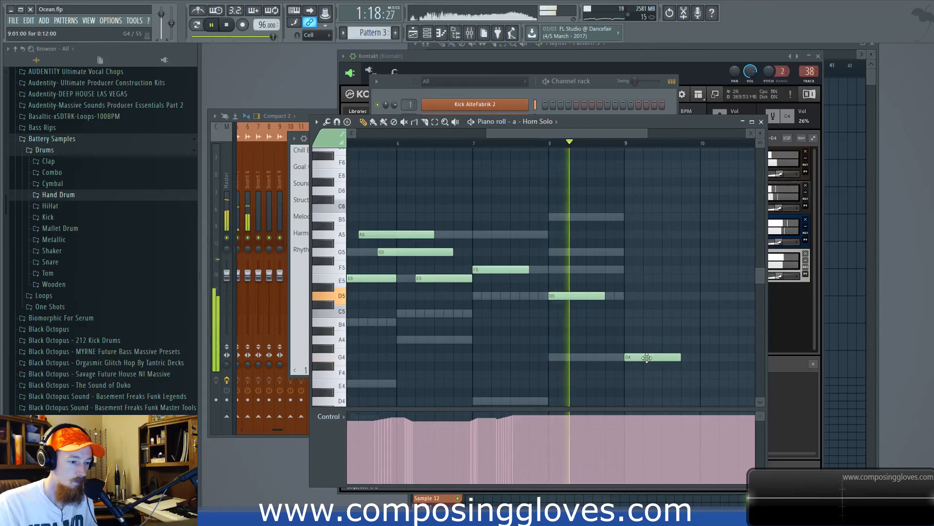
drag(647, 357, 647, 323)
key(space)
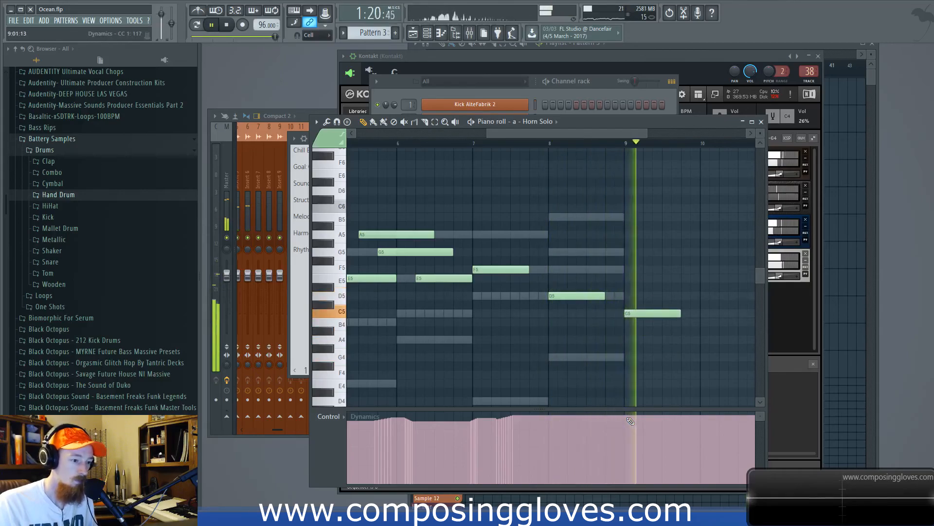
- Lengthen the final C5 note to about one and a half bars, fade the Dynamics down across it and play the ending
key(space)
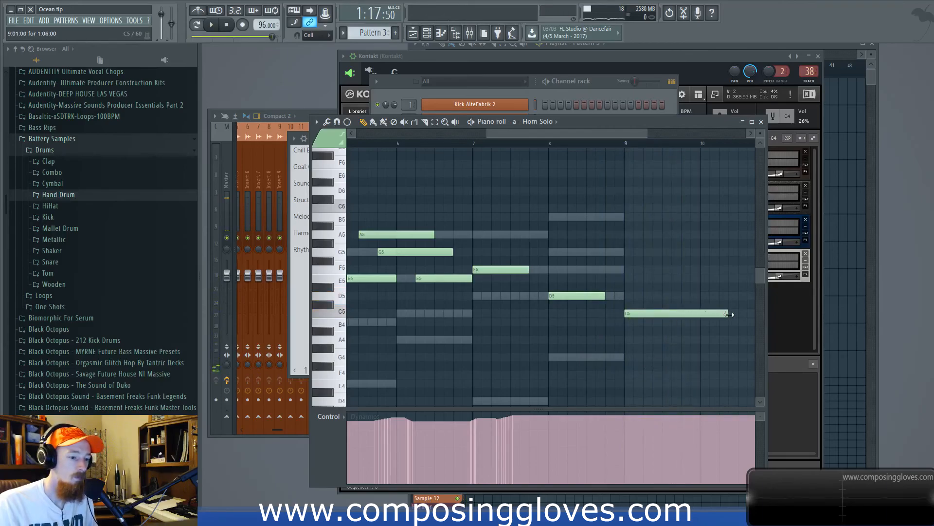
drag(647, 414, 744, 456)
key(space)
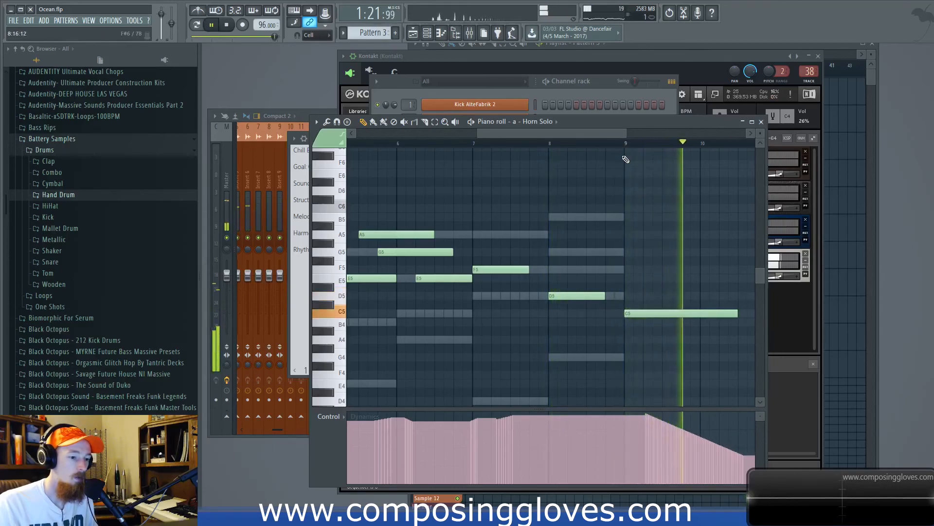
drag(676, 224, 608, 218)
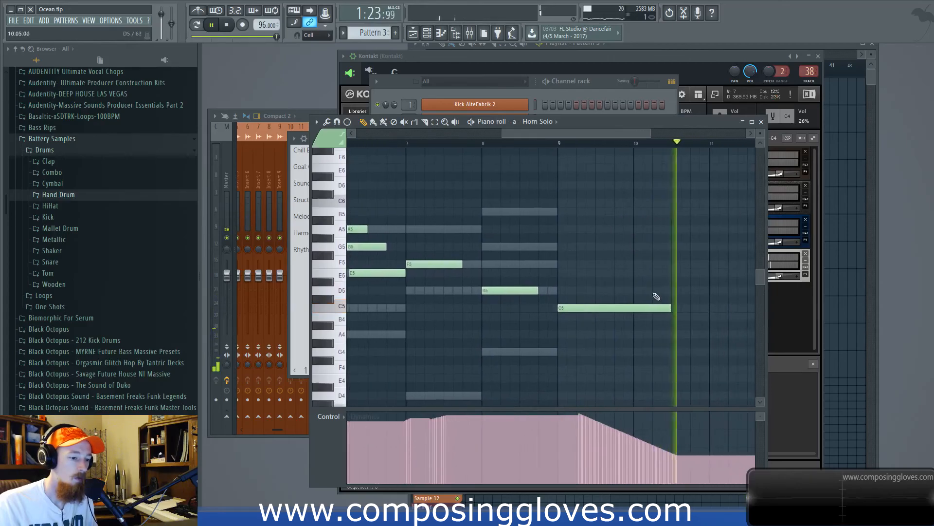
key(space)
- Duplicate the eight bars of clips on the playlist's Master and Extra 1 tracks into bars 33 to 40
click(711, 51)
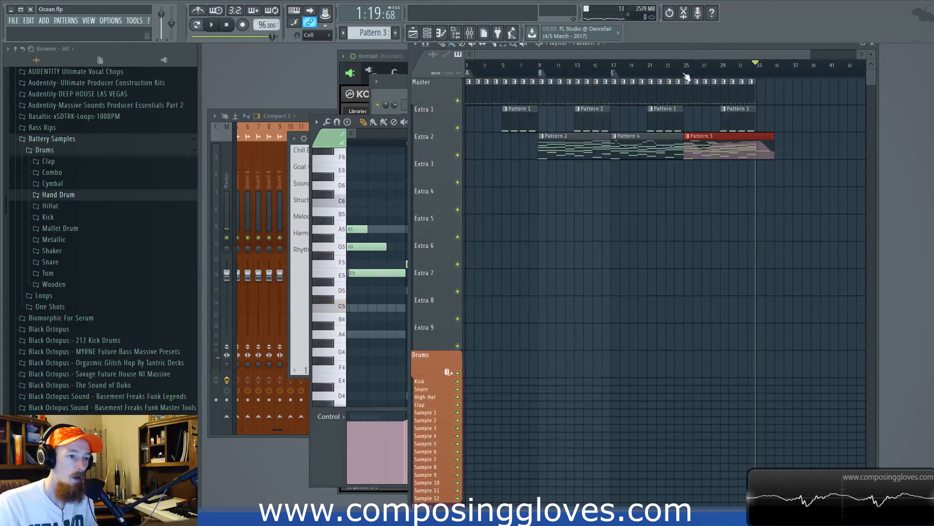
scroll(696, 104, up, 2)
drag(695, 107, 820, 109)
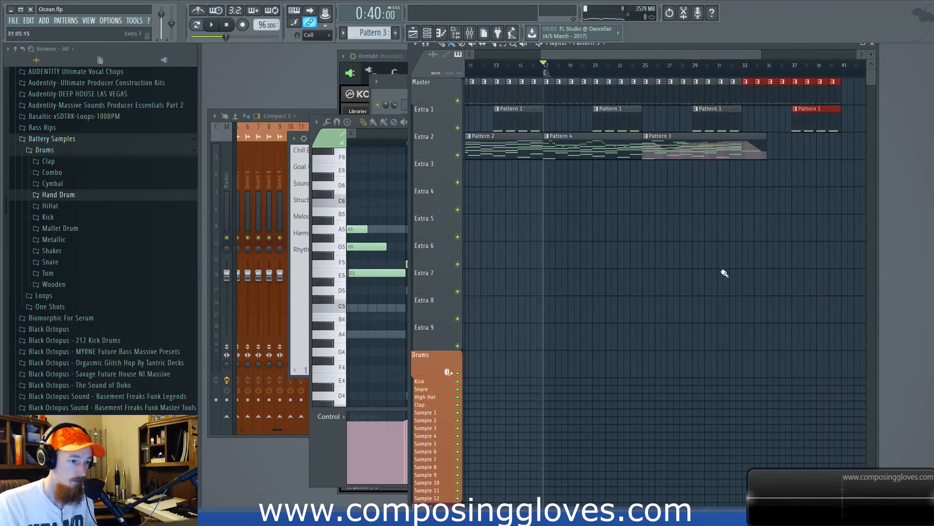
- Play the arrangement from bar 17 and from bar 25, bringing up the channel rack while listening
key(space)
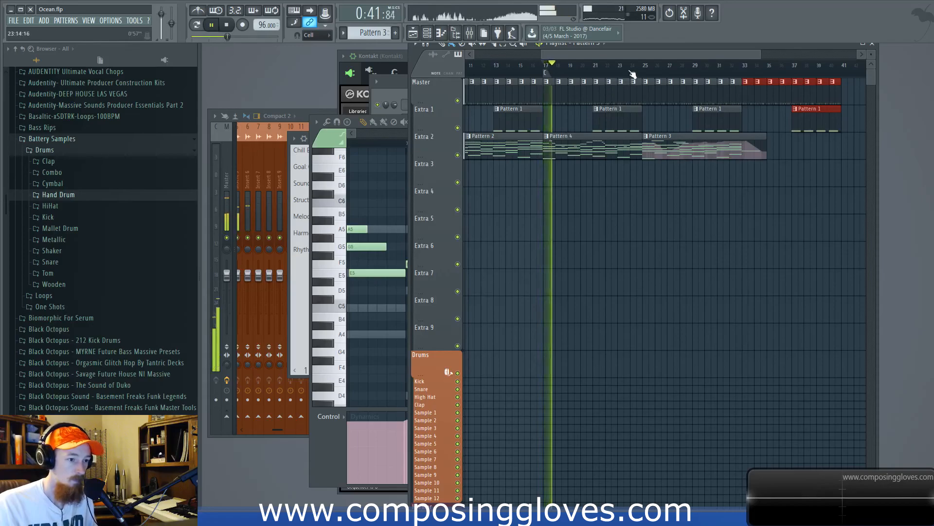
key(F6)
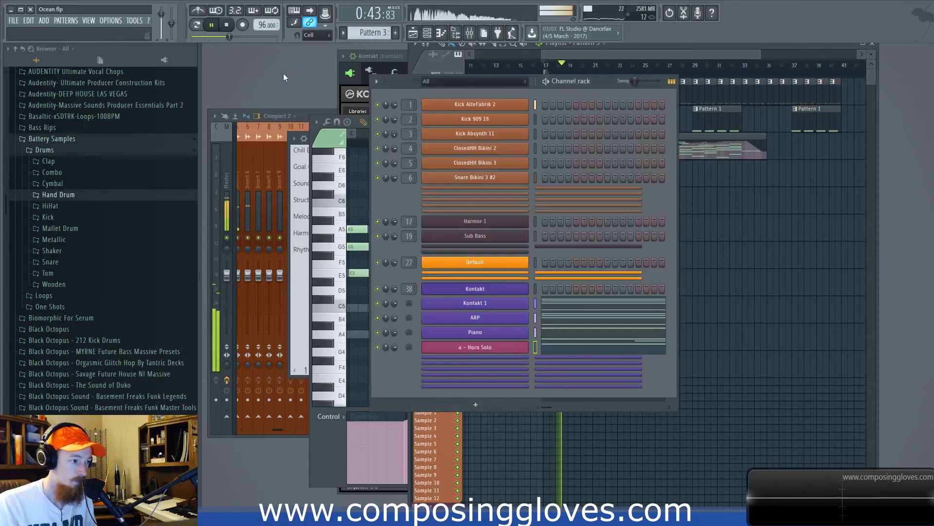
click(682, 55)
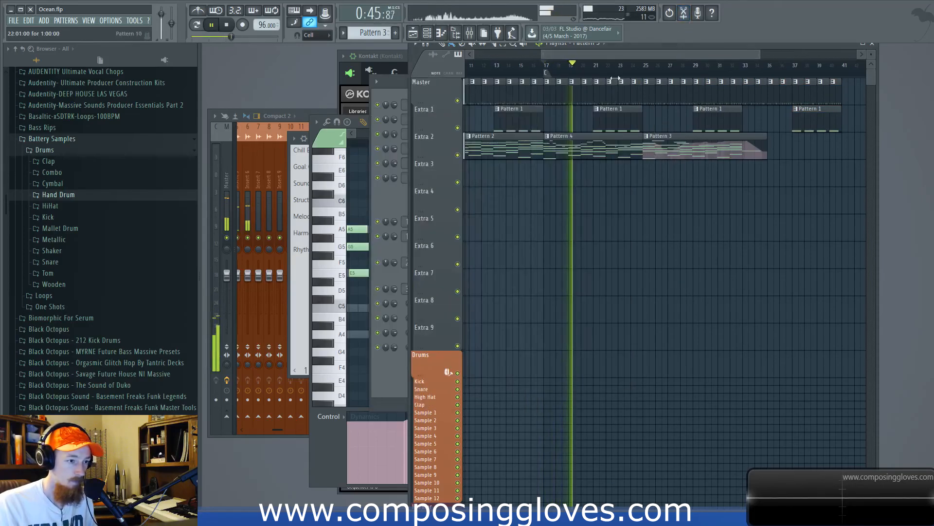
click(639, 65)
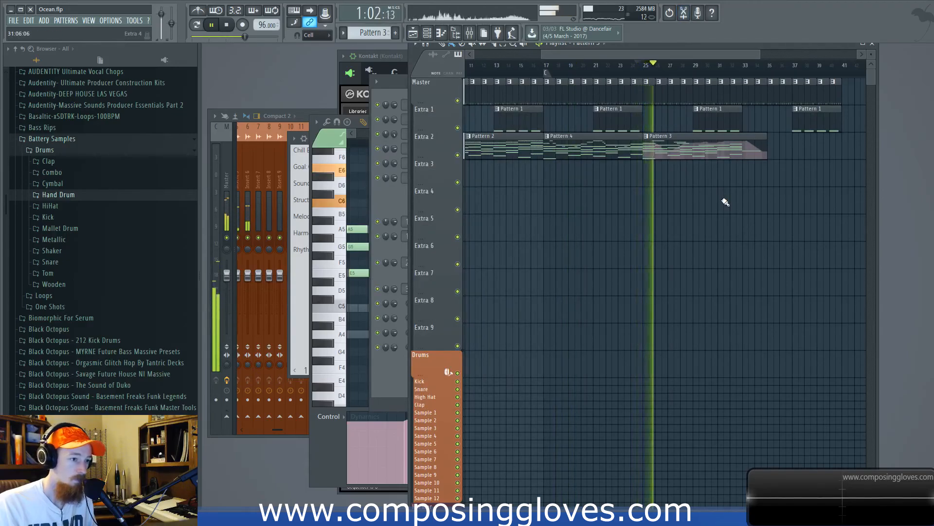
key(F6)
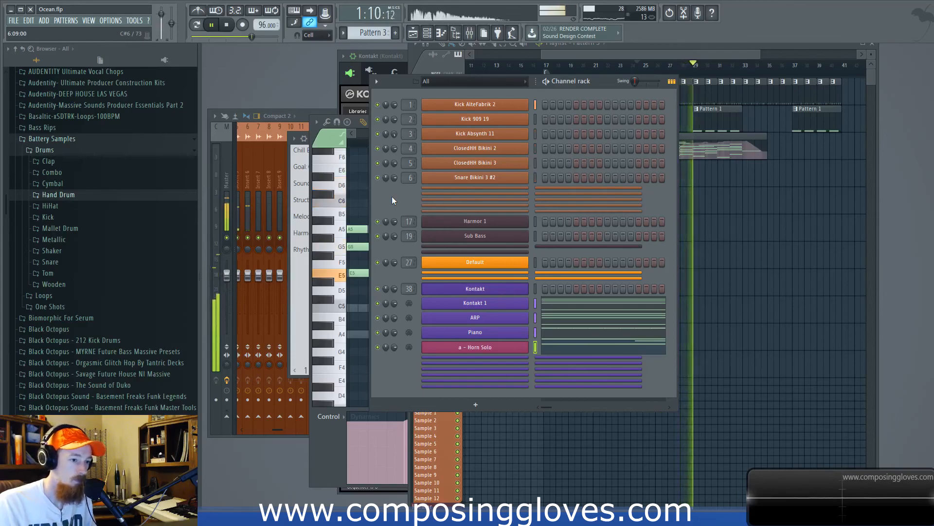
key(space)
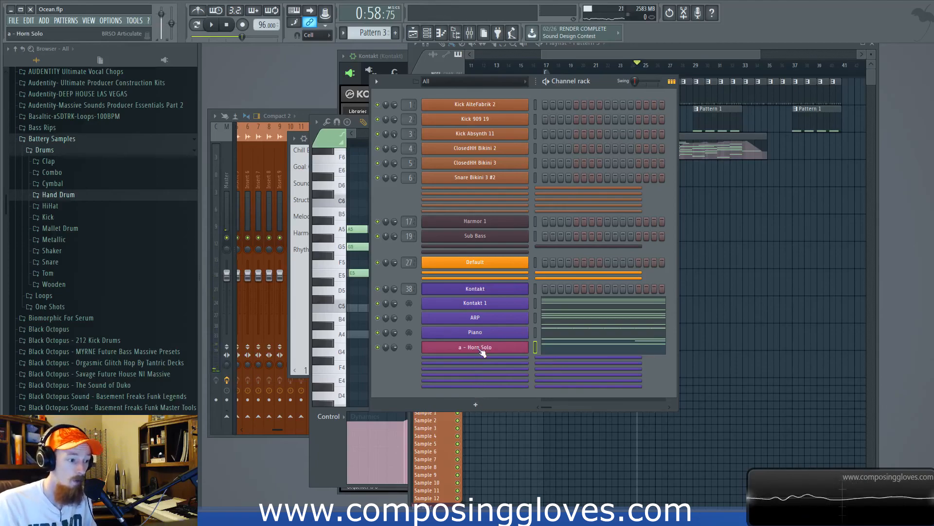
- Add an FM8 instrument channel to the end of the channel rack
click(487, 407)
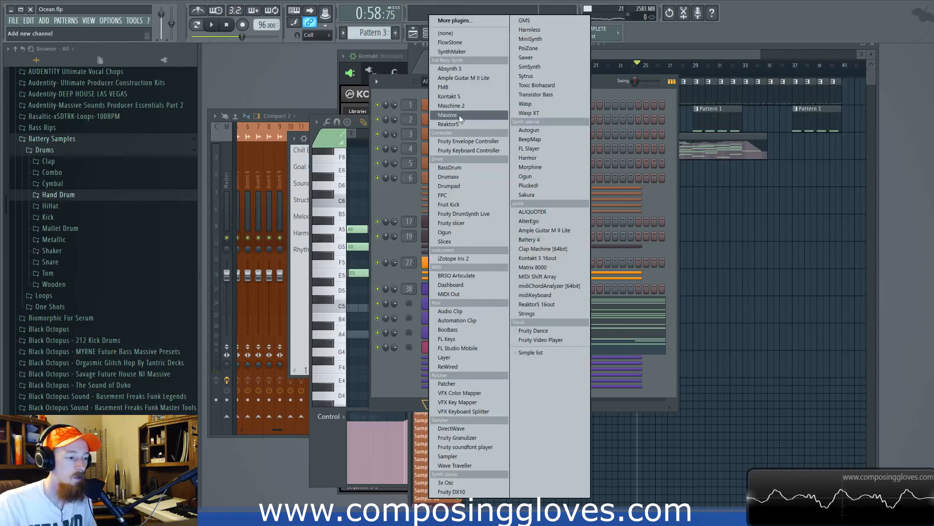
click(472, 88)
drag(452, 183, 462, 111)
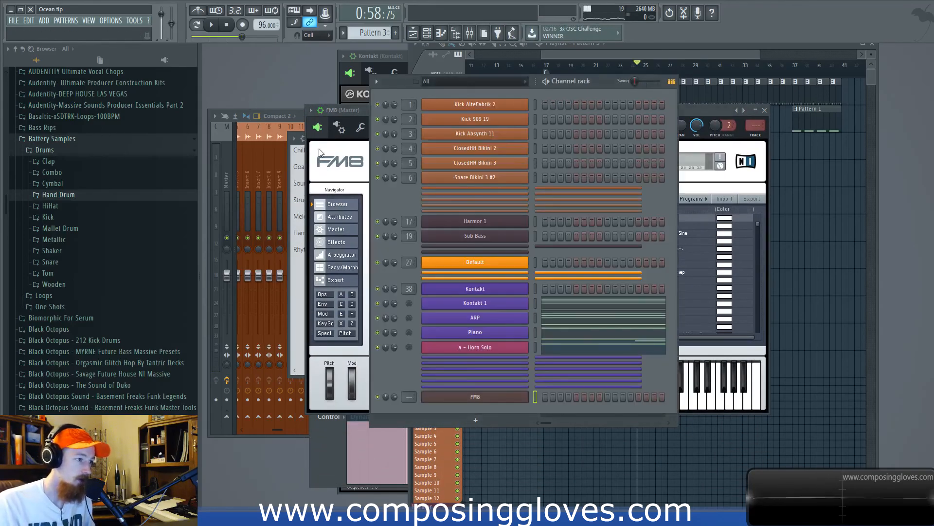
- Audition several instrument presets in FM8, including All Things Must Pass and Almost Transparent Blue, and load Ambaurel
click(343, 185)
scroll(683, 287, down, 5)
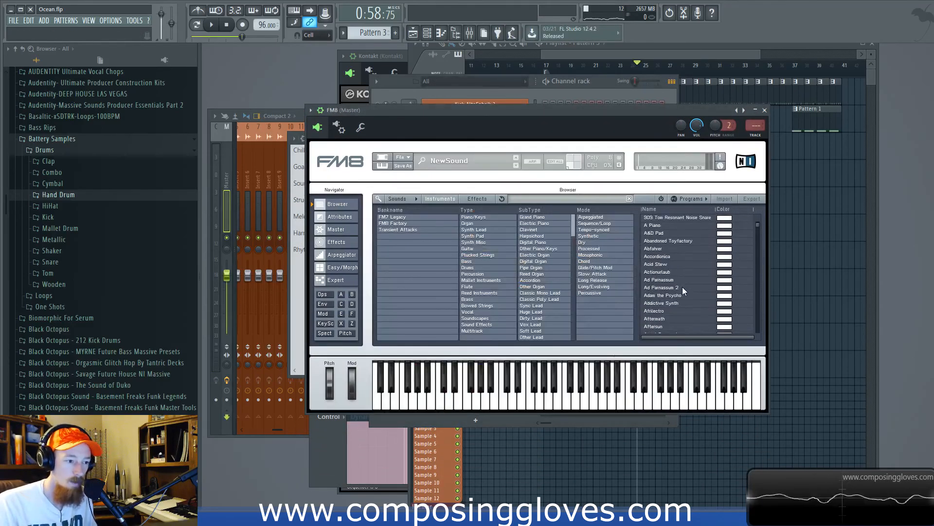
click(671, 241)
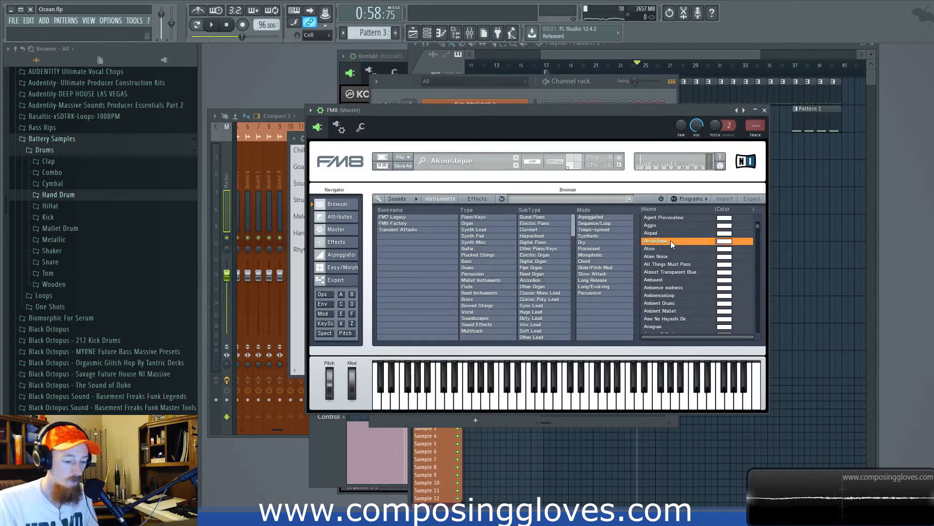
click(670, 265)
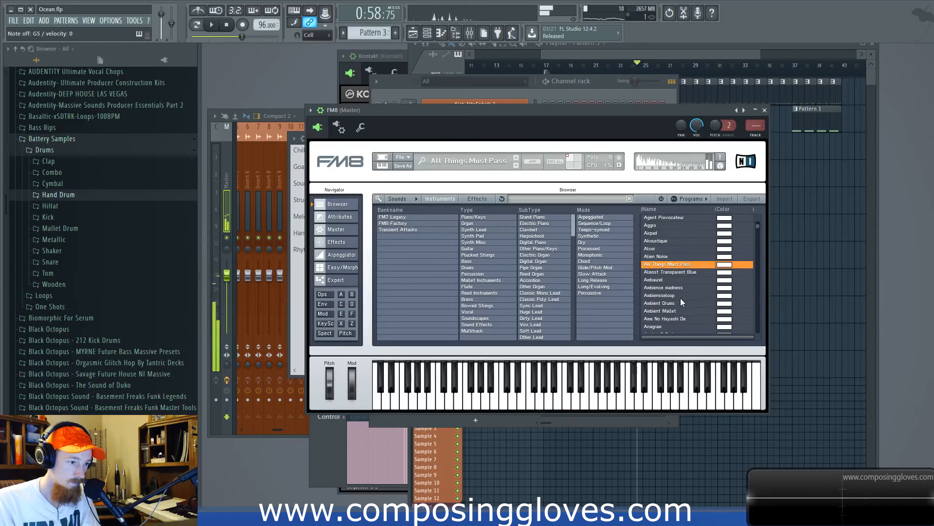
click(679, 273)
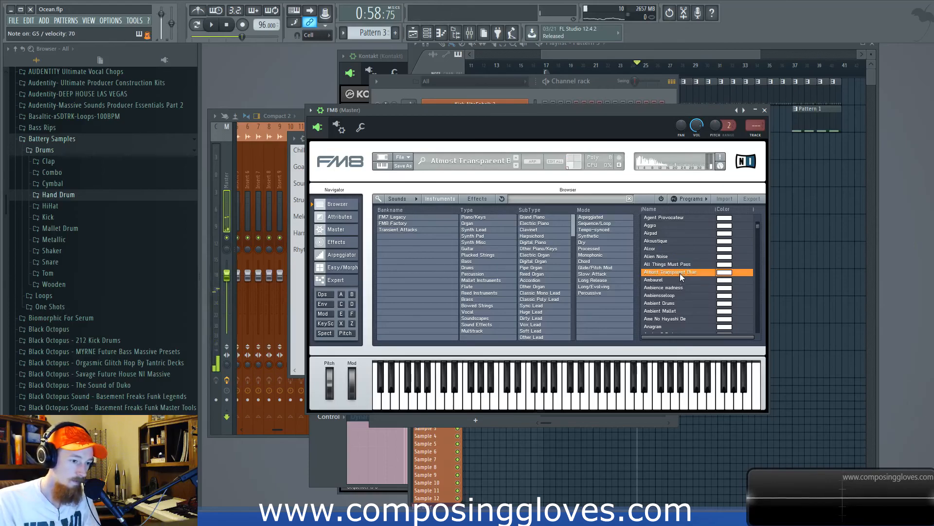
click(670, 281)
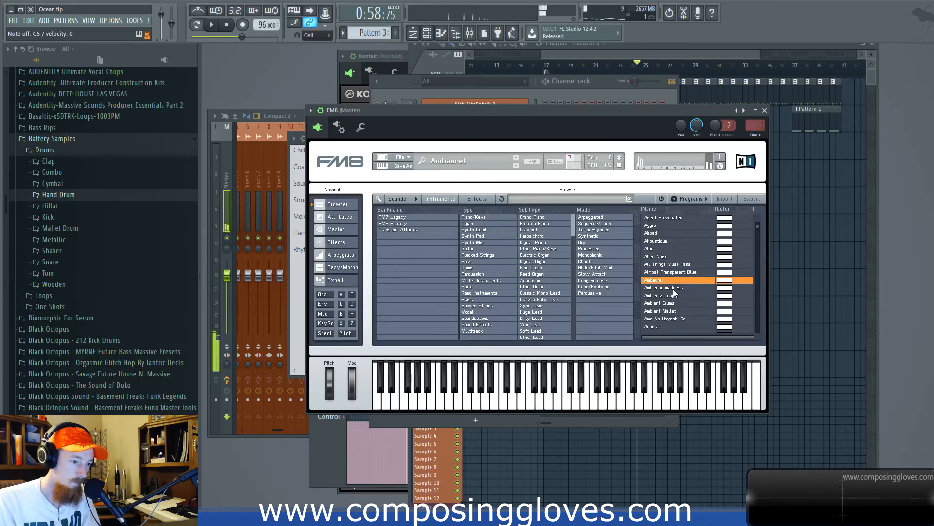
click(765, 110)
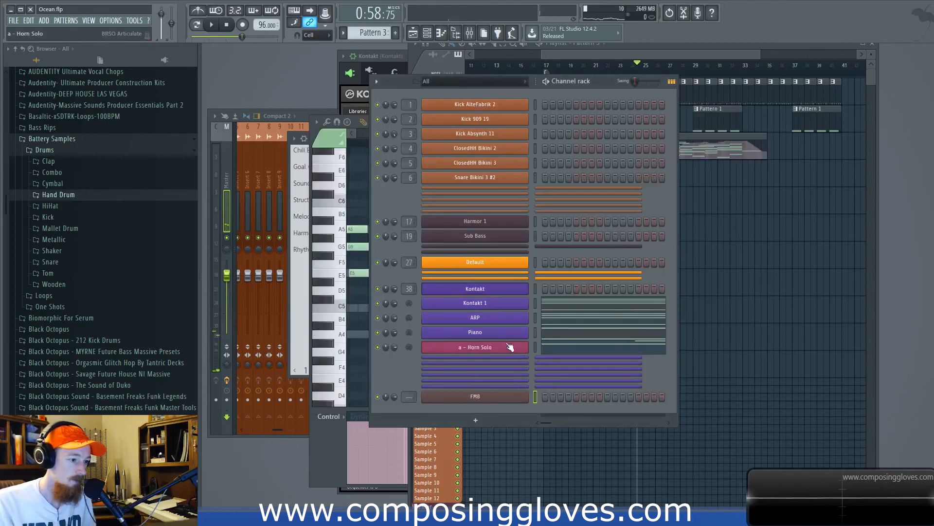
- Open the FM8 channel's piano roll and play the arrangement up to bar 4 against the other channels' ghost notes
right_click(520, 398)
click(548, 394)
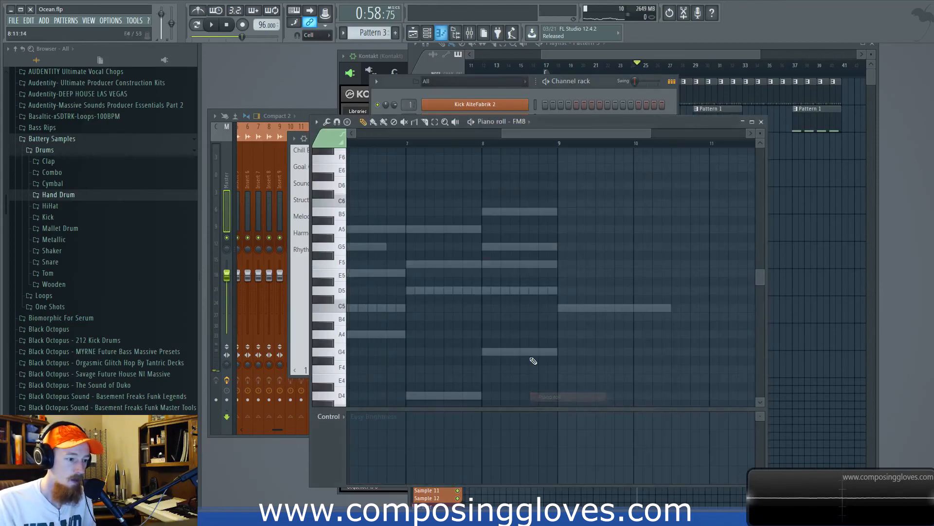
scroll(386, 300, up, 4)
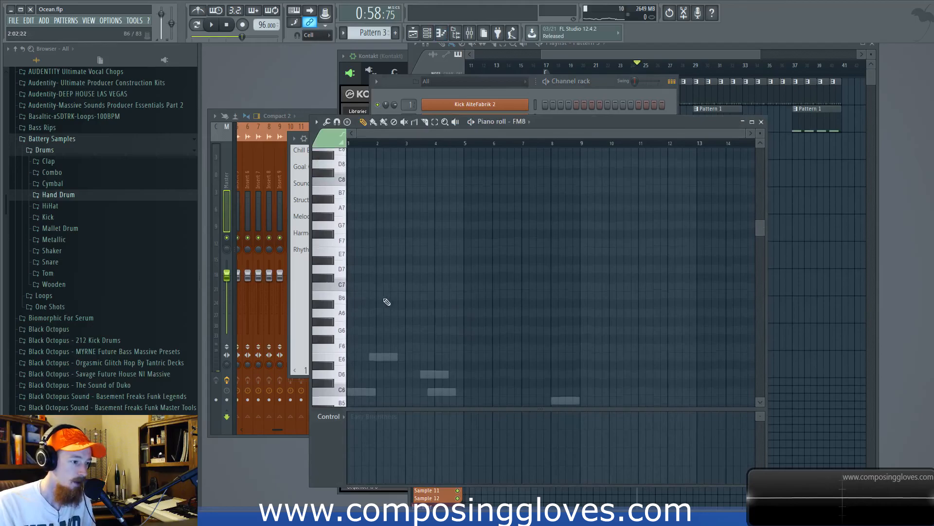
scroll(389, 301, down, 3)
scroll(390, 301, up, 2)
key(space)
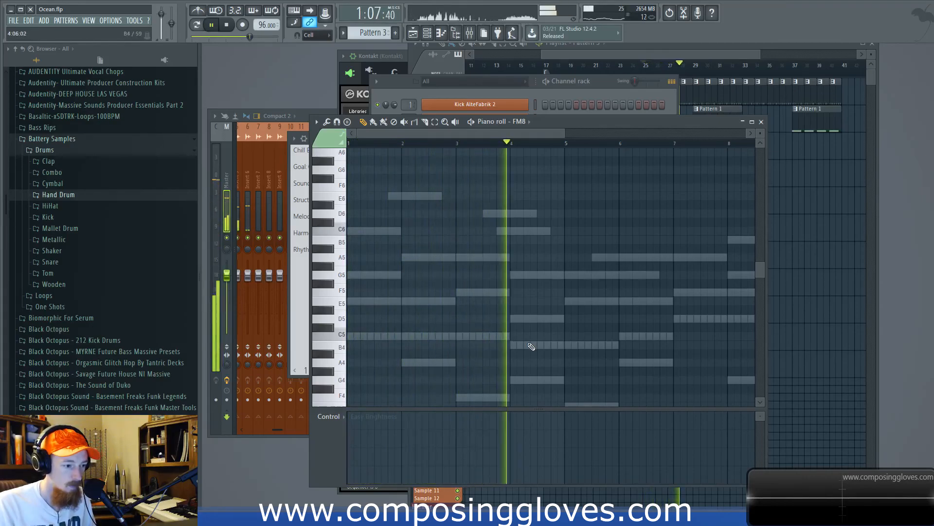
key(space)
- Enter one-and-a-half-bar notes G5 and C6 at bar 4 of the FM8 part and play them with the arrangement
click(514, 275)
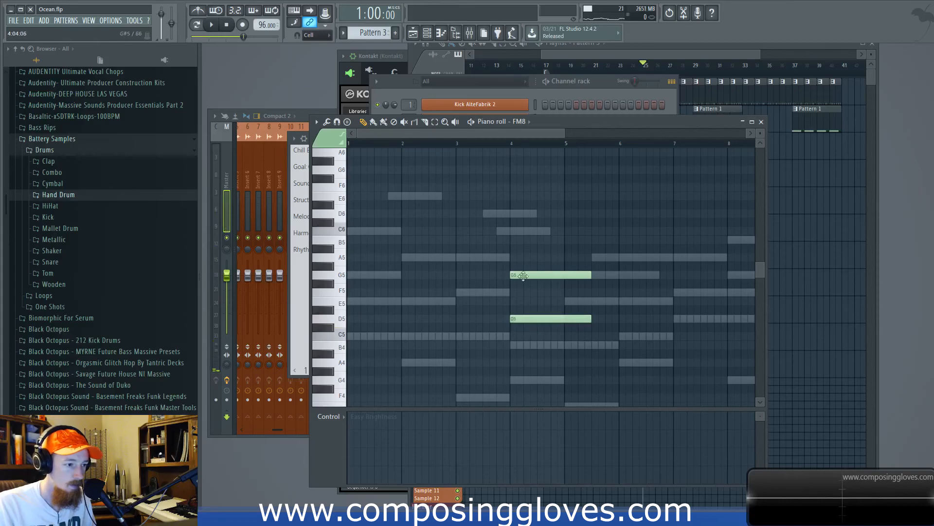
right_click(517, 277)
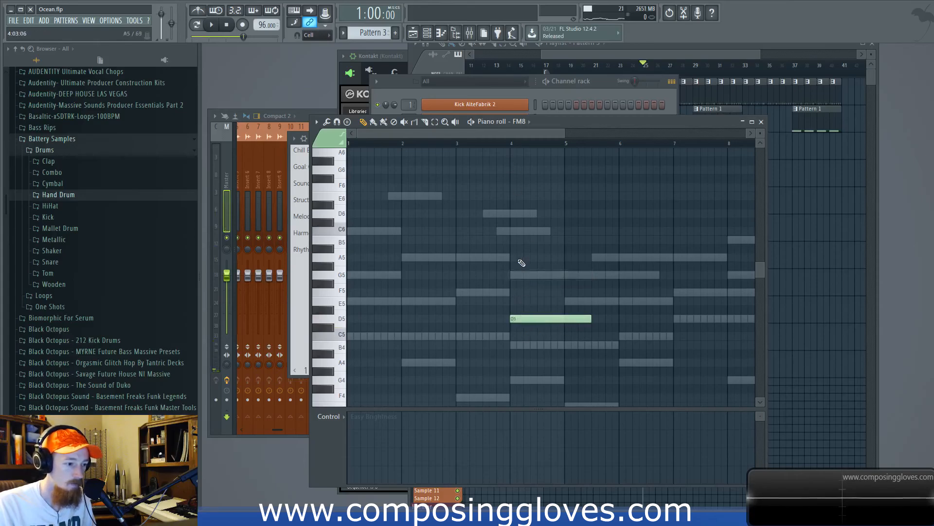
click(517, 275)
right_click(519, 319)
click(519, 231)
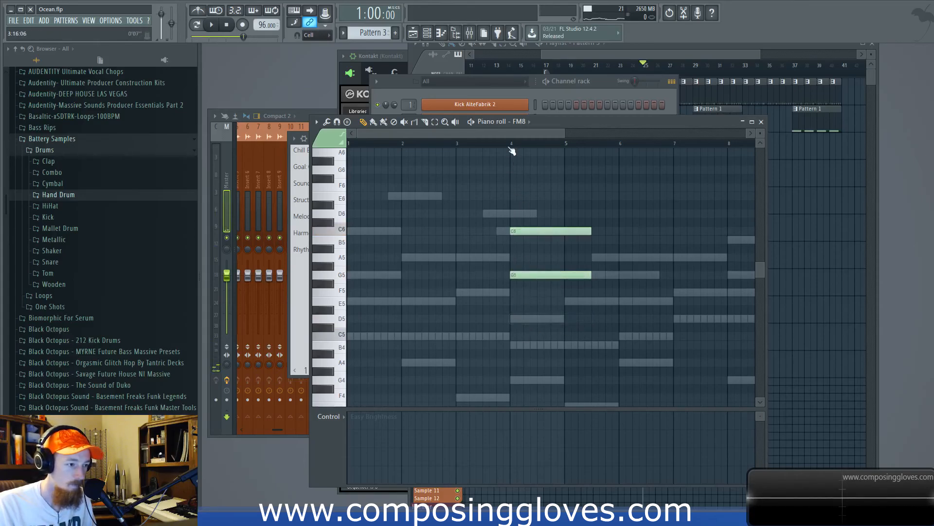
key(space)
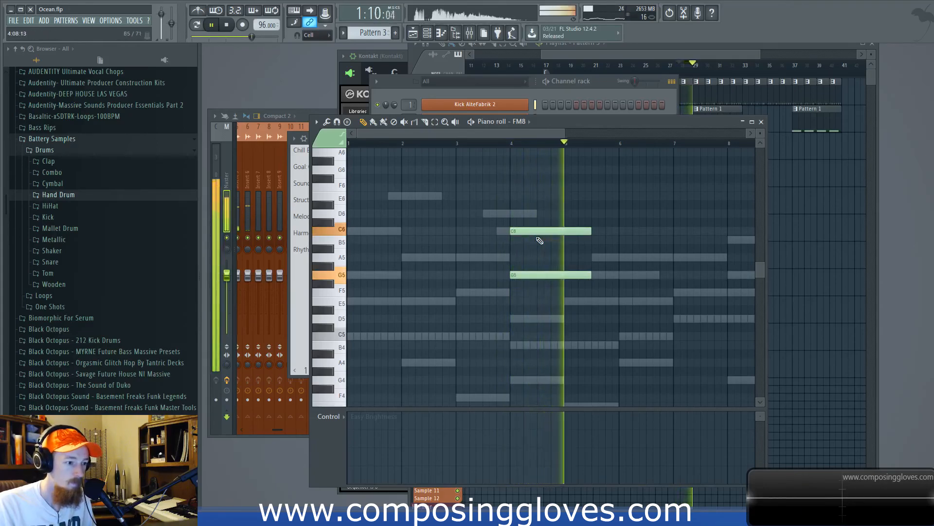
key(space)
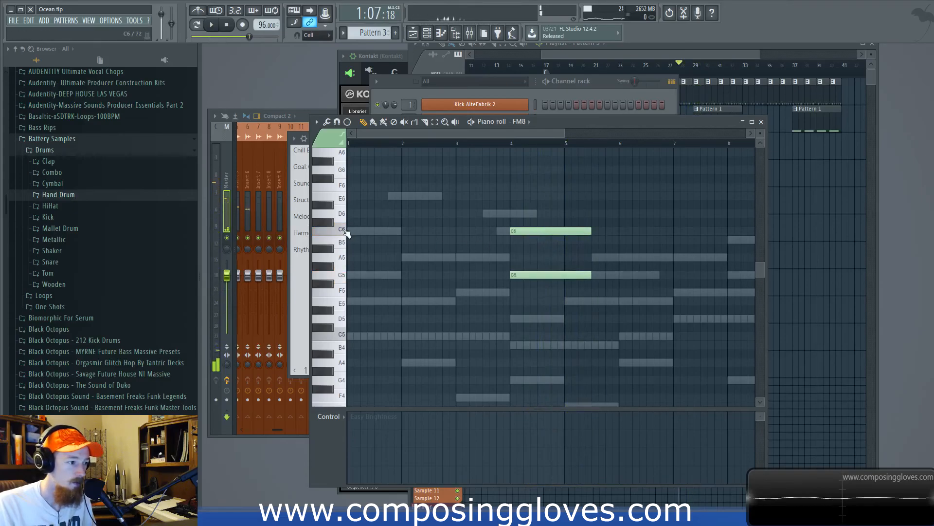
- Change the two bar 4 notes to G4 and D5, play them with the arrangement and shorten both to one bar
drag(535, 275, 535, 384)
ctrl+click(524, 343)
drag(522, 335, 524, 318)
drag(506, 137, 507, 137)
click(513, 145)
key(space)
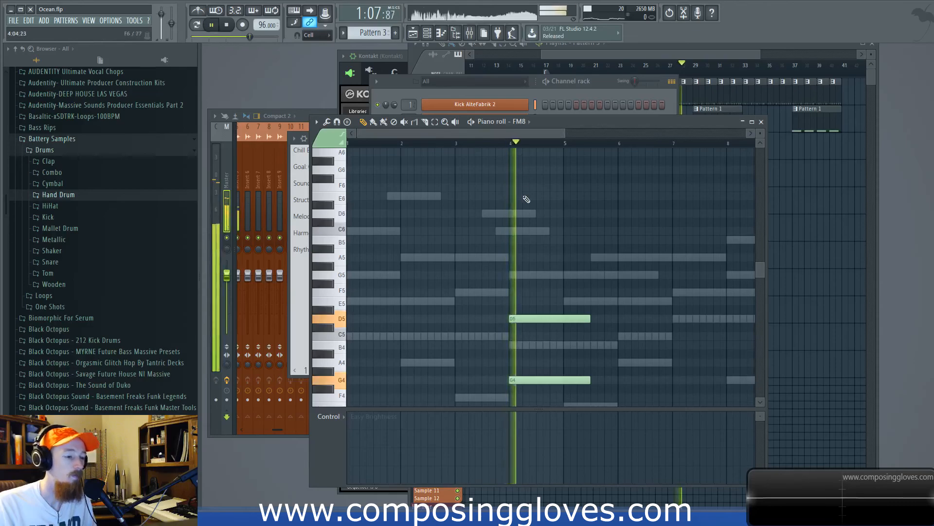
drag(577, 306, 476, 293)
drag(472, 292, 459, 368)
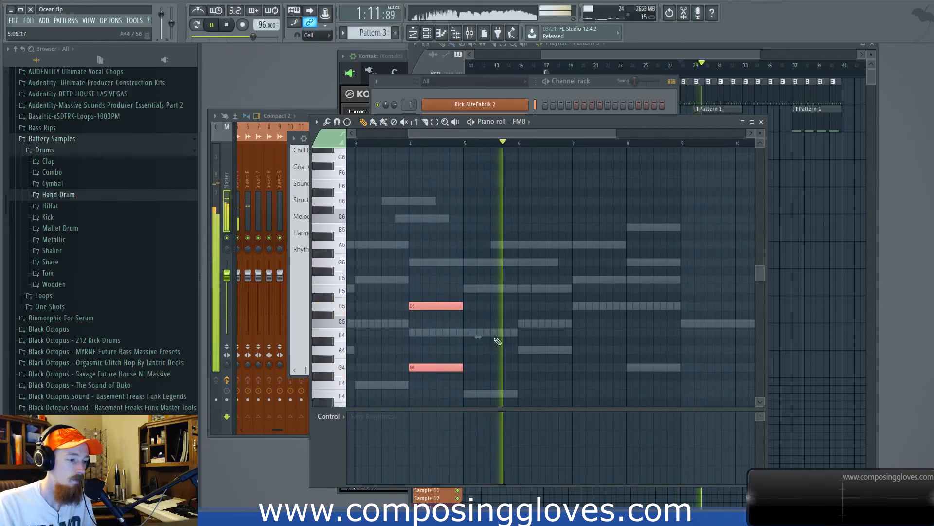
key(space)
- Add one-bar FM8 notes C5 and E5 at bar 6, D5 and F5 at bar 8, and C5 at bar 9 during playback
click(521, 323)
click(527, 291)
key(space)
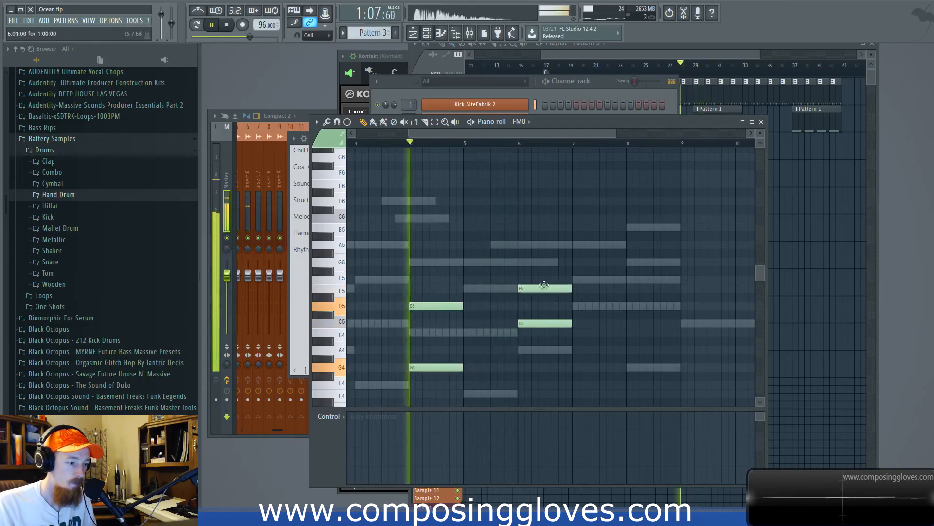
click(635, 306)
click(632, 279)
click(684, 324)
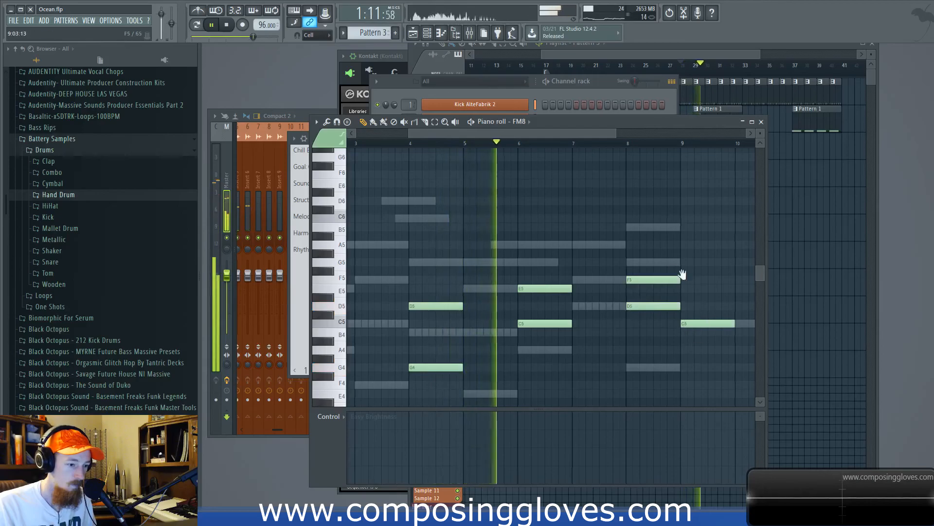
- Shorten bar 8's F5 to half a bar, follow it with a half-bar G5, and add a one-bar E5 at bar 9
drag(682, 273, 570, 255)
scroll(466, 252, down, 2)
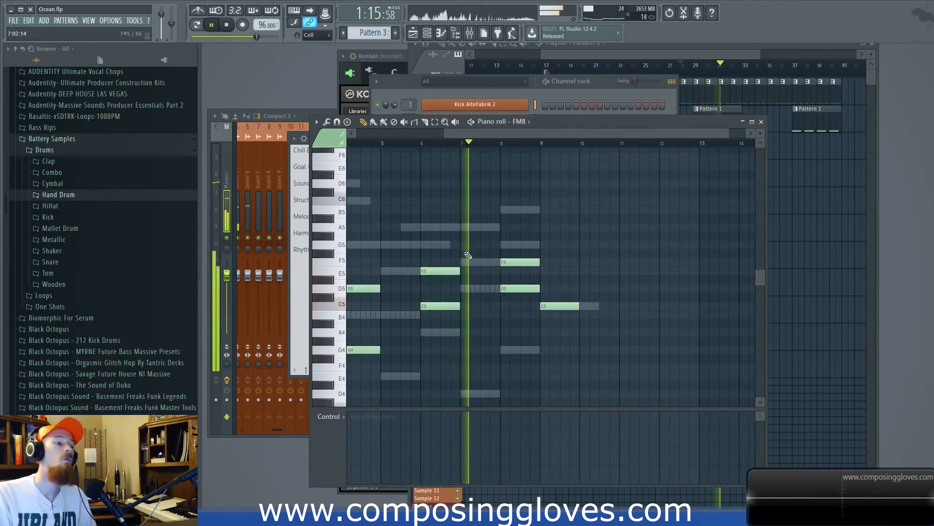
key(space)
click(523, 243)
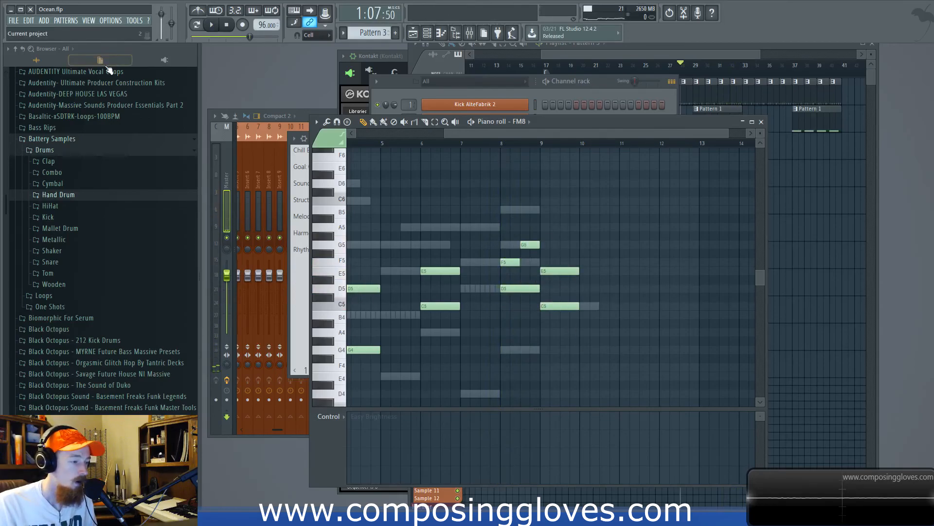
- Route the FM8 channel to its own mixer track, insert 54
key(F6)
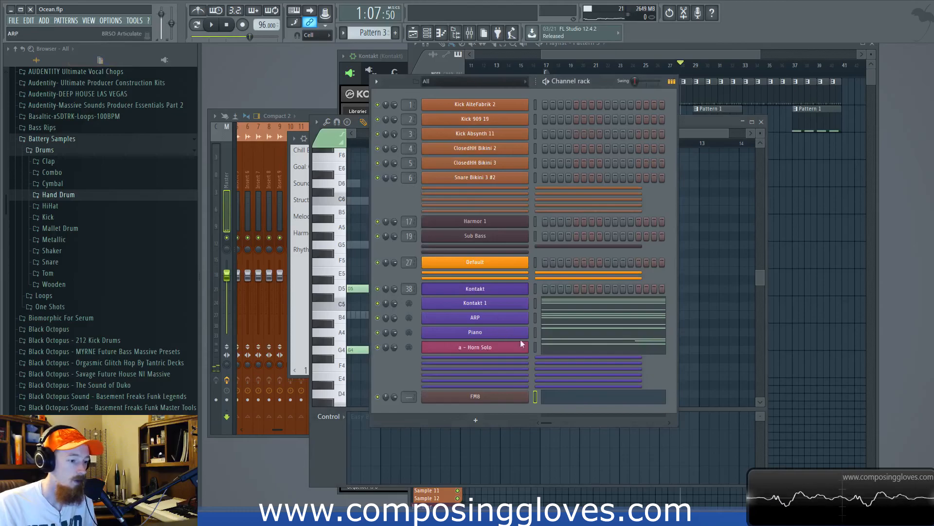
click(510, 397)
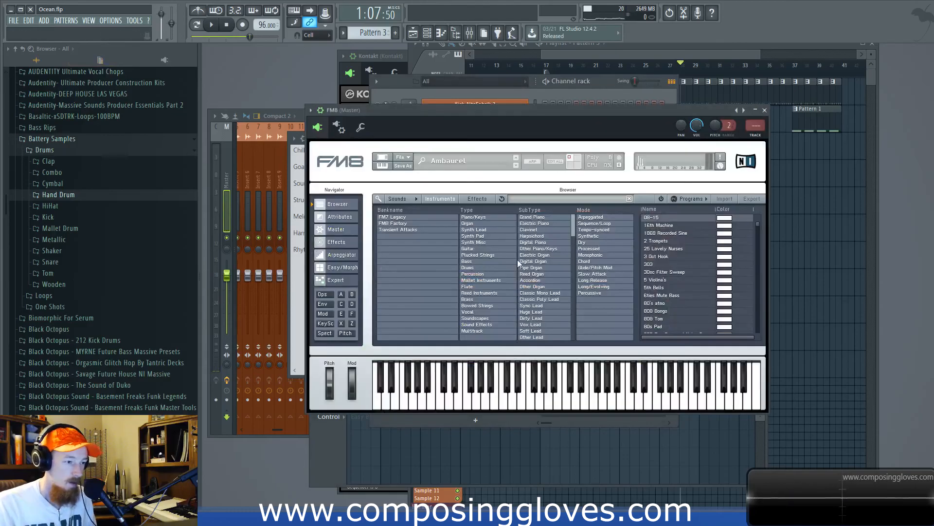
key(F9)
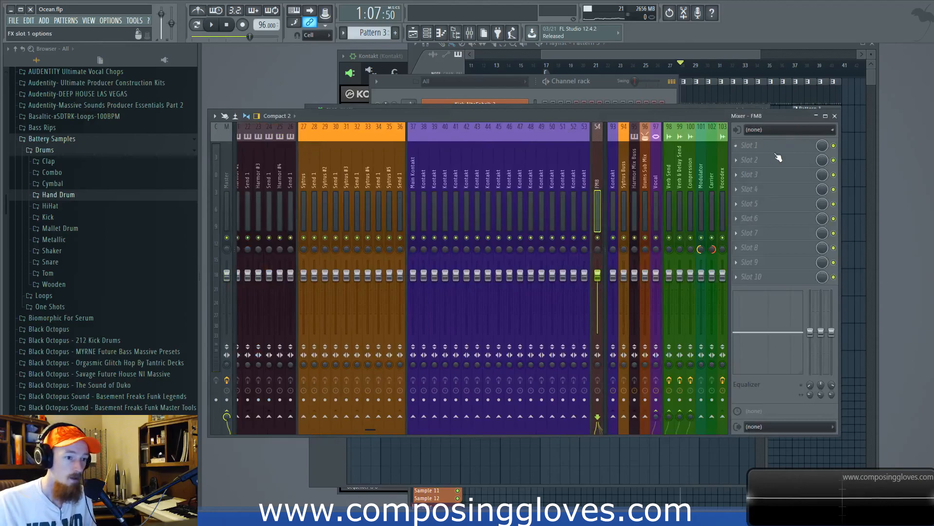
click(794, 136)
click(551, 107)
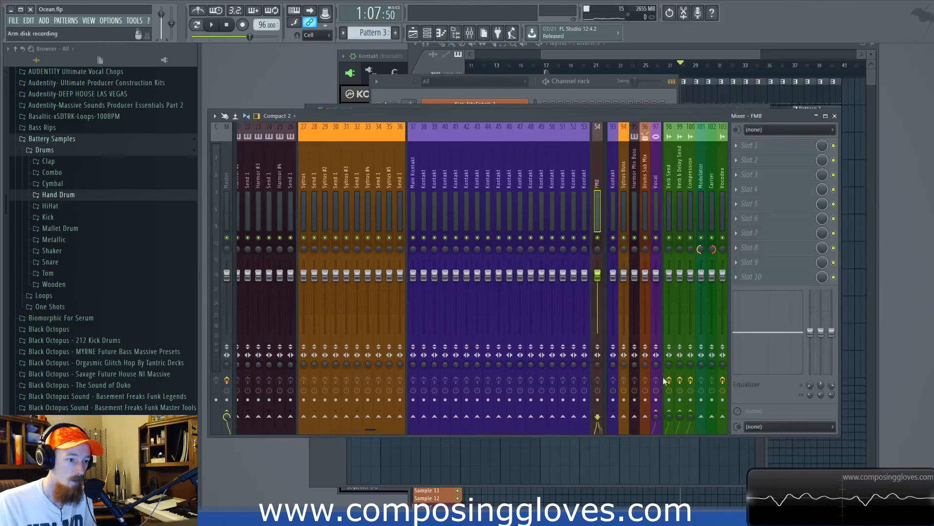
- Send the FM8 mixer track to Verb & Delay Send and lower its fader slightly while playing the arrangement
key(space)
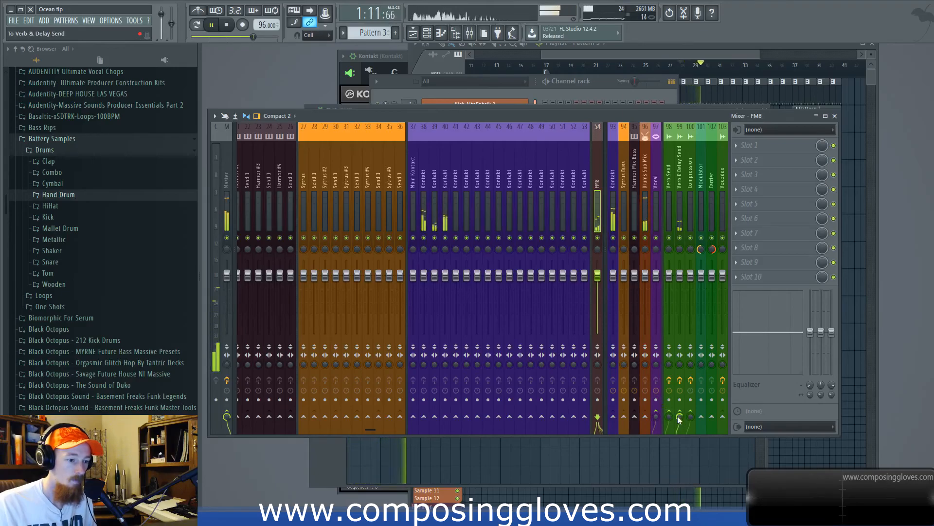
click(574, 55)
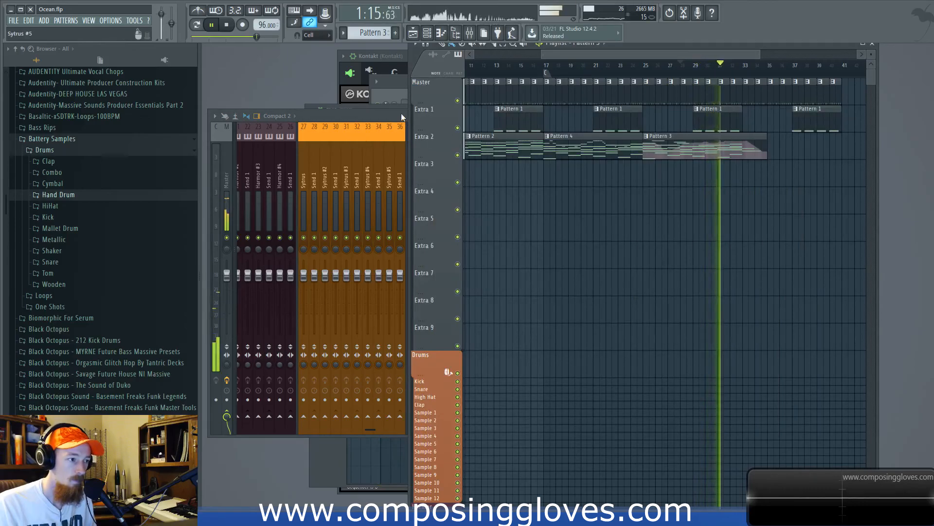
click(384, 116)
drag(598, 275, 597, 286)
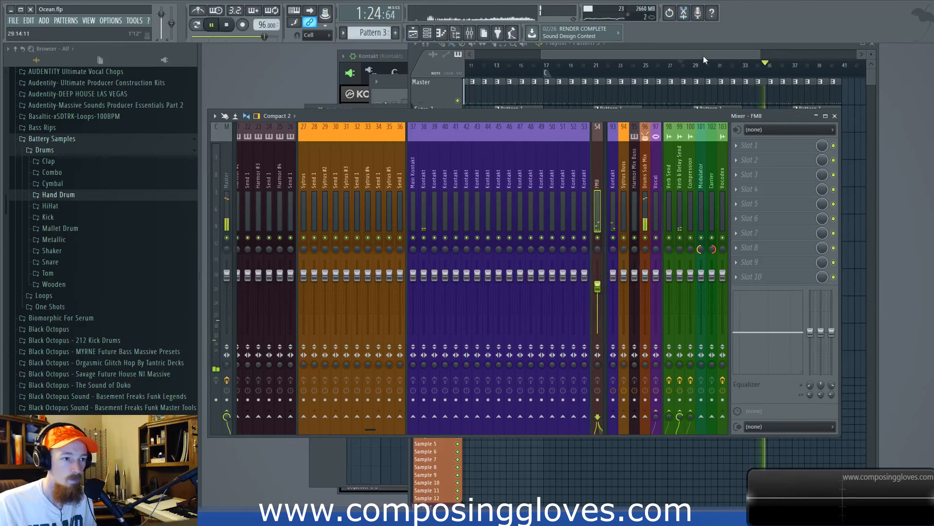
key(space)
click(660, 78)
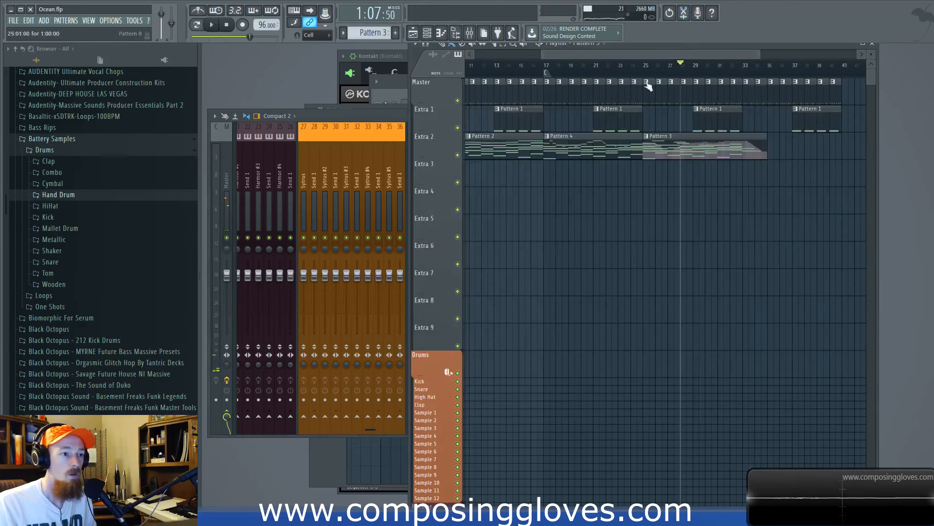
drag(612, 54, 561, 54)
click(647, 64)
drag(641, 68, 631, 67)
- Open Fruity NoteBook 2 on the mixer's Master track and review the song structure notes, including the B Prime section
key(F6)
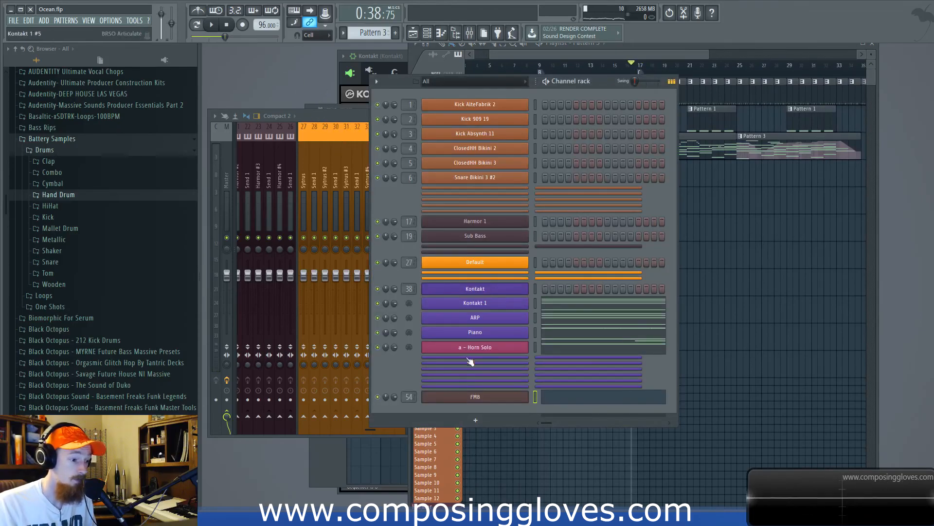
click(470, 32)
scroll(398, 205, left, 6)
click(242, 179)
click(230, 180)
click(241, 182)
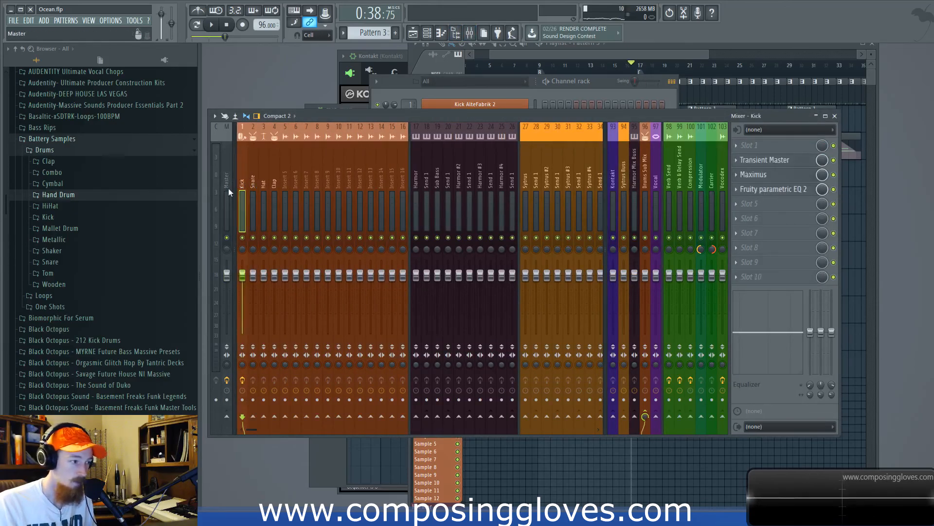
click(226, 181)
click(758, 174)
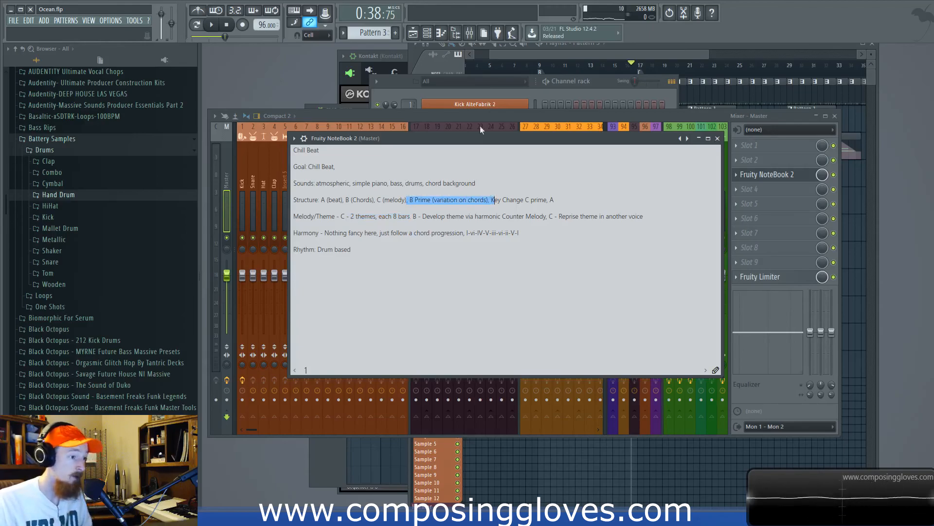
- Copy the eight-bar Pattern 2 clip onto the Extra 3 track at bars 33 to 40 while playing from bar 33
drag(559, 56, 680, 56)
click(621, 71)
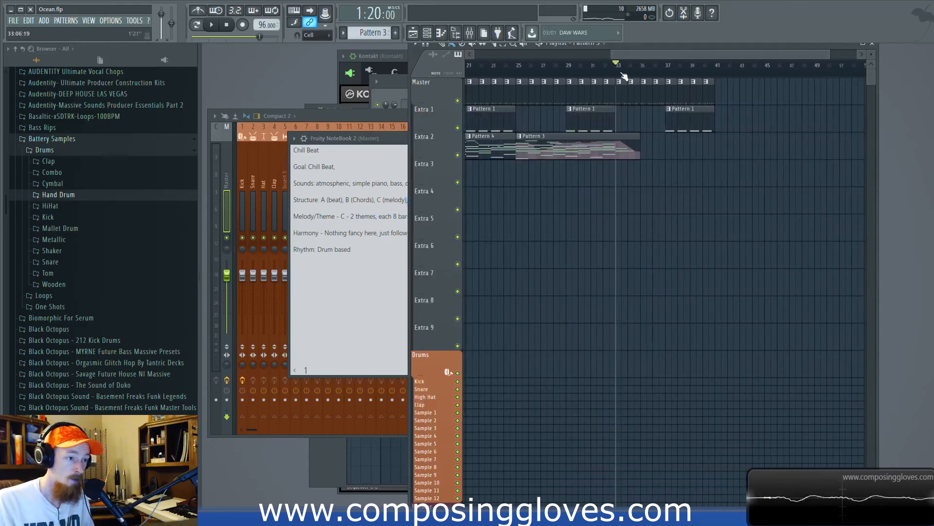
key(space)
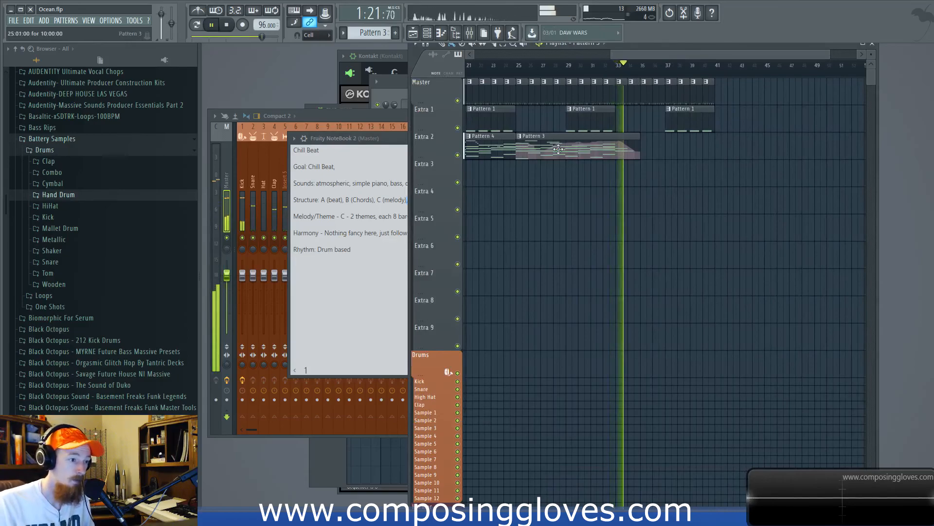
scroll(547, 169, down, 3)
drag(543, 157, 708, 174)
click(696, 65)
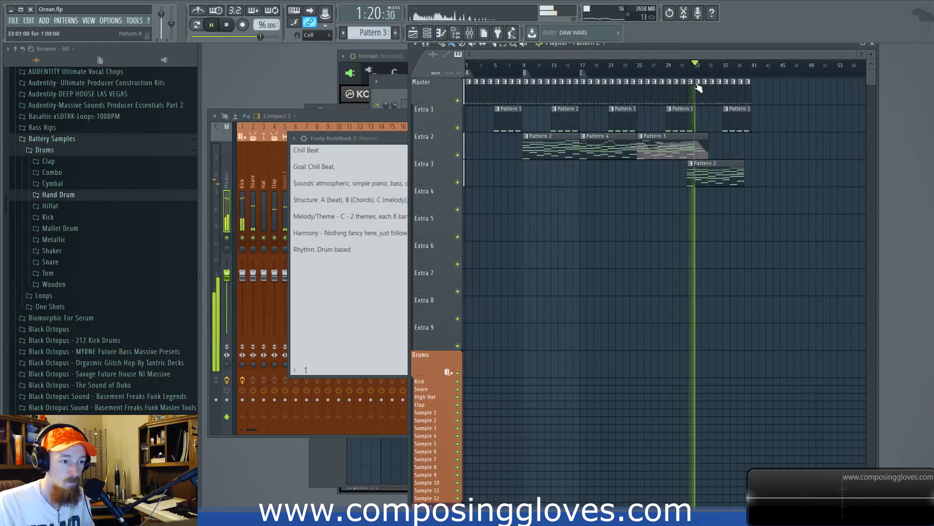
scroll(701, 135, up, 3)
drag(697, 176, 709, 177)
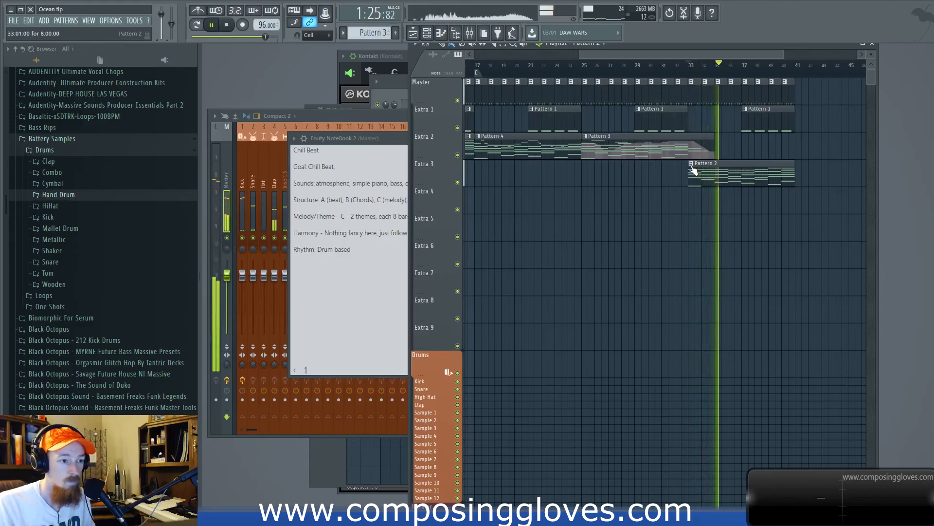
- Make the copied clip on Extra 3 at bar 33 a unique pattern and open its Kontakt 1 part in the piano roll
key(space)
click(692, 164)
click(712, 200)
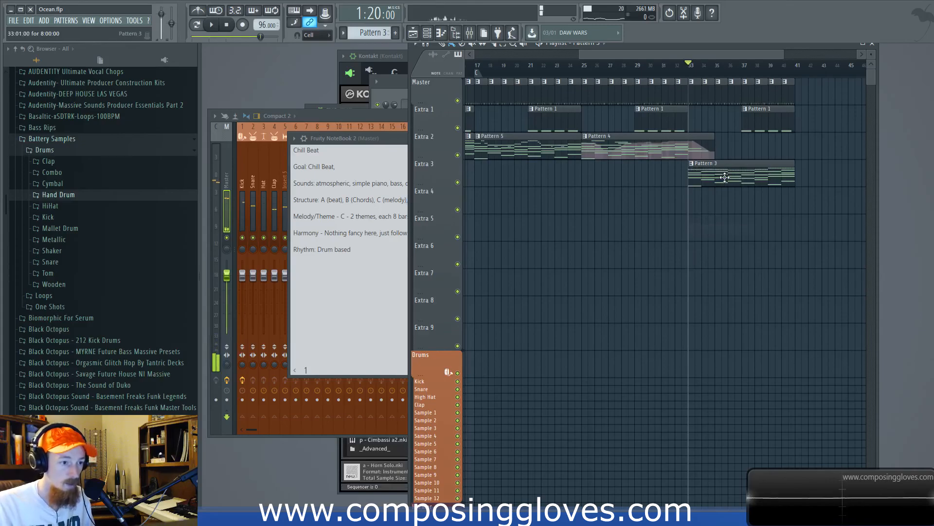
scroll(467, 251, down, 2)
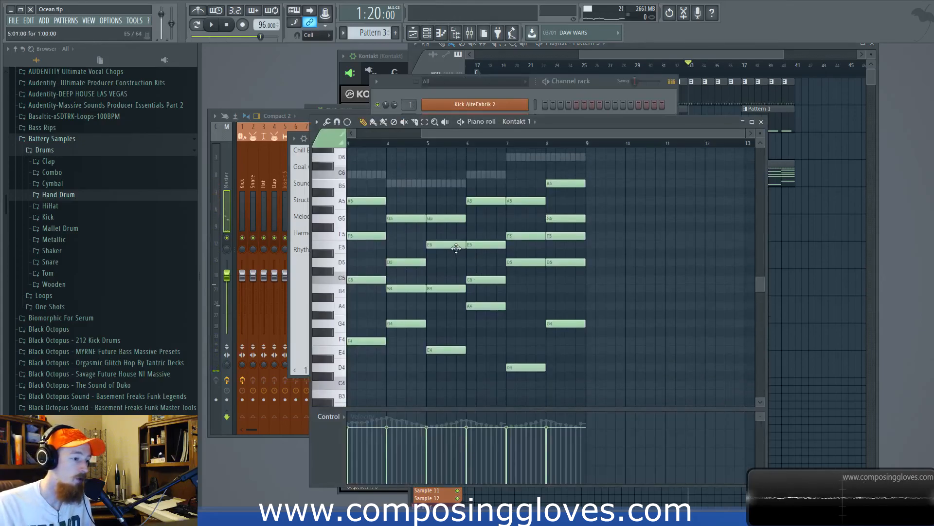
scroll(380, 272, up, 2)
drag(383, 261, 586, 273)
scroll(412, 273, down, 2)
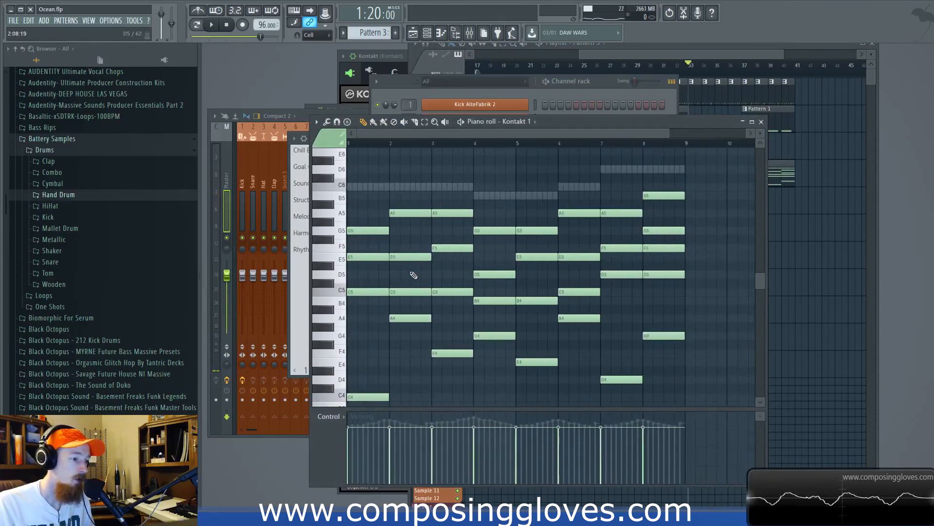
scroll(412, 274, down, 2)
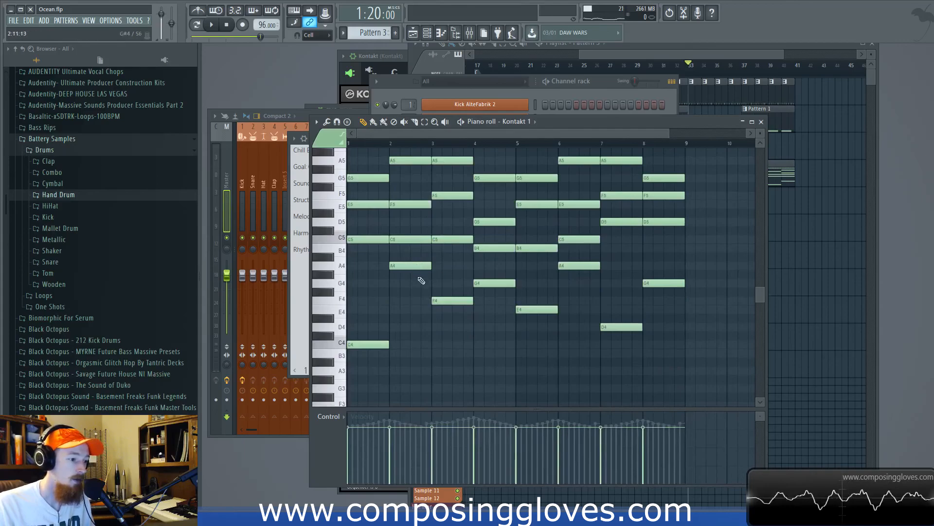
mouse_move(443, 300)
mouse_down()
mouse_move(444, 280)
mouse_move(458, 302)
mouse_up()
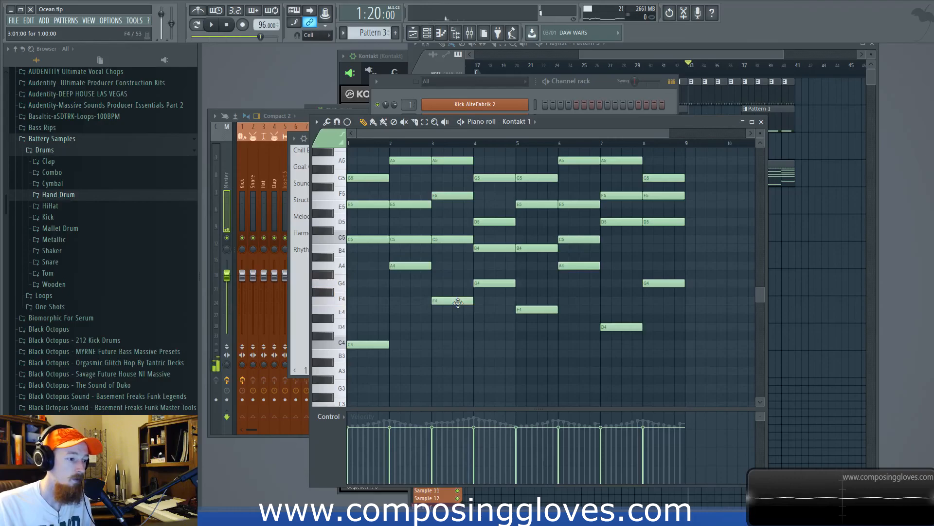
scroll(453, 276, down, 1)
drag(433, 155, 430, 300)
click(431, 301)
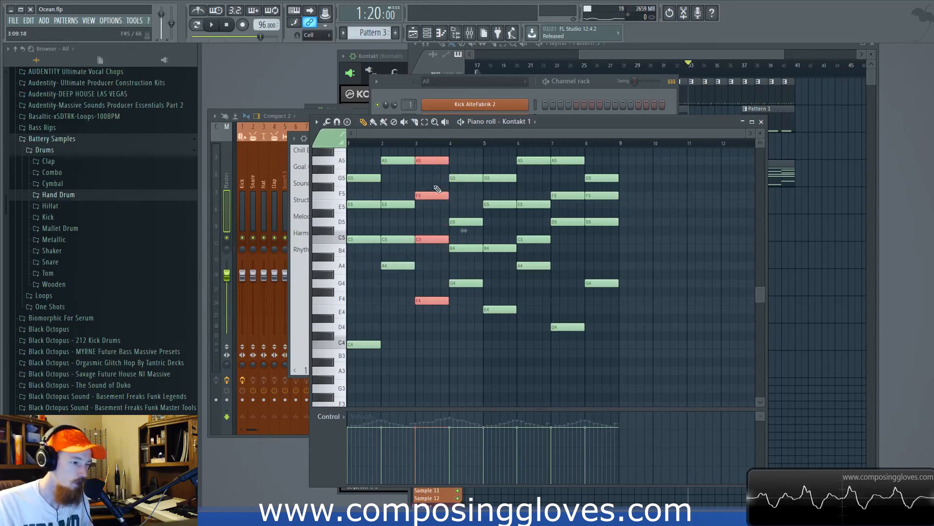
scroll(425, 234, up, 3)
ctrl+click(425, 234)
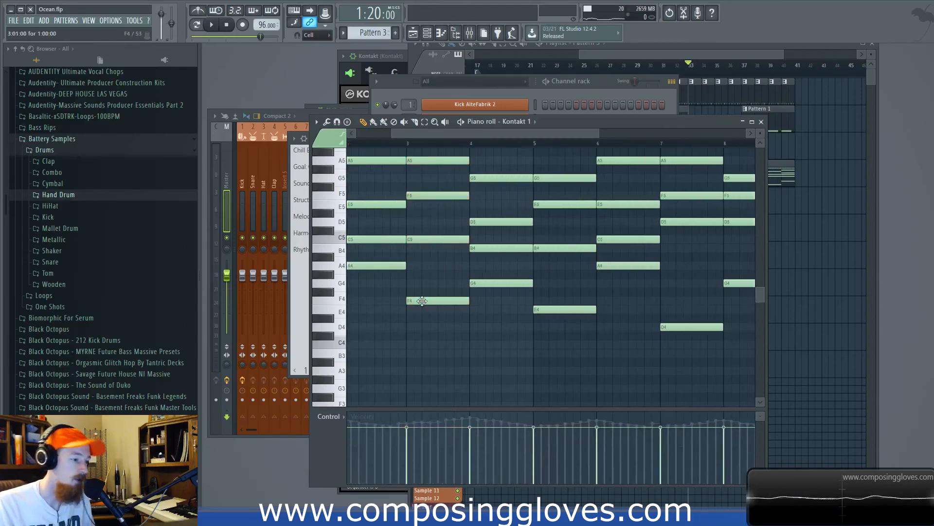
- Revoice the bar 3 chord in the Kontakt 1 part to G4, B4, D5 and G5
drag(421, 301, 422, 279)
drag(428, 239, 429, 251)
drag(418, 192, 418, 222)
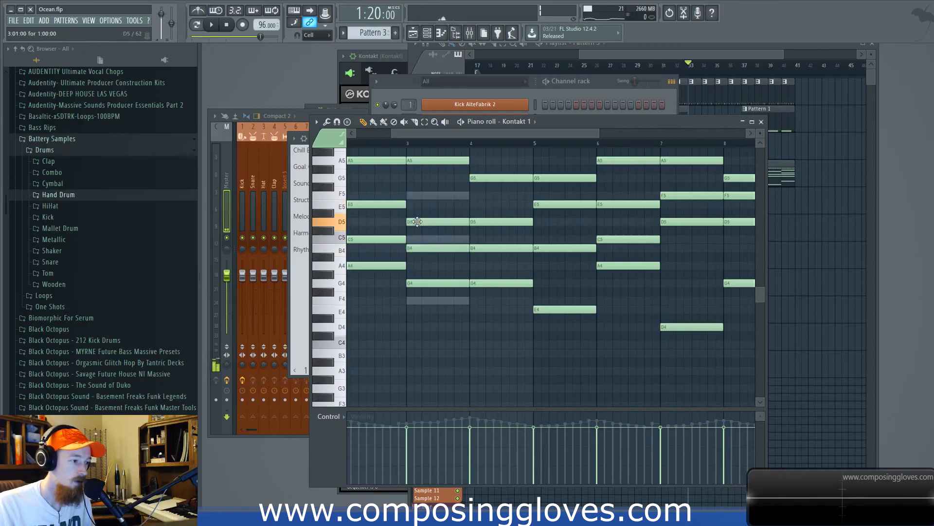
drag(421, 158, 419, 181)
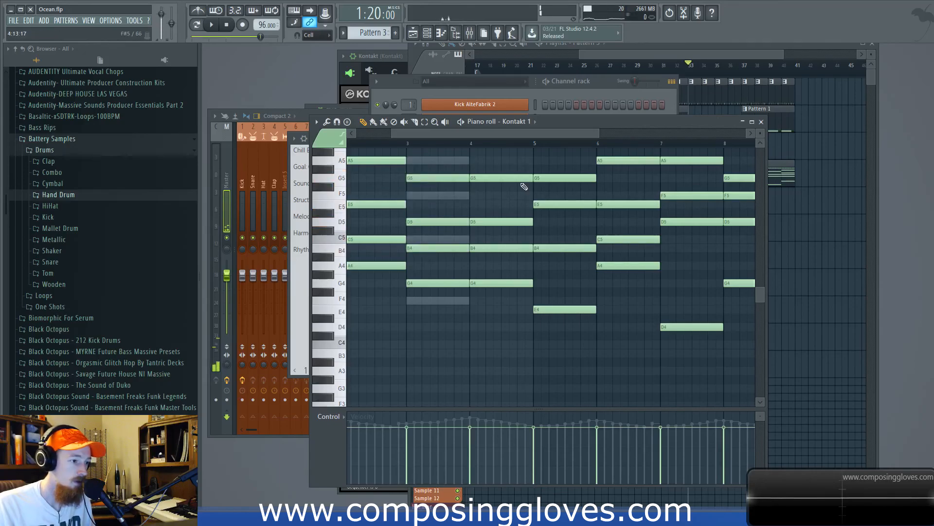
- Switch to the ARP part and move its bar 3 chord to G4, B4, D5 and G5
right_click(421, 196)
scroll(442, 261, up, 3)
drag(432, 213, 424, 301)
drag(420, 362, 411, 328)
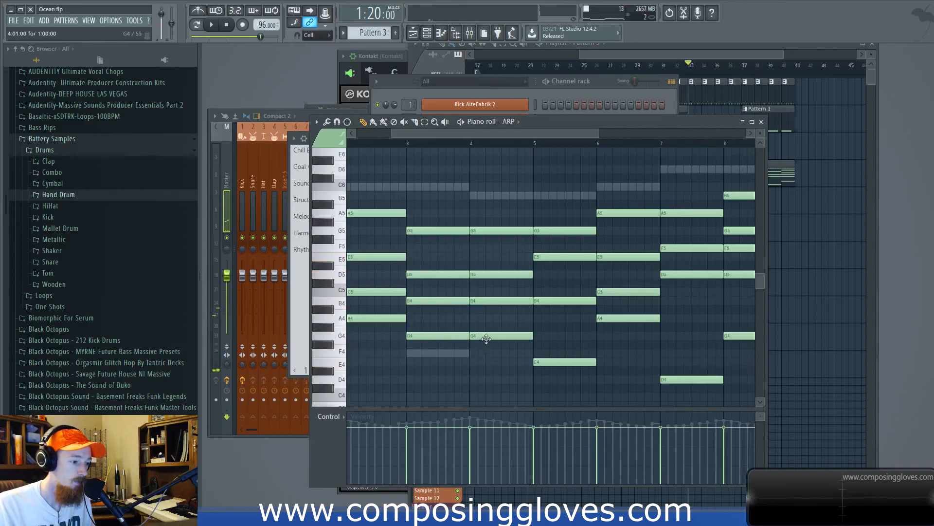
- Move the bar 4 chord in the ARP part to F4, A4, F5 and A5
drag(486, 339, 488, 357)
drag(482, 305, 481, 319)
drag(483, 274, 483, 213)
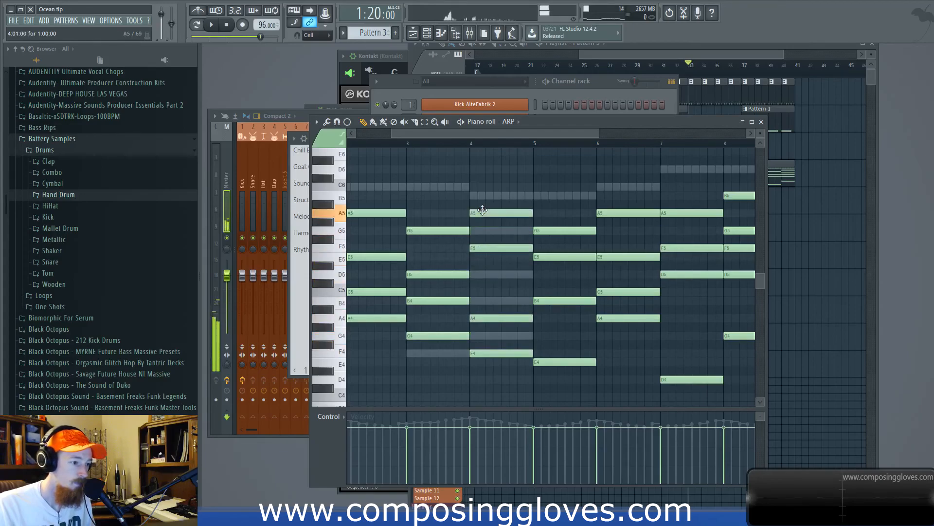
- Return to the Kontakt 1 part and change its bar 4 chord to F4, A4, F5 and A5
right_click(482, 272)
drag(483, 272, 483, 250)
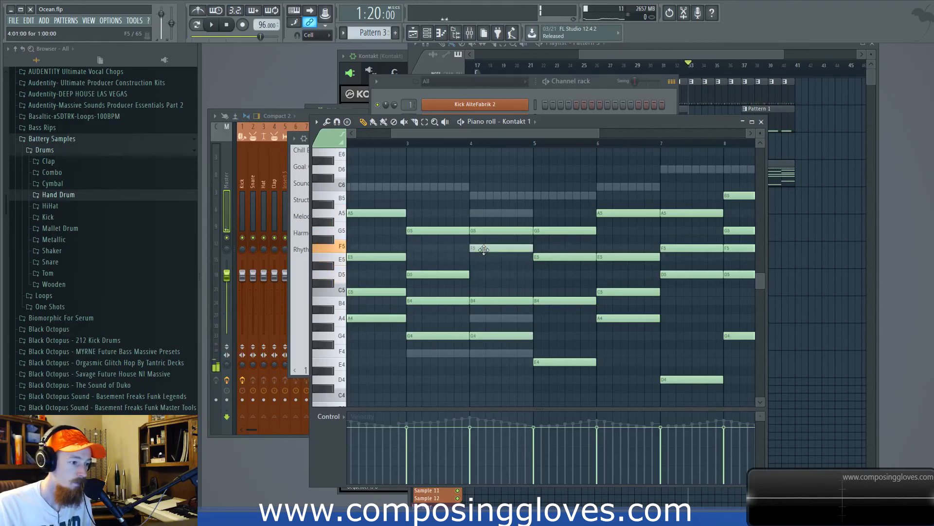
drag(483, 335, 480, 355)
mouse_move(482, 301)
mouse_down()
mouse_move(485, 331)
mouse_move(487, 316)
mouse_up()
drag(488, 232, 491, 209)
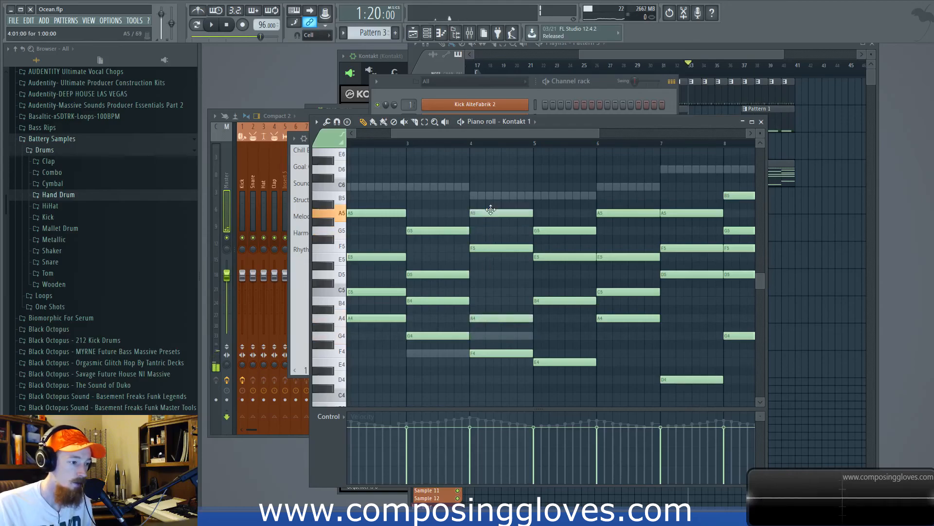
- Lower the Piano part's repeated notes to B5 in bar 3 and A5 in bar 4, and play from bar 3
double_click(413, 187)
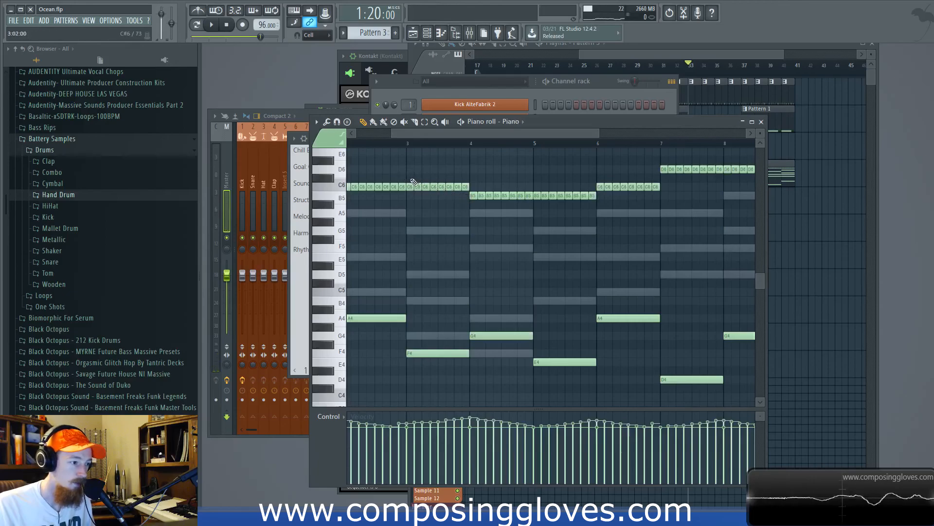
drag(413, 182, 528, 216)
click(410, 143)
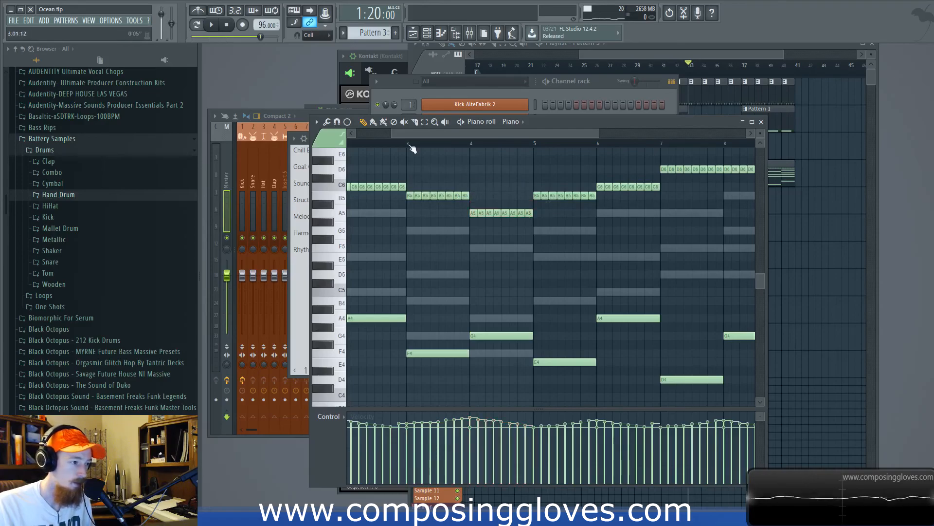
key(space)
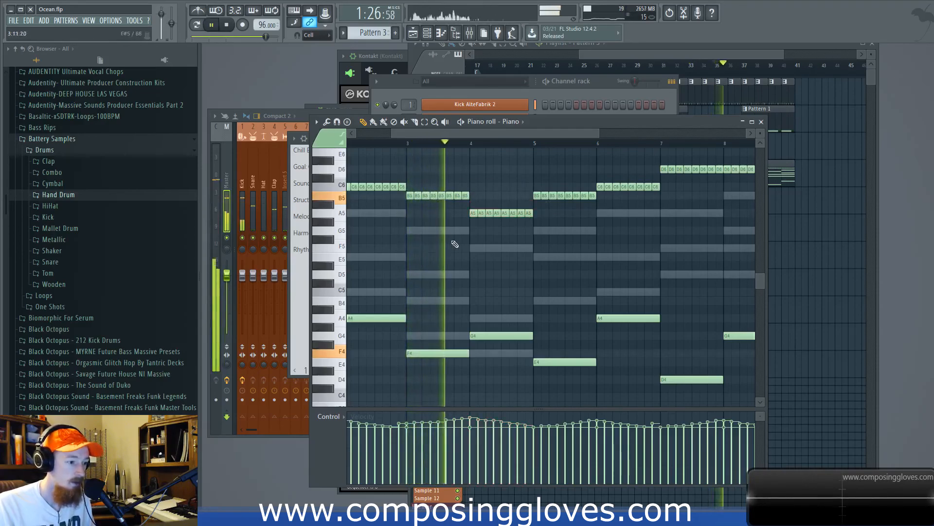
- Raise the C5 note of the ARP part's bar 6 chord one octave to C6
double_click(500, 355)
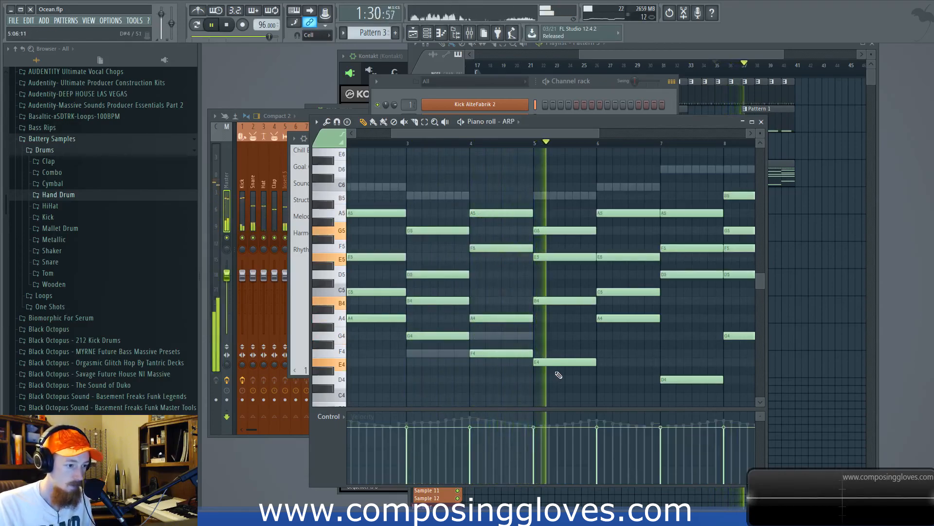
drag(583, 314, 478, 301)
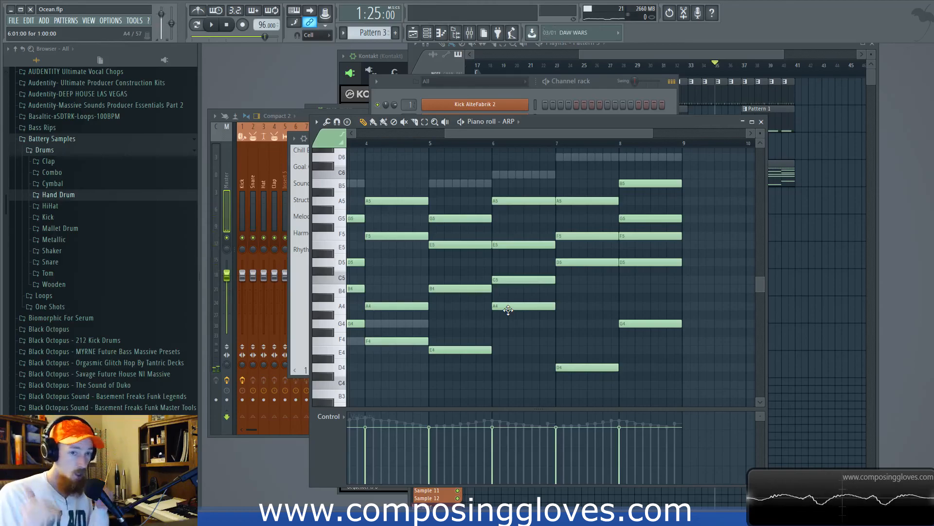
drag(504, 280, 506, 172)
scroll(556, 242, down, 2)
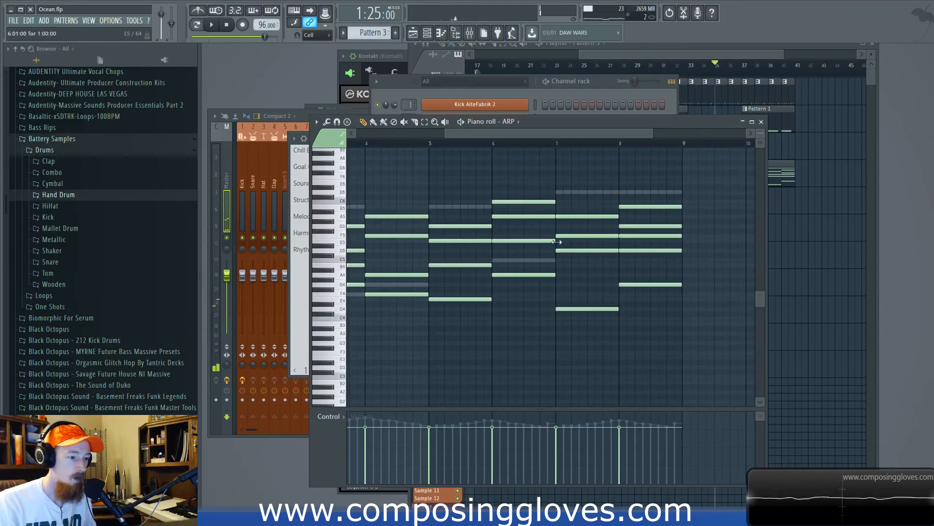
scroll(556, 242, up, 2)
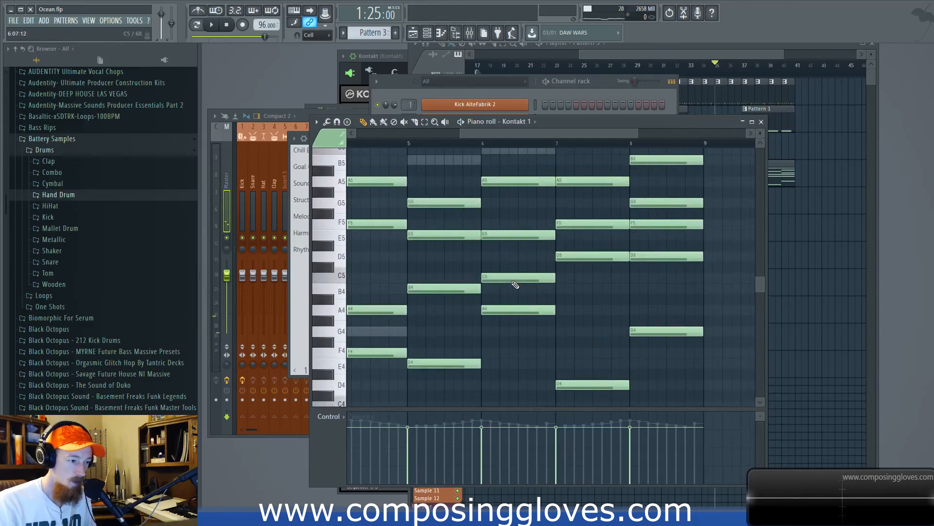
- Revoice the Kontakt 1 chords by moving bar 6's C5 to C6, bar 5's B4 to B5 and bar 7's A5 to A4
double_click(513, 277)
drag(515, 305, 512, 180)
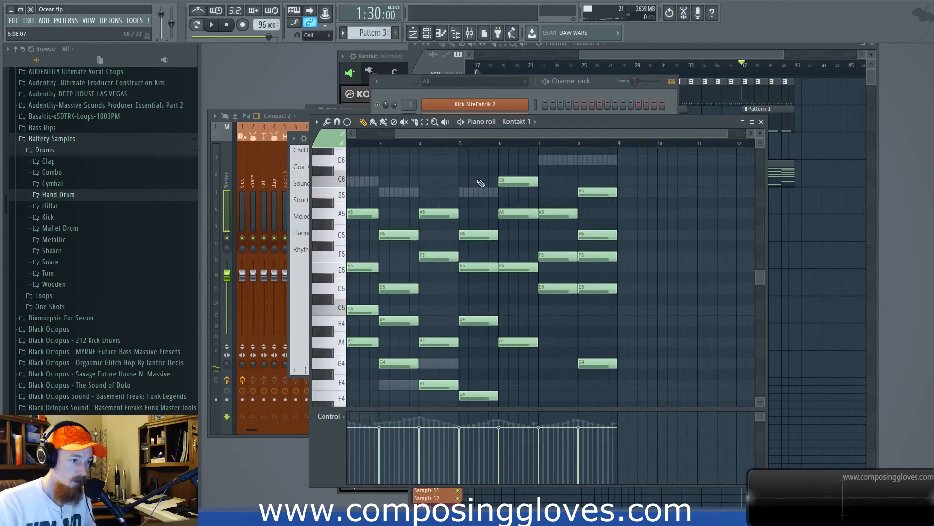
drag(473, 320, 475, 192)
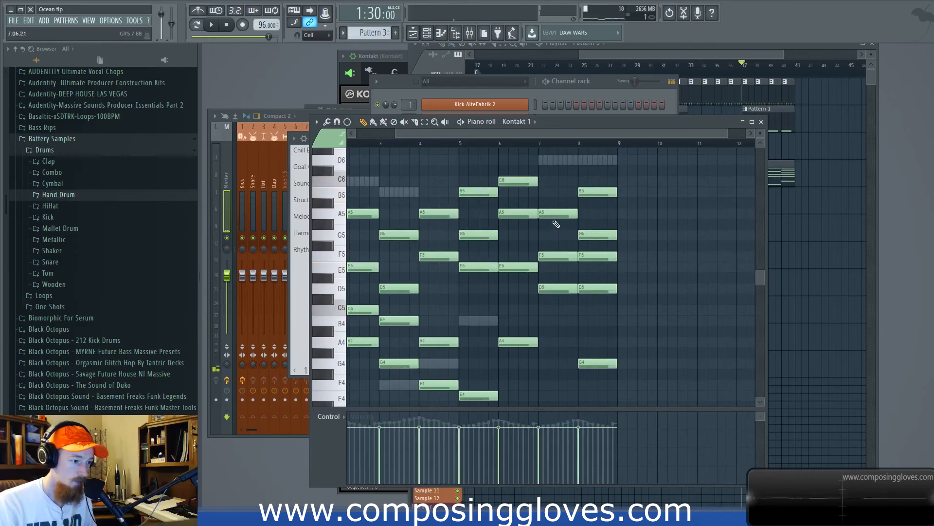
scroll(495, 343, right, 2)
drag(505, 226, 507, 351)
drag(509, 282, 439, 199)
drag(429, 248, 442, 281)
drag(415, 314, 483, 378)
drag(436, 228, 442, 273)
drag(473, 233, 456, 283)
drag(432, 235, 446, 272)
ctrl+click(456, 246)
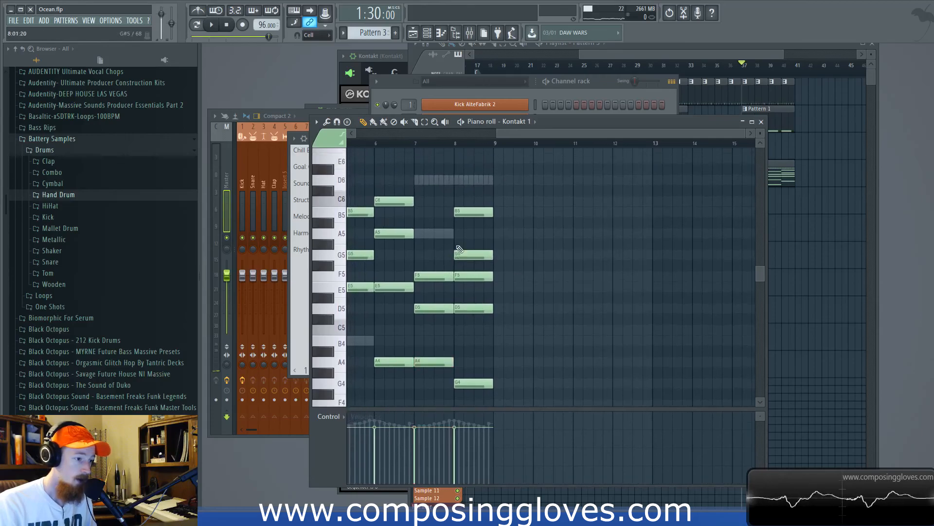
drag(382, 186, 437, 315)
ctrl+click(432, 225)
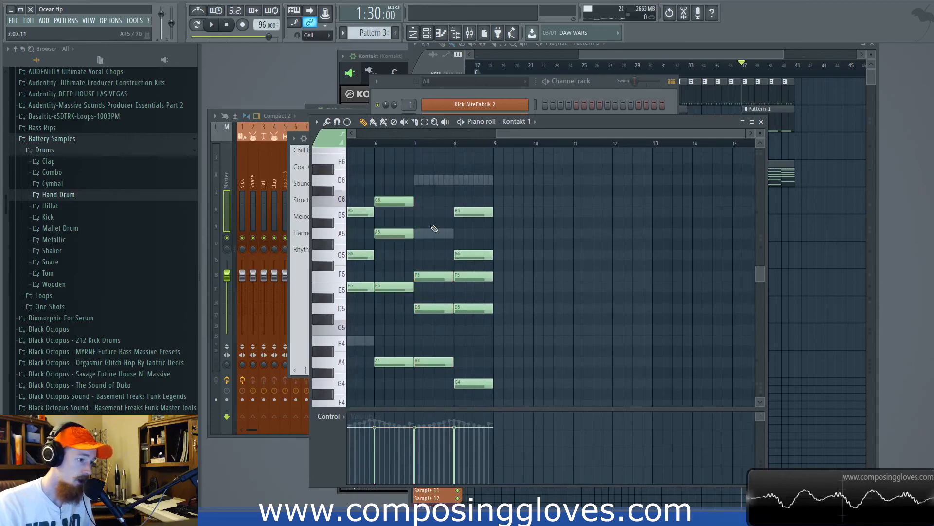
- Try moving F5 to D6 and B5 to A5 in the Kontakt 1 bar 8 chord, and restore both notes
drag(478, 276, 475, 176)
drag(453, 234, 500, 250)
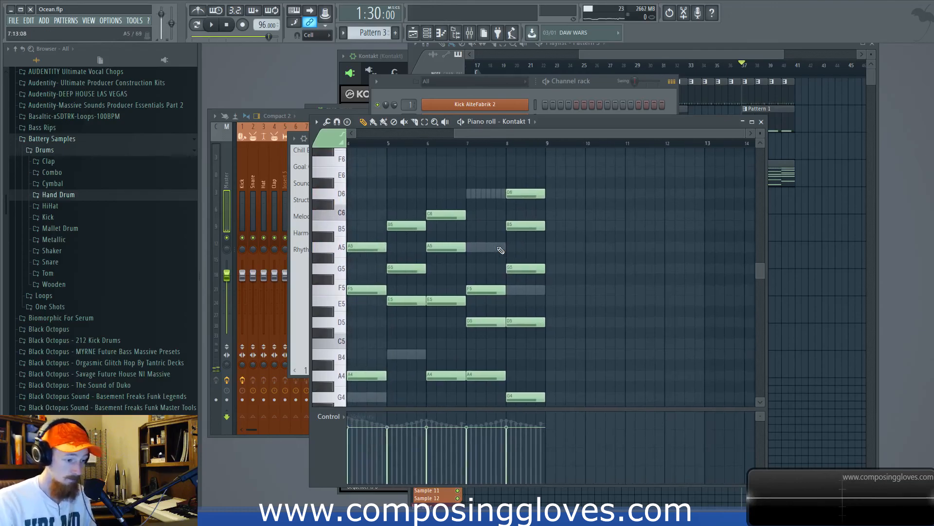
drag(526, 193, 526, 289)
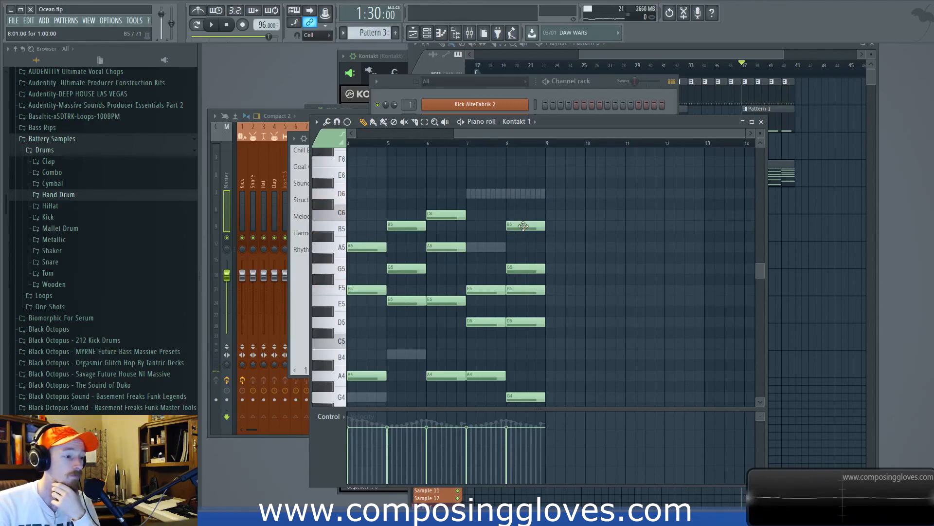
drag(523, 225, 523, 247)
scroll(584, 239, down, 3)
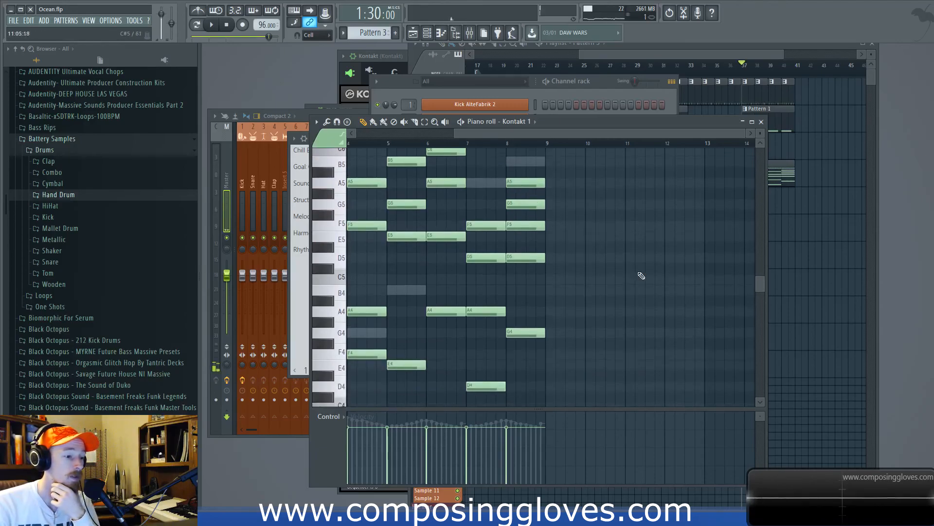
scroll(565, 278, up, 1)
drag(525, 248, 618, 223)
- Play the section from its start and raise B4 in the Kontakt 1 bar 3 chord to B5
key(space)
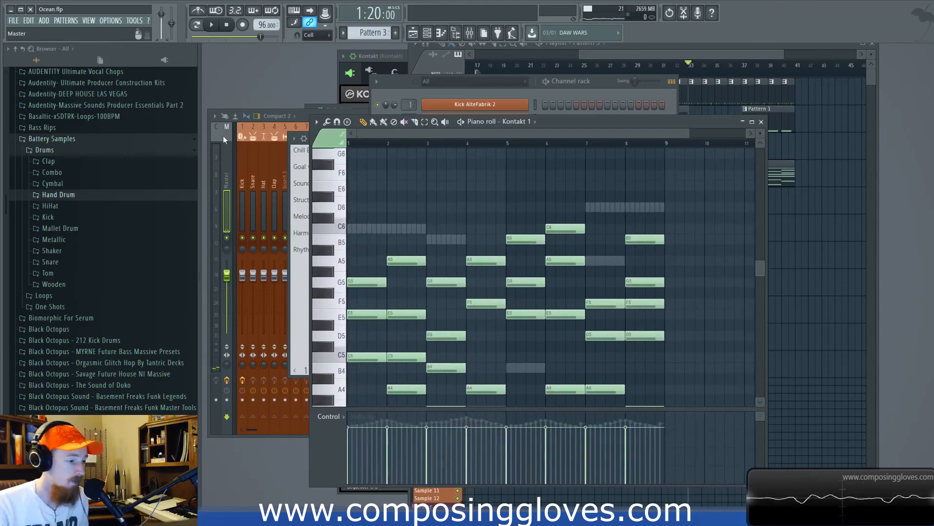
key(space)
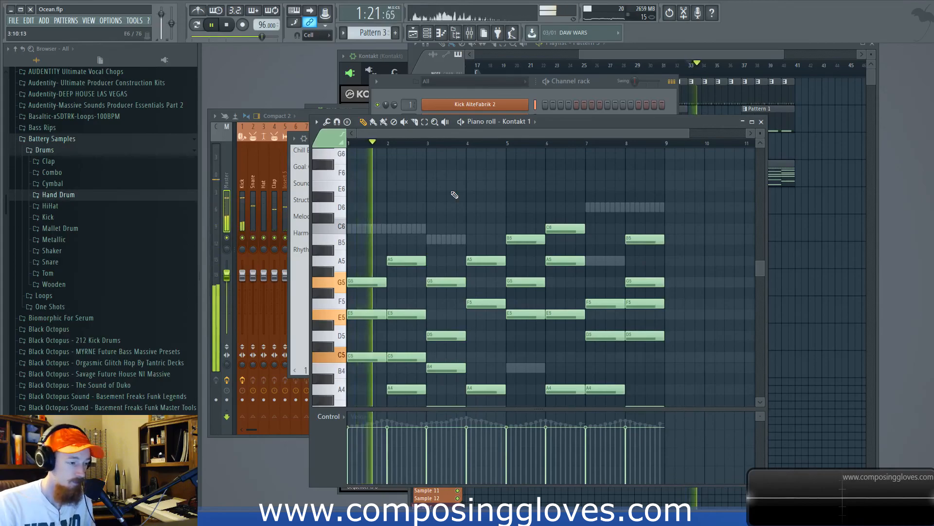
scroll(455, 195, down, 1)
drag(438, 332, 434, 207)
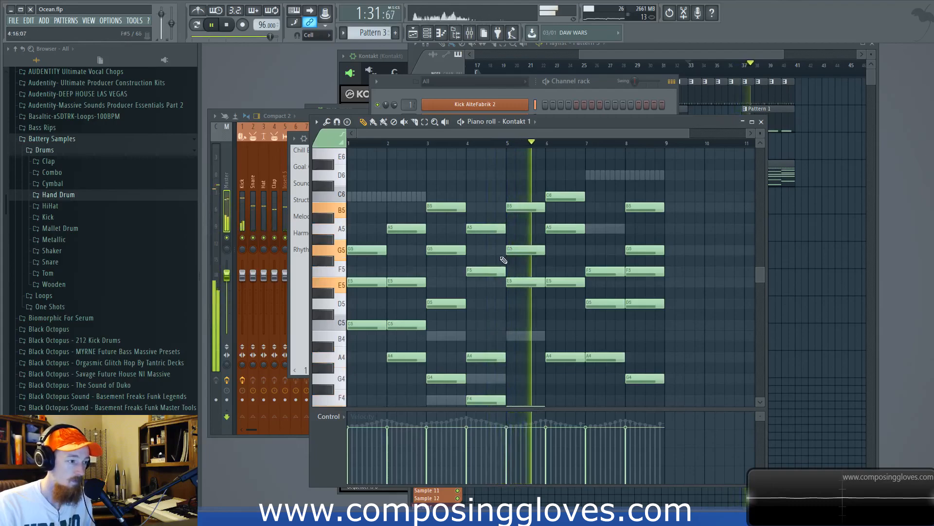
- Stop playback, add a 3x Osc channel to the channel rack and open its volume envelope settings
key(F6)
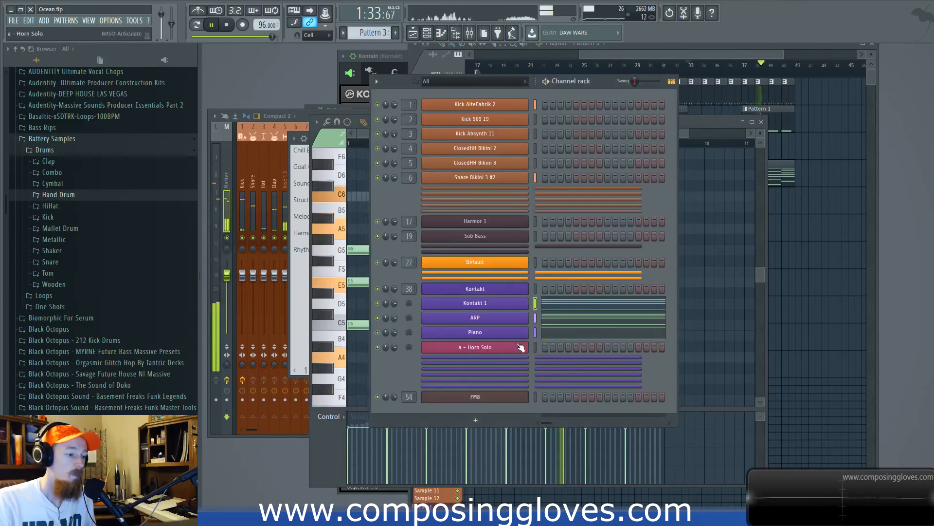
key(space)
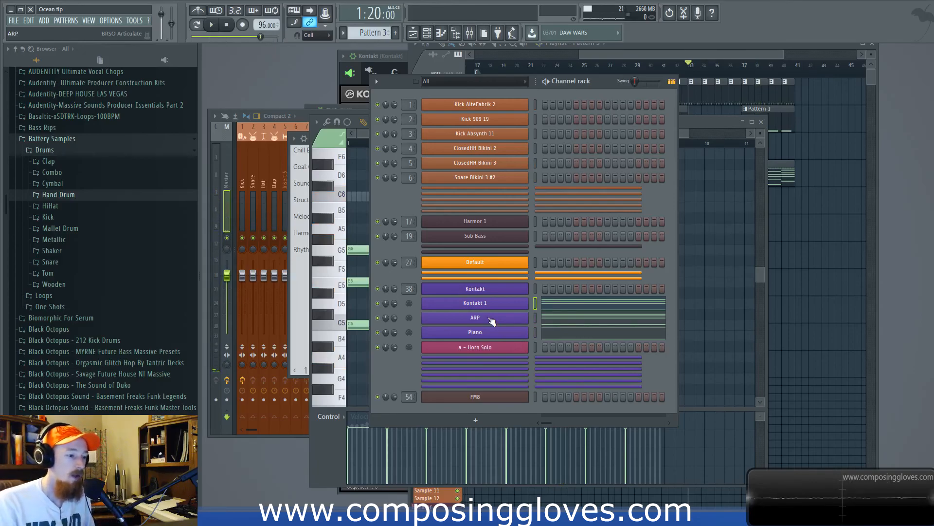
click(475, 419)
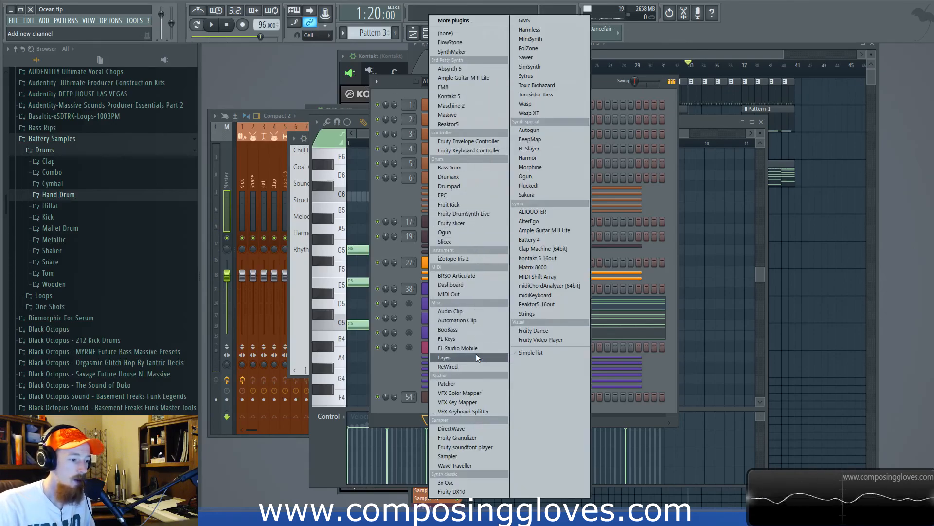
click(475, 482)
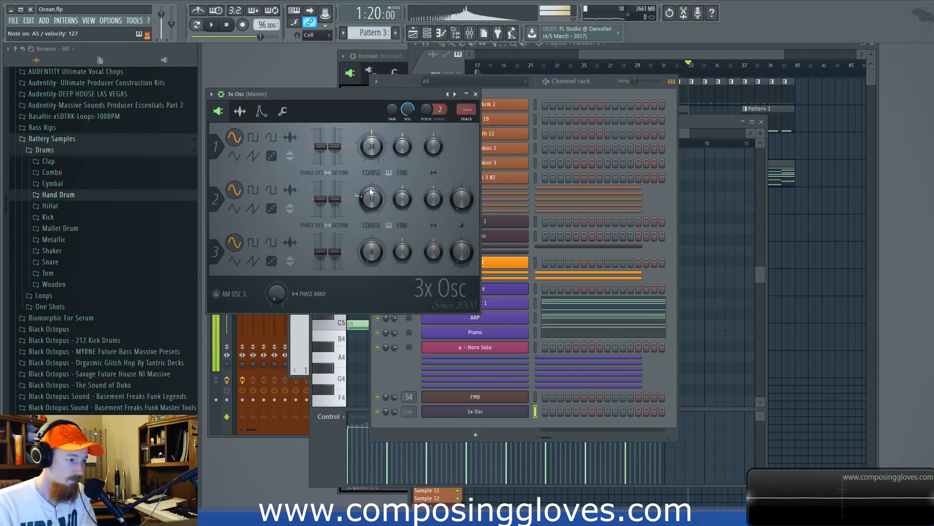
click(242, 112)
click(259, 111)
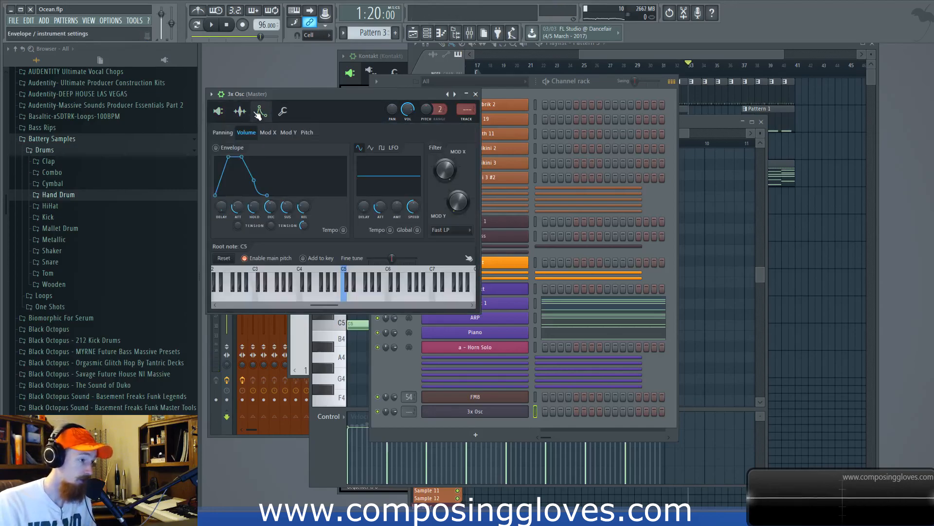
- Look through the 3x Osc envelope, miscellaneous and oscillator settings, close the plugin and open its piano roll
click(239, 116)
click(262, 112)
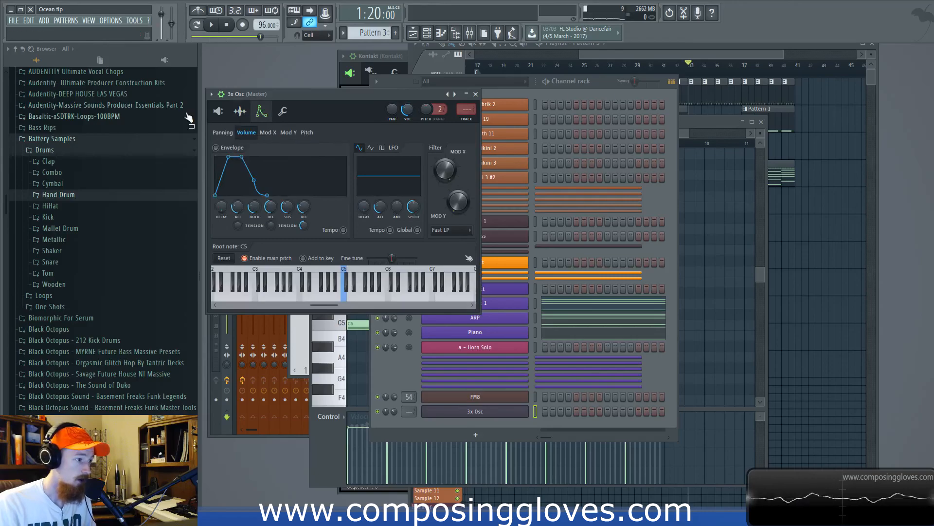
click(283, 112)
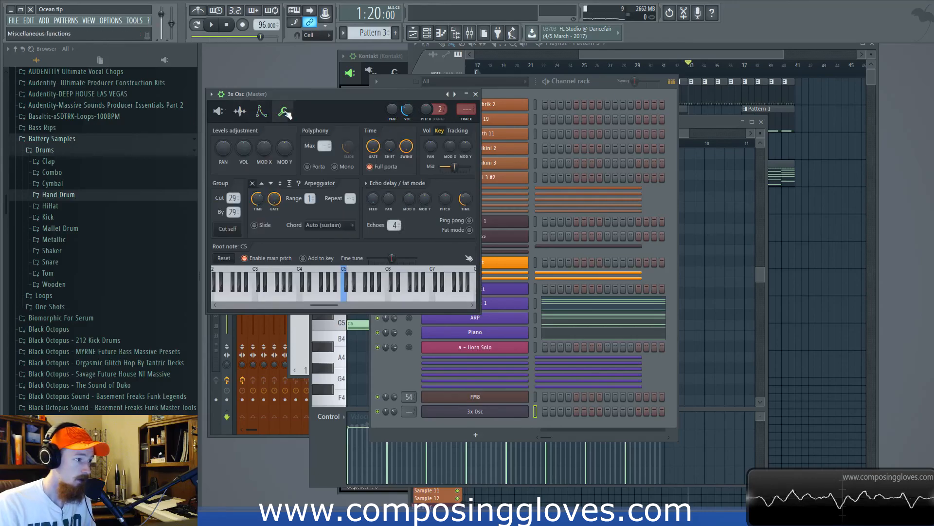
click(220, 112)
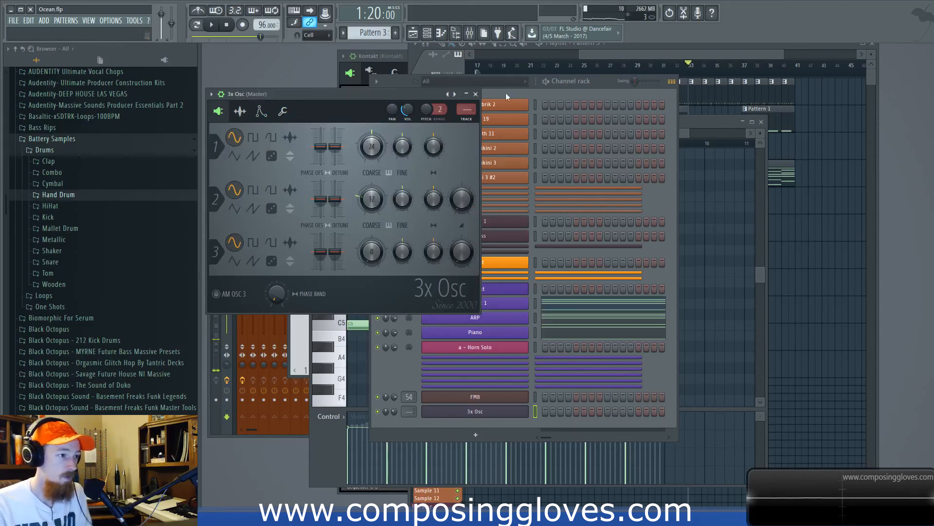
click(476, 94)
right_click(518, 411)
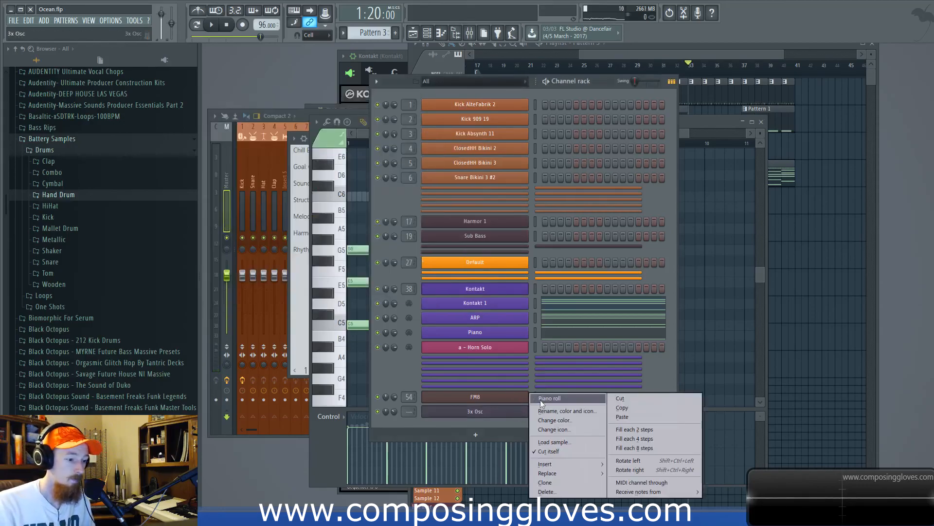
click(540, 399)
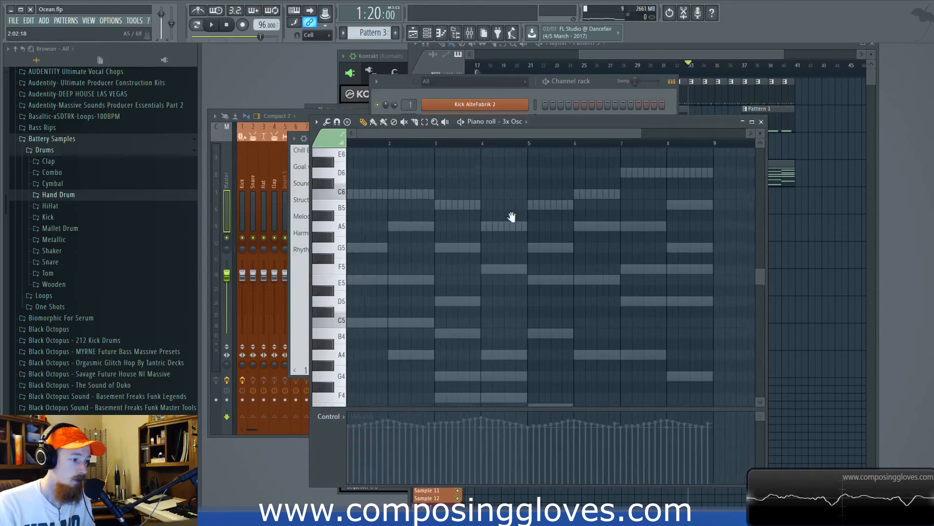
click(384, 94)
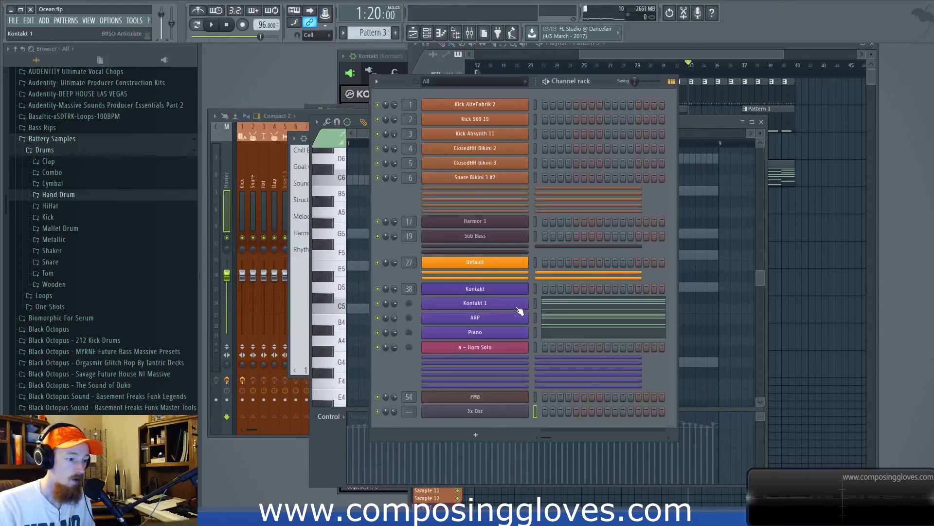
- Enter overlapping quarter-length notes C5, E5 and G5 an eighth apart from the start of bar 1 in the 3x Osc part
click(340, 309)
click(352, 310)
drag(391, 309, 356, 317)
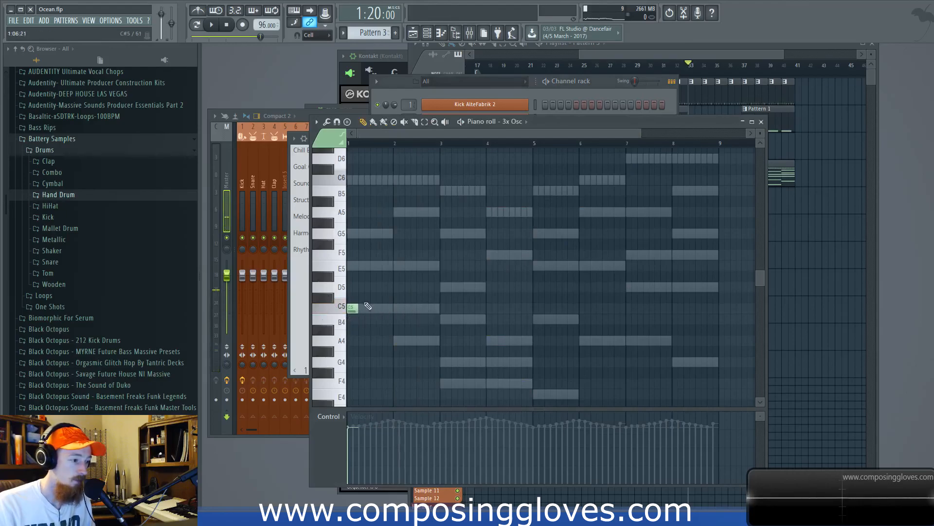
scroll(368, 305, up, 2)
click(362, 253)
click(373, 221)
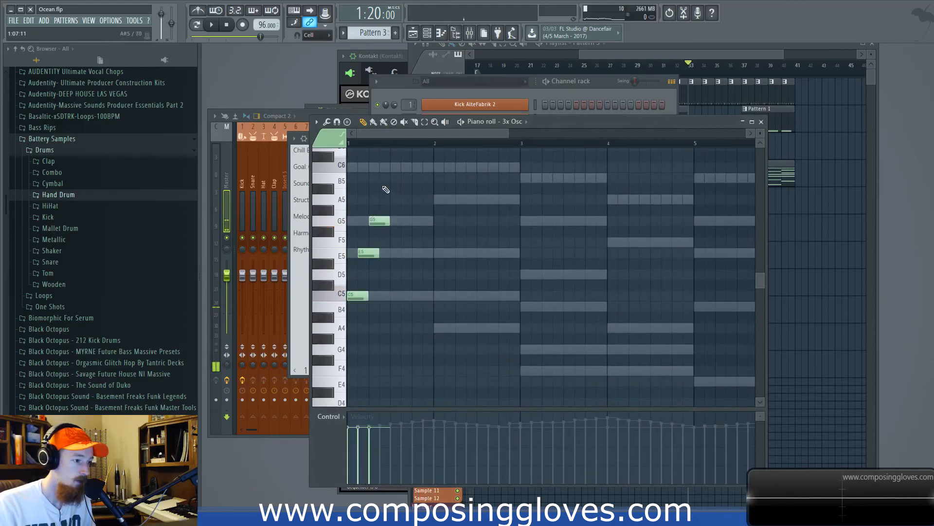
- Continue the rising bar 1 run with C6 in place of a trial A5, followed by E6
click(385, 199)
click(395, 167)
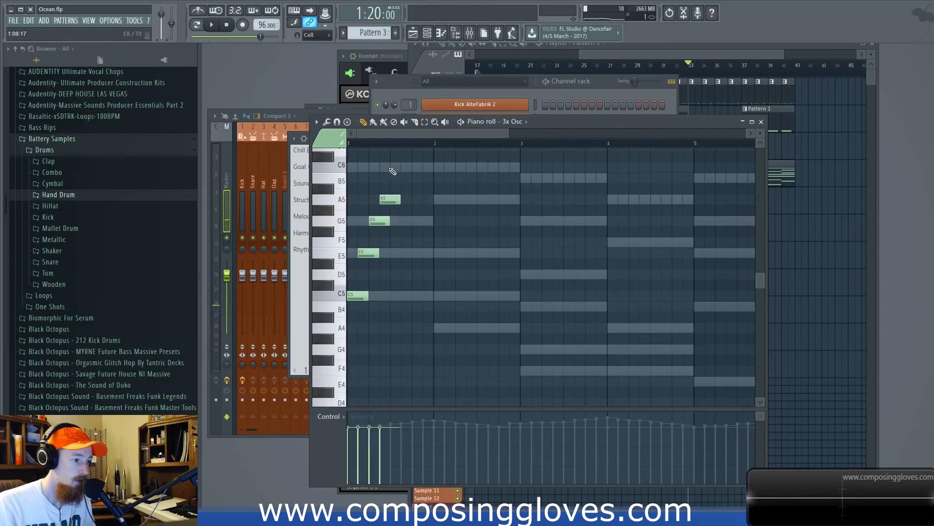
scroll(418, 202, up, 3)
right_click(395, 262)
drag(399, 232, 388, 232)
click(396, 191)
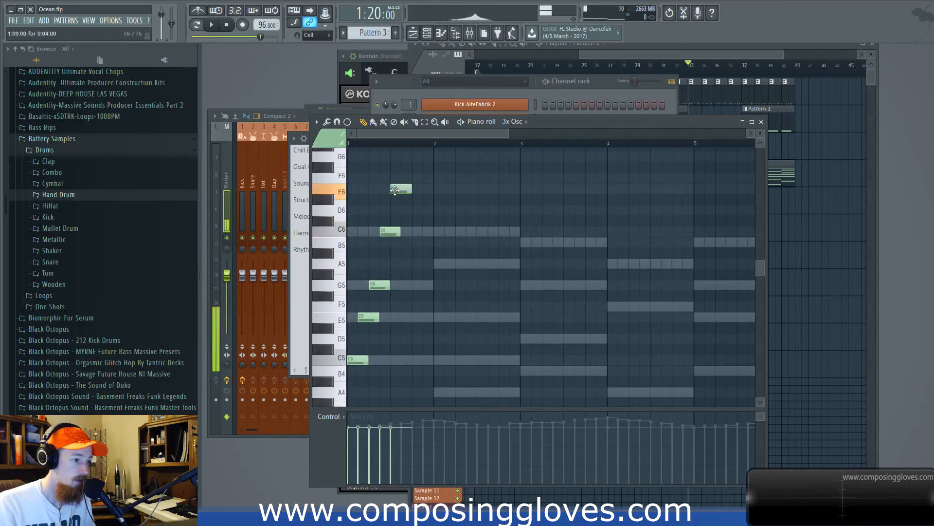
- Finish the bar 1 run with G6, B6 and C7
scroll(412, 197, up, 2)
click(409, 189)
scroll(433, 197, up, 2)
click(418, 178)
click(430, 167)
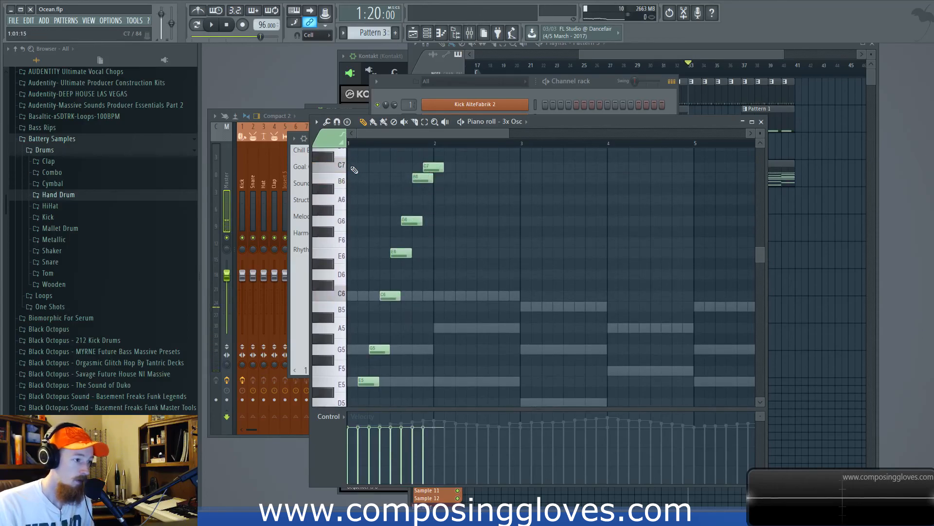
- Transpose the entire 3x Osc run down two octaves so it starts on C3, and play it back
key(ctrl+a)
scroll(360, 225, down, 7)
drag(356, 212, 345, 325)
key(space)
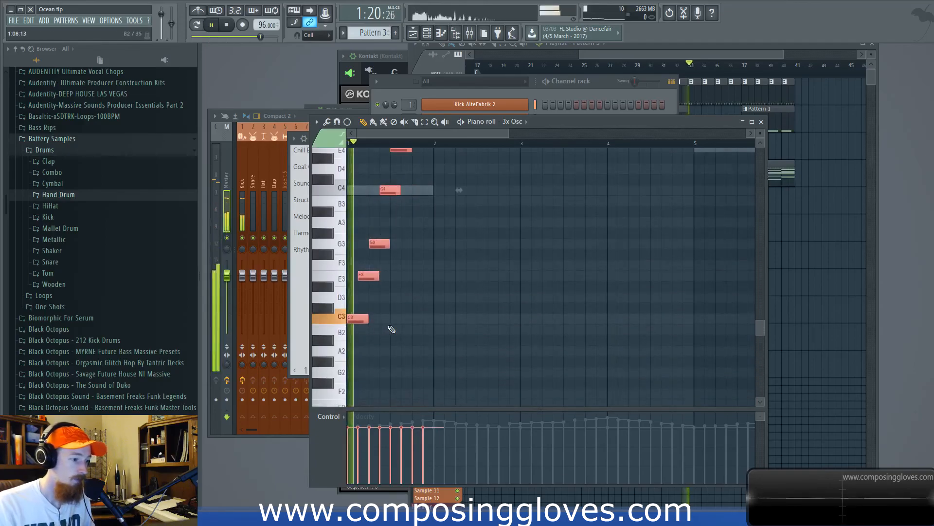
scroll(424, 288, up, 4)
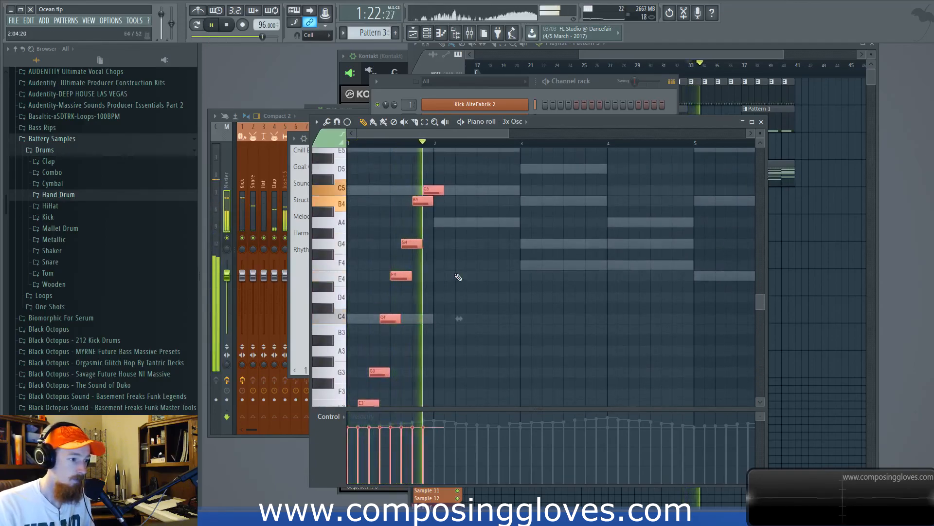
key(space)
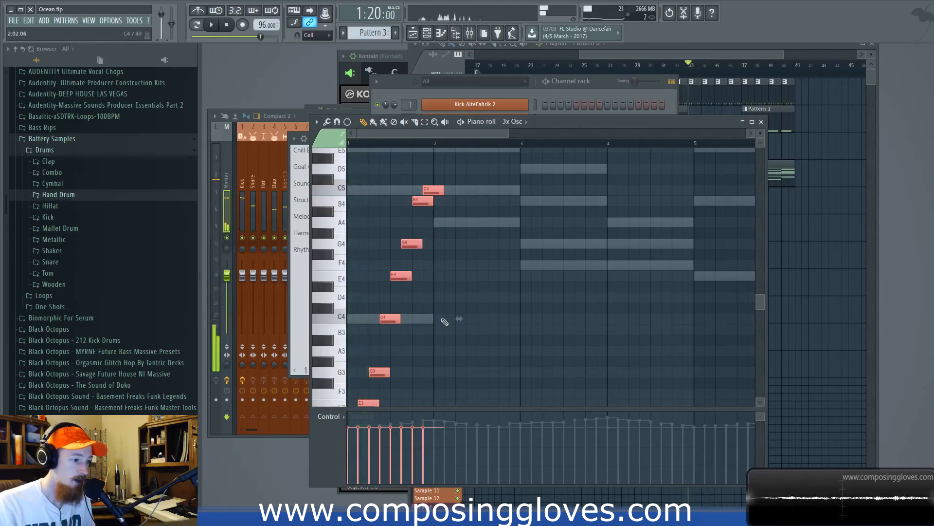
- Begin the bar 2 run with A4, C5, E5, A5 and C6, spaced an eighth apart
scroll(443, 320, up, 2)
click(438, 286)
click(453, 253)
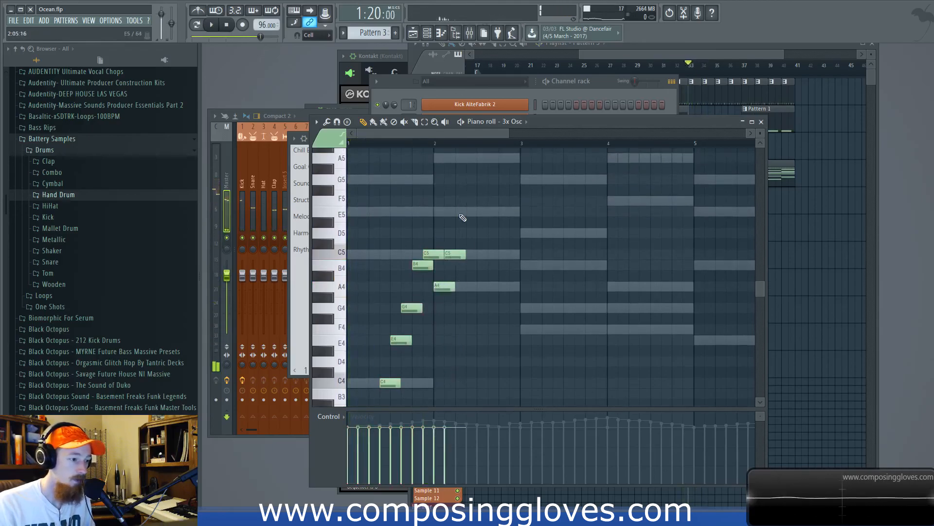
click(466, 212)
scroll(466, 213, up, 2)
scroll(469, 233, up, 2)
click(473, 222)
click(482, 191)
- Complete the bar 2 run with E6, G6 and A6
scroll(494, 214, up, 1)
scroll(501, 223, down, 2)
scroll(511, 306, up, 5)
click(496, 276)
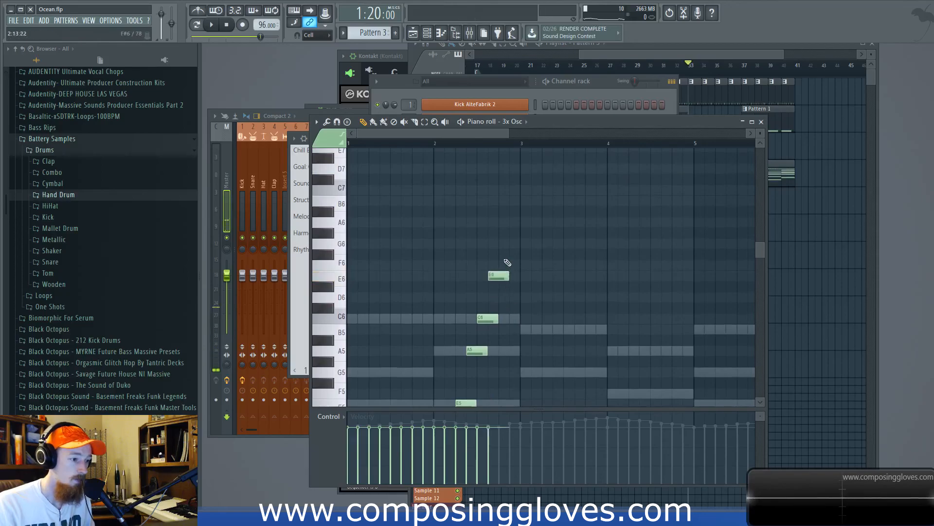
click(502, 245)
click(517, 223)
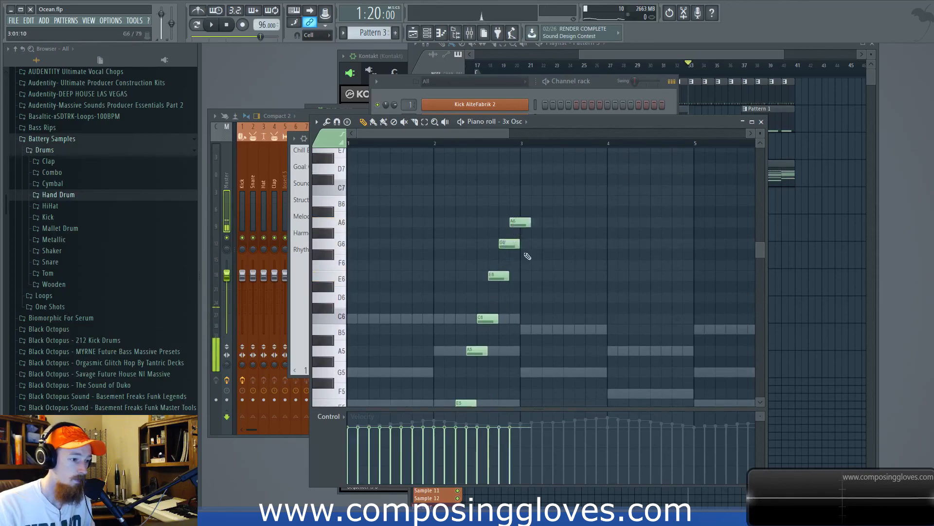
- Start the bar 3 run with F4, G4, B4 and D5
scroll(527, 258, down, 4)
scroll(526, 258, down, 4)
click(529, 263)
drag(550, 265, 519, 276)
click(509, 259)
scroll(527, 221, up, 1)
click(529, 214)
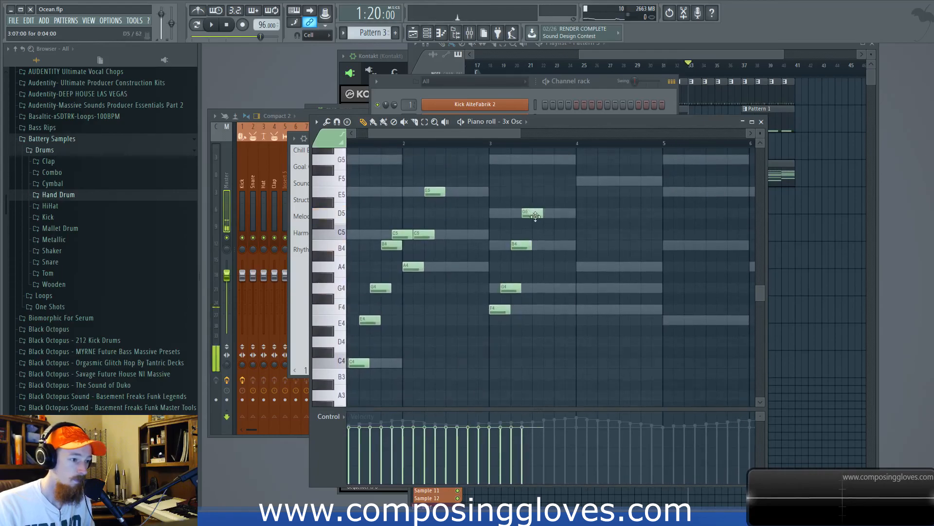
click(517, 245)
- Extend the bar 3 run with G5, B5 and D6, moving a misplaced F5 up to G5
scroll(541, 279, up, 3)
click(543, 277)
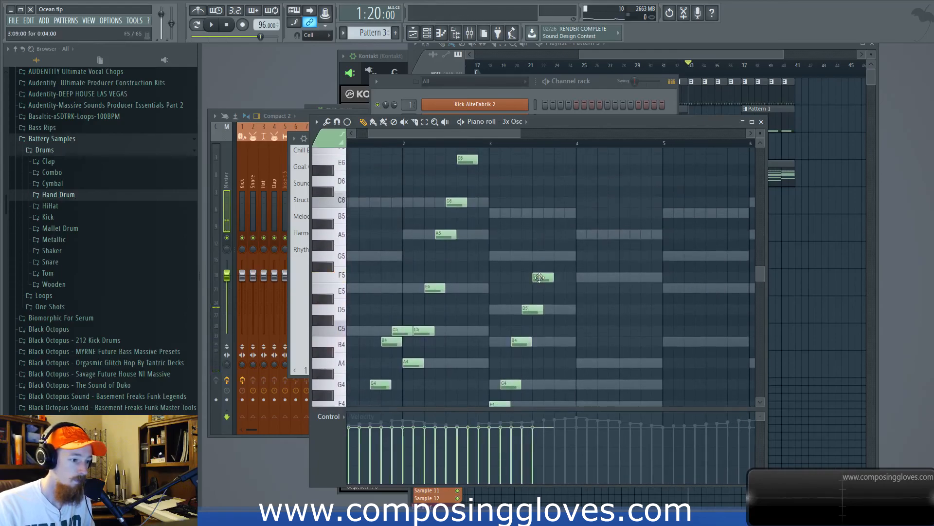
drag(539, 278, 543, 258)
click(551, 214)
scroll(571, 251, up, 1)
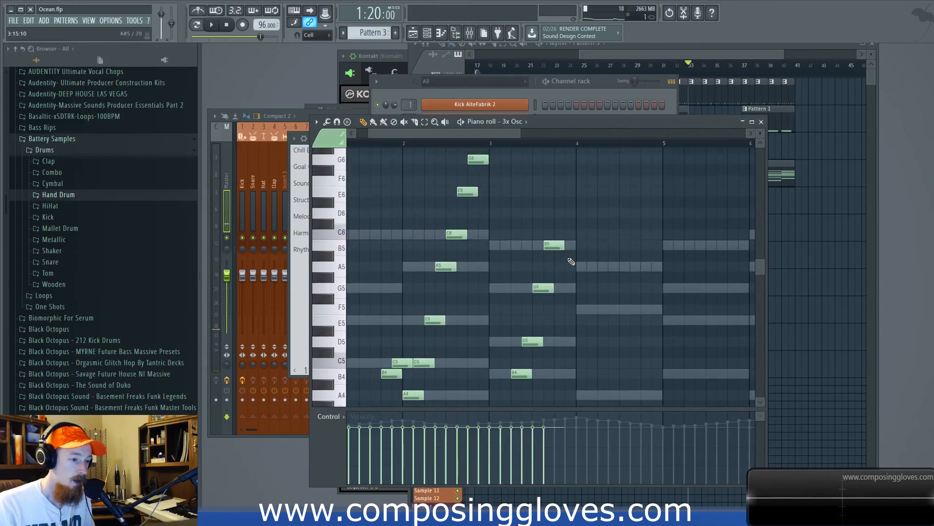
click(559, 216)
- Check the Kontakt 1 chord, lower the first note of the 3x Osc bar 3 run to D4 and end the run with G6
scroll(584, 263, down, 4)
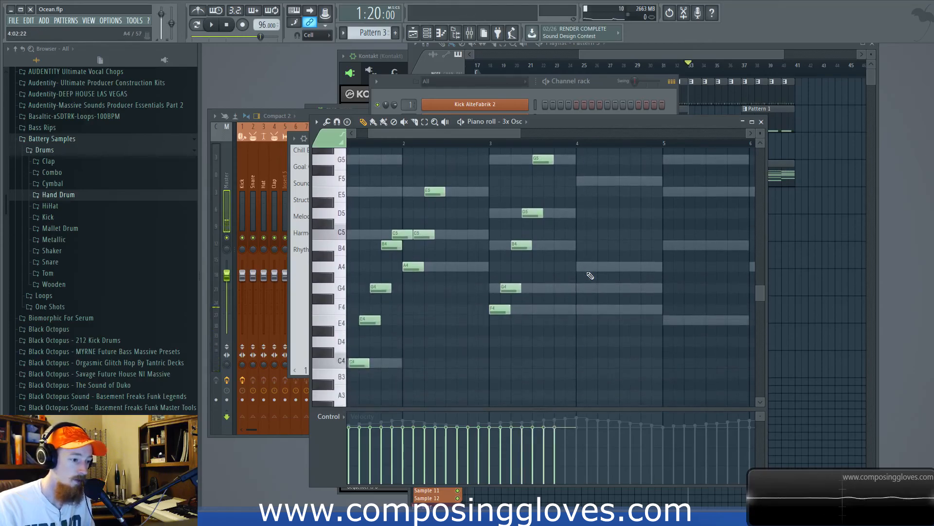
right_click(550, 289)
scroll(541, 301, up, 3)
scroll(529, 272, down, 1)
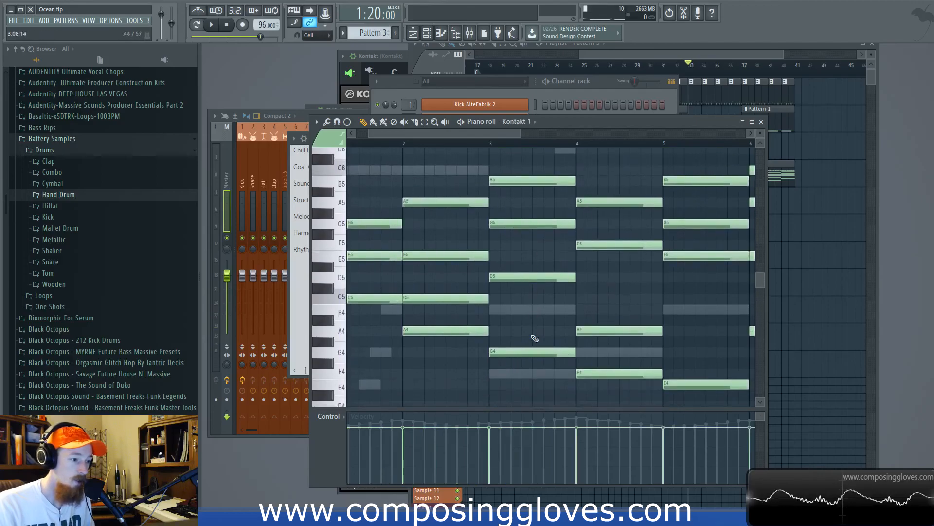
right_click(565, 154)
scroll(538, 341, down, 1)
drag(499, 342, 496, 374)
scroll(495, 339, down, 1)
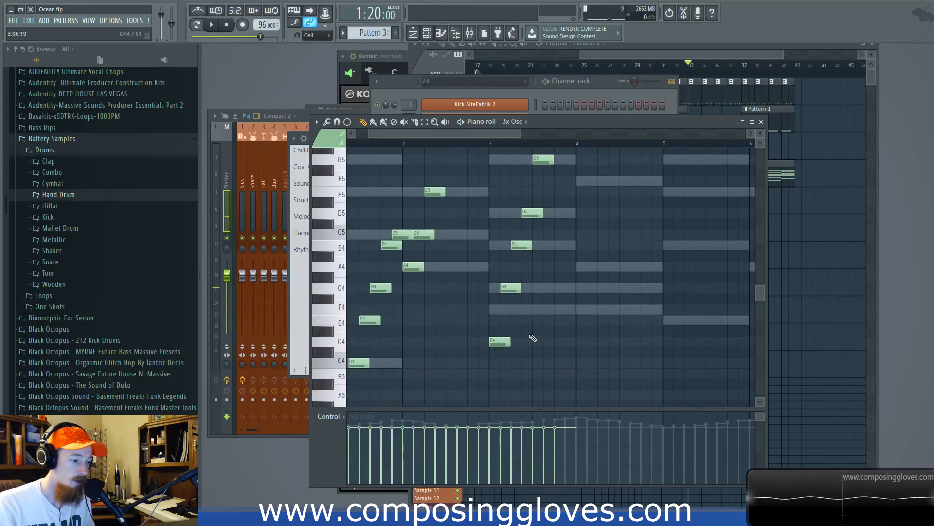
scroll(533, 337, up, 4)
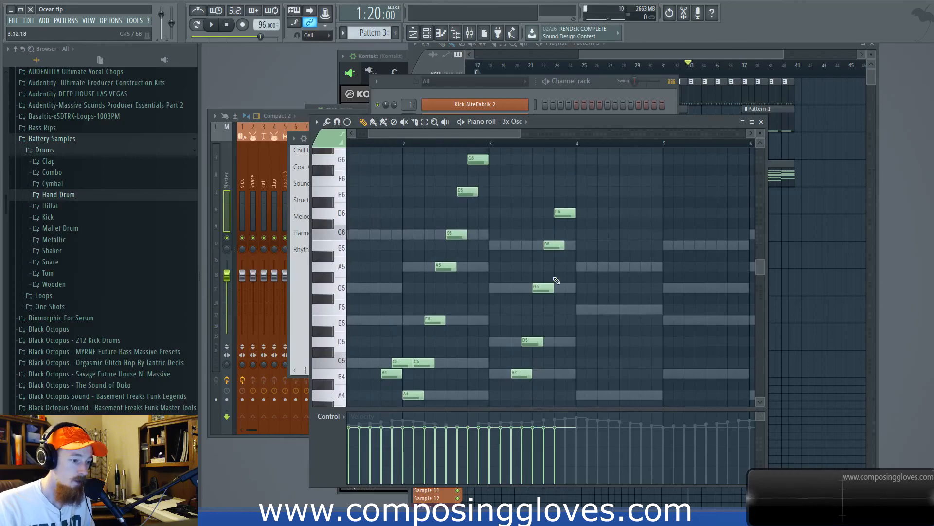
drag(575, 181, 577, 159)
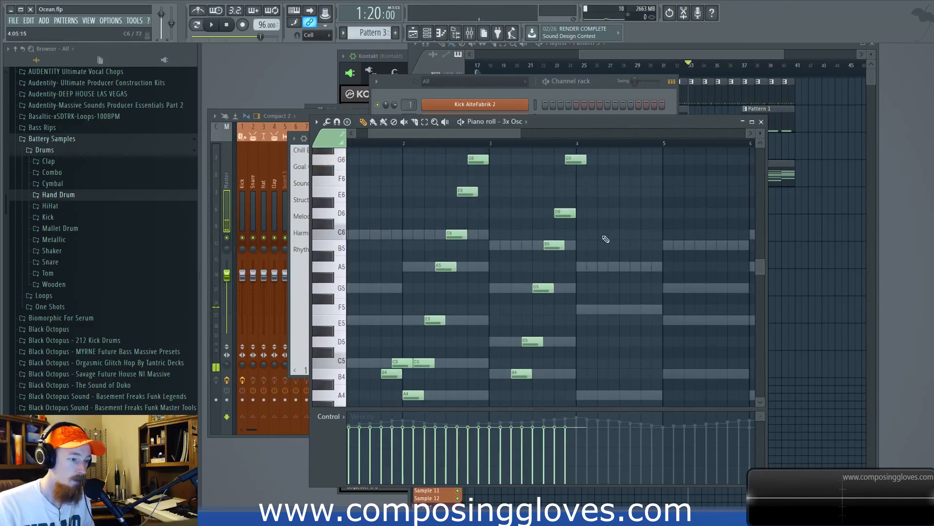
- Check the ARP and Piano notes in bar 4 and start the 3x Osc run there on F4
scroll(575, 271, down, 4)
scroll(493, 316, right, 1)
double_click(519, 264)
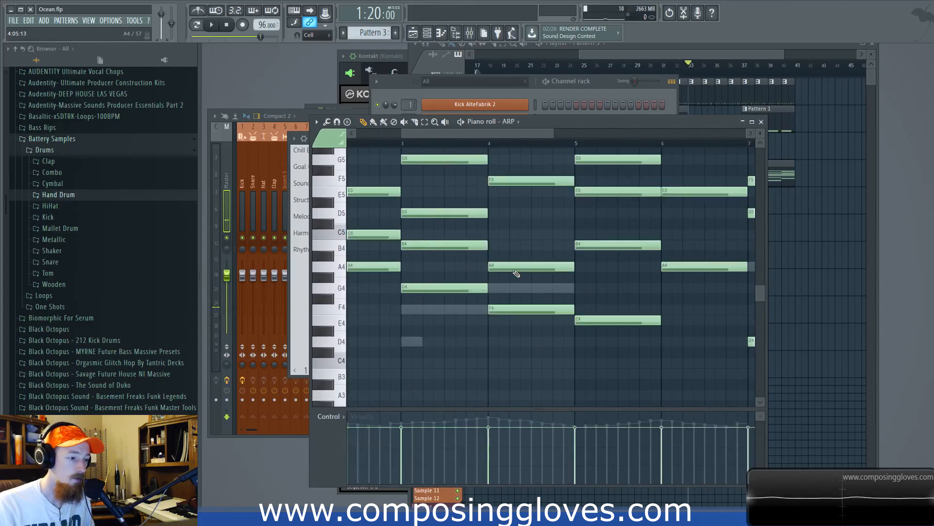
double_click(516, 288)
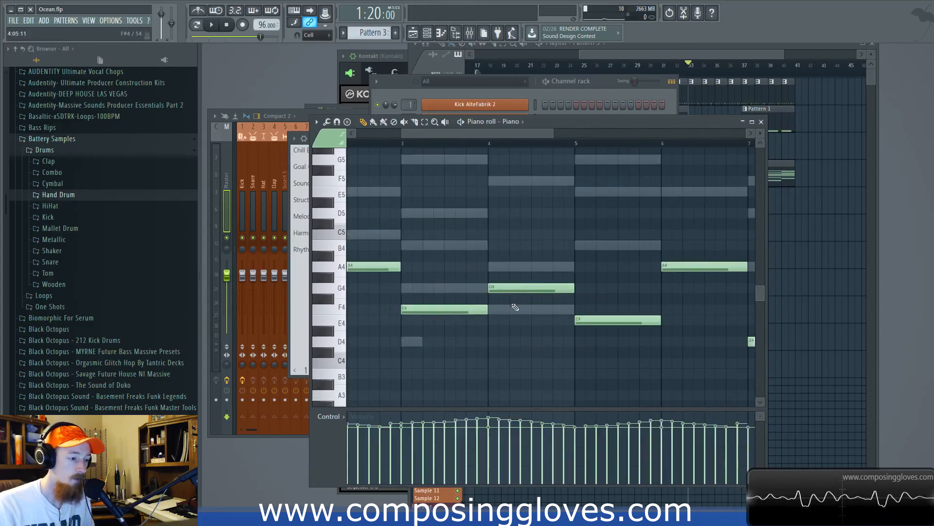
double_click(513, 307)
double_click(420, 343)
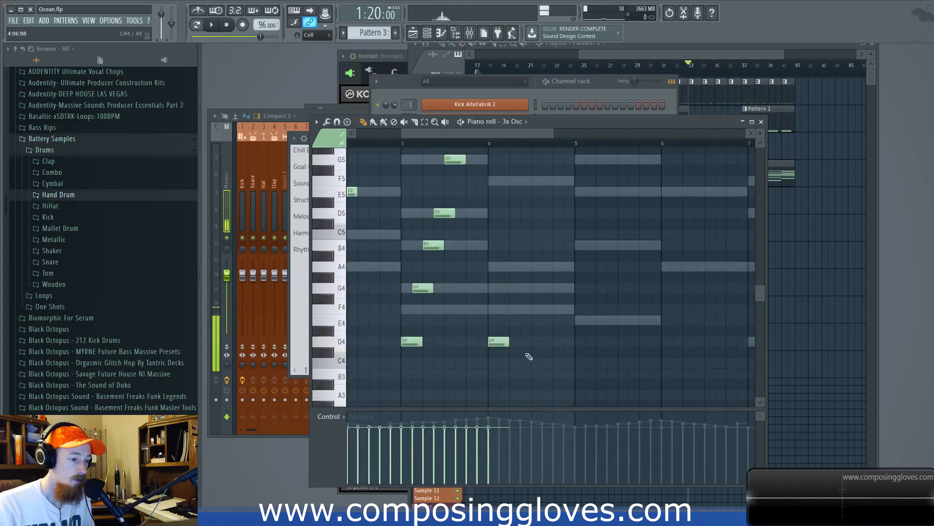
click(492, 308)
drag(500, 302, 471, 310)
- Continue the bar 4 run after F4 with A4, C5 and D5
click(485, 294)
right_click(489, 293)
click(488, 276)
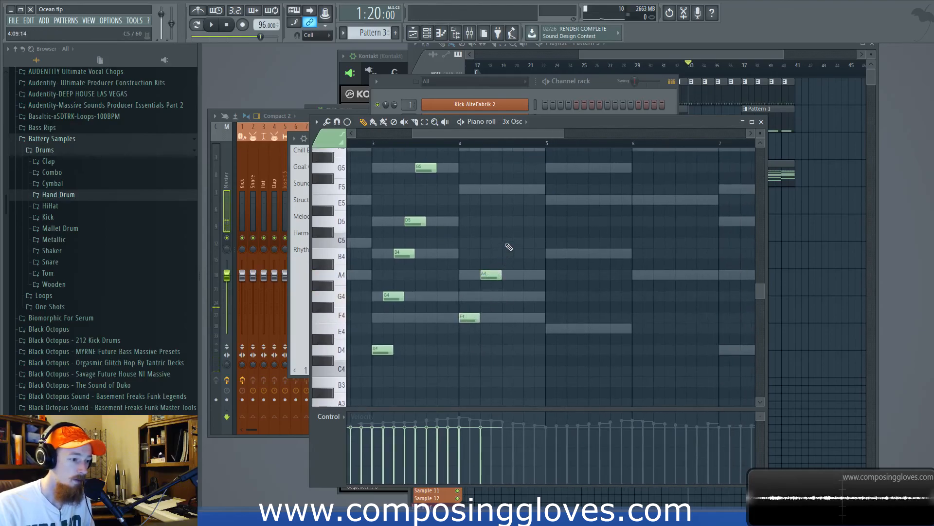
drag(484, 272, 473, 273)
click(486, 243)
scroll(489, 246, up, 2)
click(497, 253)
- Extend the bar 4 run with F5 and A5, replacing the trial notes E5 and G5
click(508, 233)
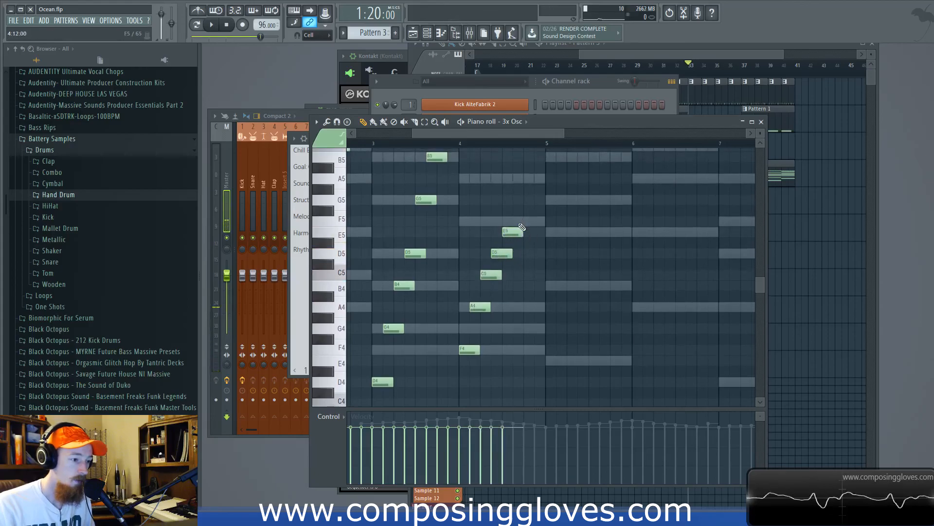
click(522, 222)
right_click(517, 232)
drag(520, 222, 508, 224)
click(521, 203)
scroll(540, 212, up, 1)
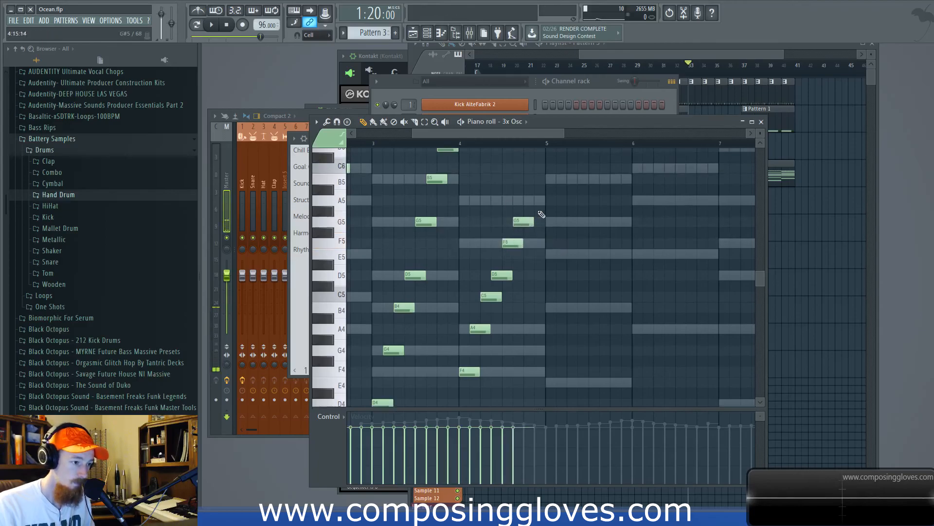
right_click(528, 234)
click(522, 214)
- Finish the bar 4 run with C6 and F6
scroll(532, 215, up, 1)
click(533, 215)
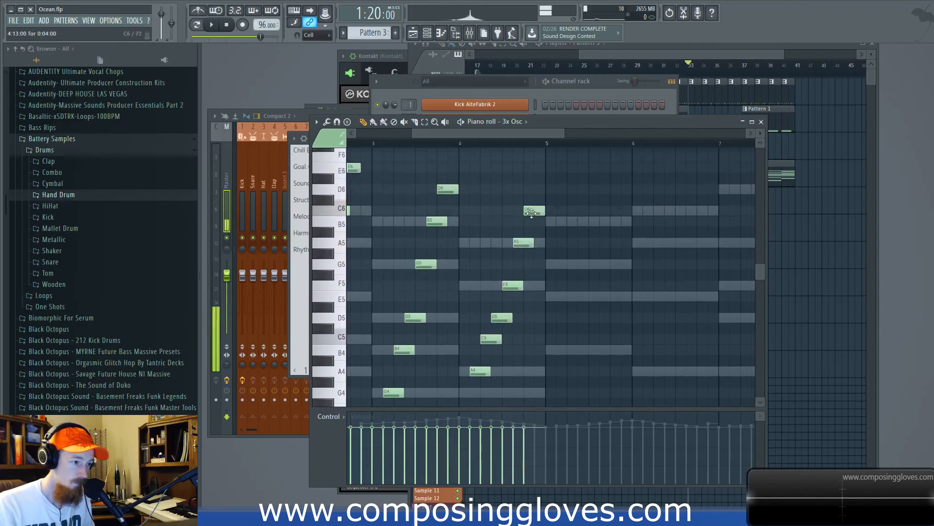
scroll(541, 219, up, 2)
click(542, 189)
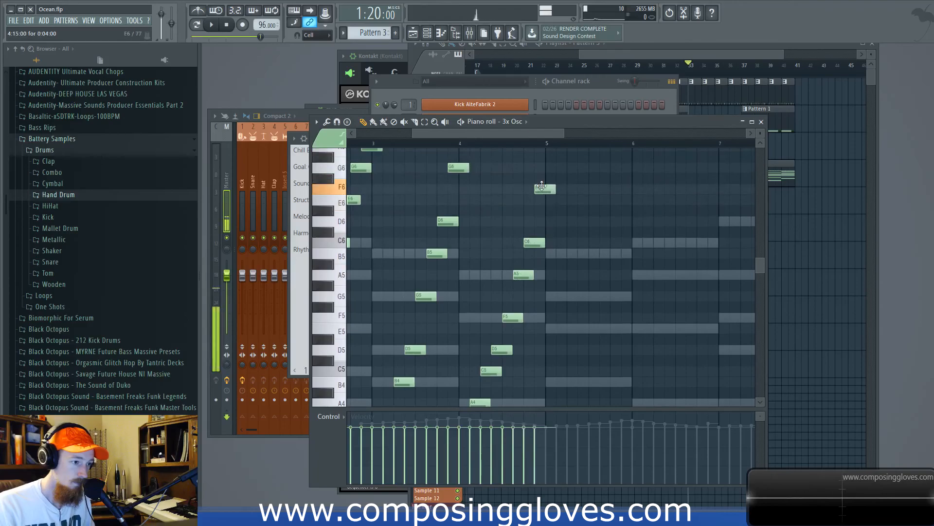
- Start the bar 5 run of the 3x Osc part with E4, G4 and B4
scroll(551, 249, down, 4)
click(559, 360)
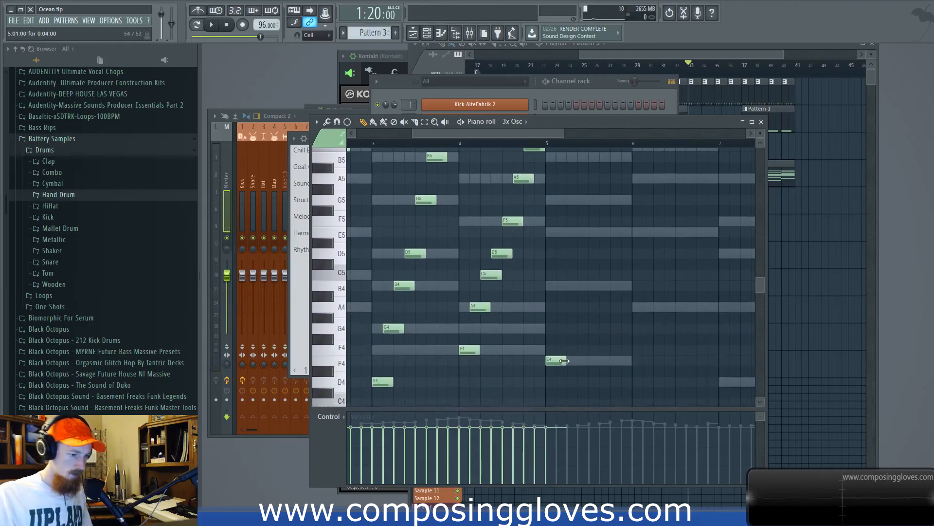
click(564, 317)
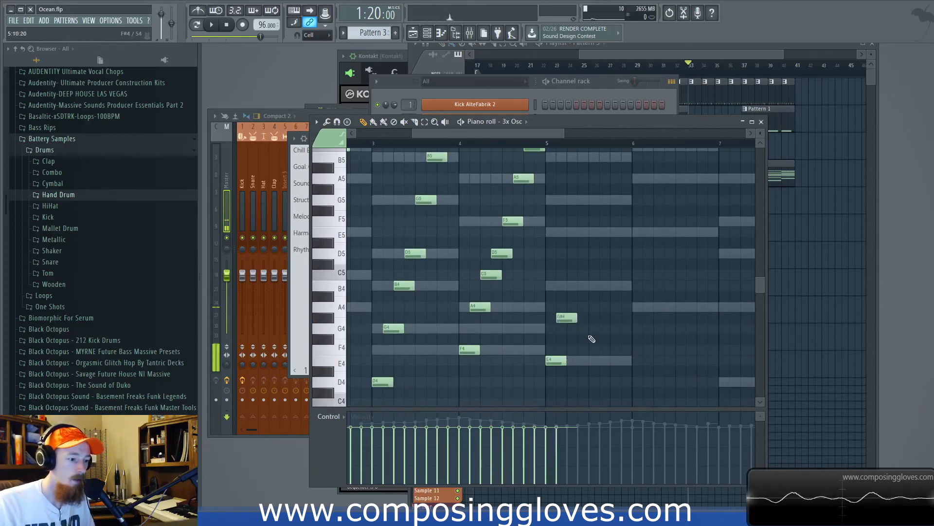
drag(571, 318, 570, 329)
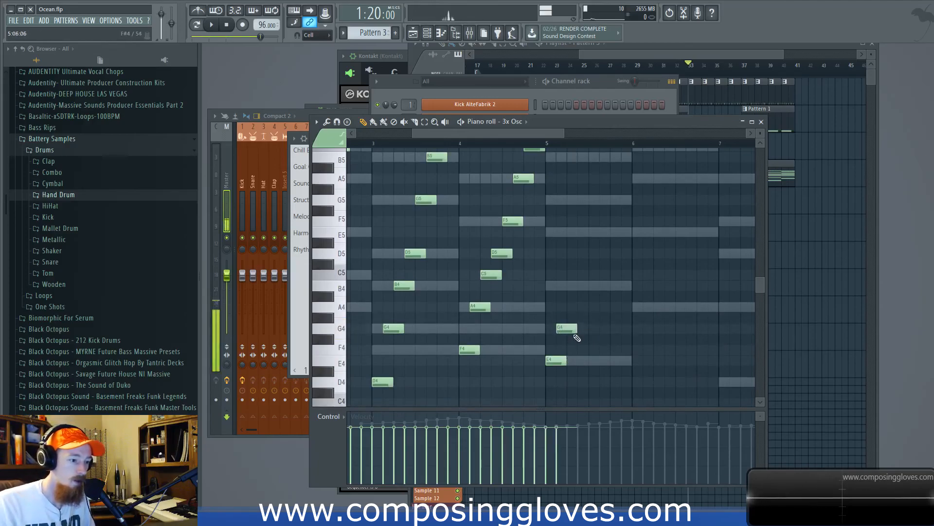
click(568, 285)
drag(568, 293, 548, 312)
- Continue the bar 5 run after B4 with E5, G5 and B5
click(564, 271)
drag(572, 270, 572, 251)
click(574, 218)
click(585, 195)
right_click(587, 196)
click(587, 176)
- Finish the bar 5 run with D6 and E6
drag(594, 187, 546, 253)
click(555, 208)
click(563, 176)
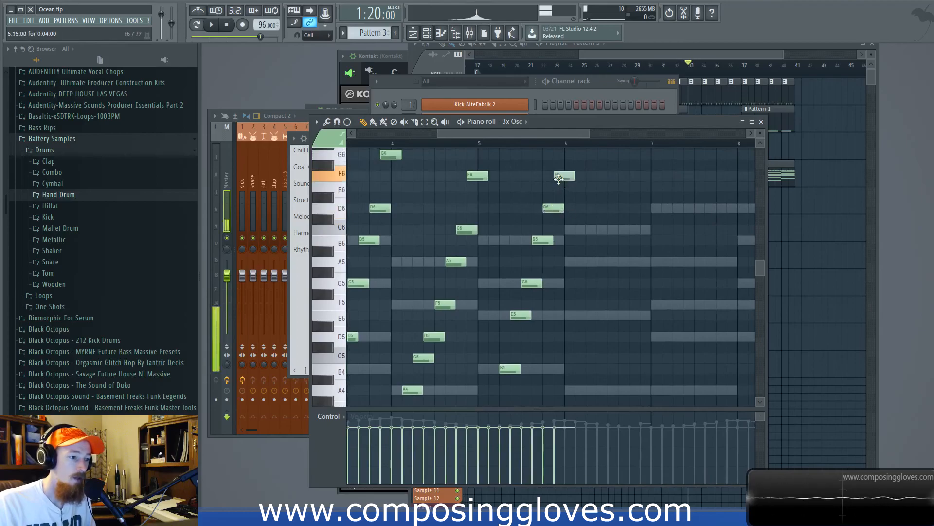
drag(564, 173, 565, 188)
- Start the bar 6 run on A4 and check the Kontakt 1 chord in that bar
drag(621, 206, 595, 253)
click(499, 351)
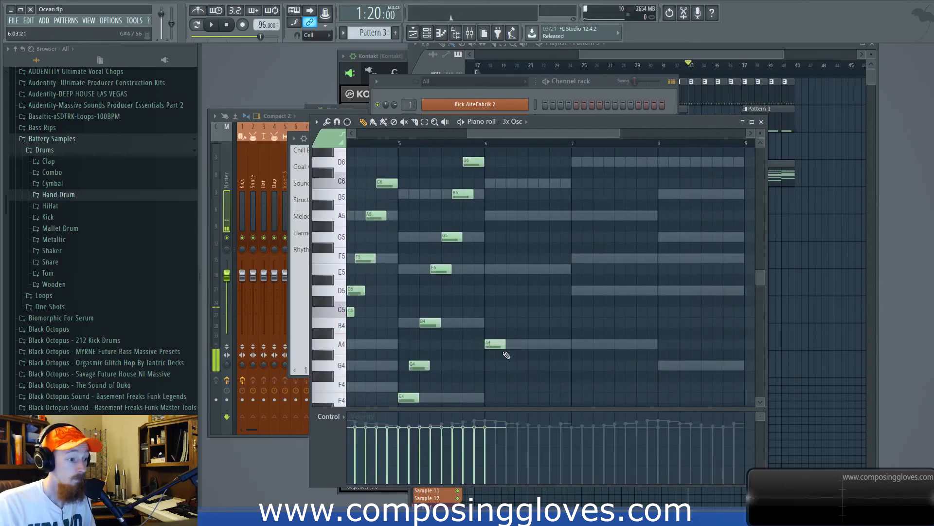
double_click(531, 344)
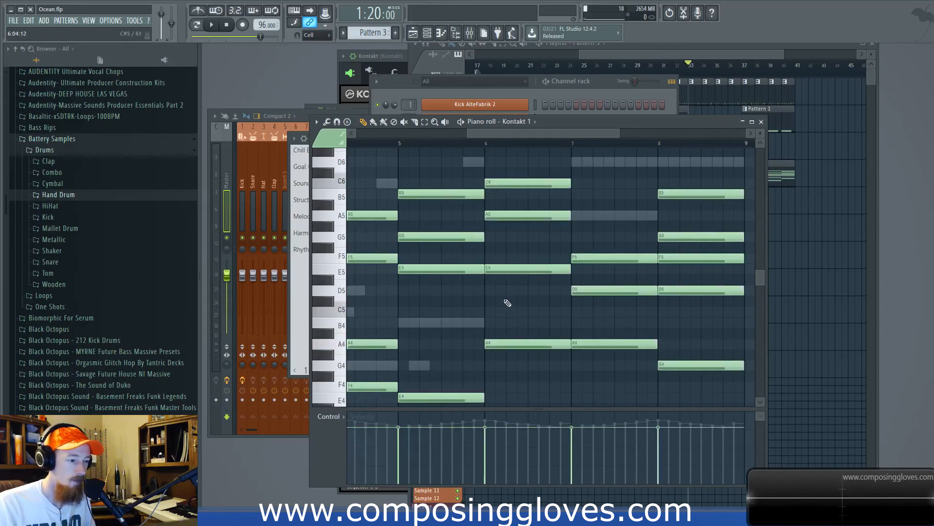
double_click(421, 366)
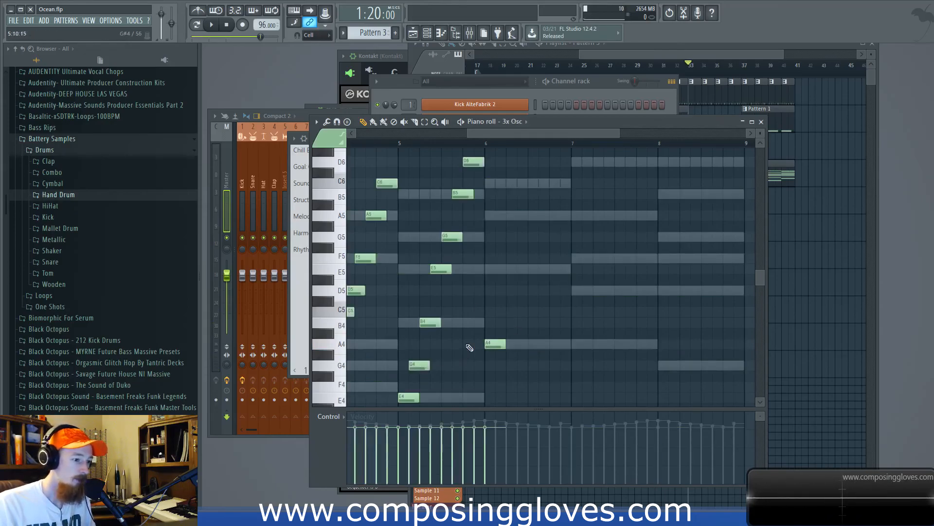
- Continue the bar 6 run after A4 with C5, E5 and G5, removing the trial F5
click(516, 312)
click(524, 258)
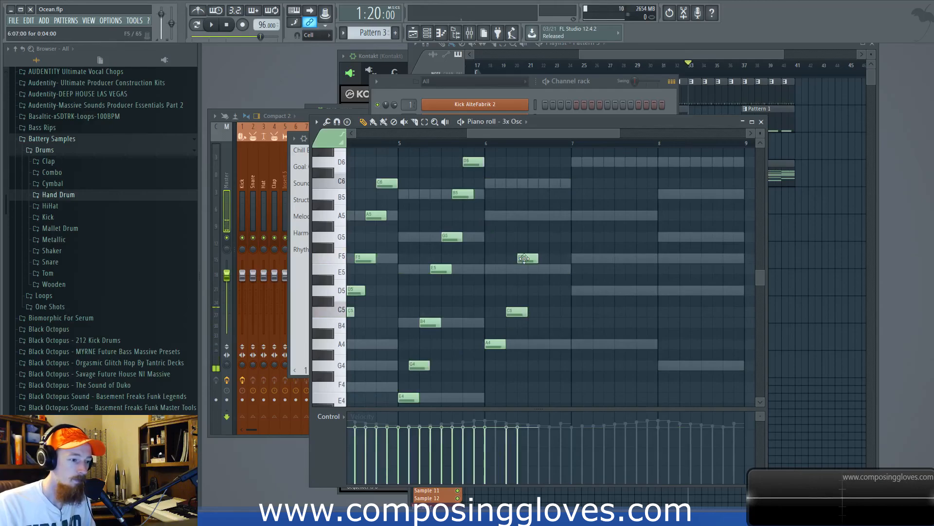
drag(510, 313, 499, 312)
click(504, 271)
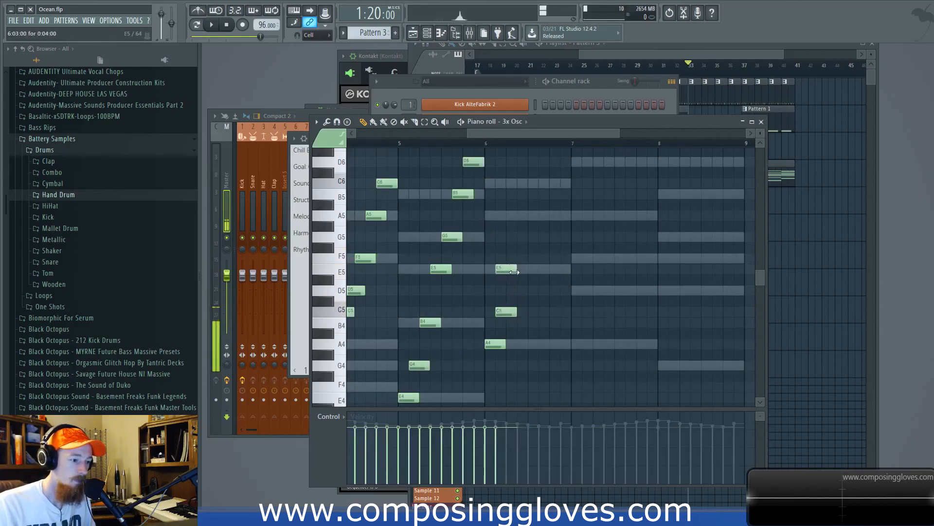
drag(505, 266, 515, 266)
click(527, 236)
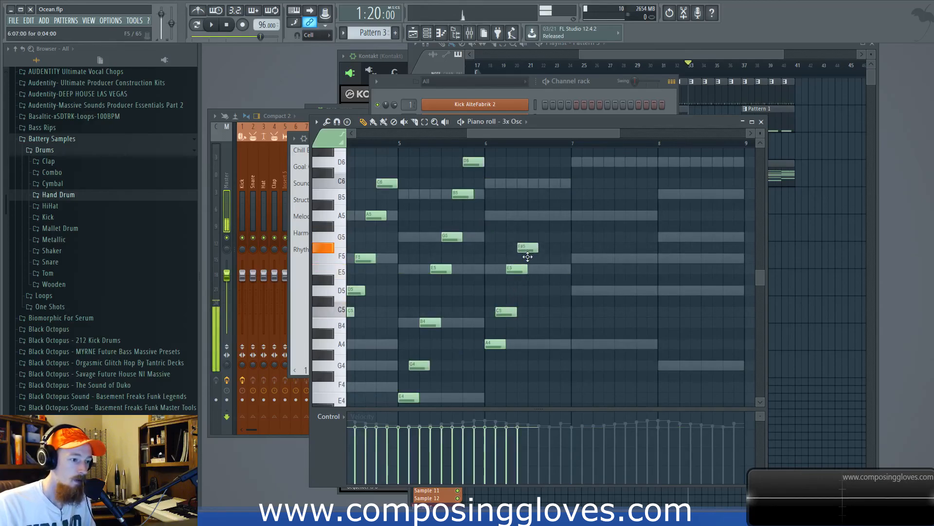
drag(526, 241, 507, 302)
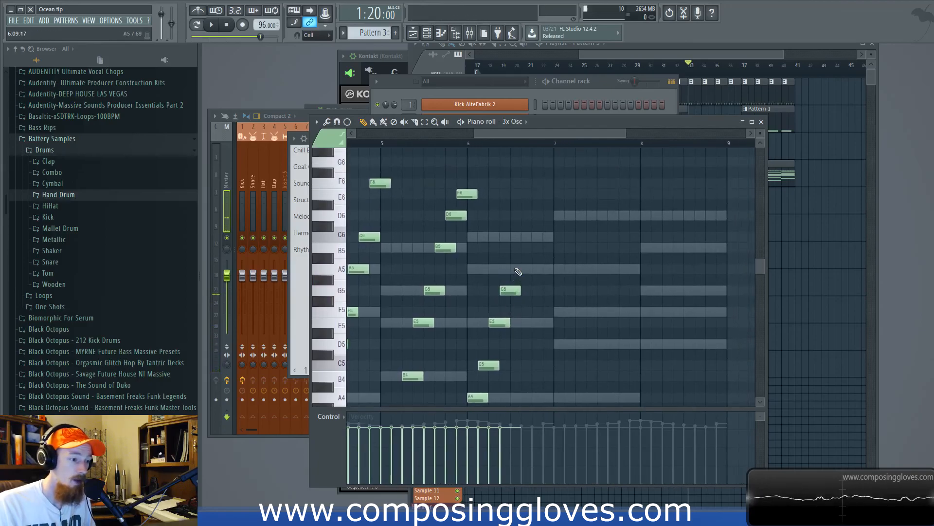
- Complete the bar 6 run with A5, C6, D6 and E6
click(517, 271)
click(528, 227)
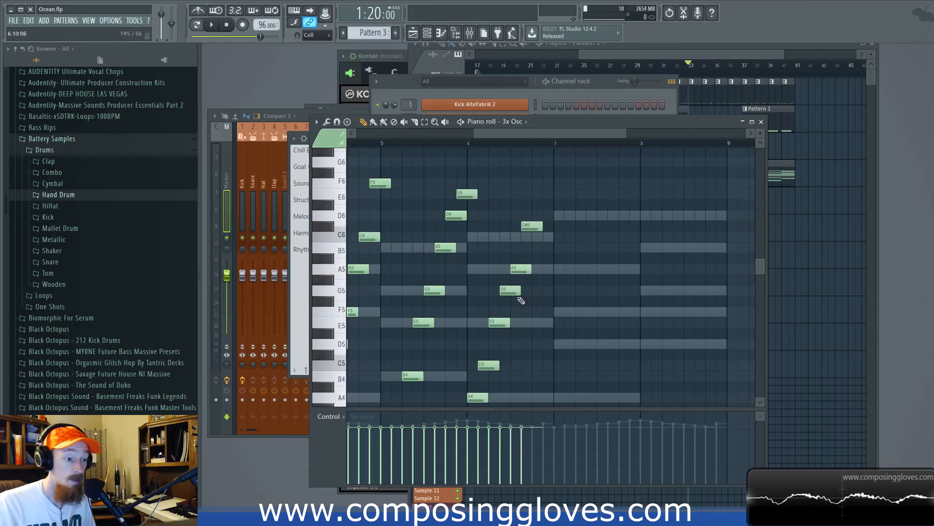
mouse_move(532, 226)
mouse_down()
mouse_move(532, 247)
mouse_move(532, 234)
mouse_up()
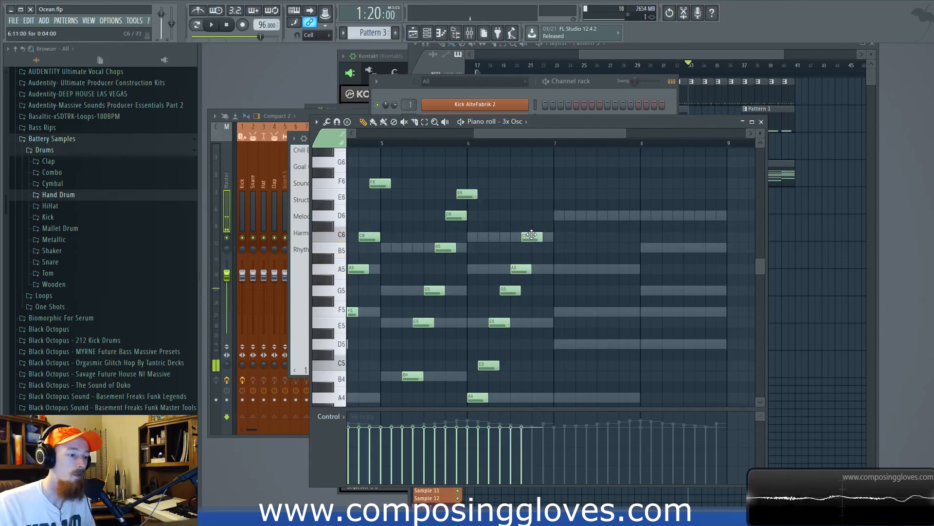
click(543, 216)
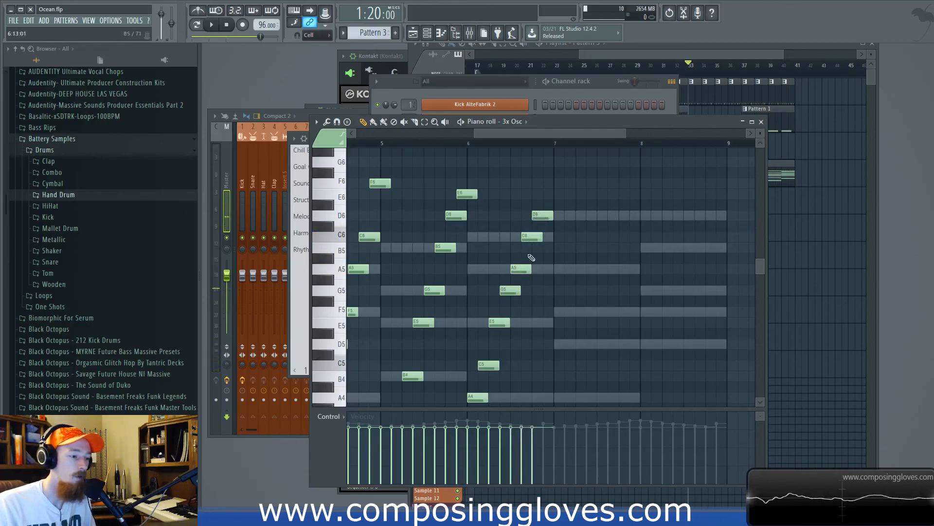
click(549, 196)
- Check the Kontakt 1 and ARP chord notes in bar 7 and return to the 3x Osc part
drag(600, 227, 584, 207)
drag(548, 277, 492, 270)
click(493, 369)
double_click(491, 370)
key(Escape)
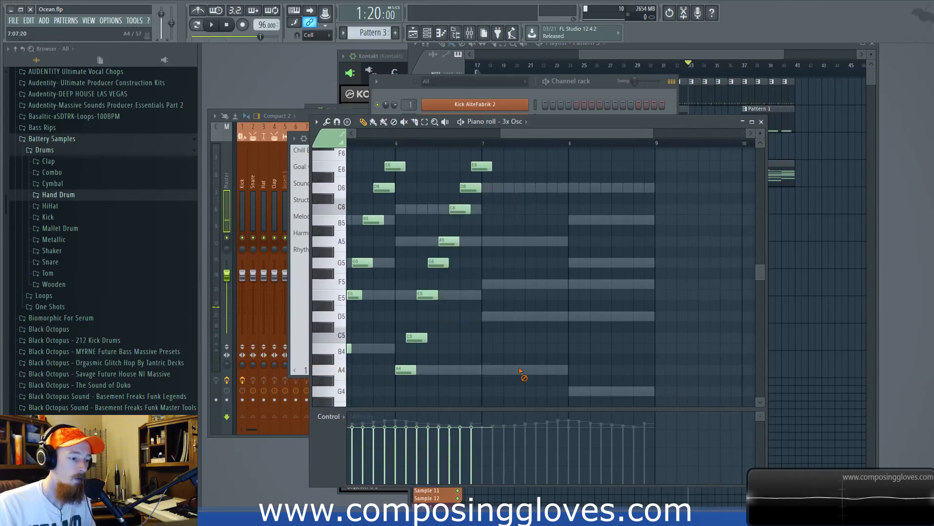
double_click(520, 371)
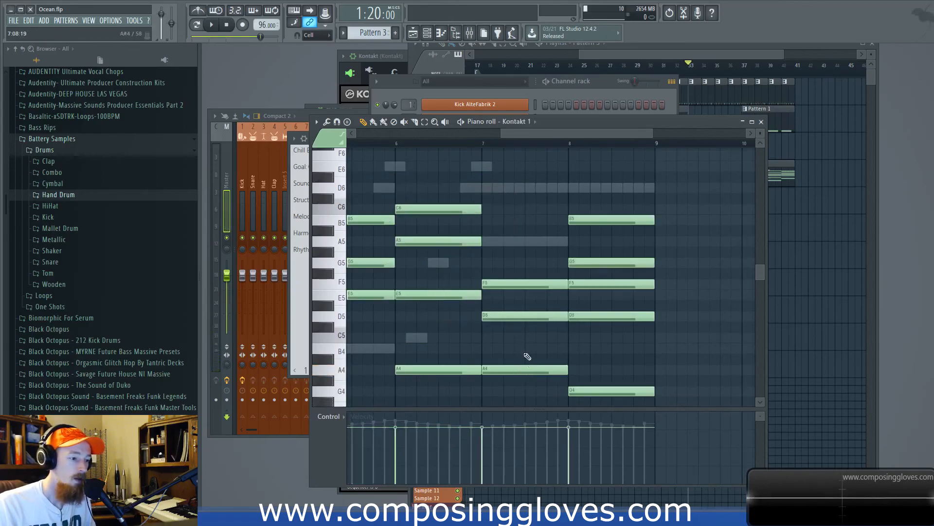
double_click(514, 246)
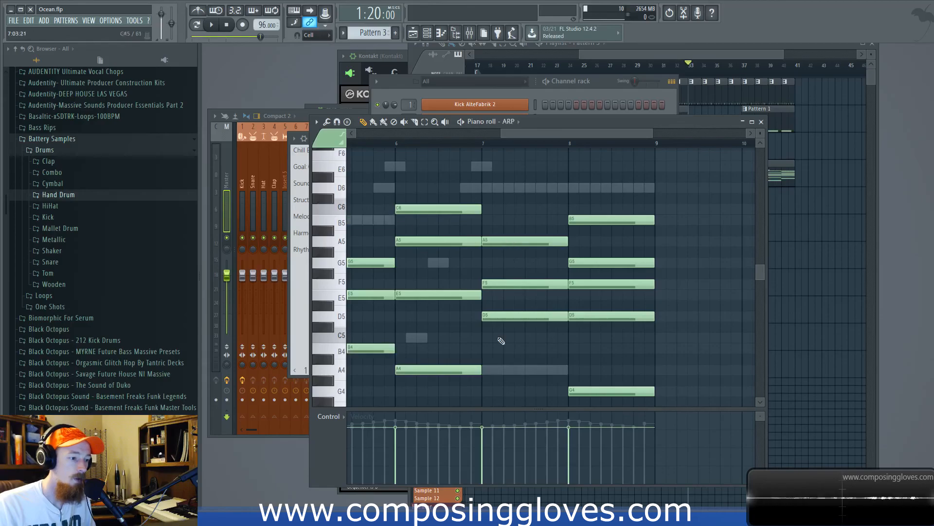
double_click(440, 263)
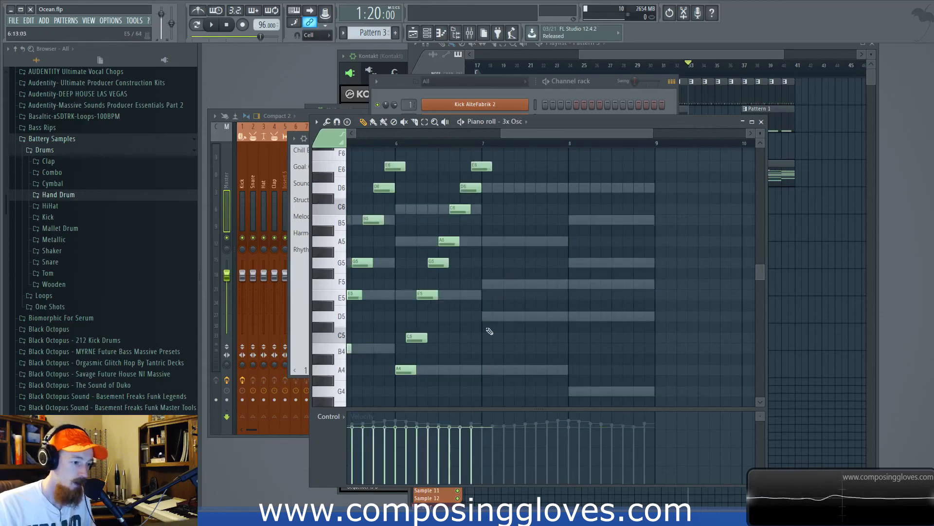
- Build the start of the bar 7 run with D4, F4, A4, C5 and D5
click(491, 371)
scroll(496, 324, down, 3)
drag(495, 325, 495, 384)
click(494, 344)
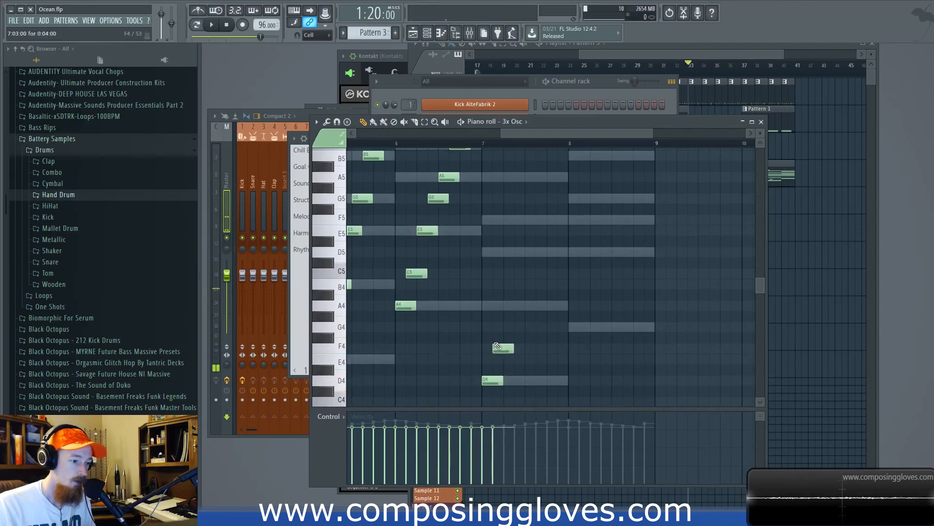
click(508, 306)
click(520, 273)
click(532, 252)
- Finish the bar 7 run with F5, A5 and C6
scroll(533, 255, up, 3)
click(504, 267)
click(519, 223)
scroll(531, 204, up, 3)
click(528, 223)
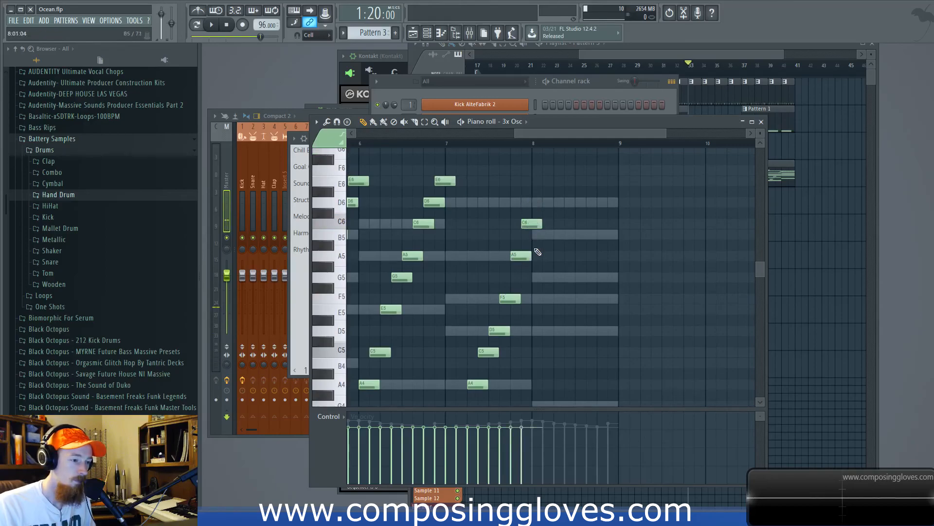
- Review the bar 7 notes and start the bar 8 run with G4, B4 and D5
scroll(545, 310, down, 3)
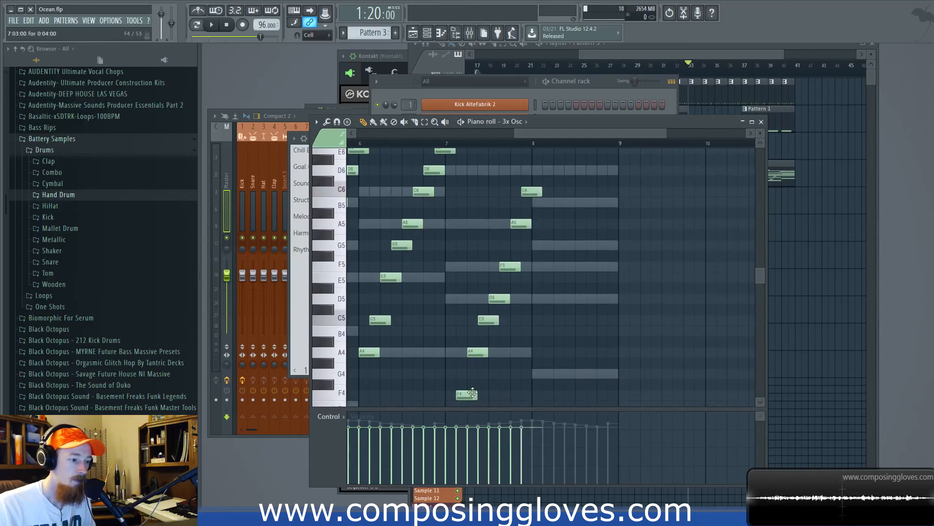
scroll(473, 384, down, 3)
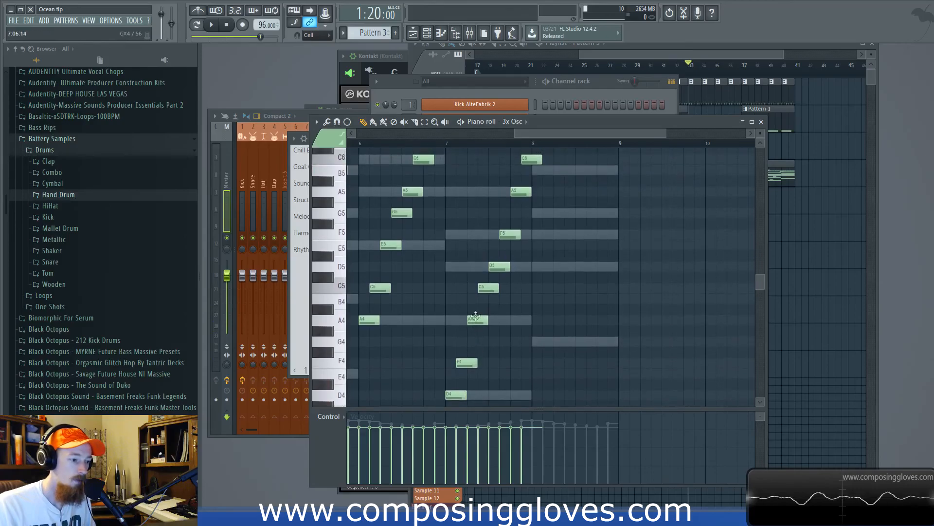
drag(574, 296, 446, 364)
click(458, 385)
click(458, 332)
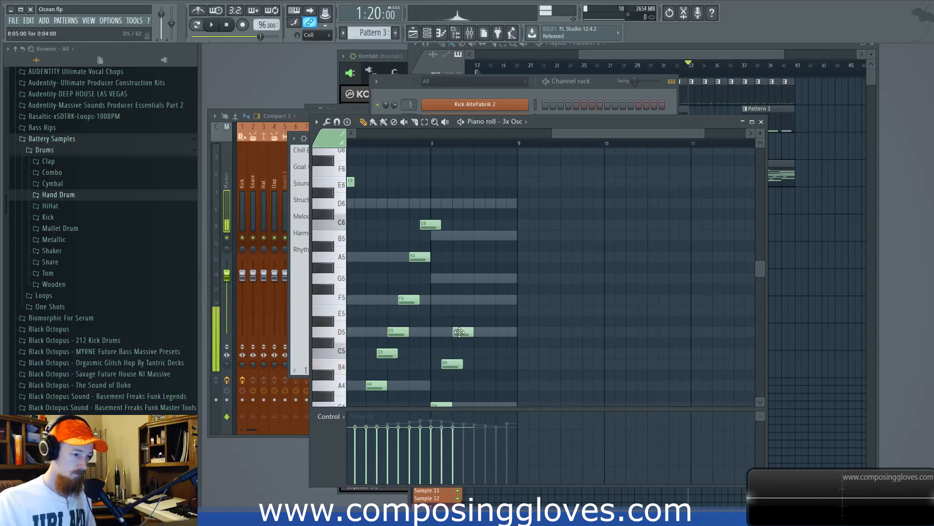
- Complete the bar 8 run with F5, G5, B5, D6 and G6
click(469, 299)
click(480, 278)
click(489, 235)
click(503, 203)
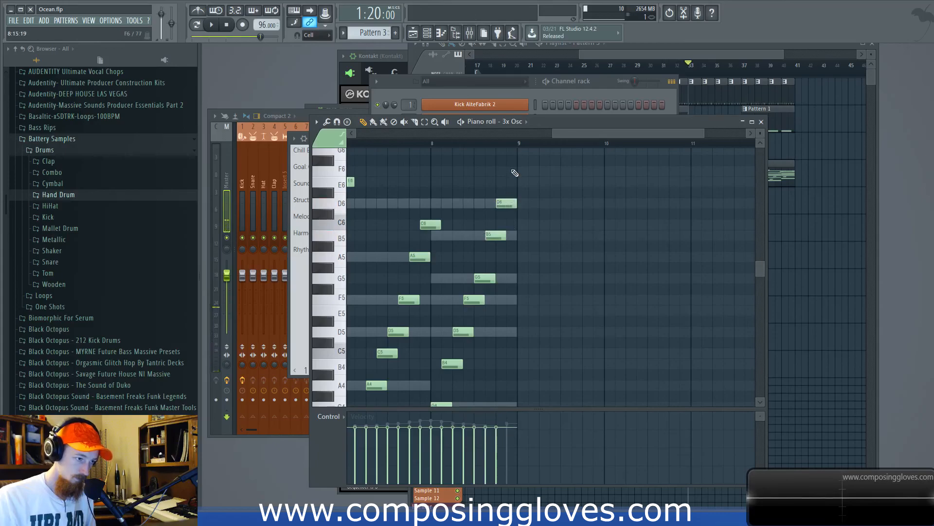
click(517, 151)
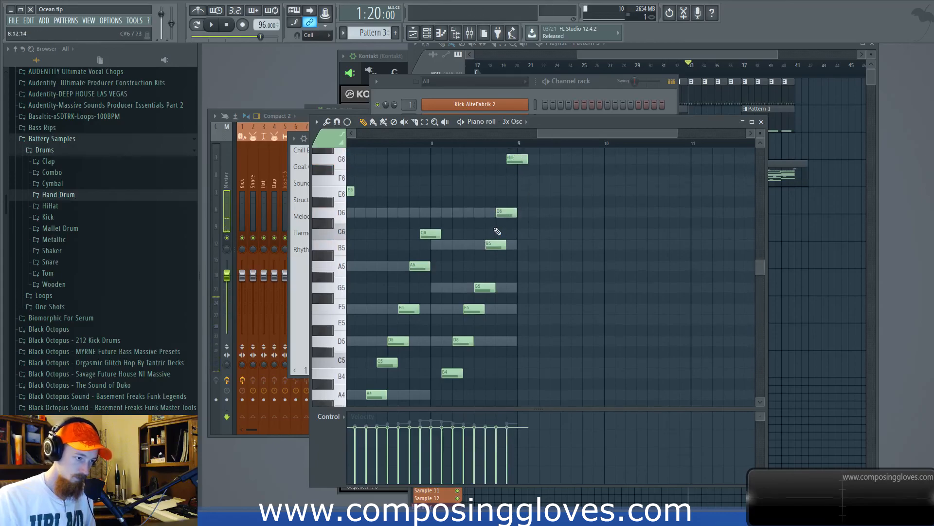
- Select all notes of the 3x Osc part and transpose them down one octave
scroll(486, 253, left, 2)
scroll(445, 319, down, 7)
scroll(424, 306, up, 4)
scroll(427, 292, down, 4)
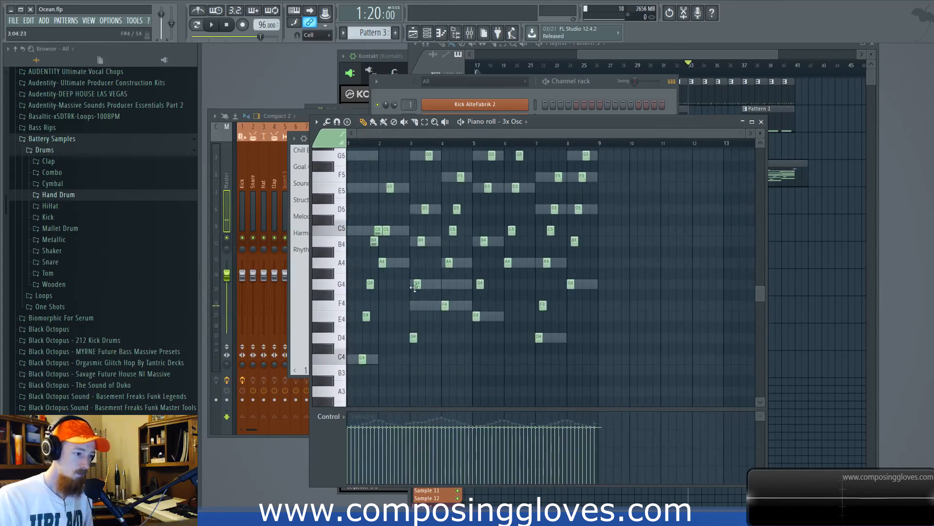
key(ctrl+a)
scroll(383, 370, down, 4)
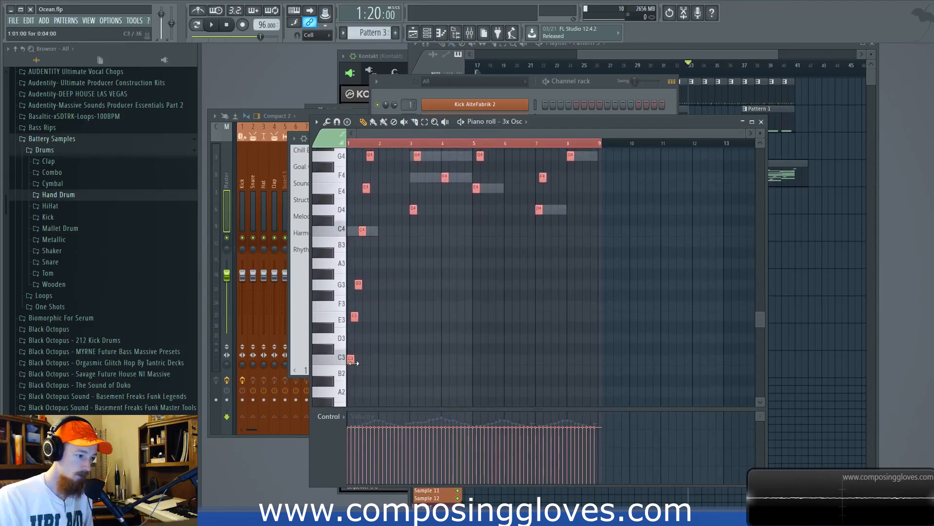
scroll(412, 296, up, 4)
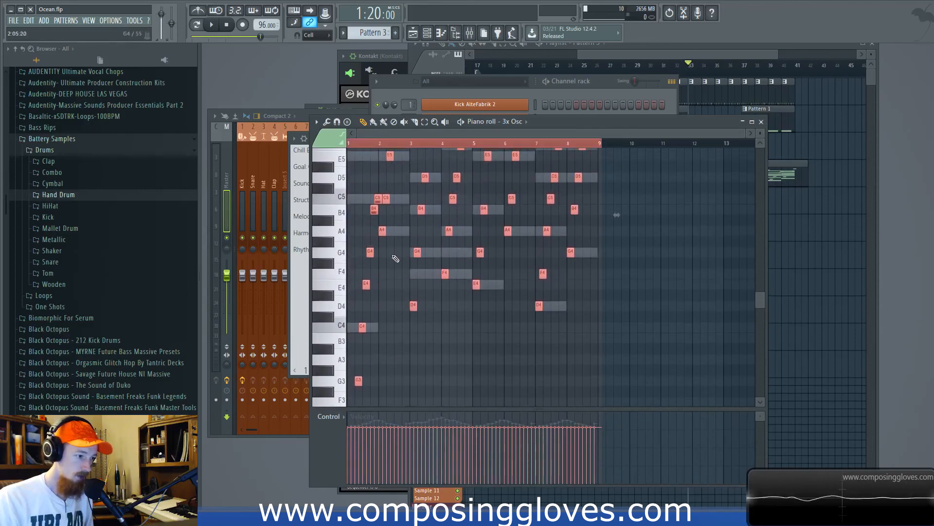
scroll(404, 254, down, 3)
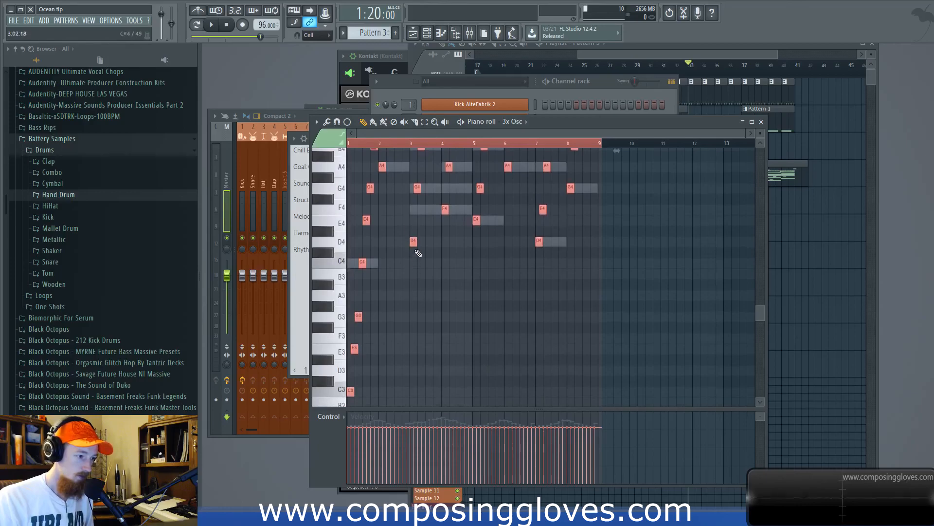
drag(412, 241, 411, 371)
- Select only the bar 1 run and move it back up one octave so it starts on C3
drag(378, 259, 330, 446)
scroll(355, 382, up, 3)
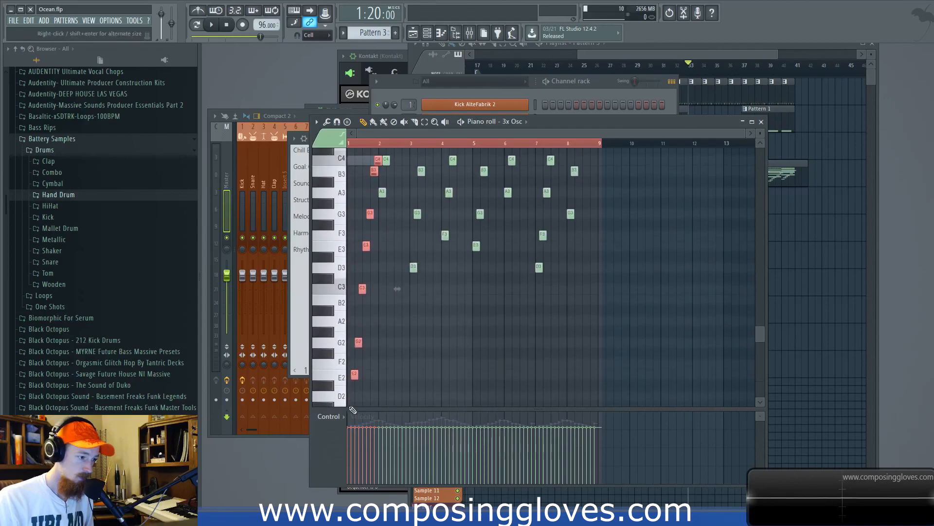
scroll(353, 389, down, 1)
drag(350, 352, 343, 219)
scroll(432, 286, up, 5)
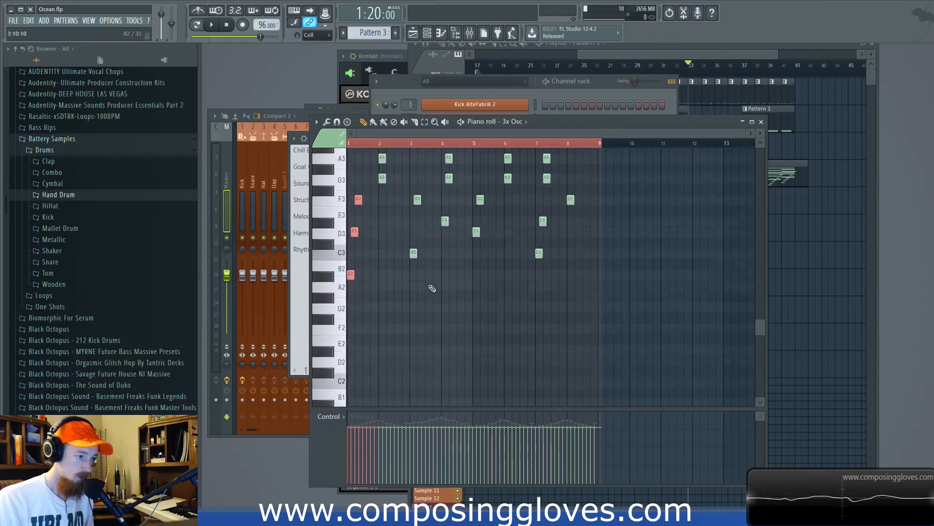
- Play the pattern from the start into bar 3 to hear the transposed arpeggio
key(space)
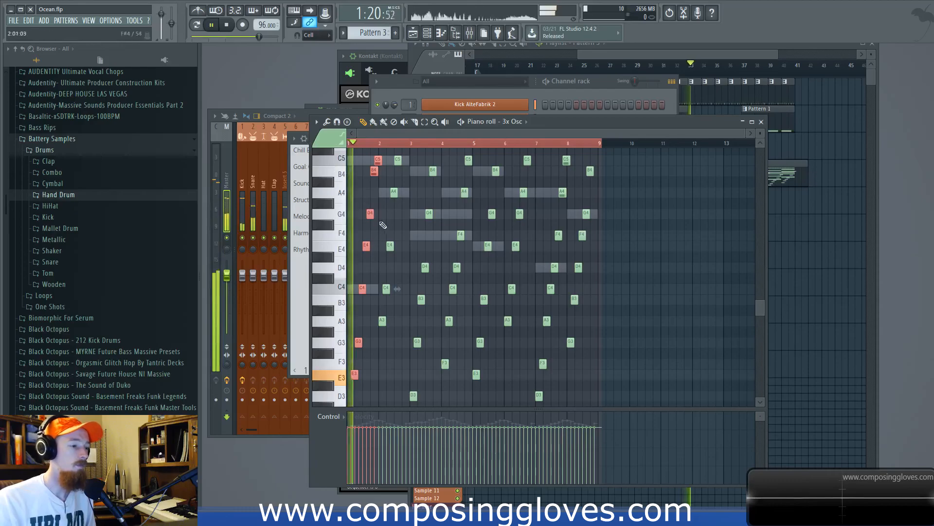
scroll(399, 291, up, 1)
scroll(409, 290, up, 2)
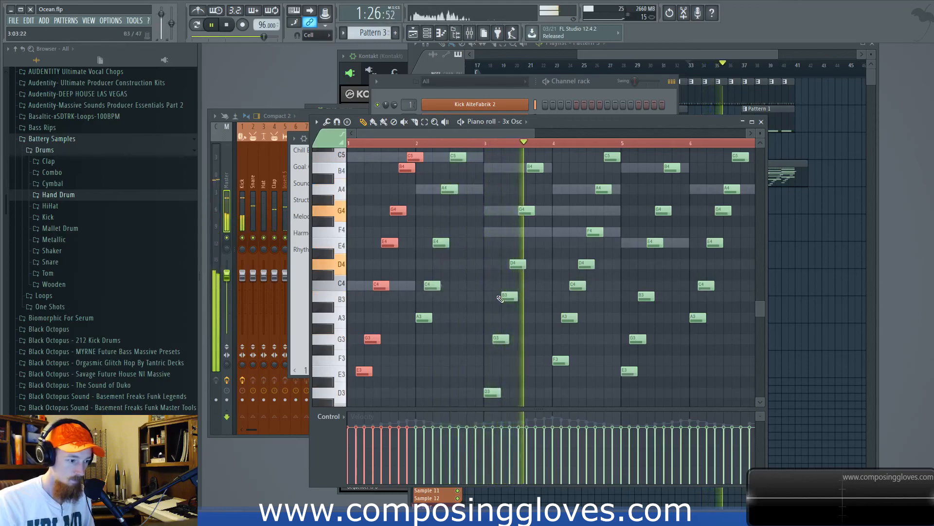
key(space)
- Lower the first note of bar 3 to G2 and play the pattern again
scroll(500, 336, down, 4)
drag(491, 297, 489, 373)
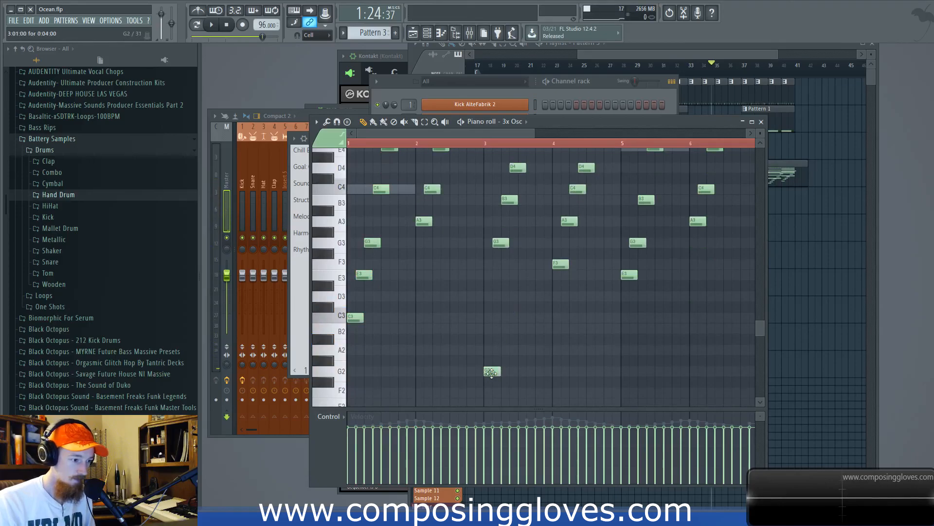
key(space)
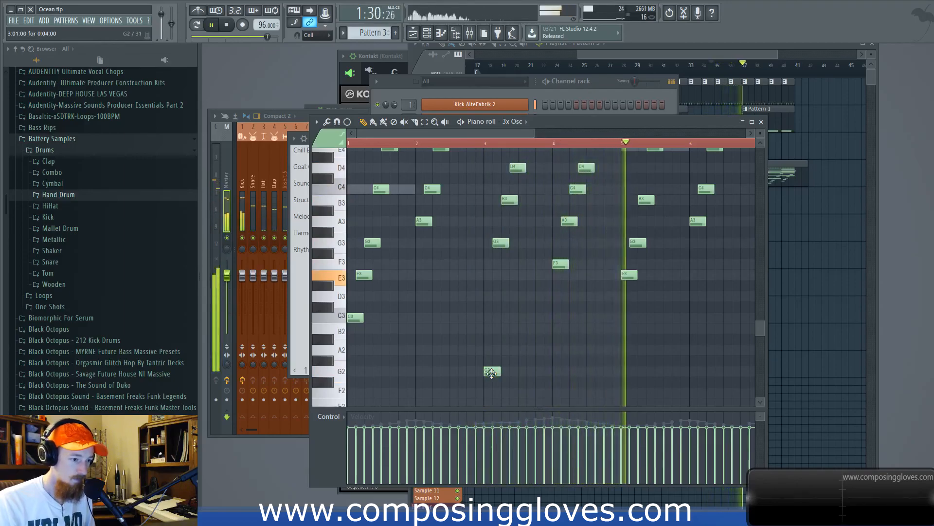
- Route the 3x Osc channel to its own mixer track and send it to Verb & Delay Send at 60% during playback
click(762, 122)
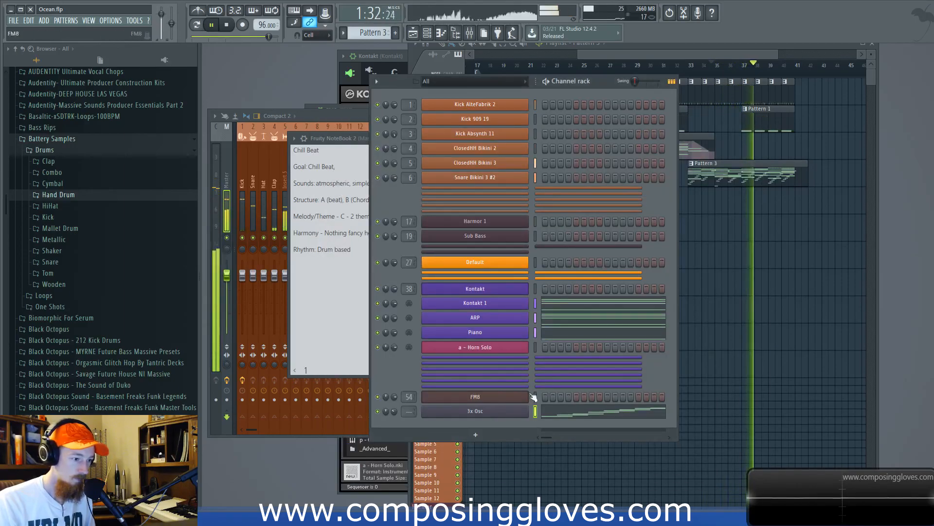
click(475, 410)
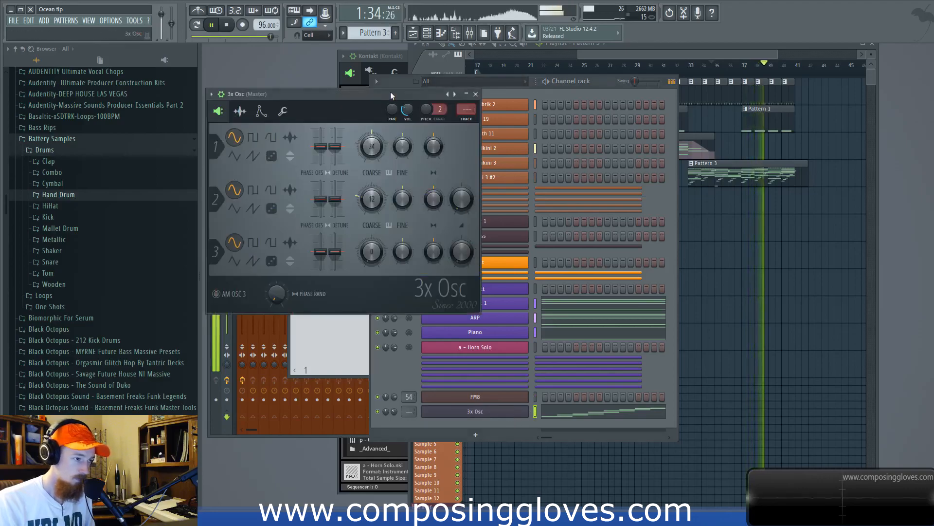
key(ctrl+l)
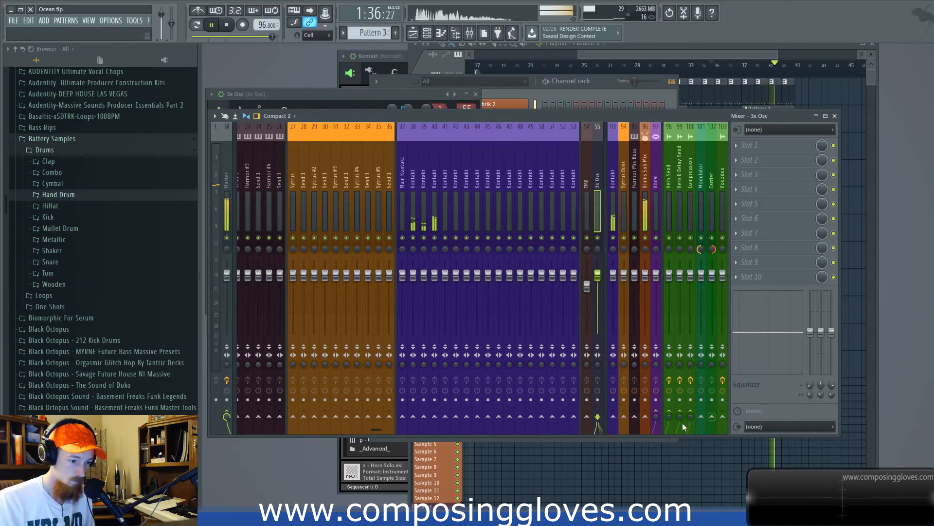
key(space)
key(space)
drag(680, 416, 679, 387)
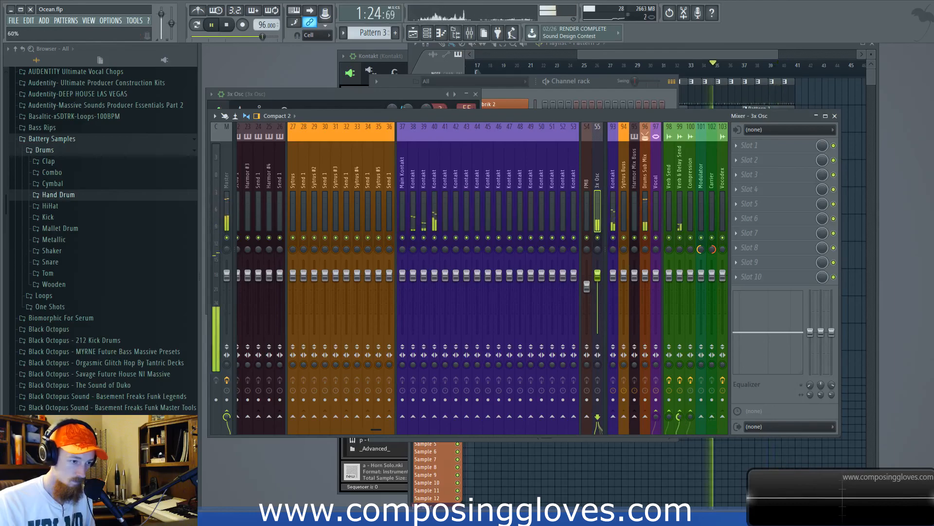
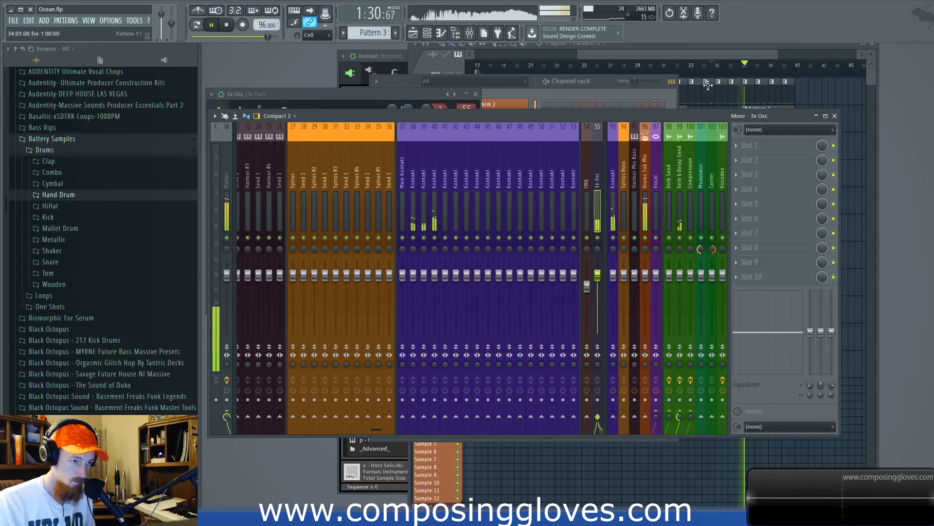
- Stop playback, add a second 3x Osc channel and look through its envelope and miscellaneous settings
click(677, 49)
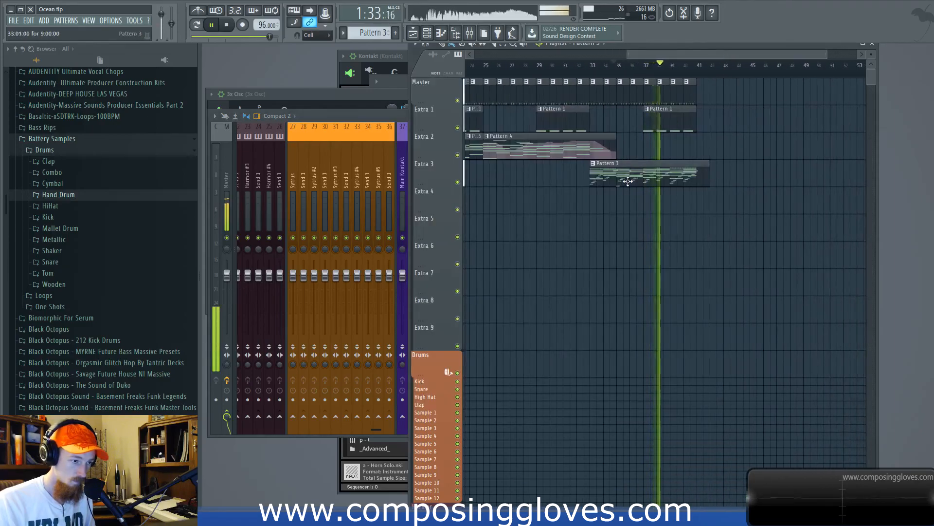
key(space)
key(F6)
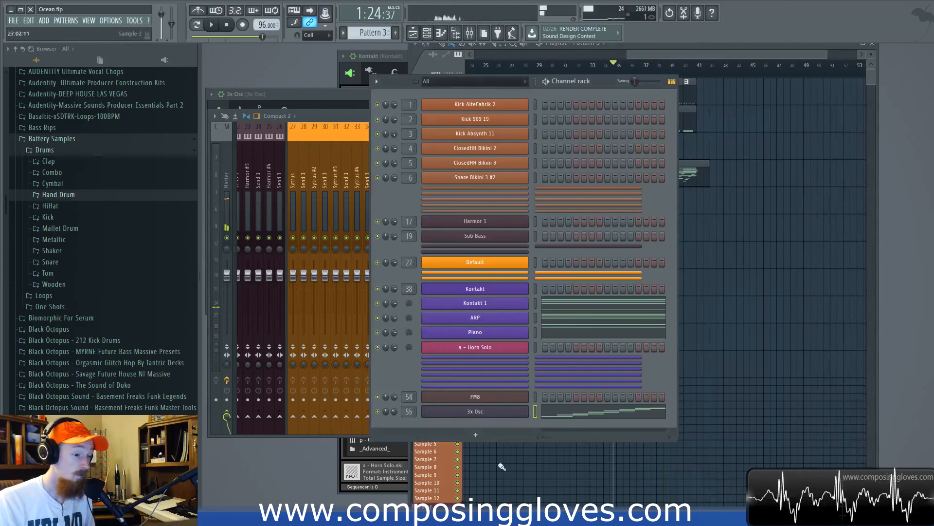
click(475, 434)
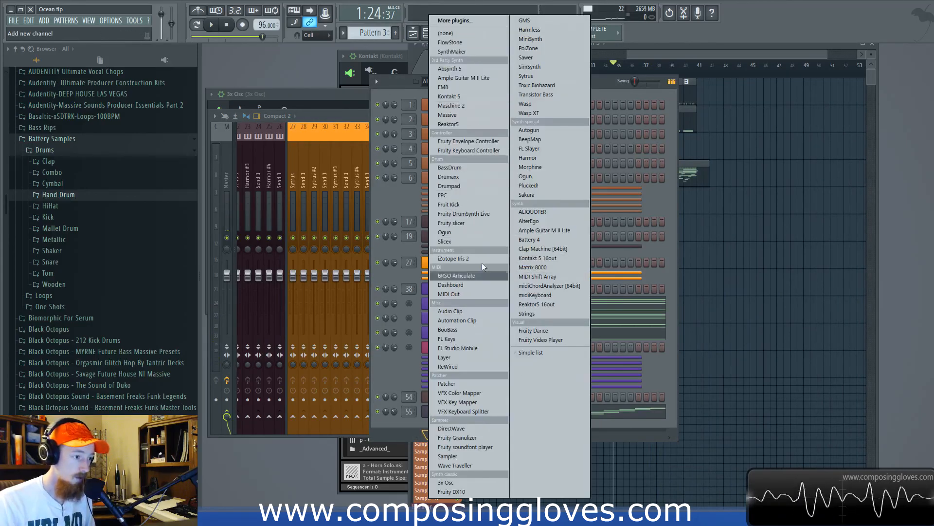
click(472, 482)
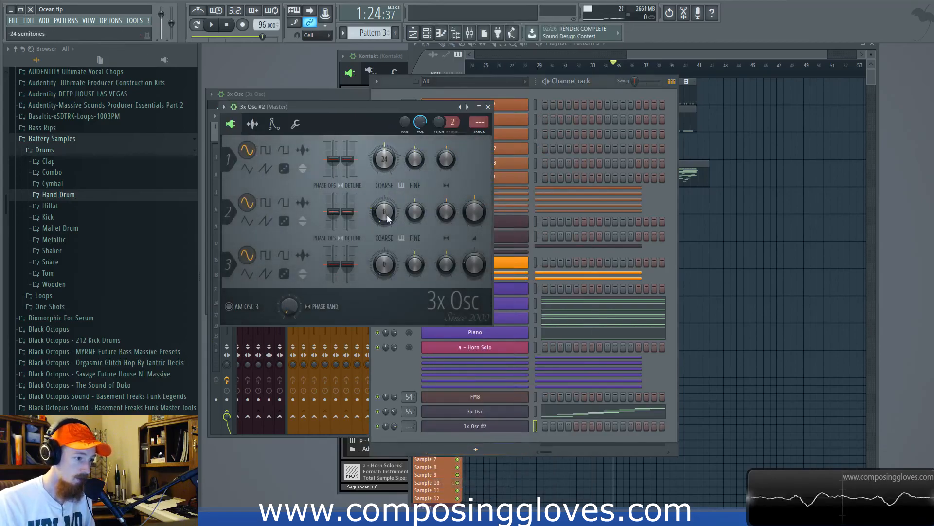
click(256, 125)
click(273, 125)
click(254, 125)
click(272, 127)
click(293, 125)
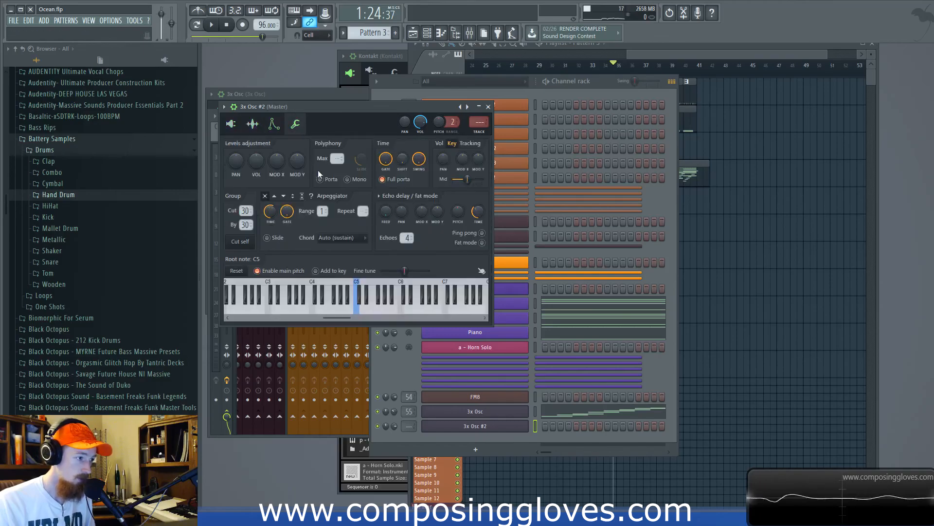
click(230, 124)
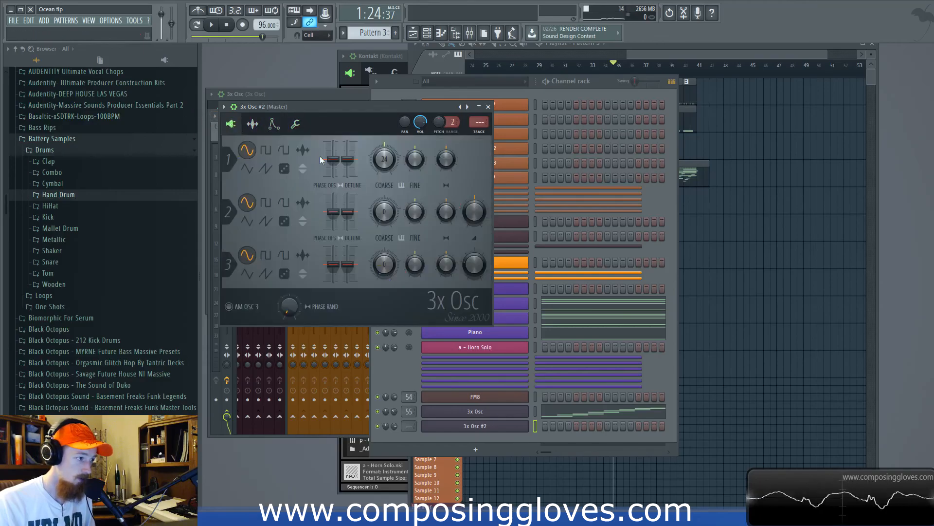
click(488, 106)
- Open the piano roll of 3x Osc #2 and place a one-bar C3 note in bar 1
right_click(514, 426)
click(554, 402)
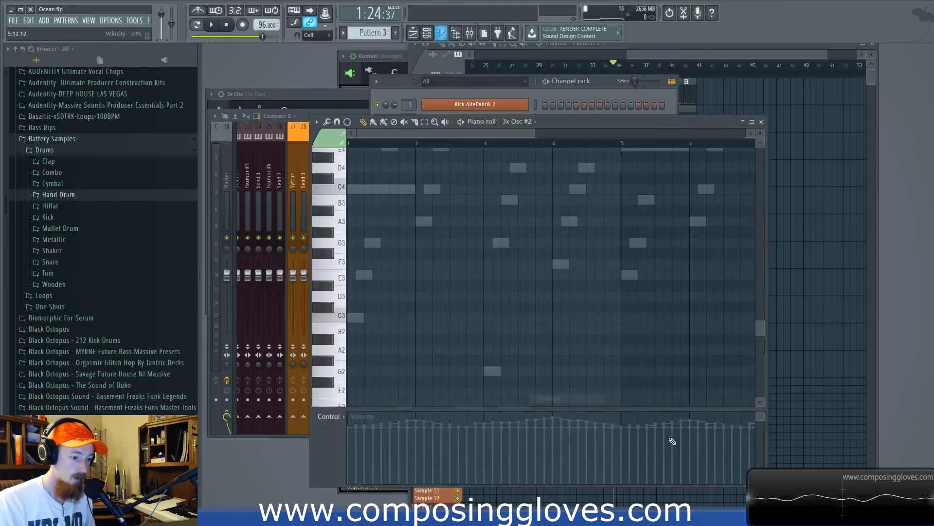
click(359, 319)
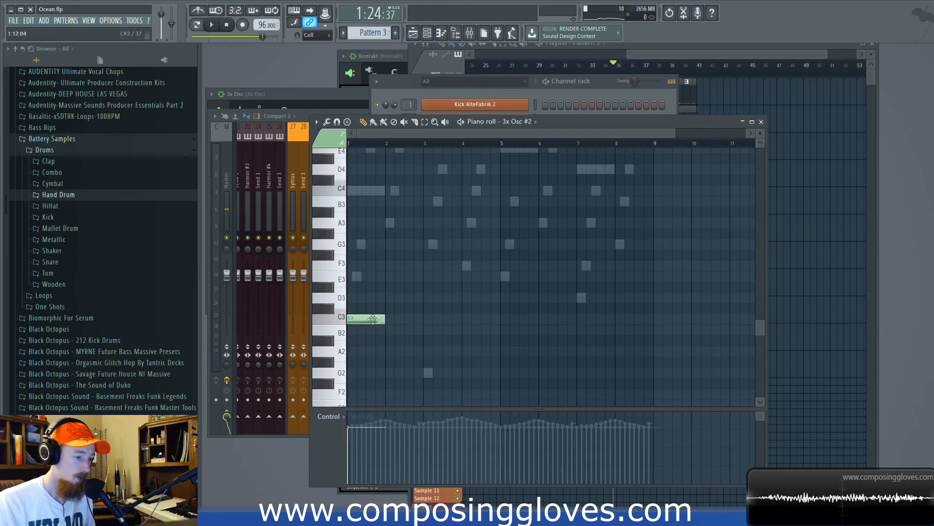
scroll(387, 319, down, 3)
click(369, 290)
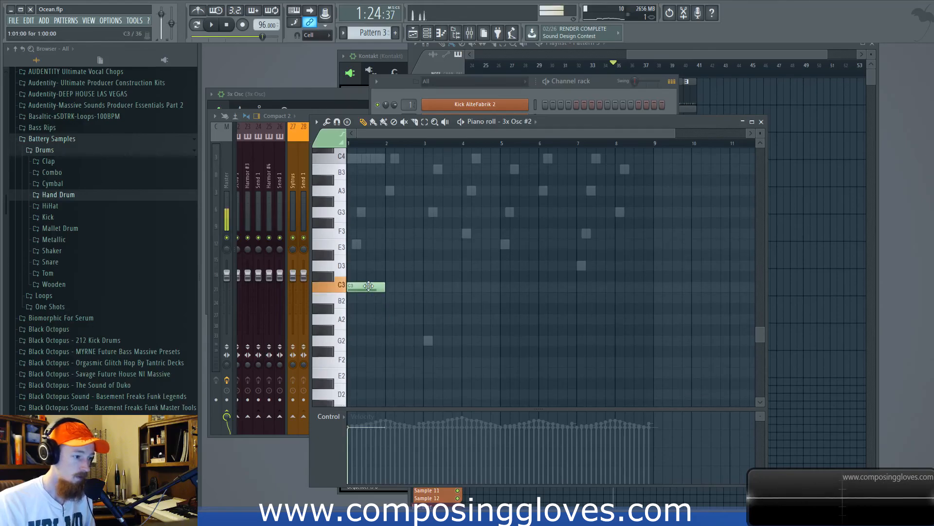
- Check the 3x Osc #2 oscillator settings, and lower its bar 1 note one octave to C2
key(F6)
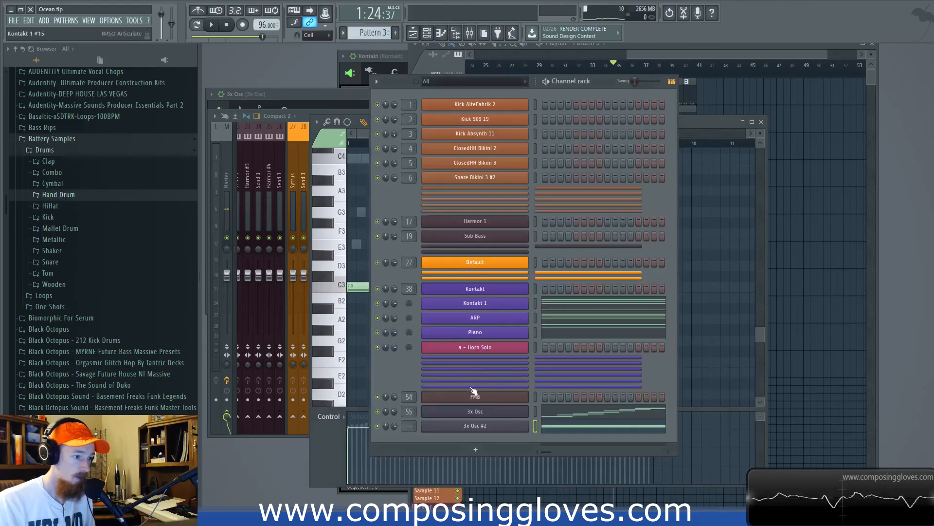
click(492, 429)
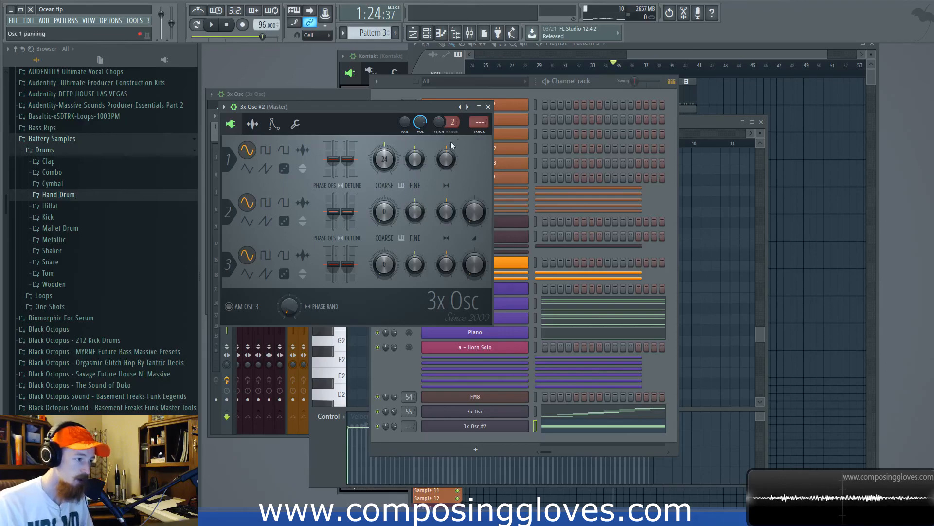
click(488, 106)
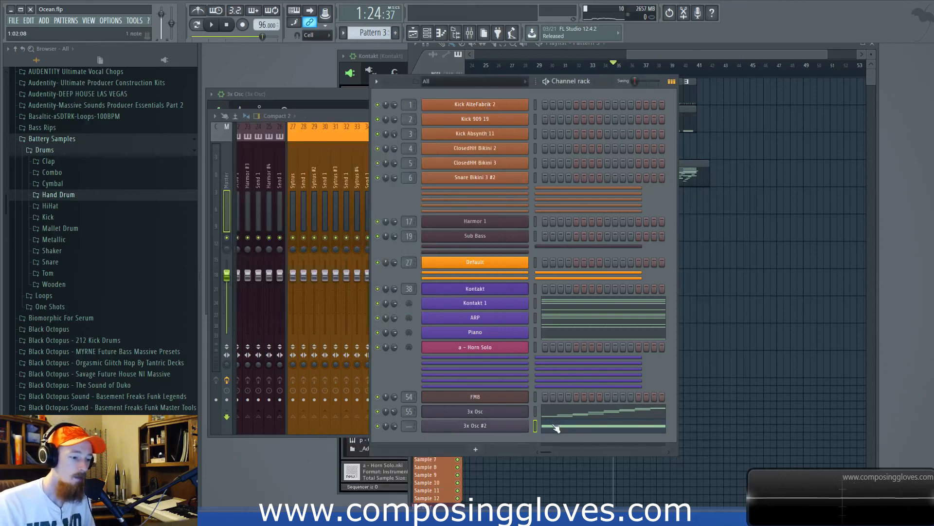
click(364, 283)
drag(358, 285, 354, 323)
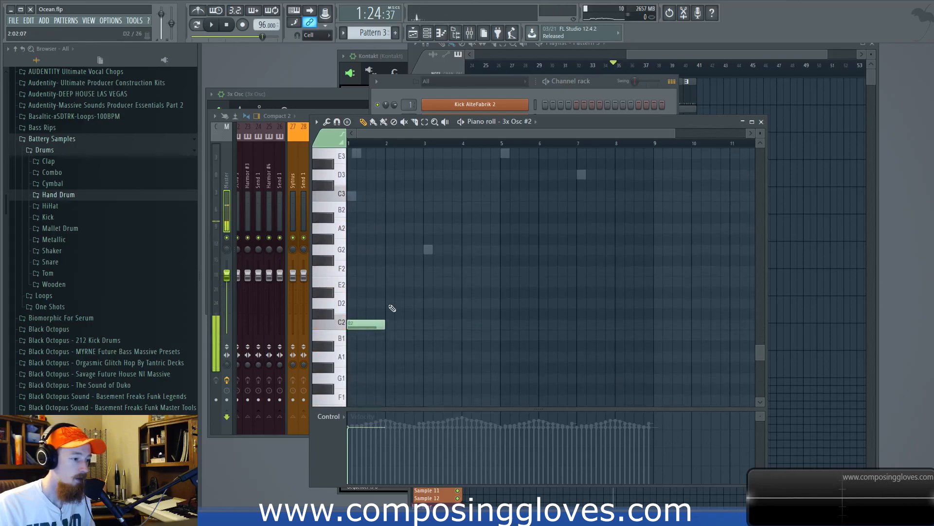
- Add one-bar bass notes under the chords: A2 in bar 2, G2 in bar 3 and F2 in bar 4
scroll(407, 298, up, 6)
scroll(402, 287, up, 4)
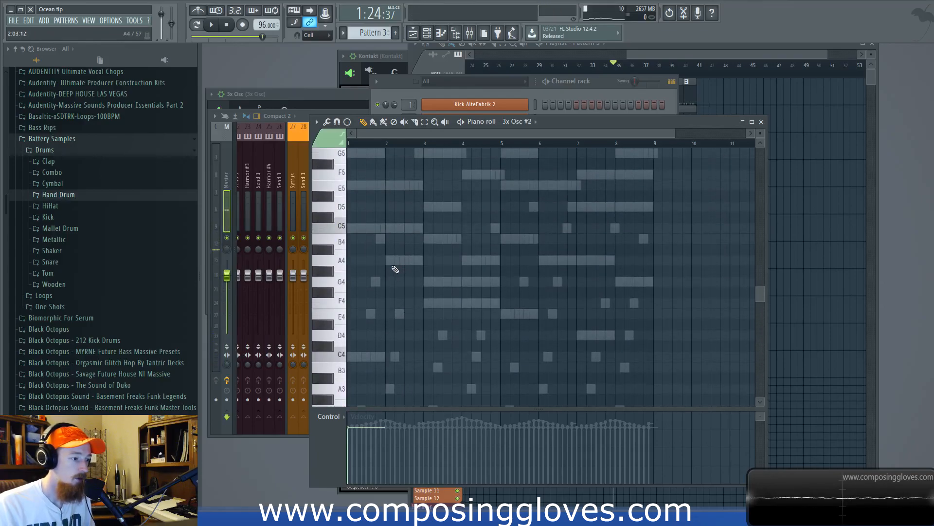
click(393, 263)
right_click(393, 262)
scroll(418, 332, down, 8)
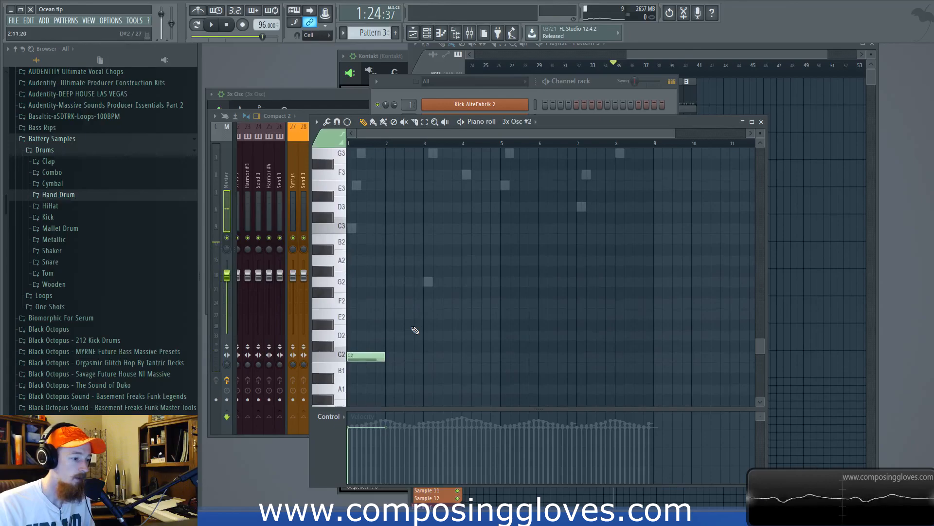
click(393, 263)
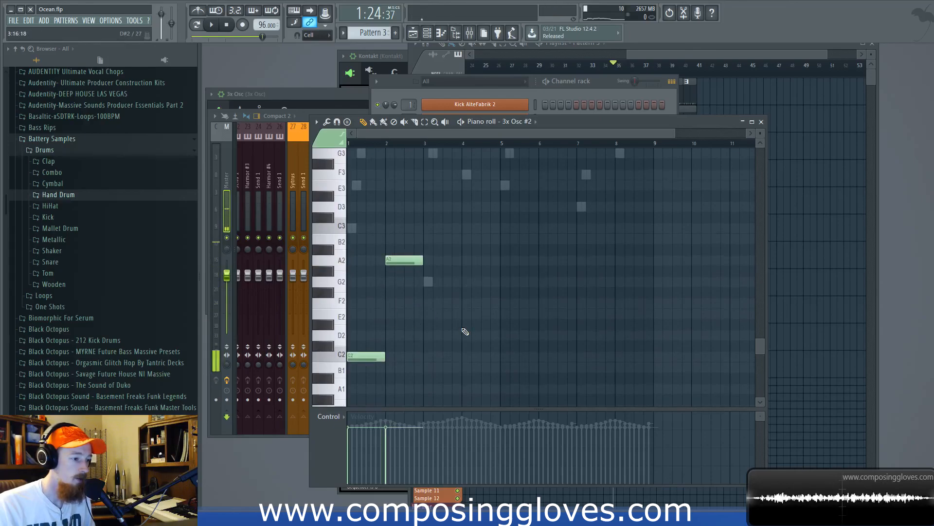
click(442, 303)
click(469, 283)
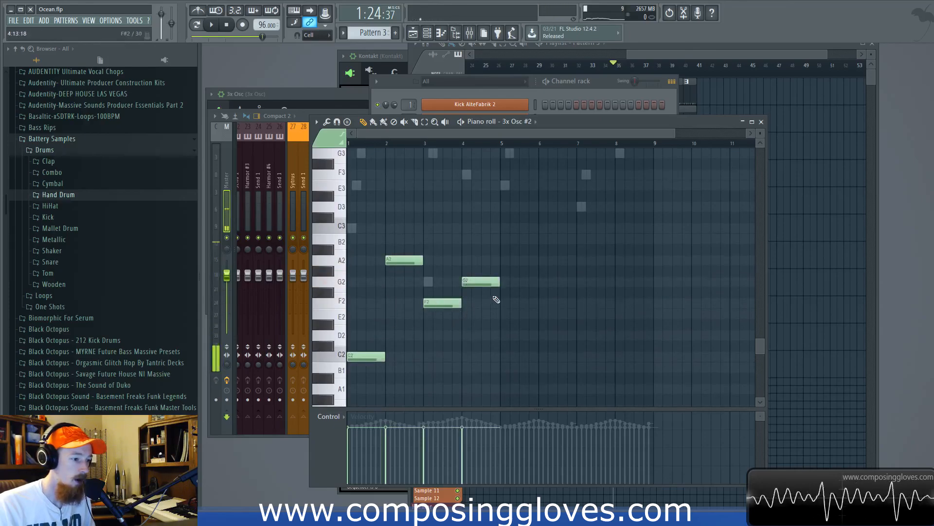
drag(424, 302, 474, 303)
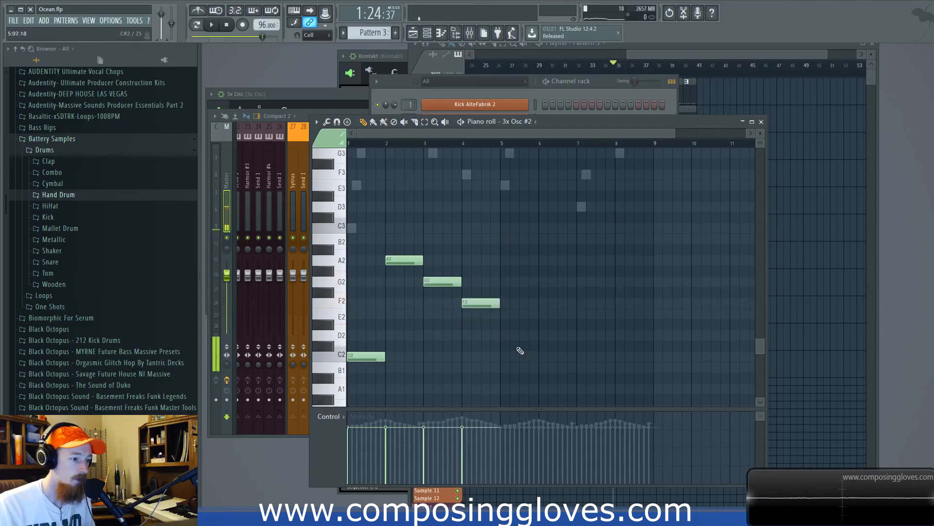
- Continue the bass line with one-bar notes E2, A2, D2 and G2 in bars 5 to 8
click(506, 318)
scroll(501, 315, right, 1)
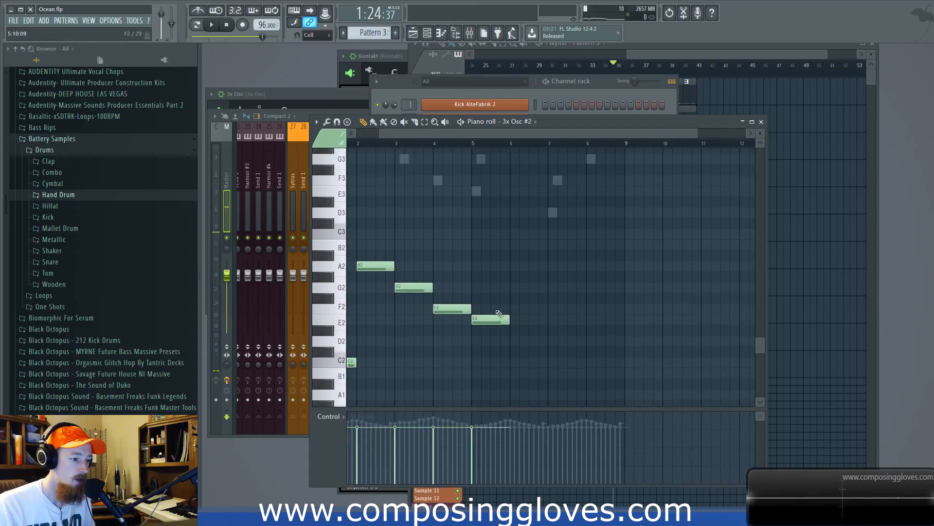
click(519, 267)
click(558, 342)
click(591, 287)
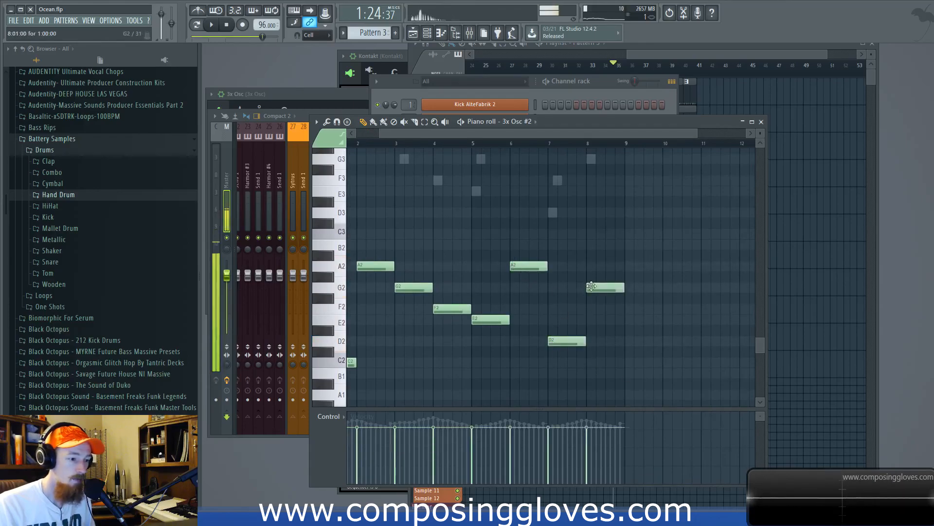
- Play the song and route 3x Osc #2 to its own mixer track, lowering its level to -6.9 dB
scroll(606, 291, down, 2)
key(space)
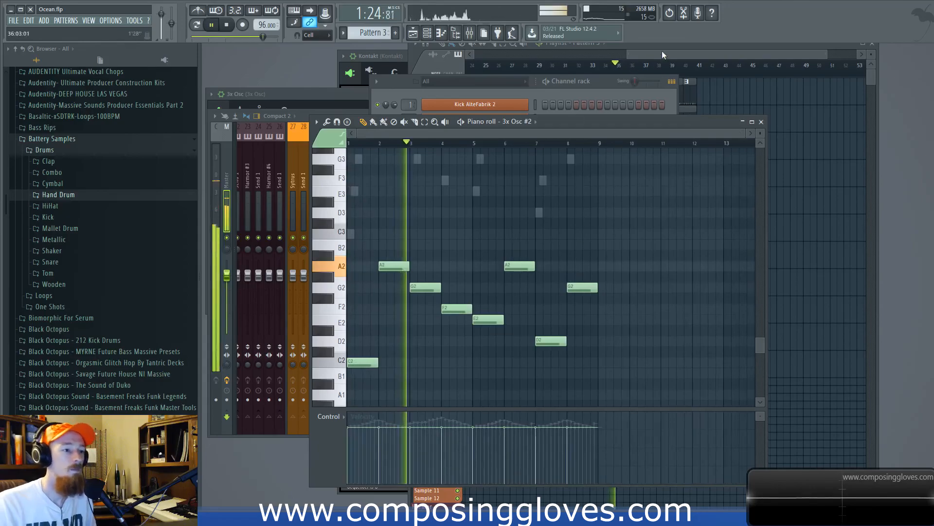
click(633, 66)
key(F6)
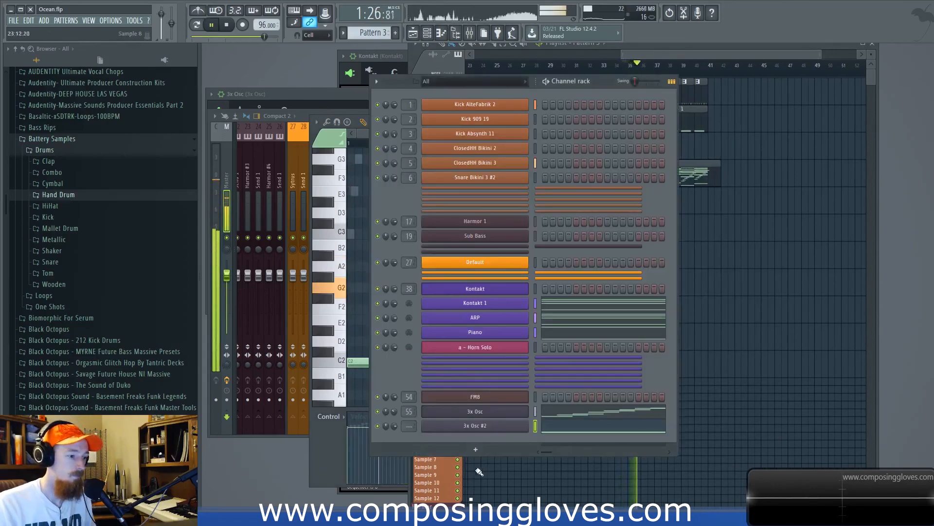
click(475, 426)
key(F9)
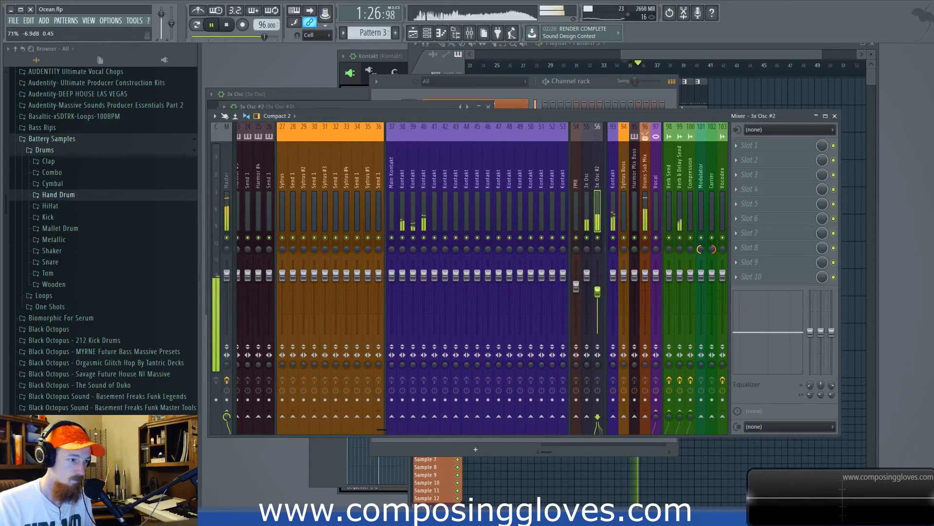
- Transpose the 3x Osc #2 notes in bars 2 to 8 down one octave, keeping the bar 1 note at C2, and stop playback
click(539, 94)
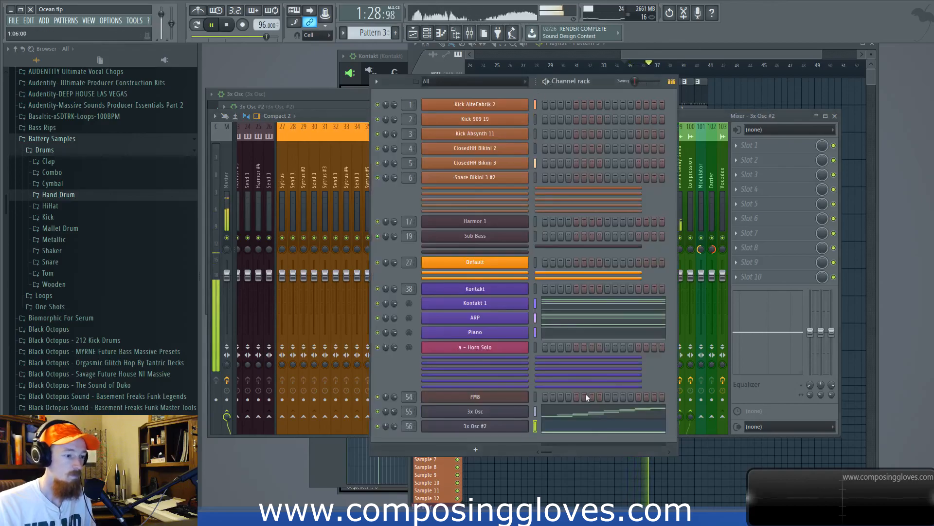
click(586, 393)
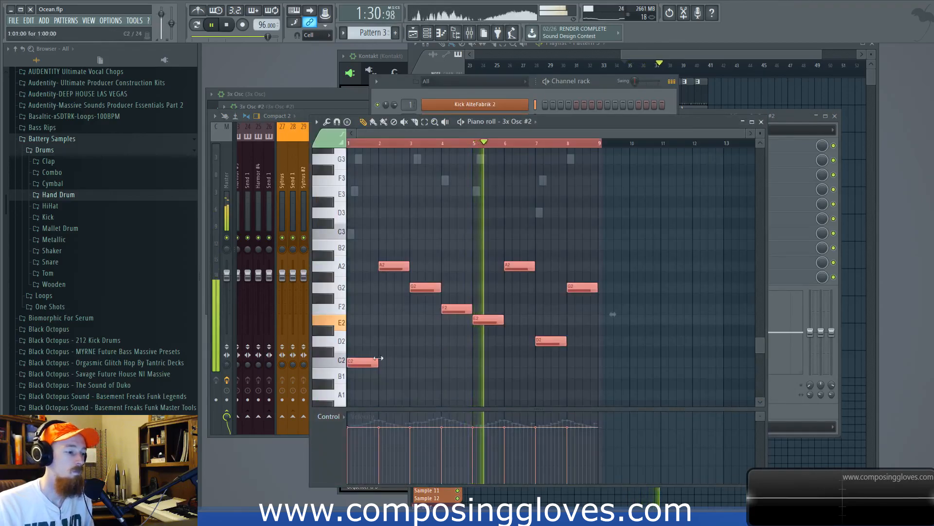
scroll(379, 358, down, 4)
scroll(392, 212, up, 1)
drag(382, 154, 633, 307)
drag(384, 203, 386, 341)
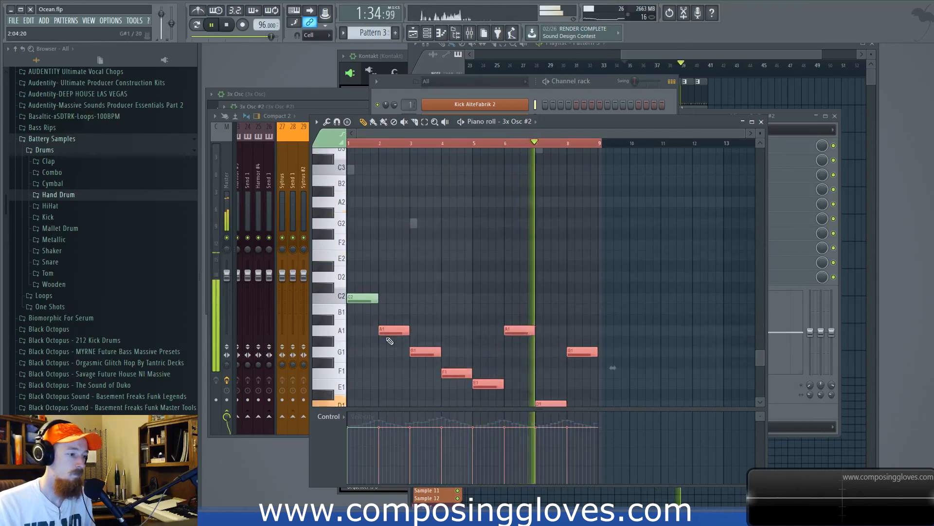
scroll(459, 278, down, 3)
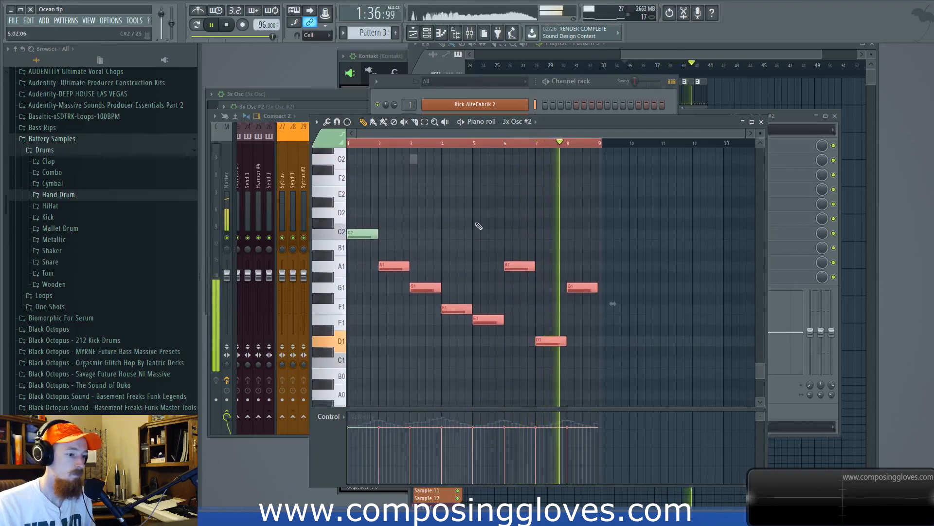
key(space)
click(762, 122)
- Set the song position in the playlist just before the start of the Pattern 3 clip and bring up the channel rack
drag(724, 55, 647, 55)
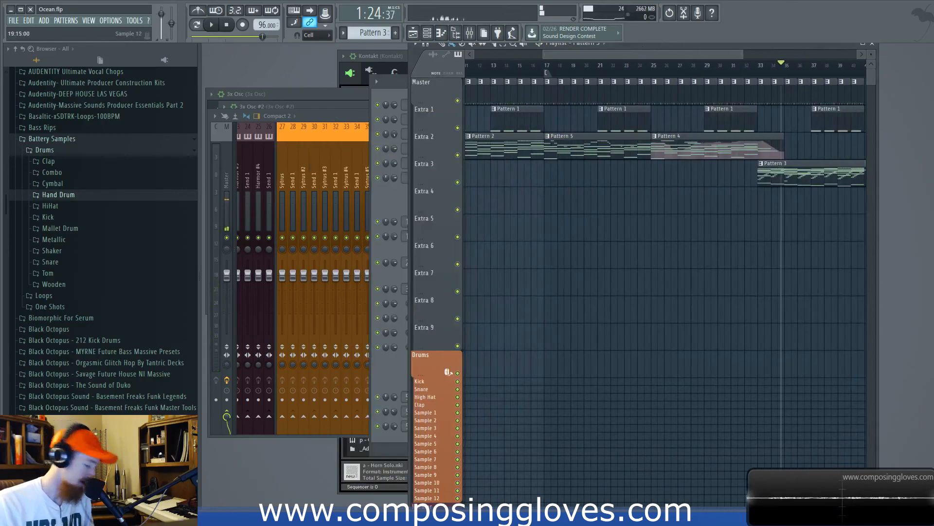
drag(616, 55, 660, 54)
drag(710, 126, 645, 146)
click(608, 69)
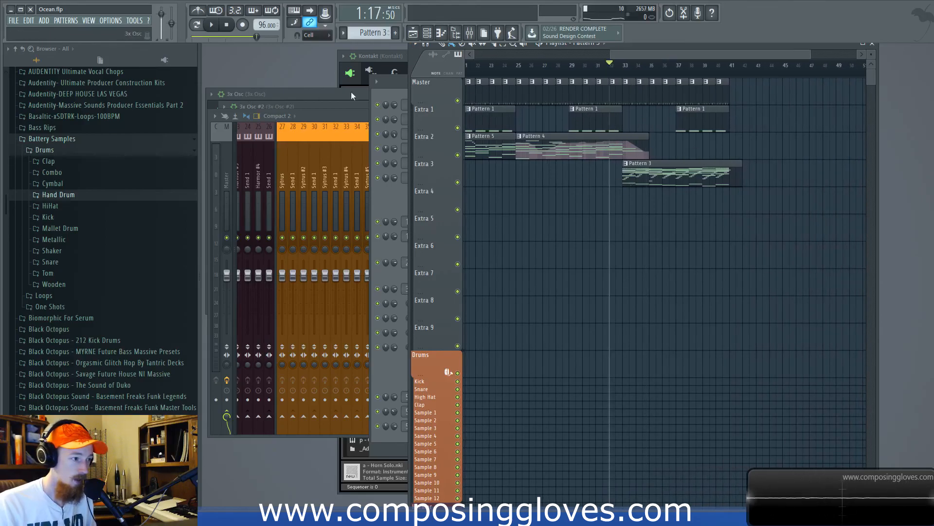
key(F6)
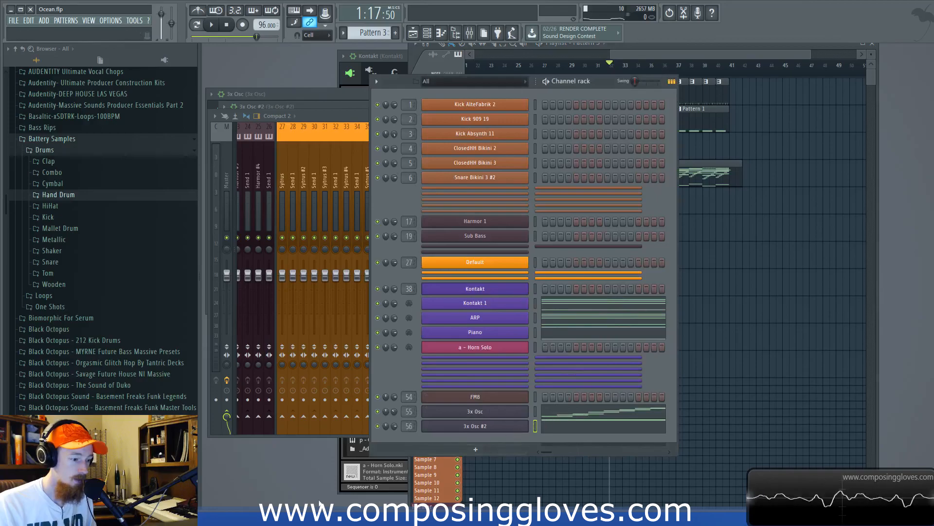
- Open Fruity NoteBook 2 on the master mixer track and review the Structure and Melody/Theme lines for the section after B Prime
click(470, 33)
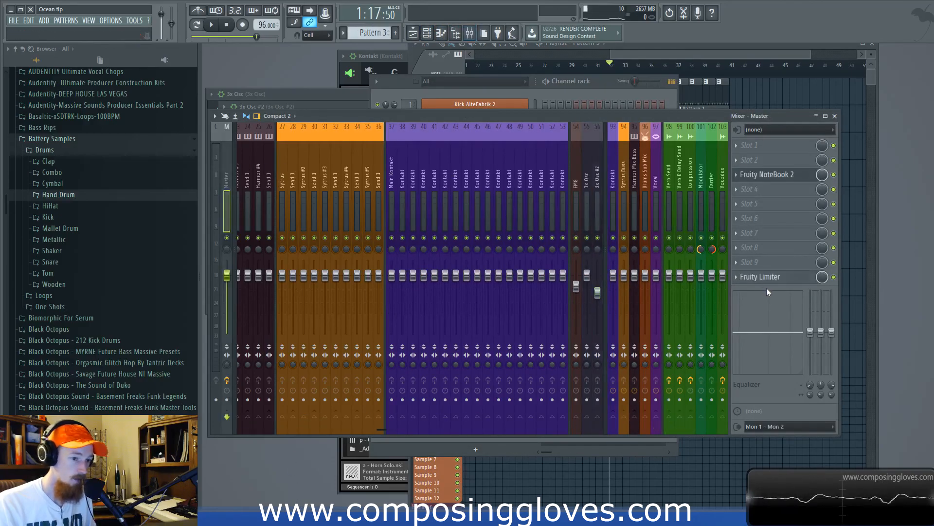
click(779, 174)
click(449, 199)
triple_click(517, 195)
click(526, 199)
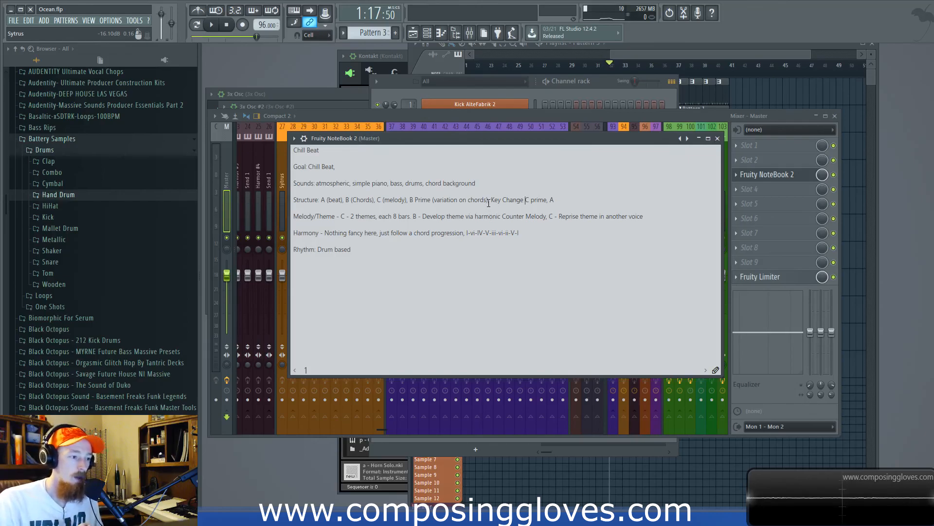
drag(489, 204, 535, 208)
click(551, 200)
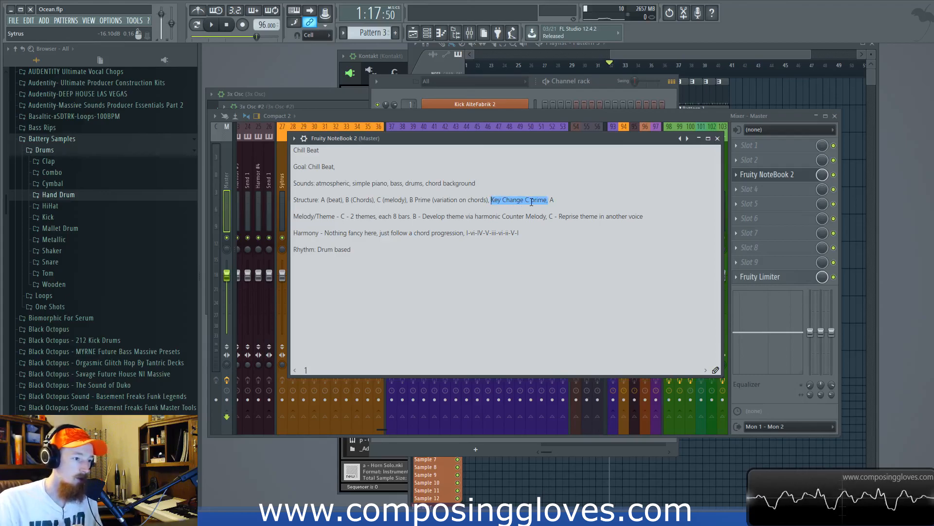
click(535, 210)
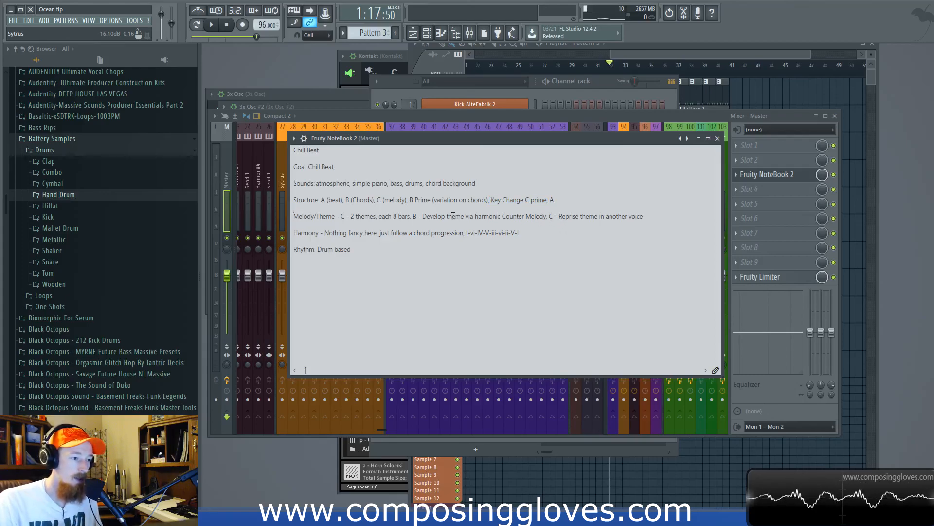
drag(413, 216, 547, 218)
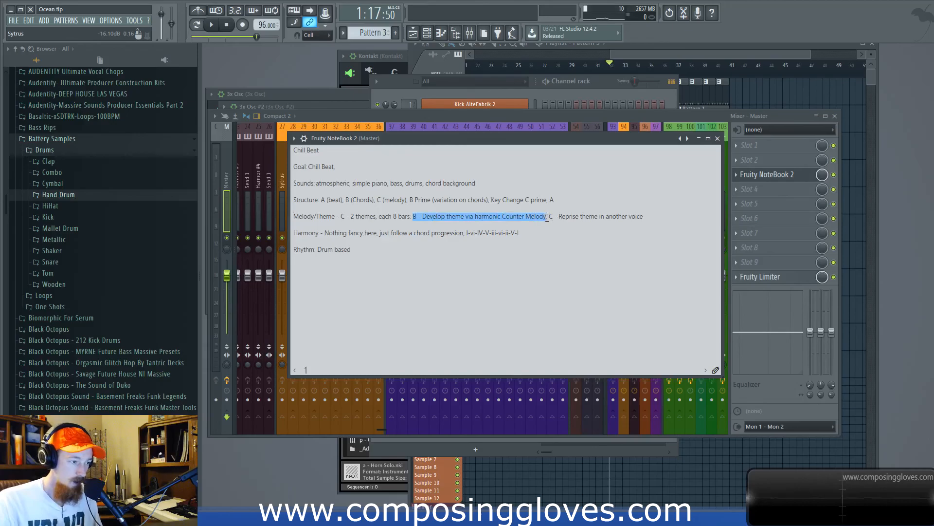
drag(415, 200, 525, 201)
drag(414, 216, 549, 217)
click(549, 216)
- Duplicate the Master-row clips and the Pattern 1 clip of bars 33 to 40 into bars 41 to 48 of the playlist
click(665, 57)
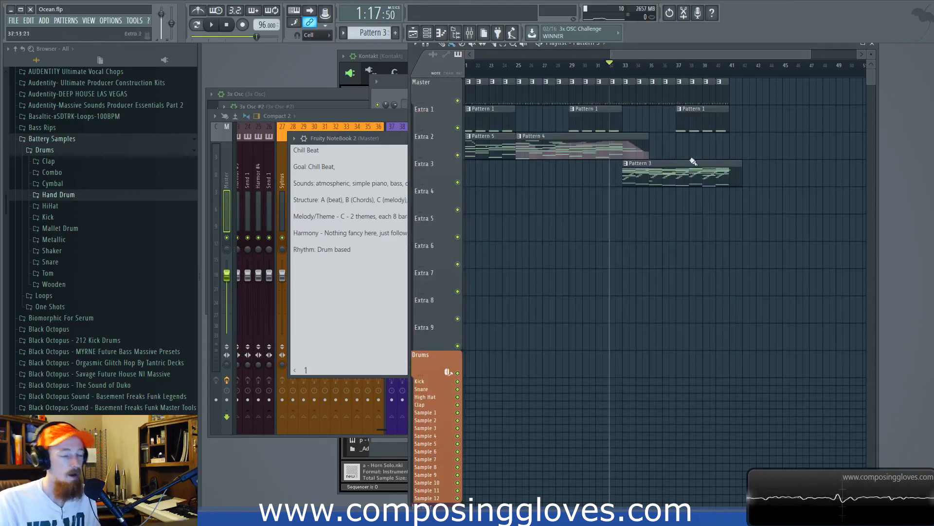
scroll(588, 183, down, 3)
scroll(725, 196, up, 3)
scroll(614, 204, down, 4)
scroll(709, 127, up, 4)
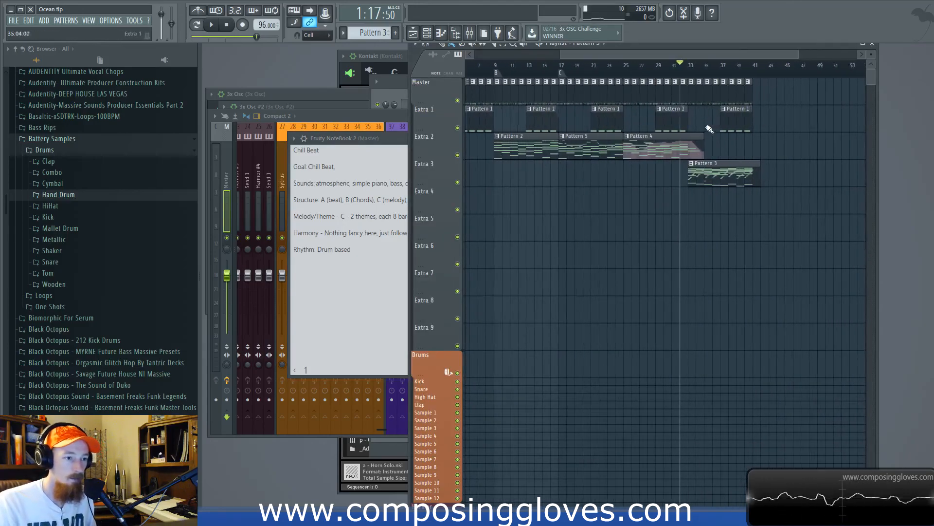
drag(644, 122, 565, 109)
drag(582, 85, 754, 128)
key(ctrl+b)
scroll(769, 143, down, 2)
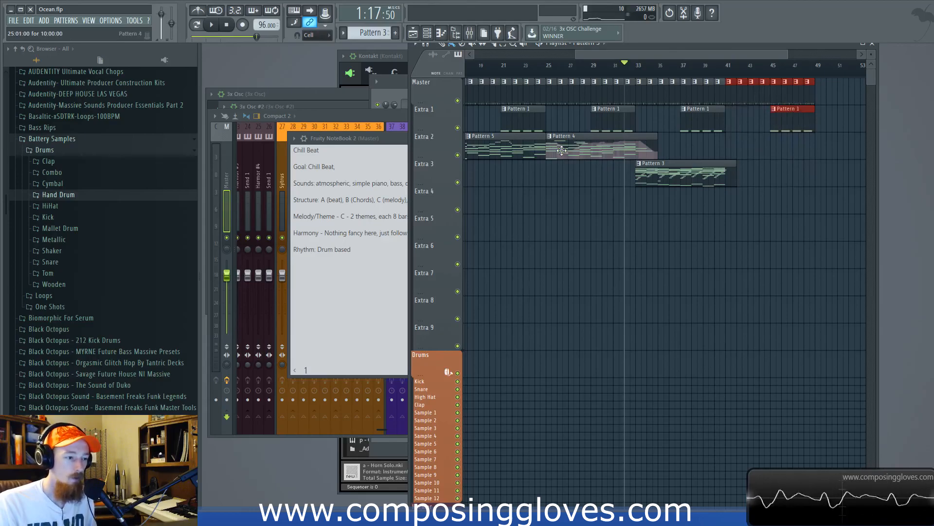
scroll(554, 170, down, 1)
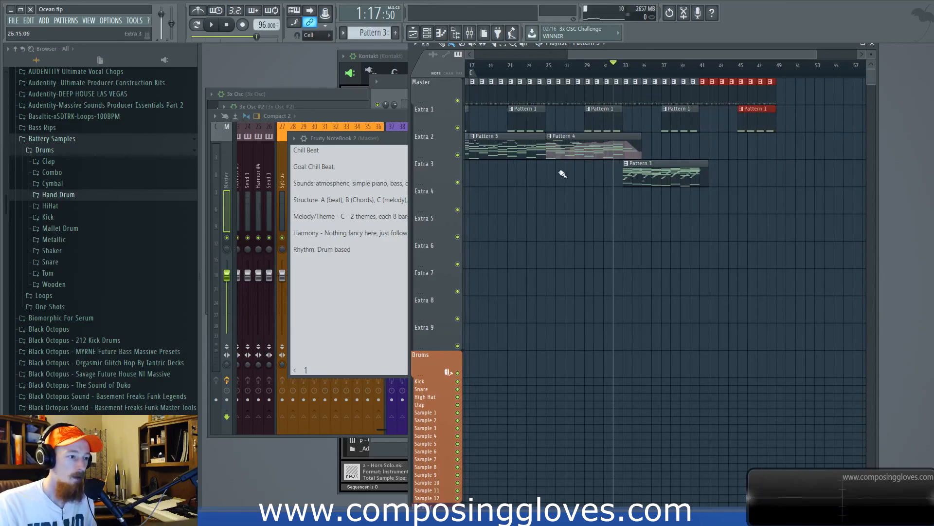
- Copy the Pattern 5 and Pattern 4 clips, merge the copies into one clip and place it on Extra 2 at bar 42
scroll(572, 168, left, 4)
drag(595, 149, 596, 295)
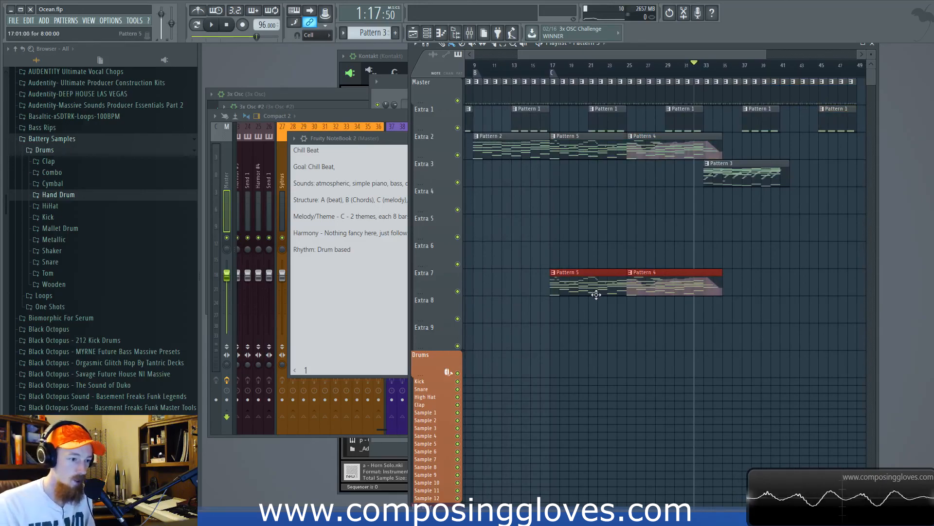
key(ctrl+g)
drag(578, 280, 816, 145)
- Repeat the Master-row and Pattern 1 clips twice more, adding Pattern 1 at bars 52 and 59 and extending the row through bar 62
scroll(816, 144, right, 4)
click(695, 117)
drag(695, 117, 823, 125)
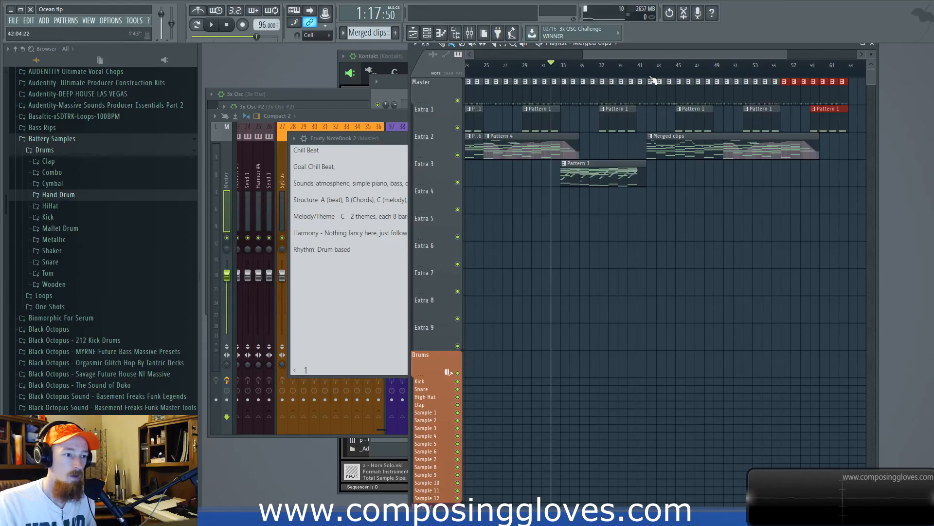
scroll(782, 157, left, 2)
scroll(782, 157, right, 2)
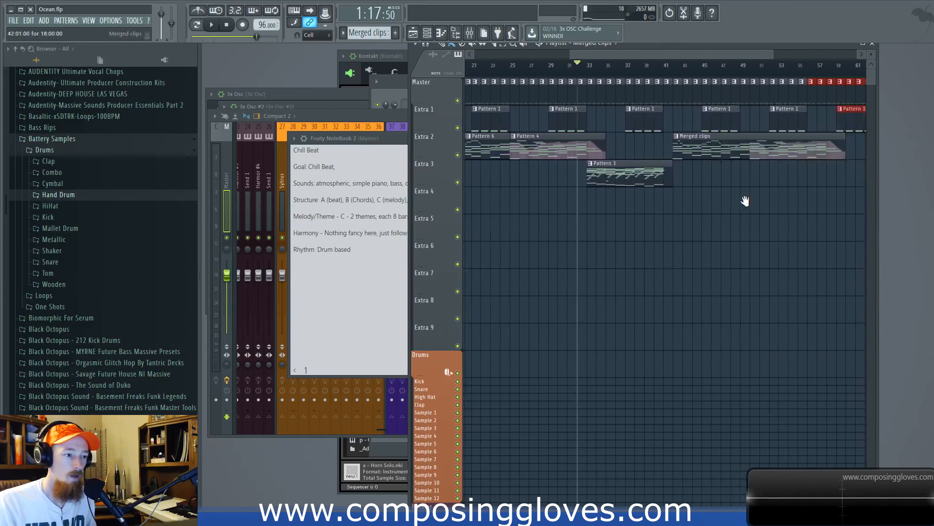
drag(732, 150, 703, 139)
scroll(703, 139, right, 6)
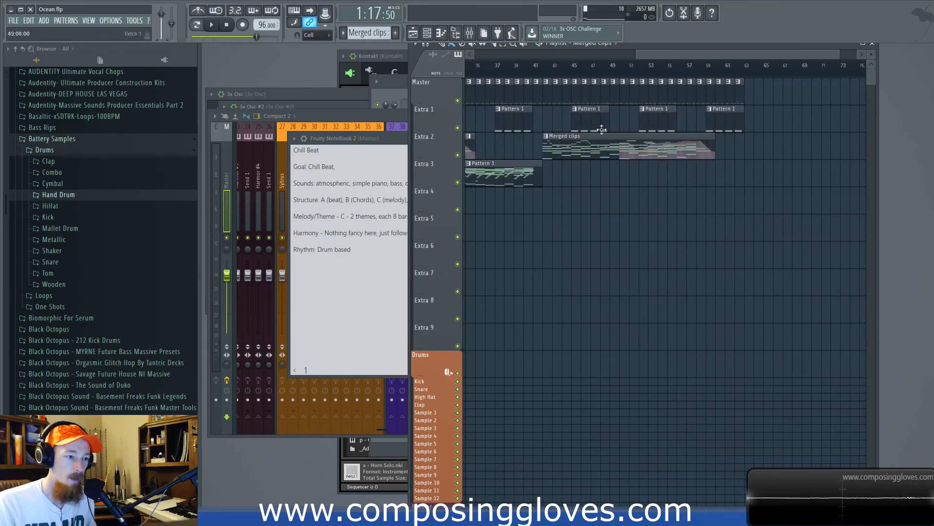
- Move the merged clip on Extra 2 to start at bar 41 and set the song position there
scroll(590, 138, left, 1)
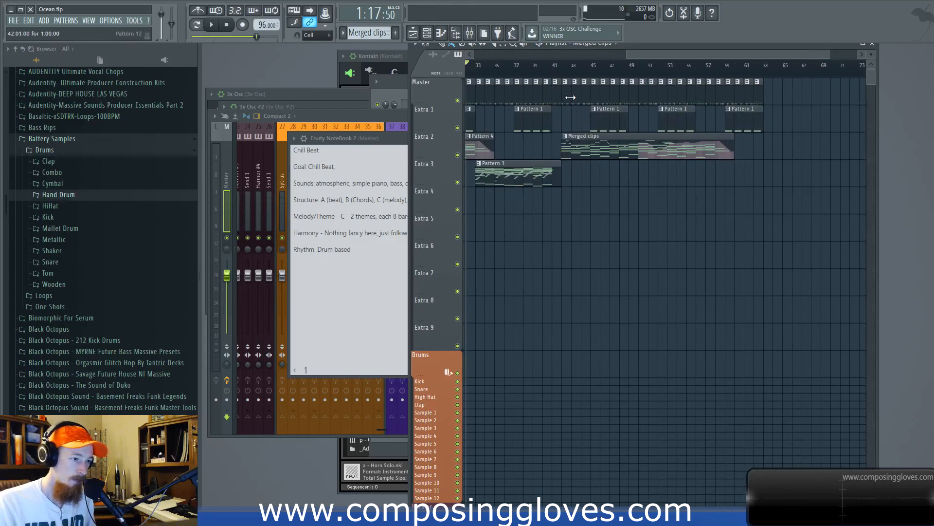
drag(580, 149, 569, 149)
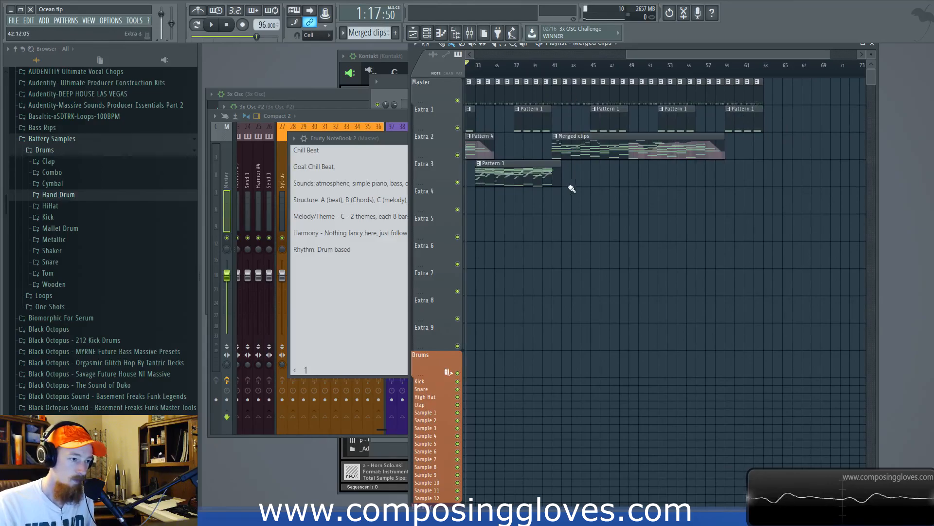
click(558, 74)
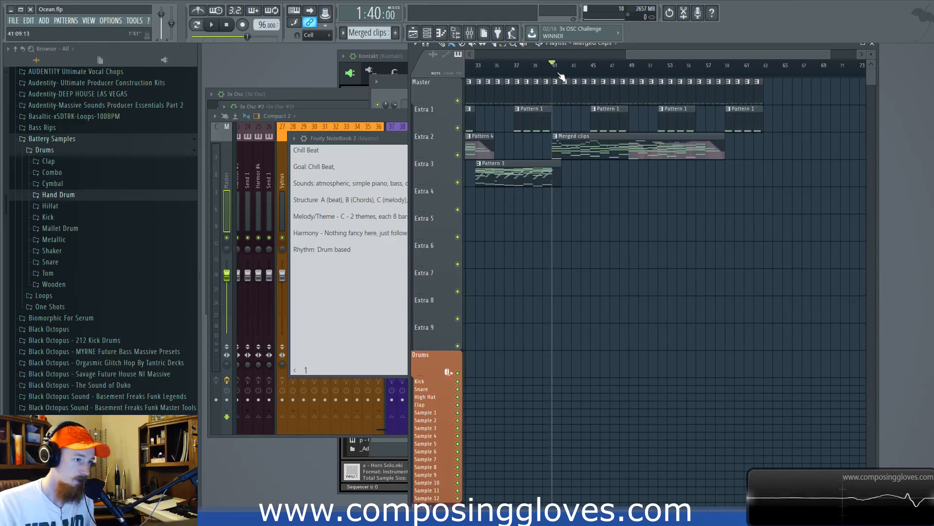
- Transpose all Kontakt 1 notes of the merged clip up a fifth, moving the first note from C4 to G4
double_click(598, 143)
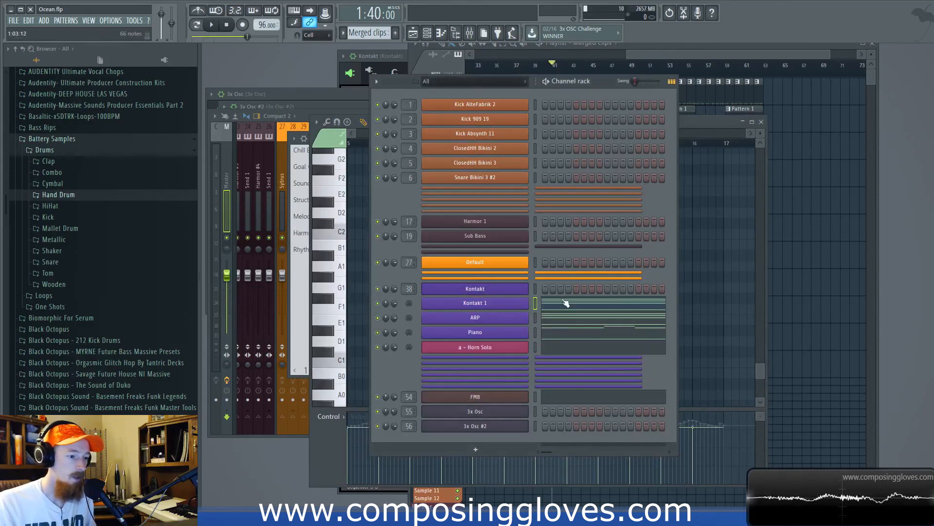
click(565, 303)
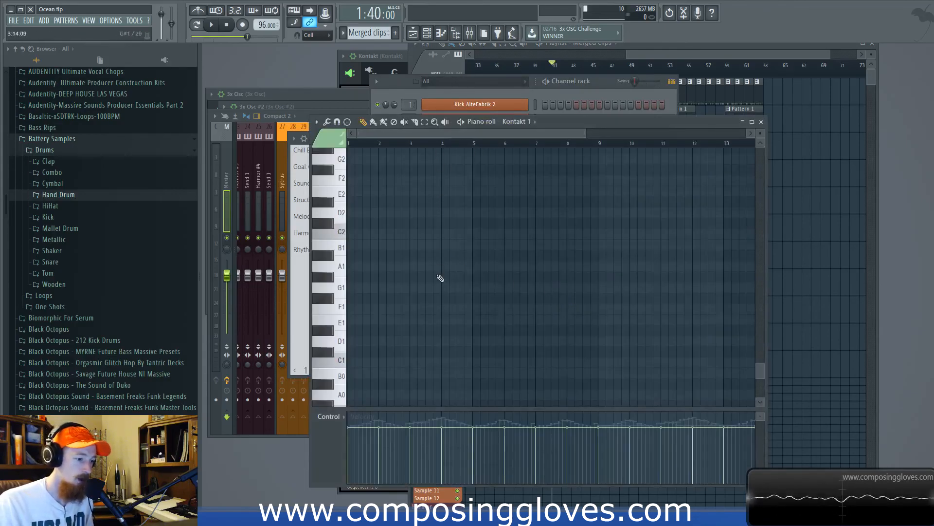
scroll(462, 309, up, 7)
scroll(465, 316, up, 1)
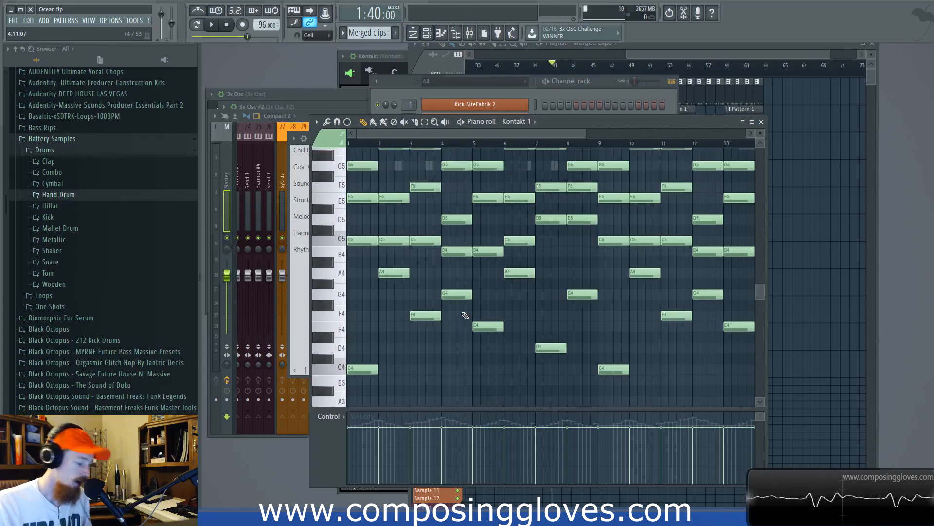
key(ctrl+a)
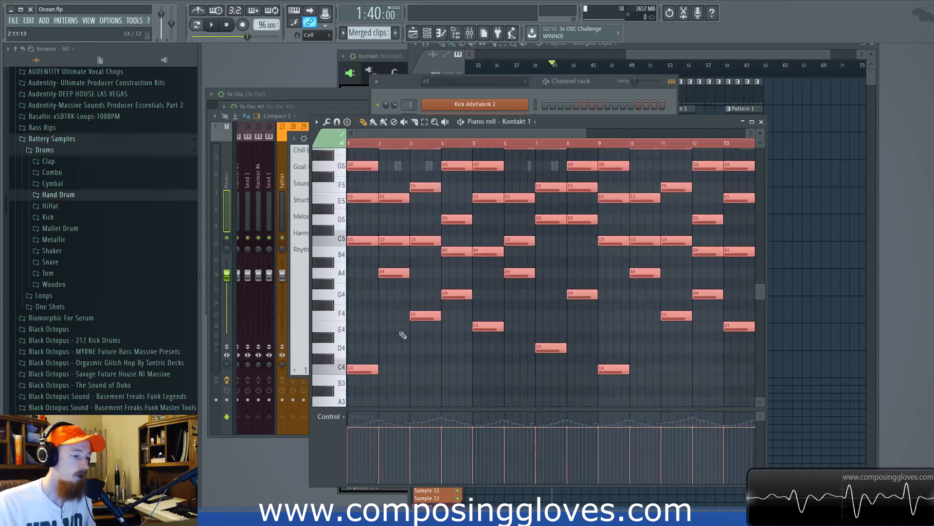
drag(357, 367, 350, 291)
- Transpose all ARP and Piano notes of the merged clip up a fifth, so each part starts on G4
ctrl+click(362, 367)
right_click(361, 367)
key(ctrl+a)
drag(357, 364, 352, 289)
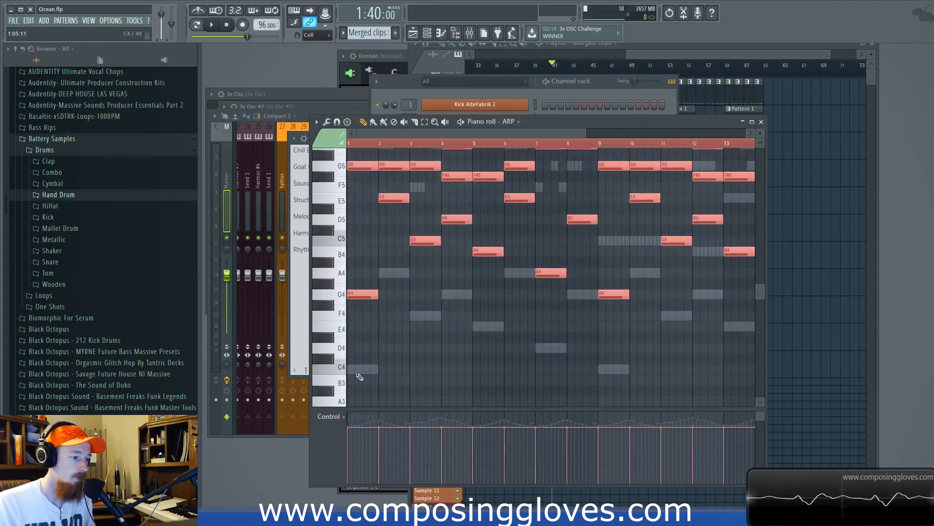
right_click(358, 369)
right_click(358, 369)
key(ctrl+a)
drag(360, 372, 356, 302)
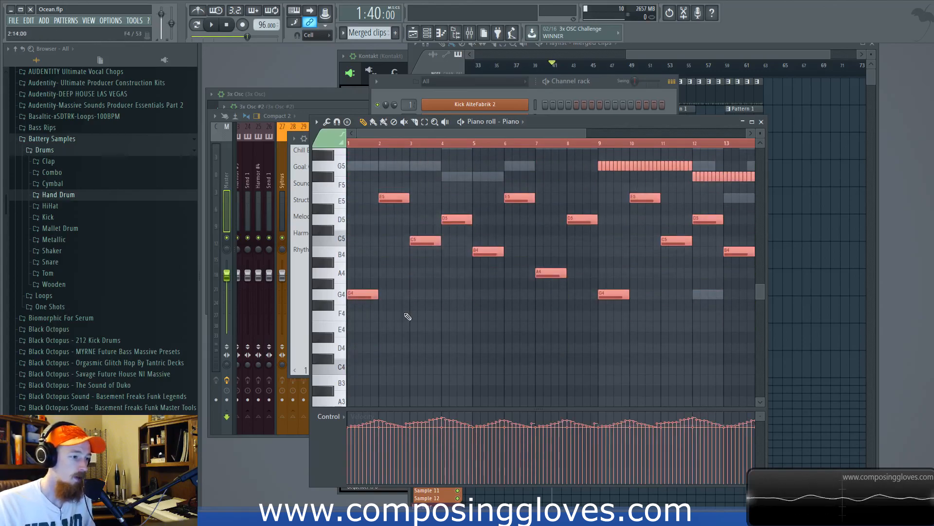
- Transpose the whole Horn Solo melody up a fifth so its first note in bar 9 is G6, and audition pitches on the keyboard
key(F6)
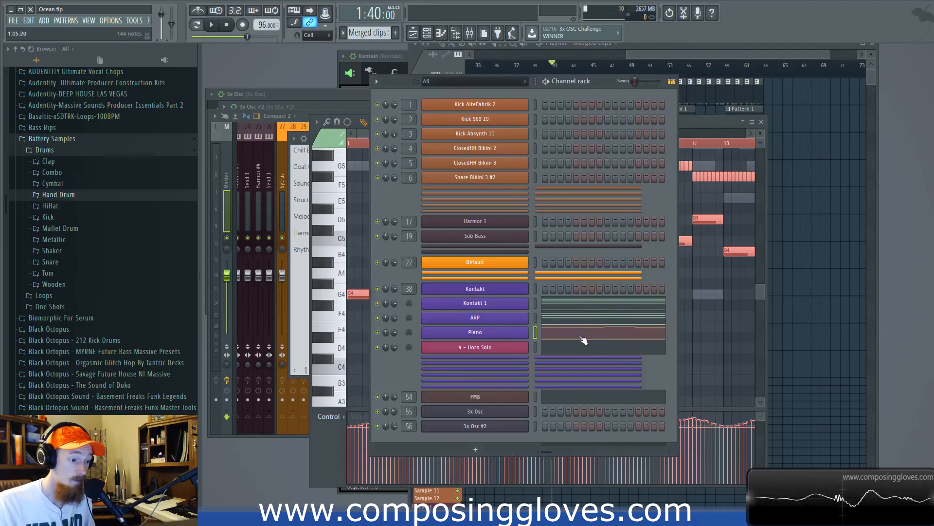
click(588, 349)
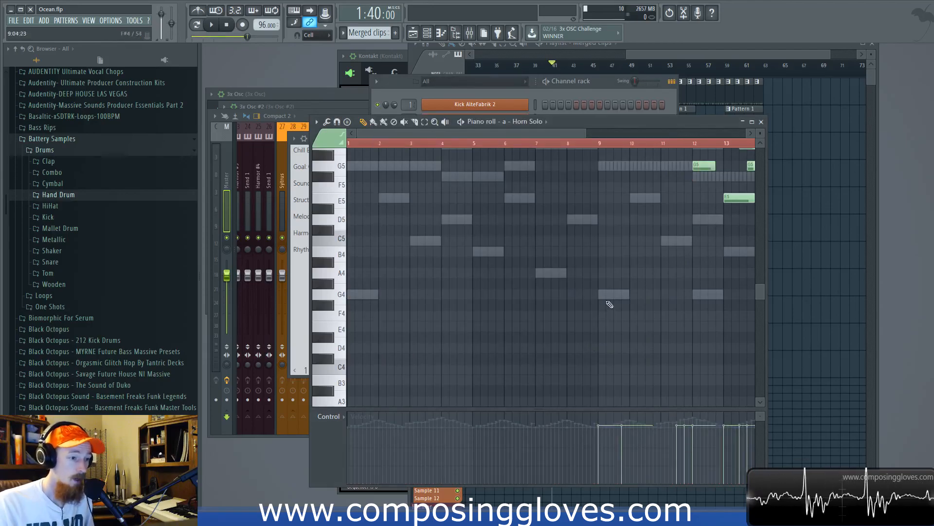
scroll(610, 287, up, 4)
scroll(584, 273, right, 5)
key(ctrl+a)
scroll(457, 214, up, 1)
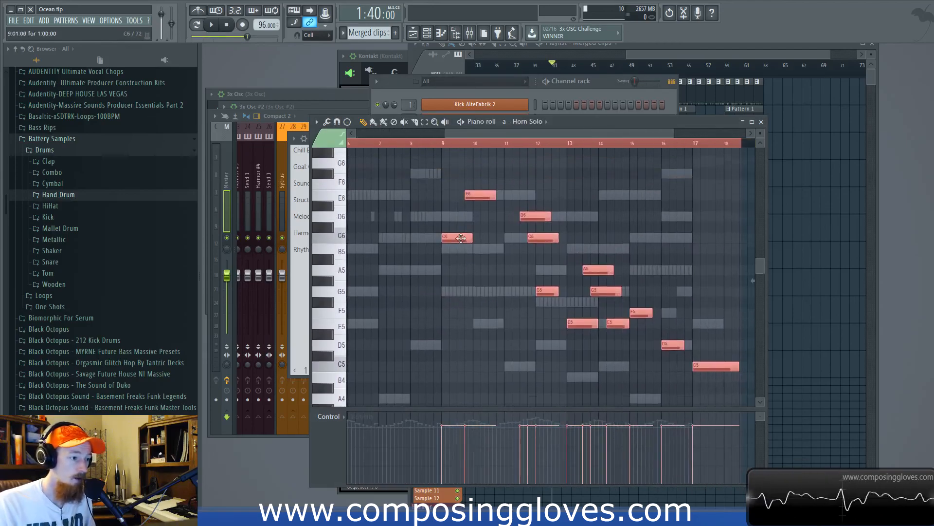
scroll(462, 236, down, 2)
scroll(462, 204, up, 2)
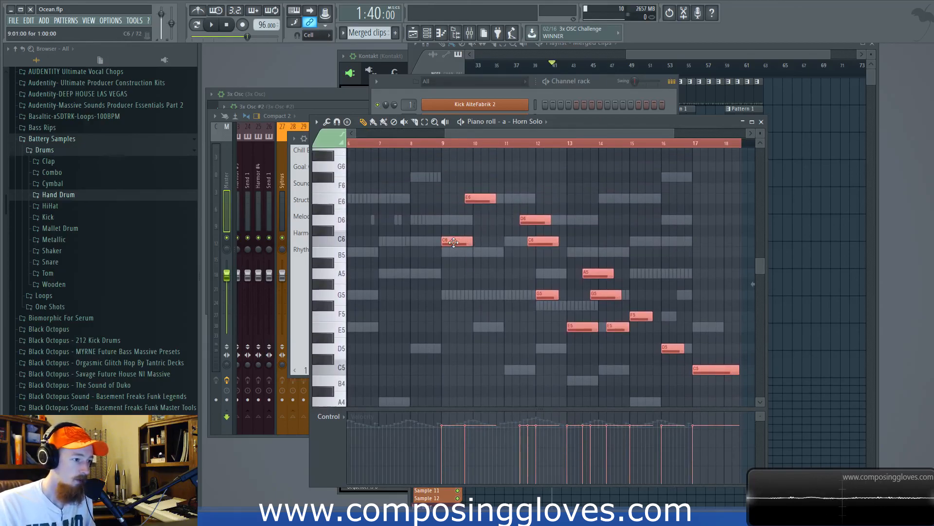
drag(454, 242, 454, 166)
scroll(453, 168, up, 2)
mouse_move(337, 192)
mouse_down()
mouse_move(339, 284)
mouse_move(344, 267)
mouse_up()
scroll(448, 190, down, 3)
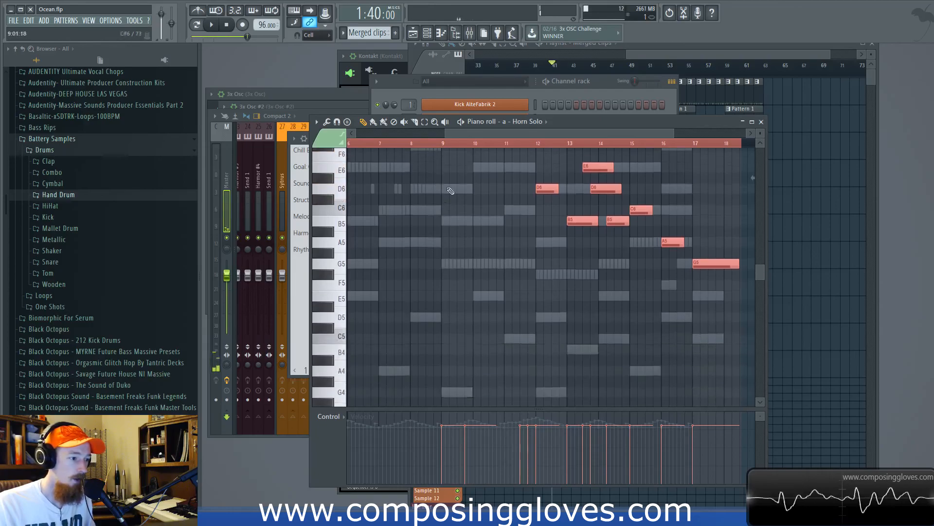
- Lower the Horn Solo melody by one octave so it starts on G5, test the pitches and close the piano roll
scroll(454, 180, up, 1)
drag(454, 168, 456, 301)
click(341, 295)
click(343, 257)
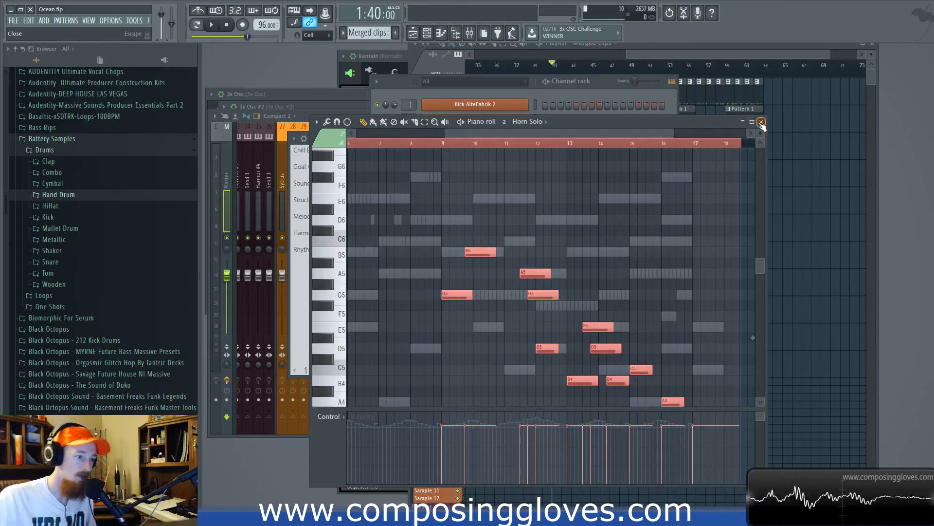
click(762, 123)
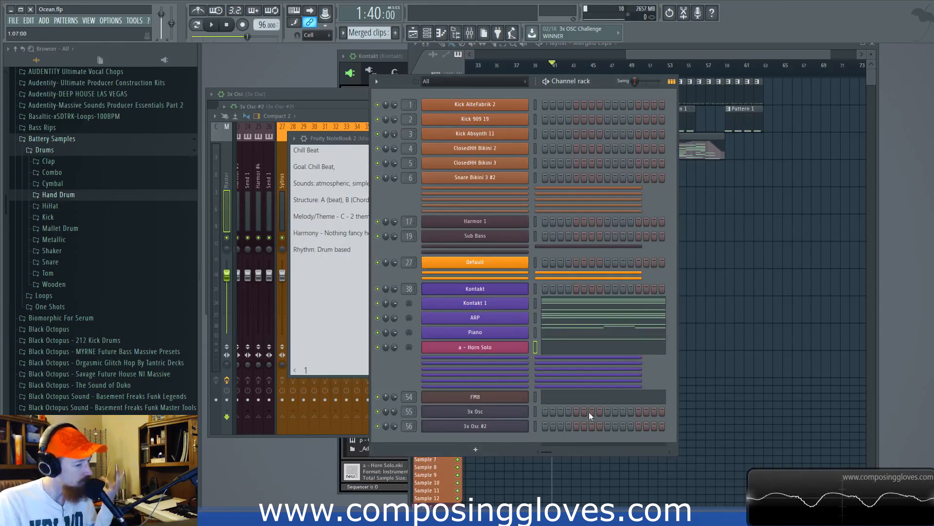
- Transpose all FM8 notes of the merged clip up a fourth, moving the lowest note in bar 12 from G4 to C5
click(593, 398)
drag(626, 312, 438, 273)
scroll(594, 292, down, 2)
key(ctrl+a)
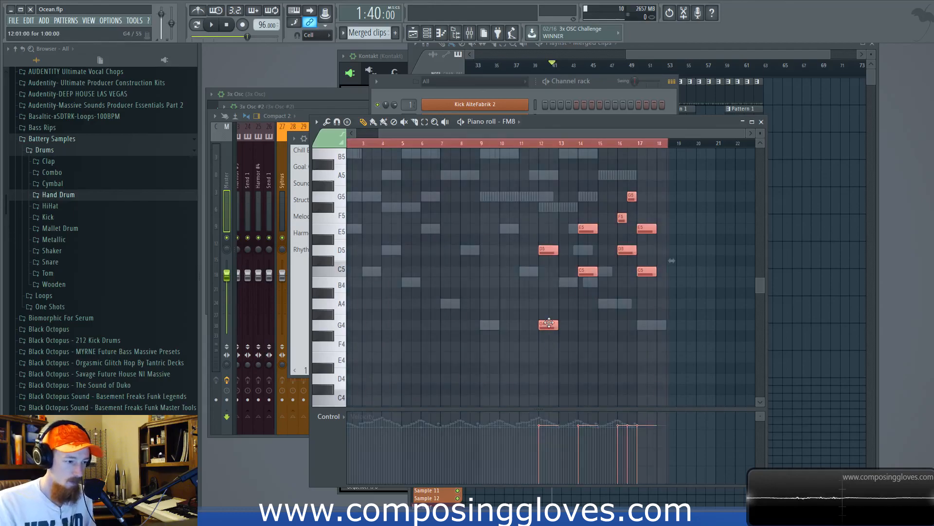
drag(545, 327, 546, 272)
- Play the song from bar 41, follow the merged clip's notes in the piano roll, and stop playback
click(744, 62)
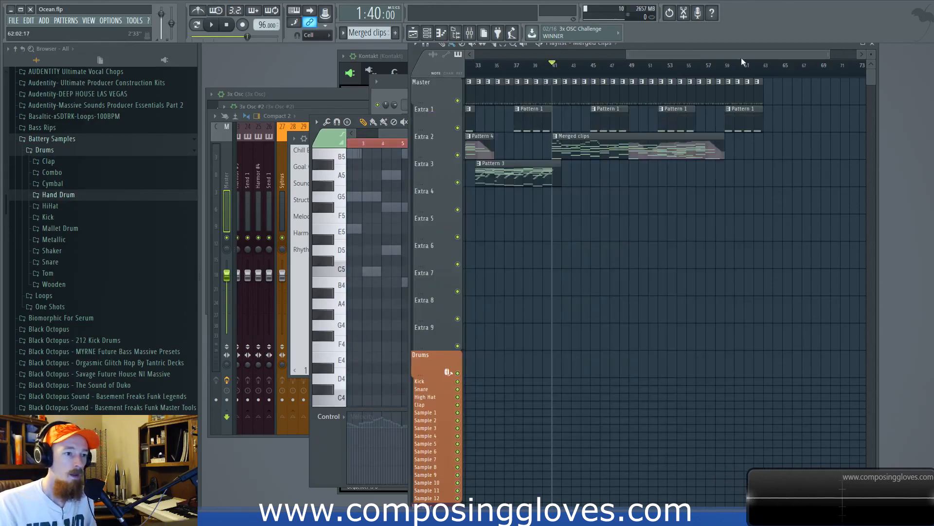
key(space)
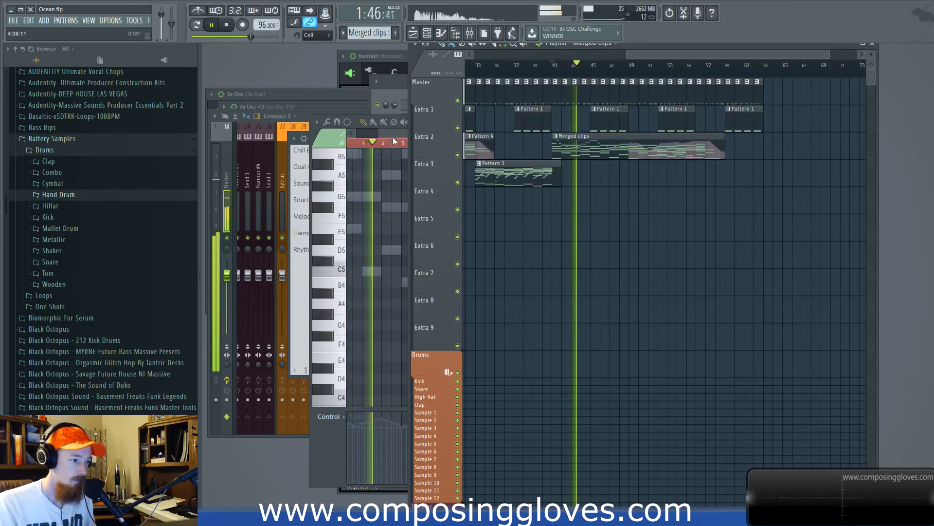
double_click(611, 153)
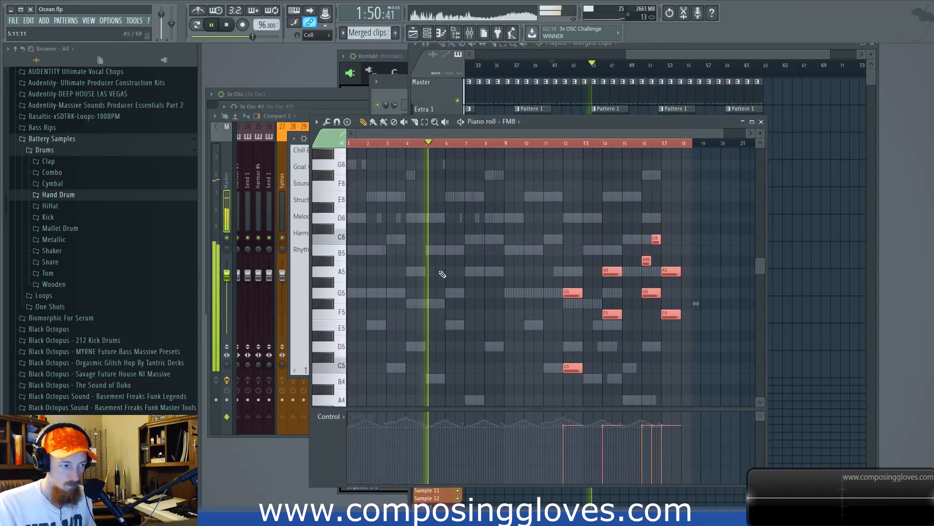
key(space)
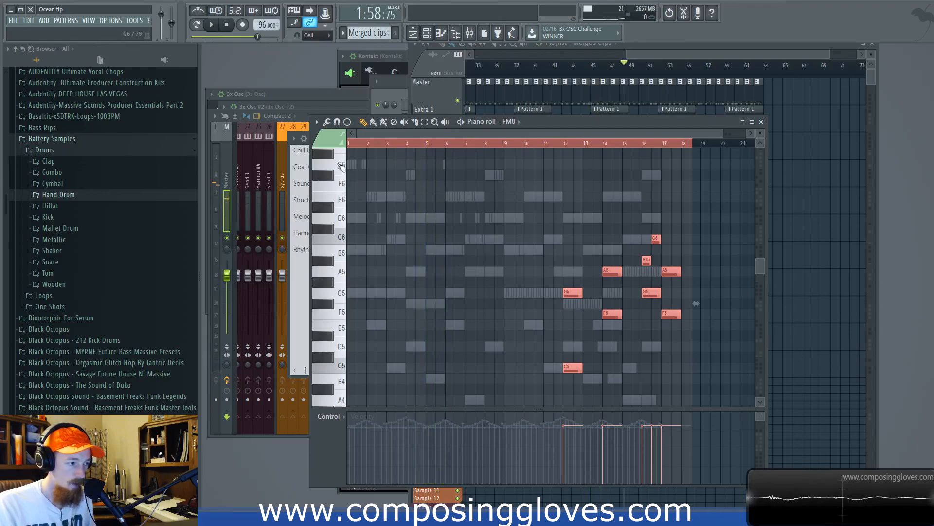
- Examine the merged clip's Piano notes and then its Kontakt 1 chords in the piano roll
double_click(354, 165)
scroll(366, 228, up, 5)
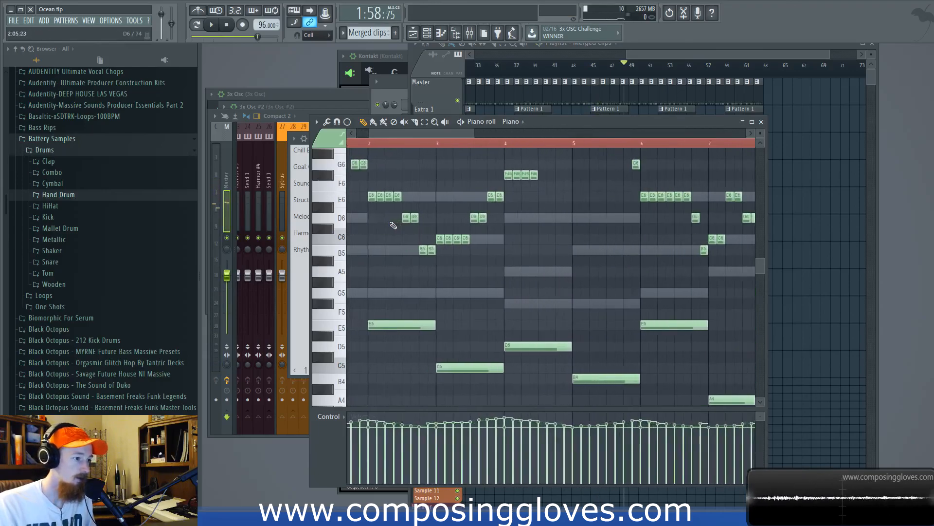
drag(392, 224, 607, 223)
scroll(602, 220, down, 3)
scroll(606, 174, down, 2)
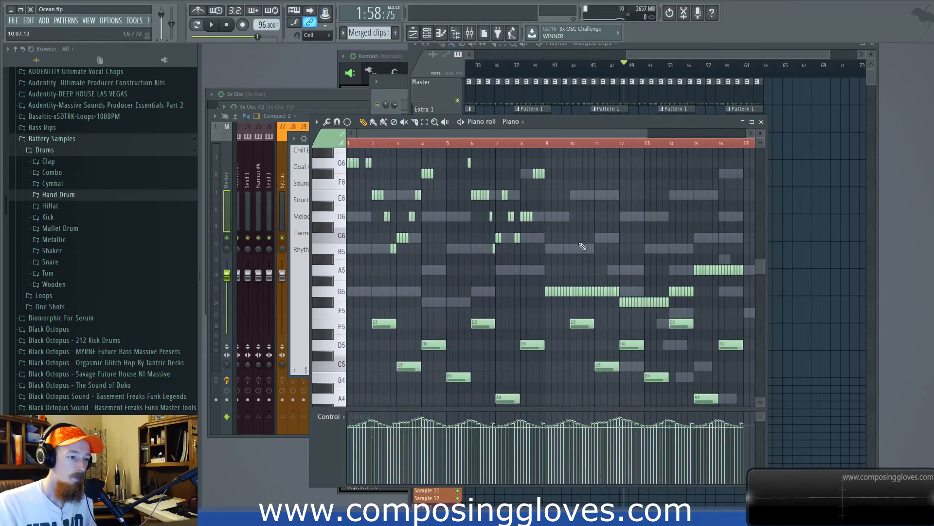
double_click(563, 217)
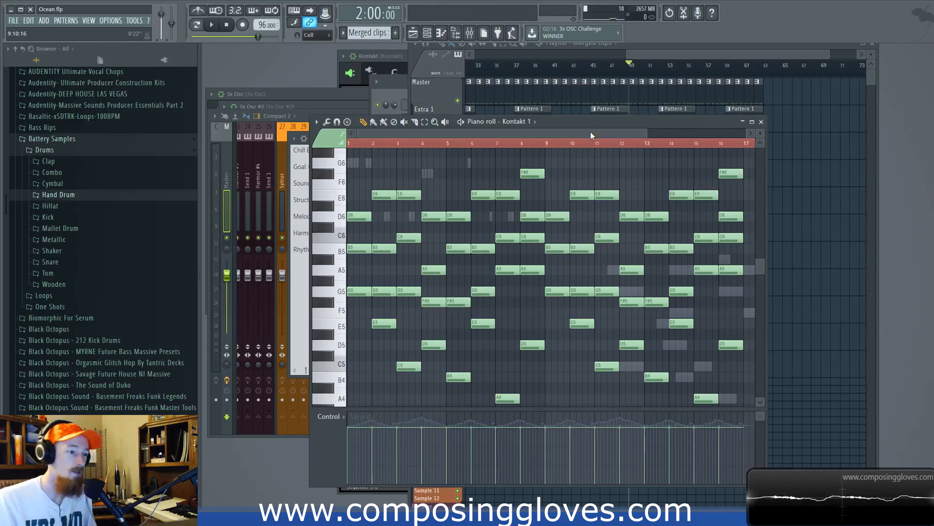
- Play the song in the playlist from bar 49 through the second half of the merged clip, and stop playback
drag(682, 55, 688, 63)
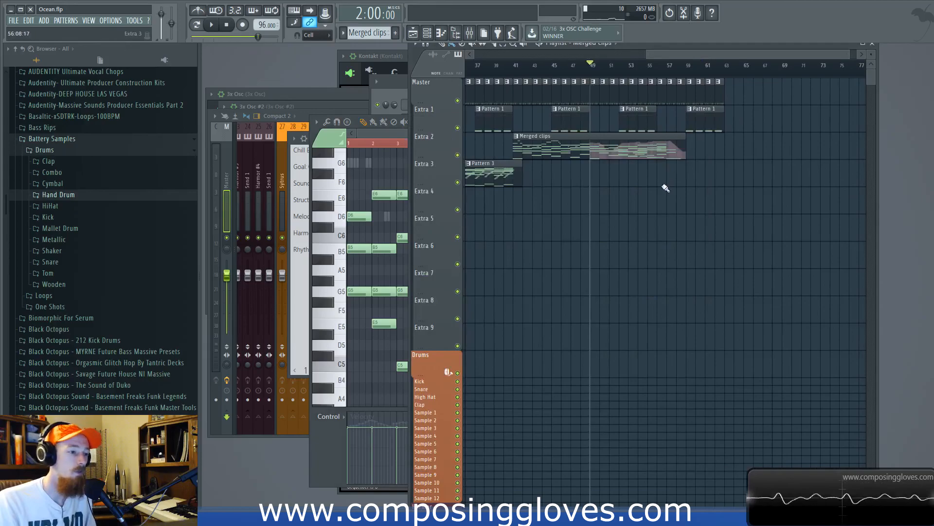
key(space)
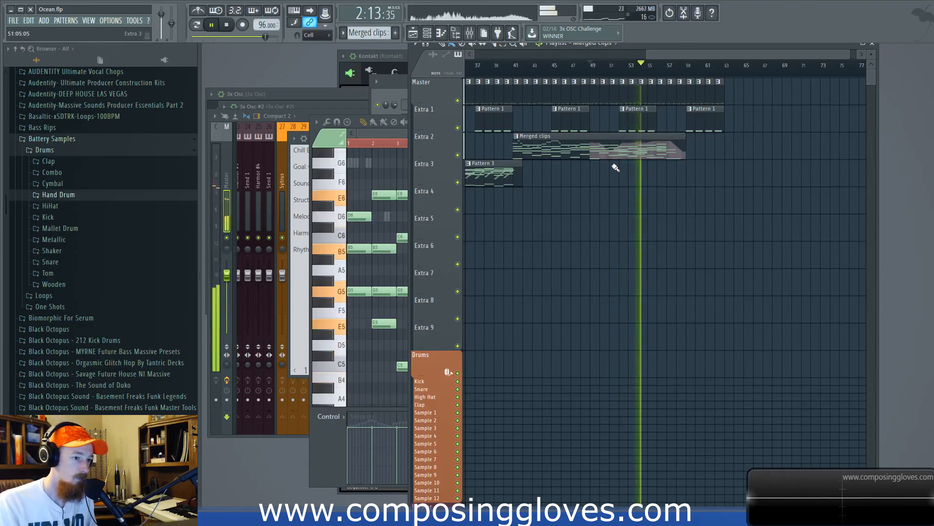
key(space)
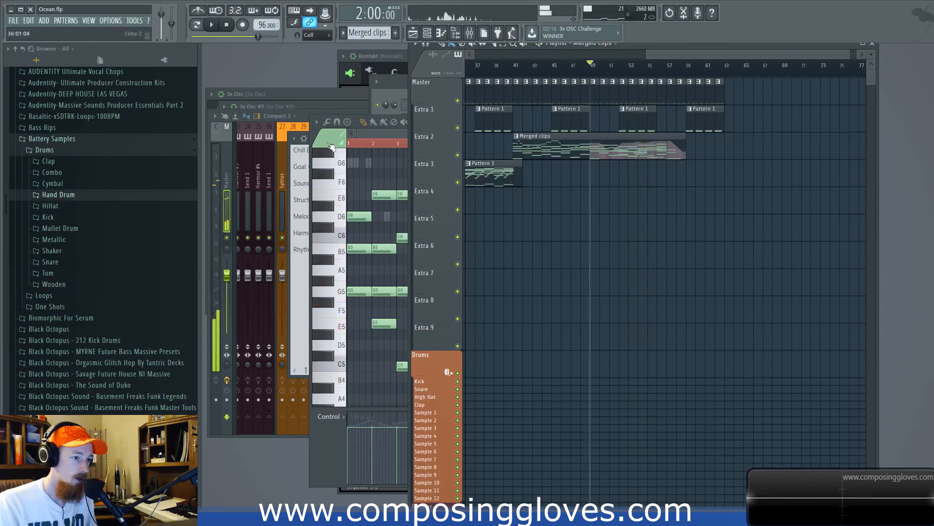
- Try transposing all FM8 notes up a fifth so the lowest note in bar 12 is G5, and audition from bar 12
key(F6)
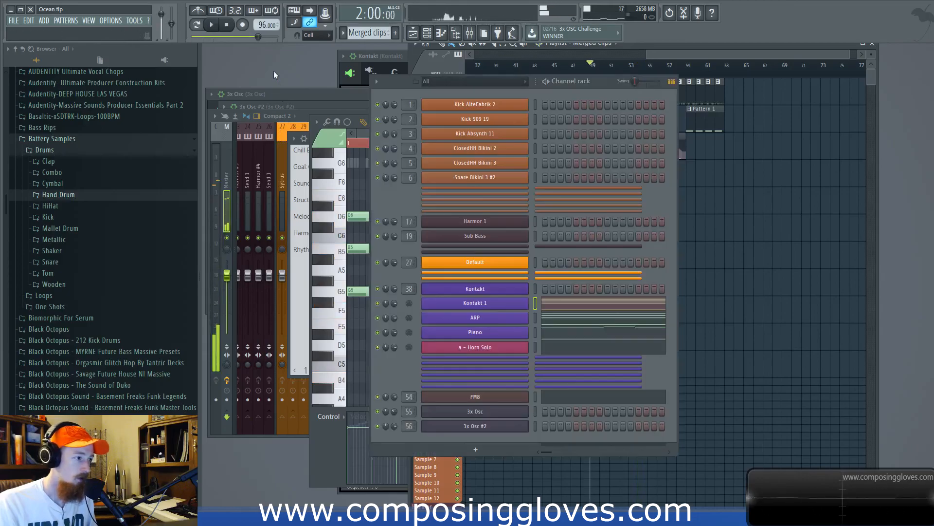
click(610, 396)
drag(609, 322, 319, 280)
drag(451, 290, 609, 291)
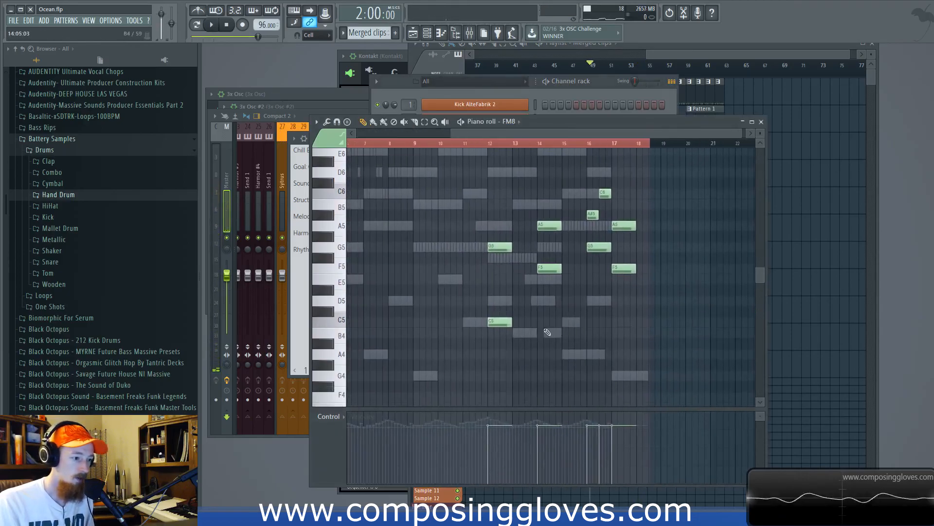
click(492, 143)
key(space)
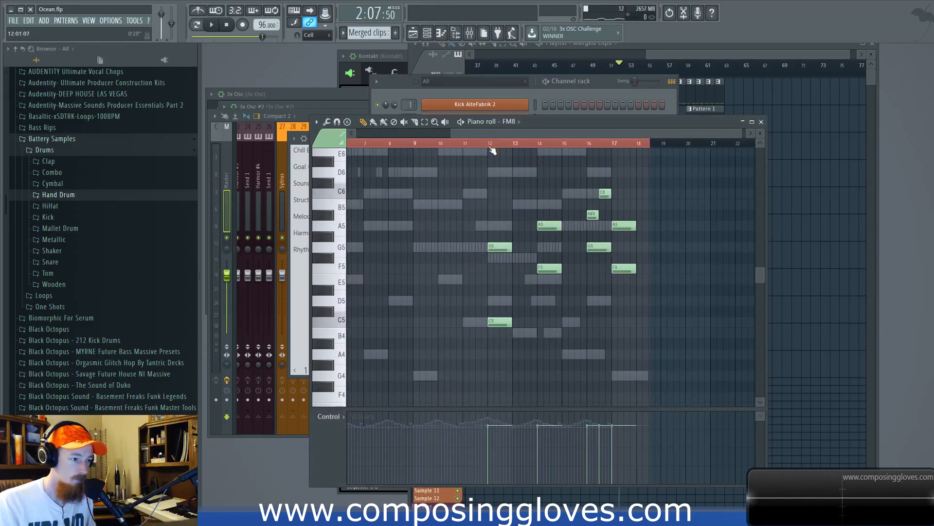
key(space)
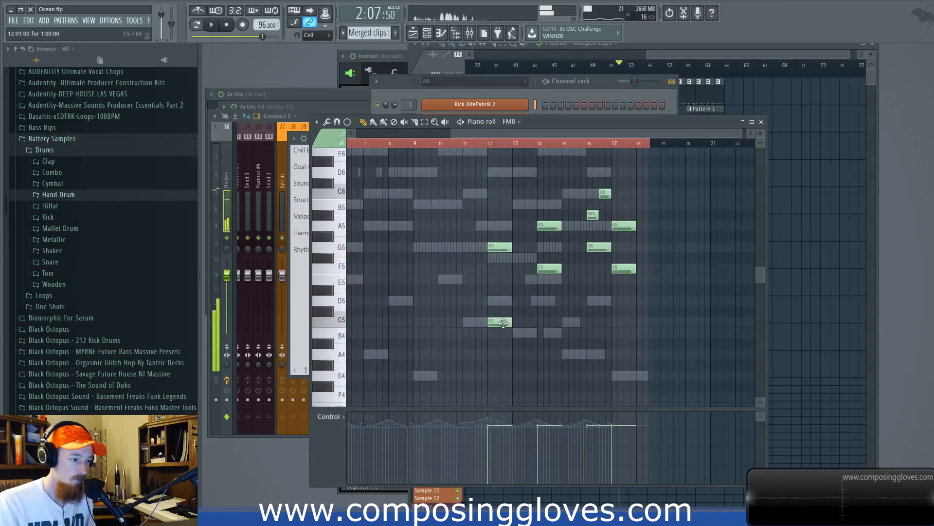
drag(503, 323, 509, 242)
key(space)
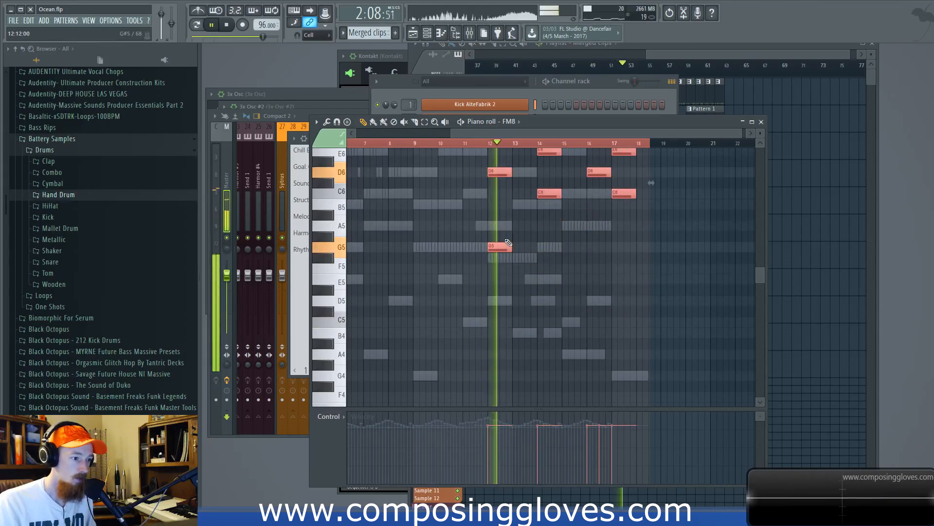
key(space)
- Bring up the Horn Solo notes in the piano roll and play them from bar 12, then stop playback
right_click(502, 304)
right_click(503, 304)
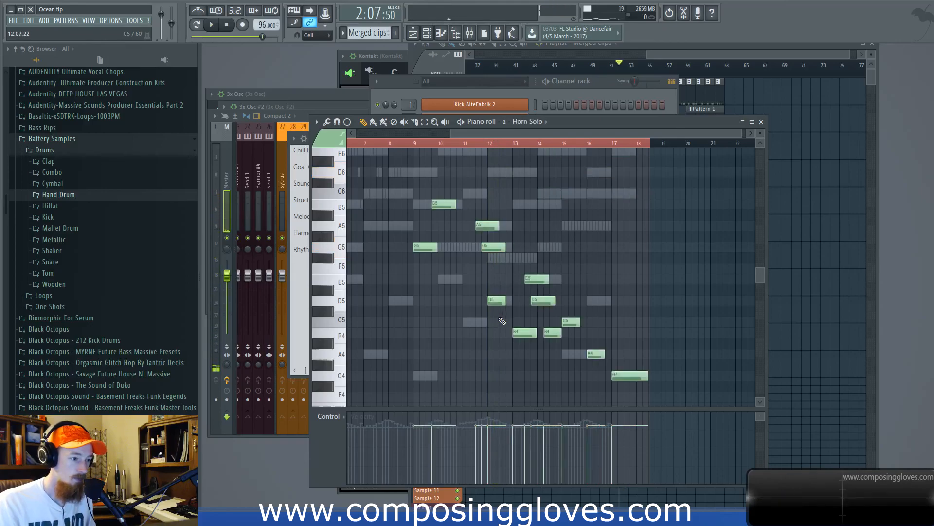
key(space)
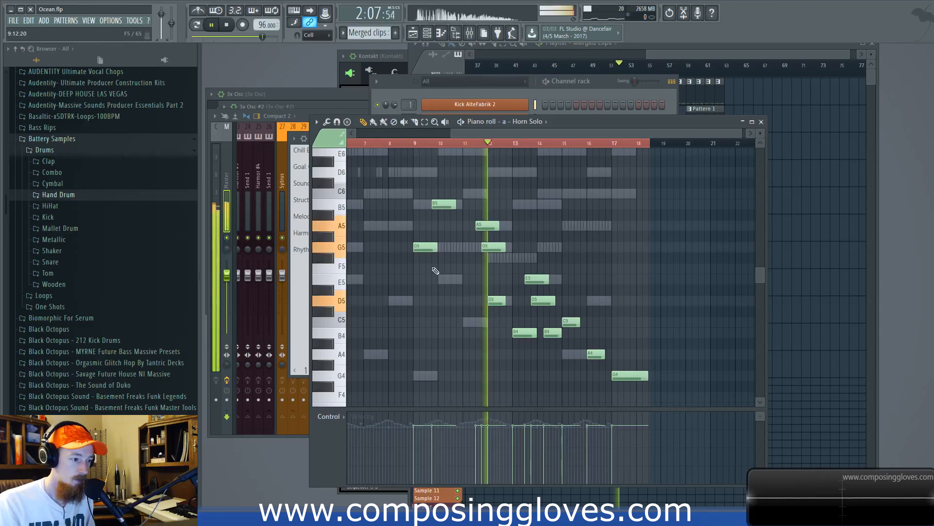
key(space)
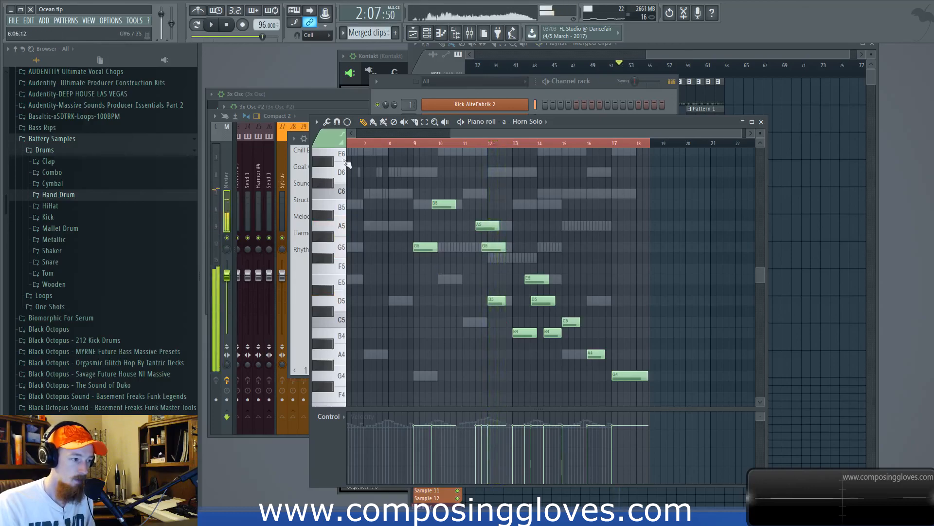
- Remove all FM8 notes from the merged clip and set the song position to bar 41
key(F6)
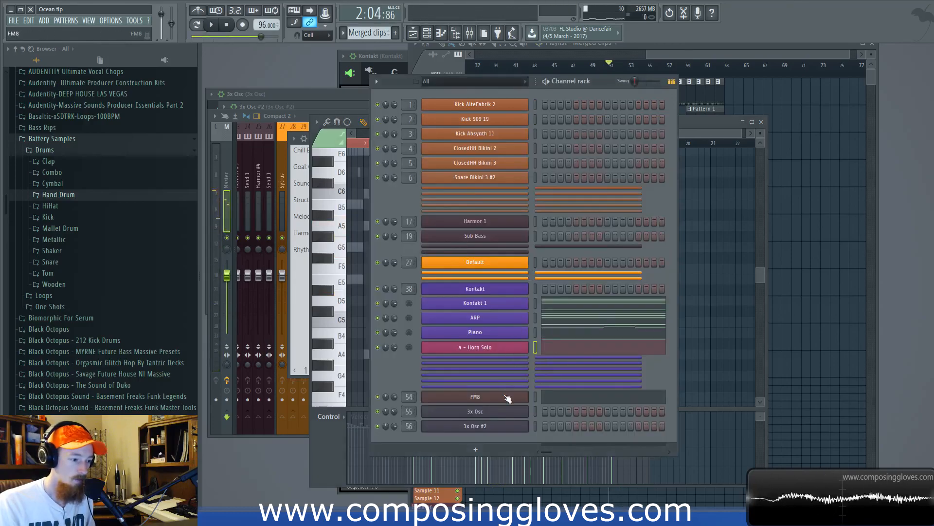
right_click(527, 396)
click(657, 396)
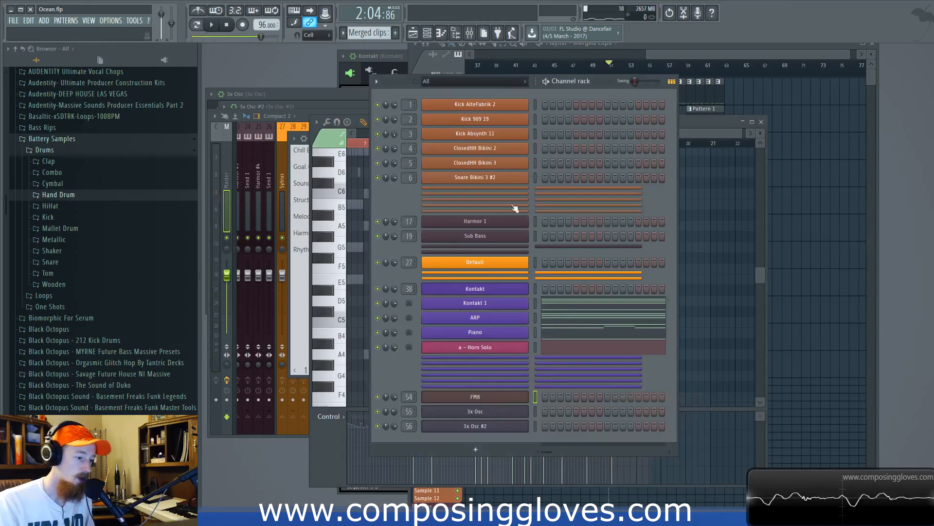
drag(663, 54, 627, 54)
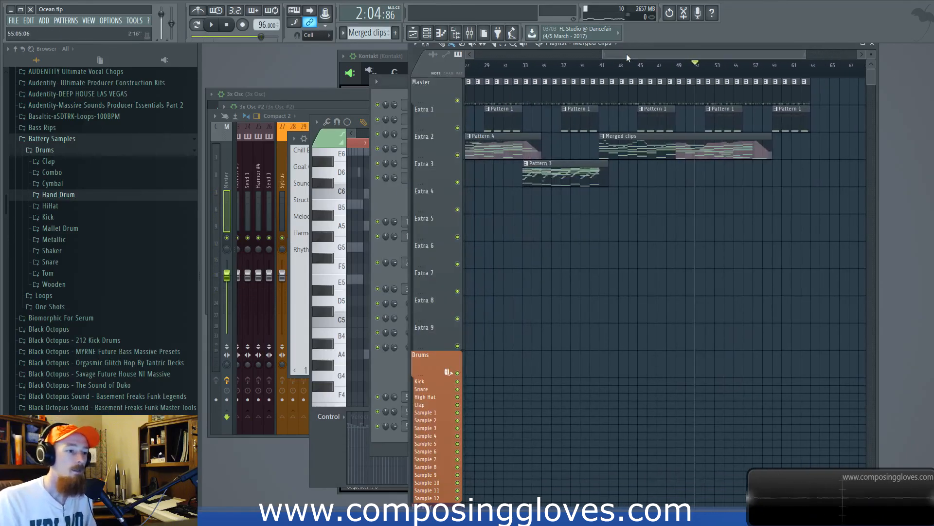
click(602, 65)
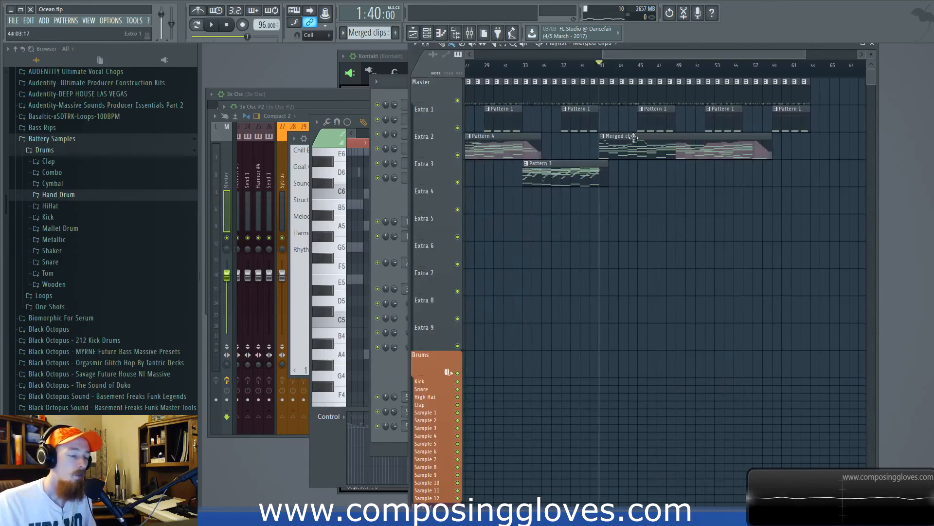
- Open the merged clip's Piano notes and examine the repeated-note melody from bar 1 onward
click(382, 94)
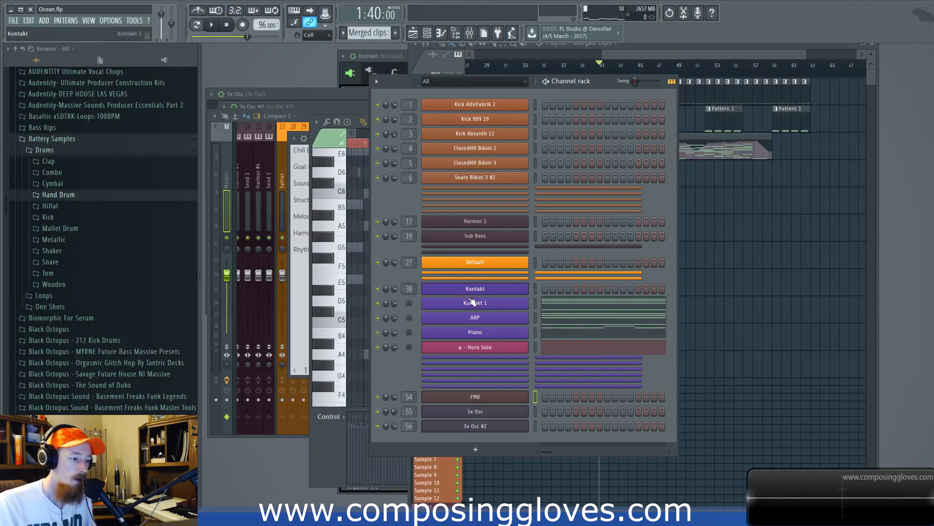
click(560, 337)
drag(403, 194, 465, 166)
scroll(420, 238, up, 3)
drag(483, 244, 589, 319)
scroll(438, 253, down, 3)
drag(368, 212, 369, 214)
scroll(377, 206, up, 3)
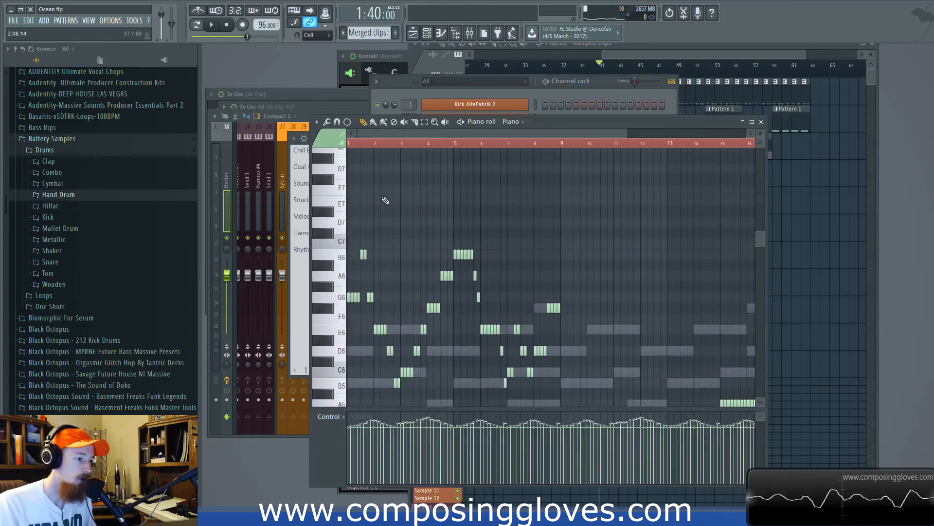
- Switch playback to pattern mode and audition the merged clip from bar 1
click(196, 25)
key(space)
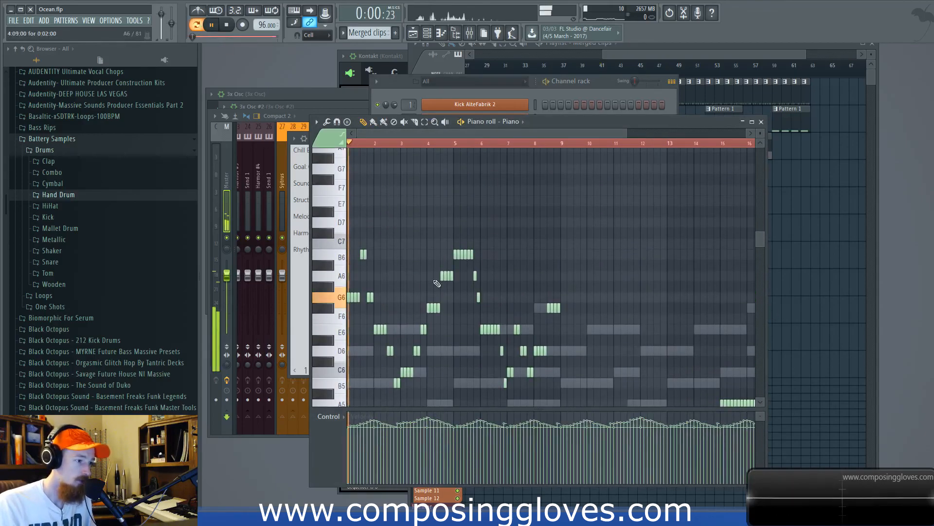
scroll(356, 285, down, 3)
scroll(355, 285, up, 2)
key(space)
- Add an upper Piano line with half-bar D7 and E7 notes in bar 1 and a half-bar G7 at the start of bar 2
scroll(361, 273, up, 3)
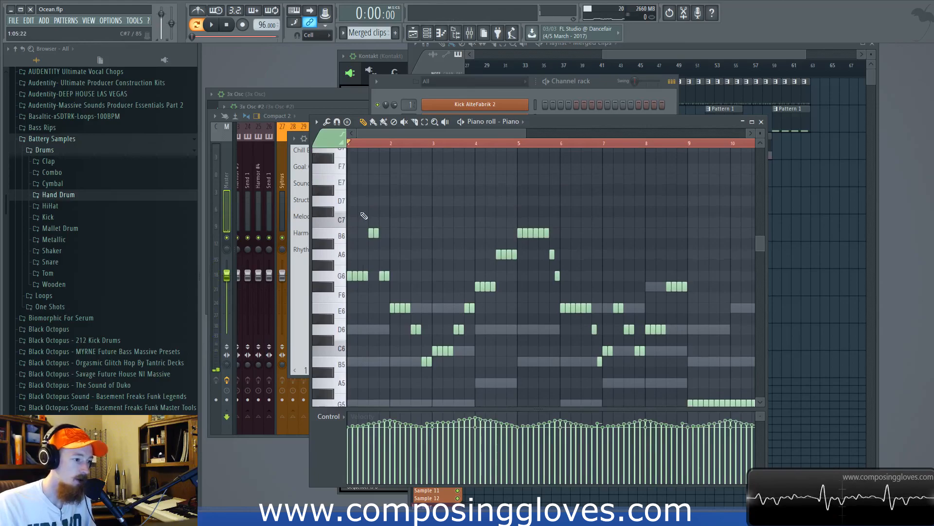
scroll(374, 259, down, 1)
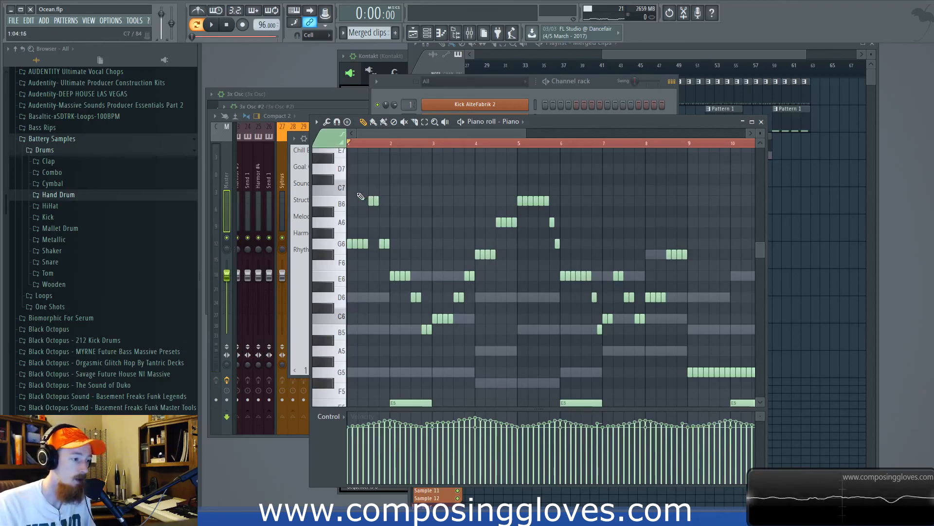
scroll(372, 188, up, 1)
drag(362, 203, 351, 200)
scroll(385, 201, up, 1)
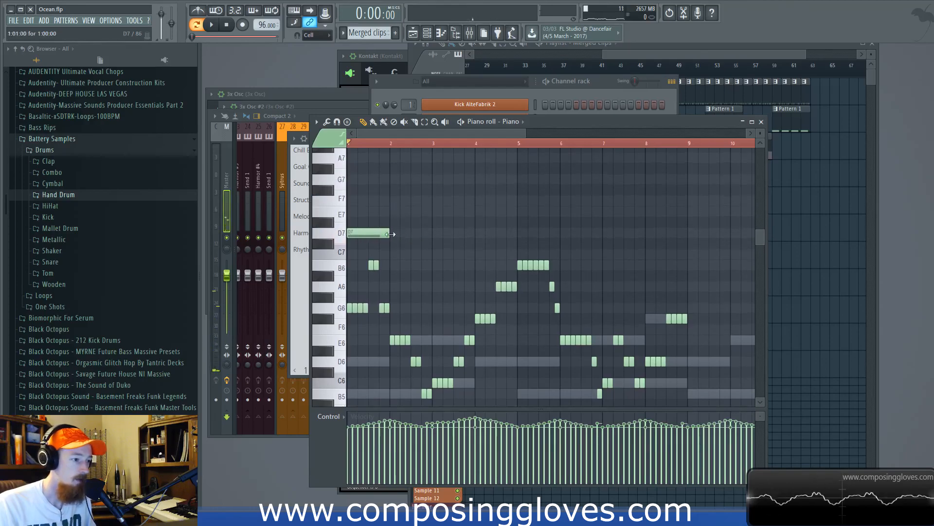
click(377, 212)
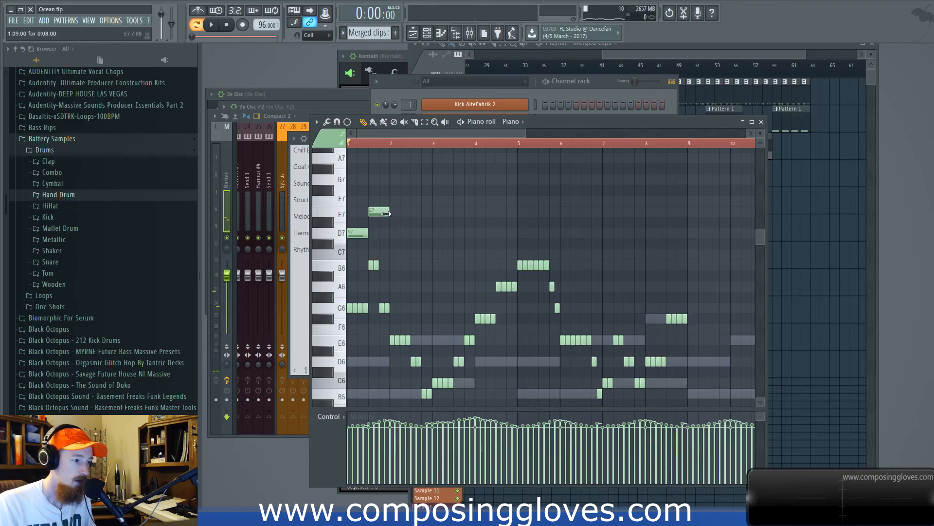
click(395, 182)
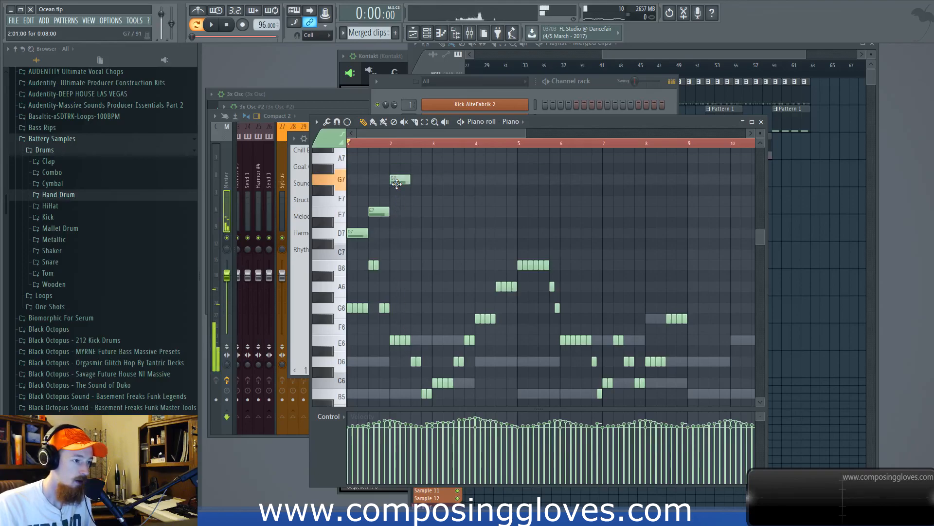
- Lengthen the G7 note in bar 2 to a full bar and add a one-bar A7 starting on the last beat of bar 2
key(space)
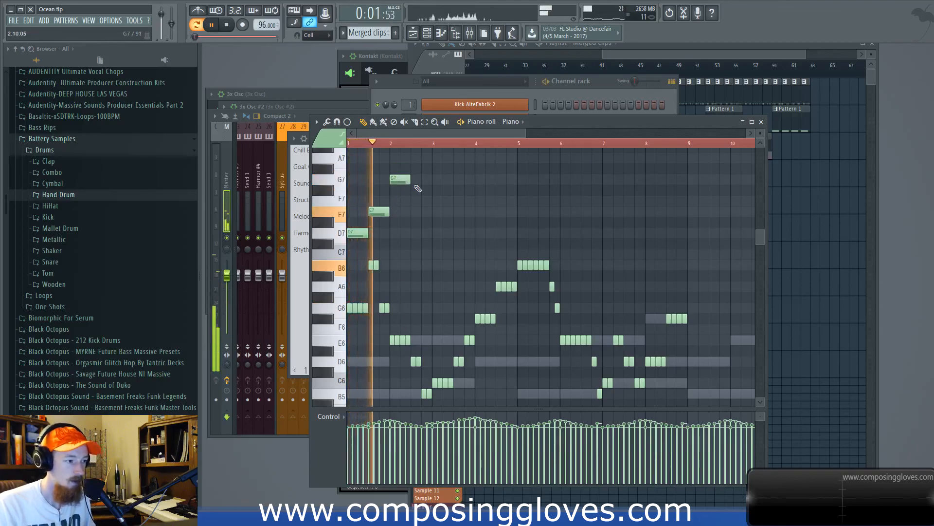
drag(407, 183, 432, 182)
key(space)
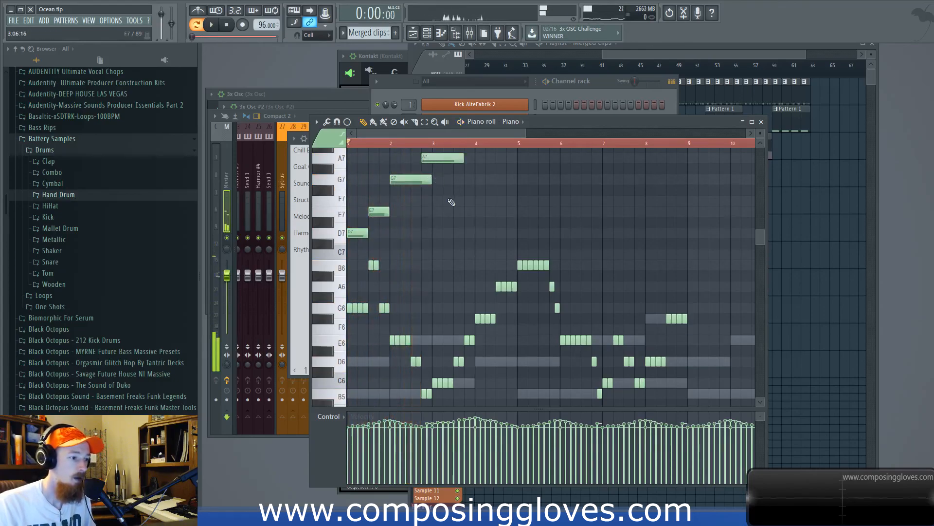
scroll(426, 317, down, 3)
scroll(448, 187, up, 3)
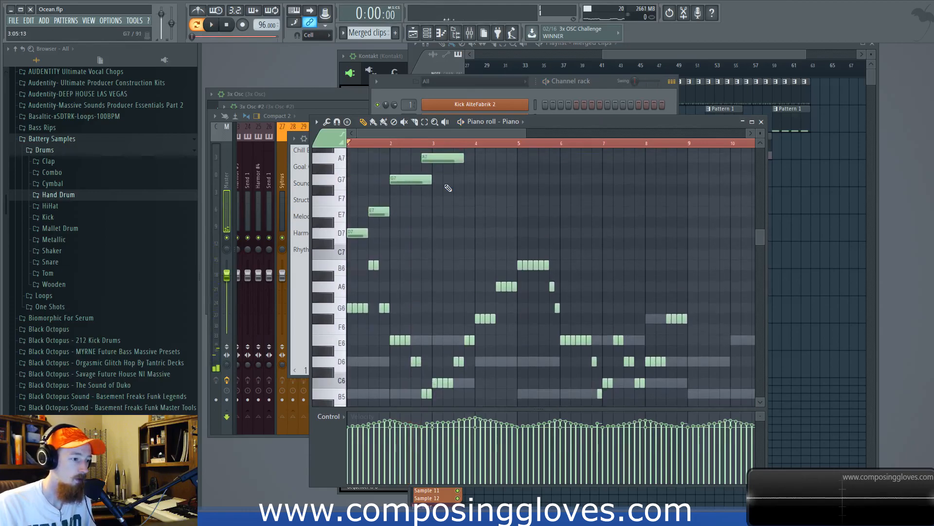
- Add a one-bar E7 note at the start of bar 3, checking it against the lower Piano notes
click(440, 214)
scroll(454, 212, down, 6)
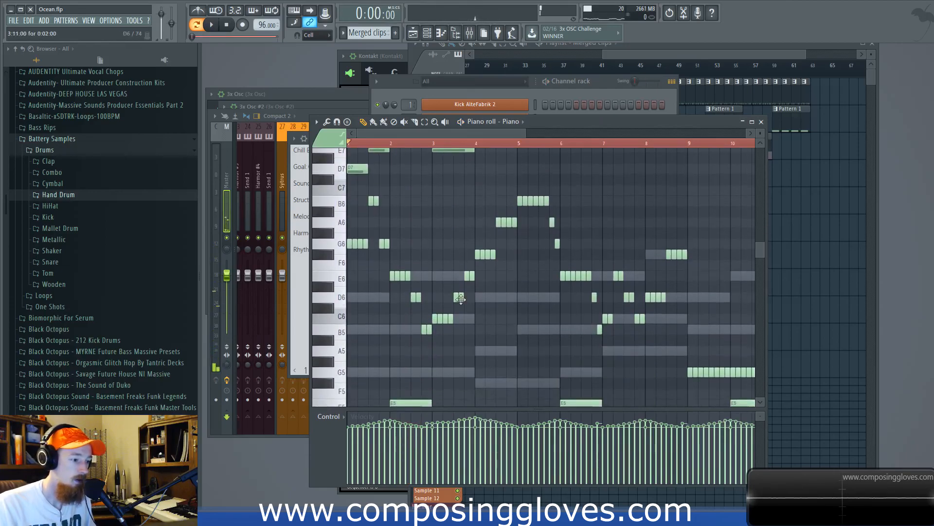
scroll(469, 321, up, 2)
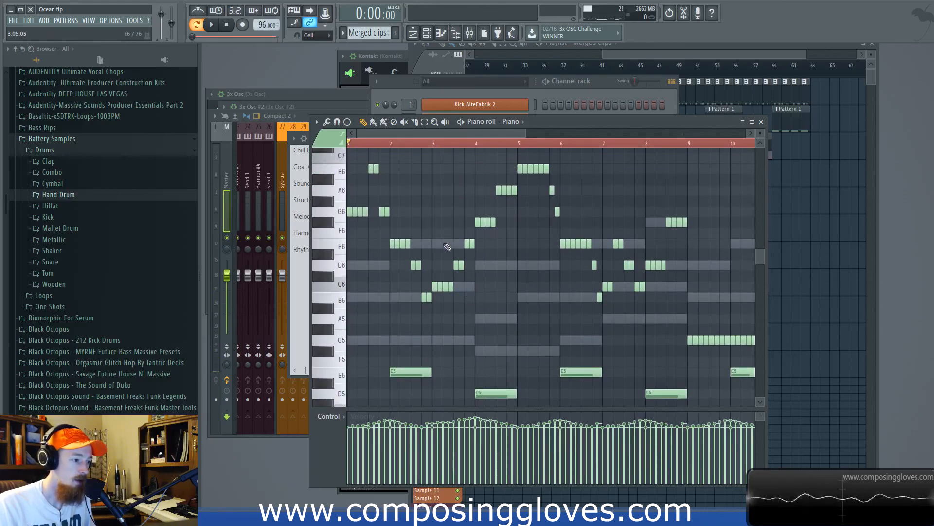
scroll(451, 244, up, 6)
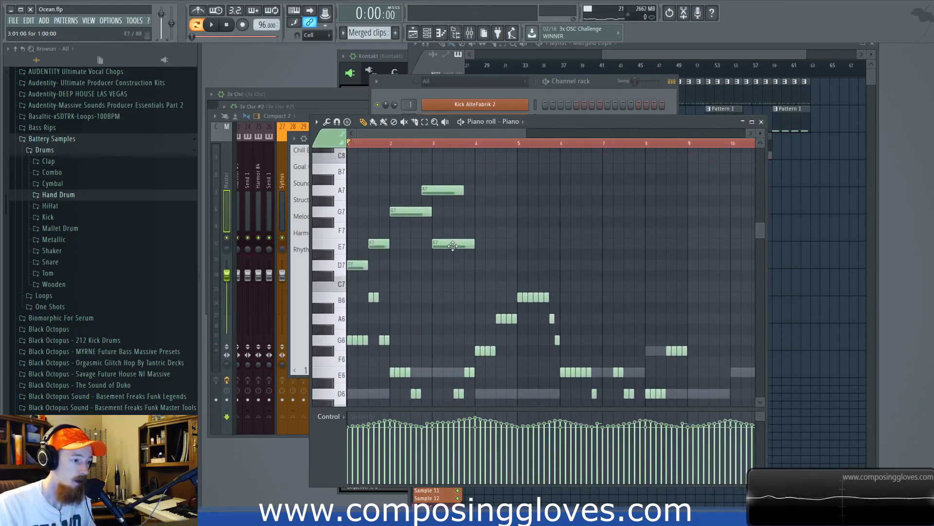
- Audition the added upper Piano line from bar 1, stop, and play on from bar 3 into the following bars
key(space)
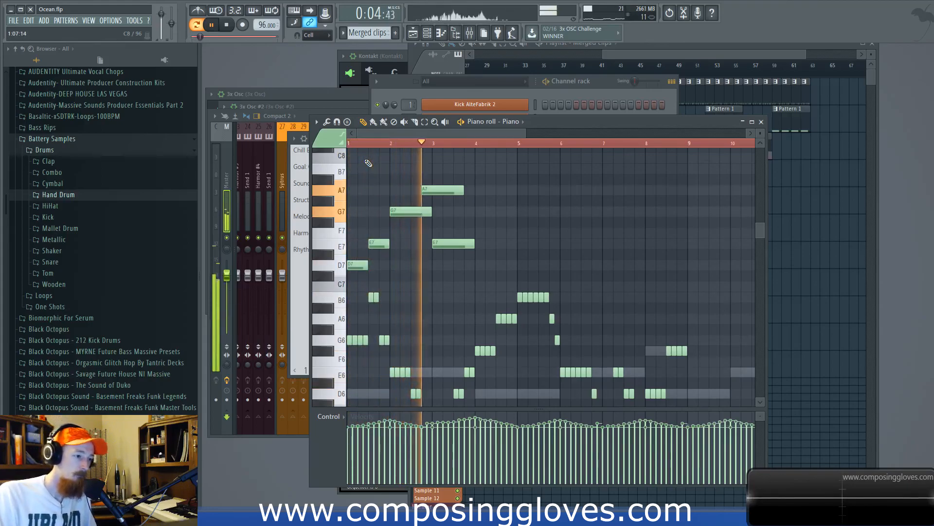
click(467, 211)
key(space)
mouse_move(481, 235)
mouse_down()
mouse_move(492, 236)
mouse_move(492, 224)
mouse_up()
scroll(515, 247, down, 5)
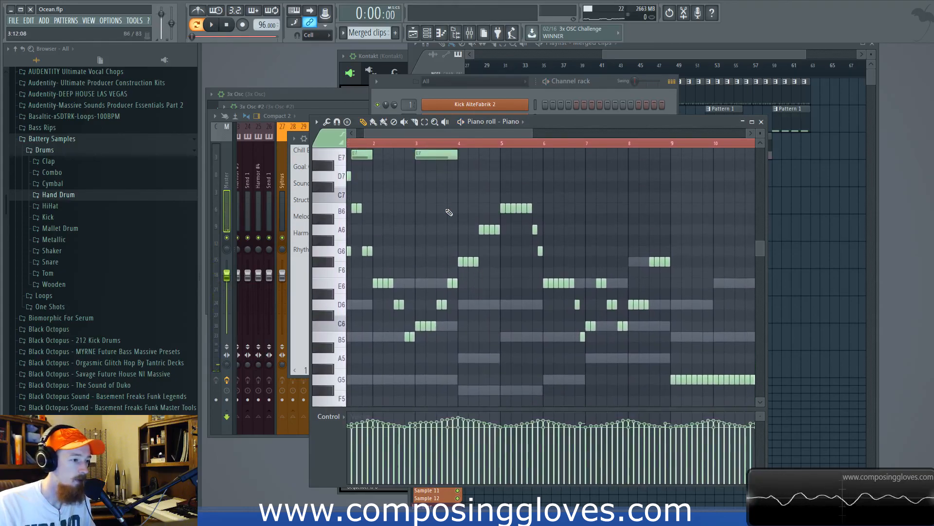
key(space)
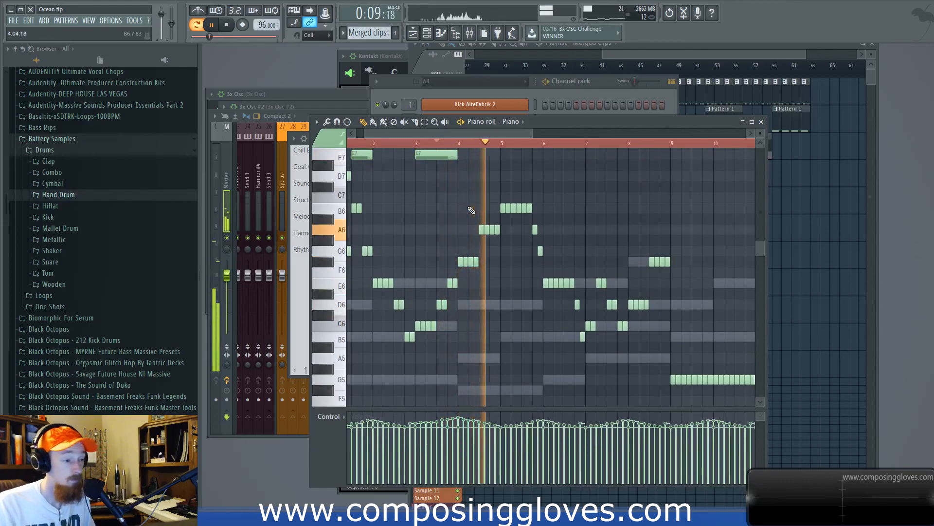
- Stop playback, add a one-bar E7 note in bar 5 of the upper Piano line, and audition it from bar 5
scroll(487, 209, up, 4)
key(space)
drag(506, 211, 509, 219)
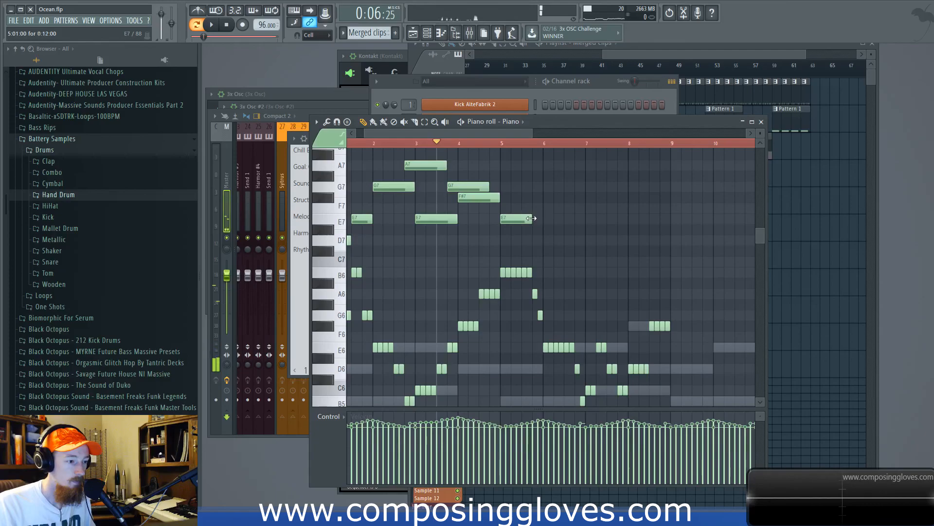
click(503, 144)
key(space)
key(space)
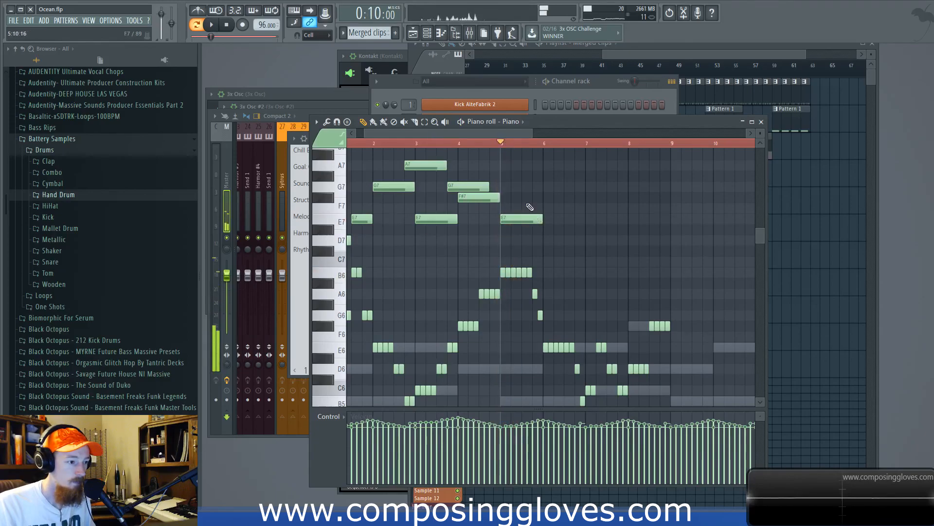
- Add a one-beat G7 on the third beat and a one-beat B7 on the fourth beat of bar 5
click(528, 207)
drag(532, 210, 537, 187)
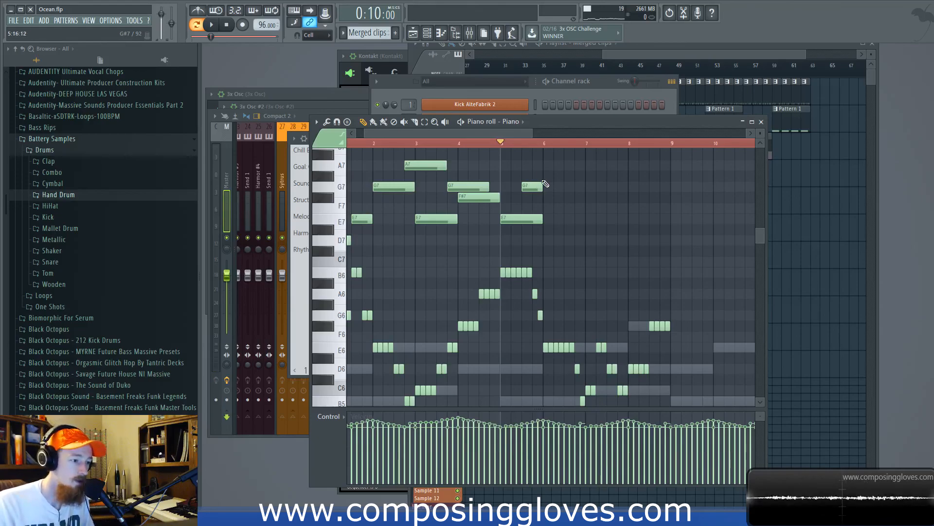
scroll(538, 178, up, 2)
click(538, 176)
scroll(565, 351, down, 2)
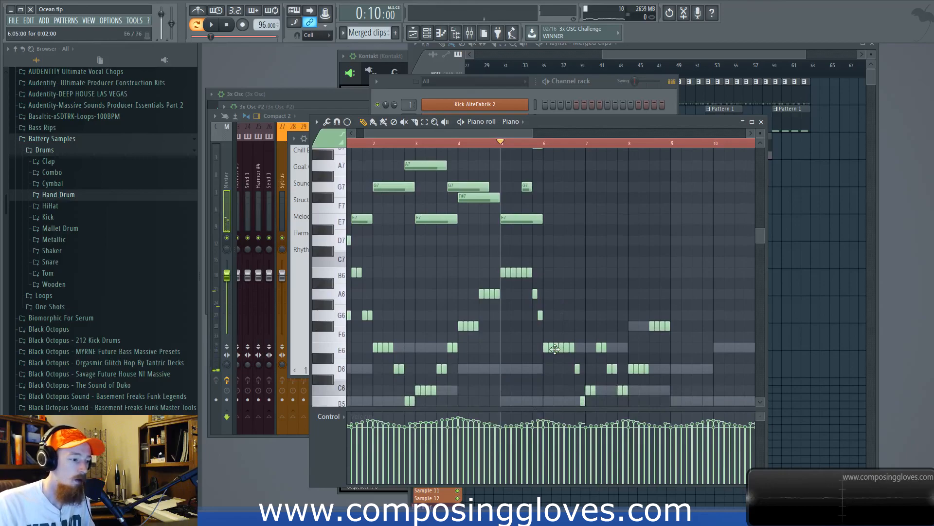
- Try pitches at the start of bar 6, keep a one-beat G7, and check it against the lower notes
scroll(558, 317, up, 2)
click(549, 220)
right_click(550, 221)
click(547, 198)
right_click(547, 197)
drag(547, 199, 547, 219)
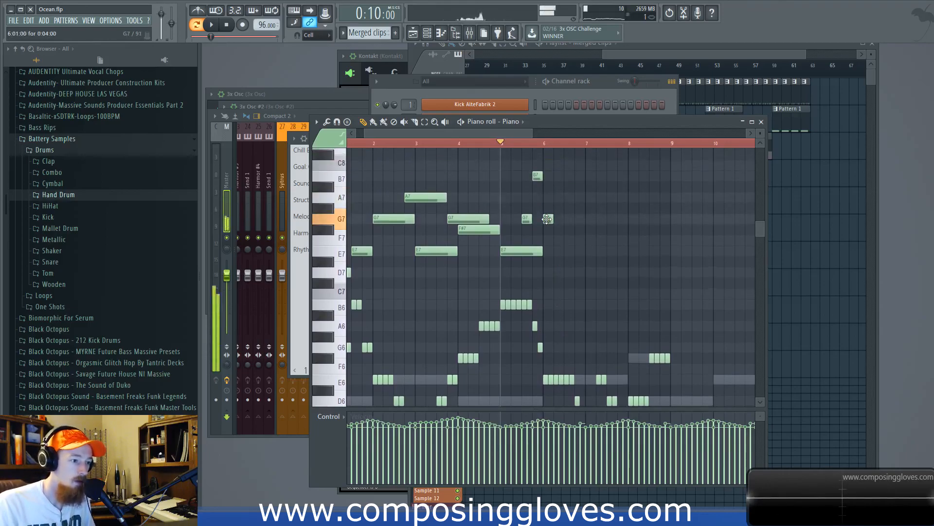
scroll(567, 270, down, 5)
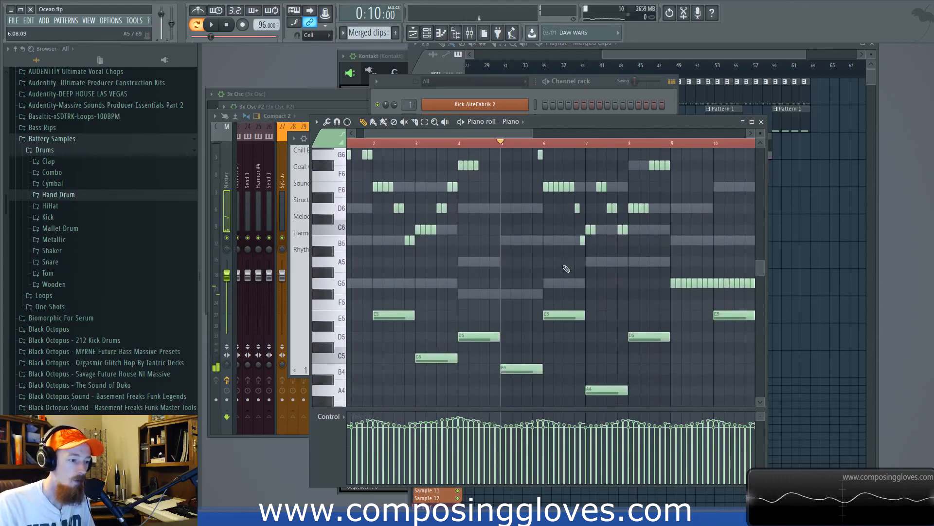
scroll(565, 297, up, 4)
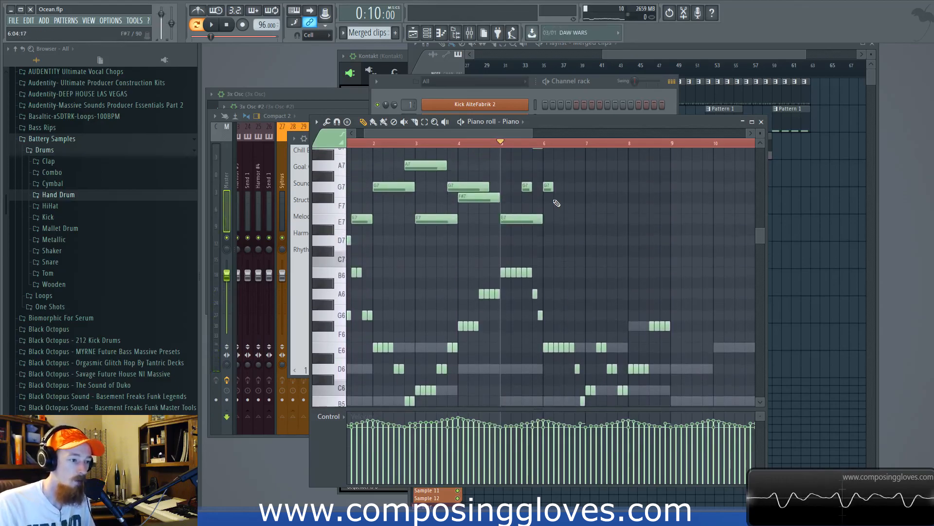
- Audition from bar 5, lengthen the bar 6 G7 to three beats, and add a three-beat A7 on bar 6's last beat
key(space)
scroll(560, 207, up, 2)
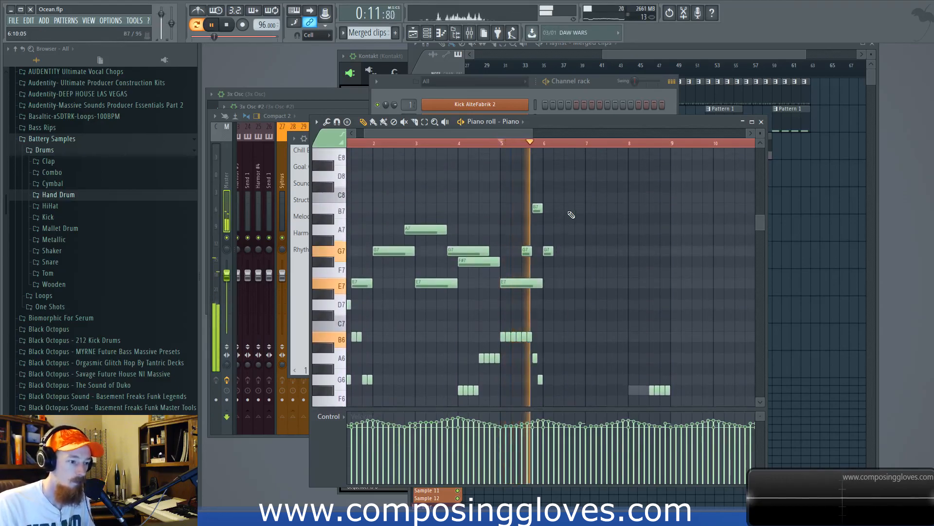
drag(553, 252, 529, 253)
key(space)
click(582, 231)
key(space)
click(565, 143)
- Add three-beat E7 and D7 notes at the starts of bars 7 and 8 in the upper Piano line
drag(543, 284, 517, 251)
click(524, 258)
key(space)
- Add half-beat B6, A6, G6 and A6 notes across the second half of bar 8, and a one-bar G6 in bar 9
click(517, 274)
scroll(525, 273, up, 2)
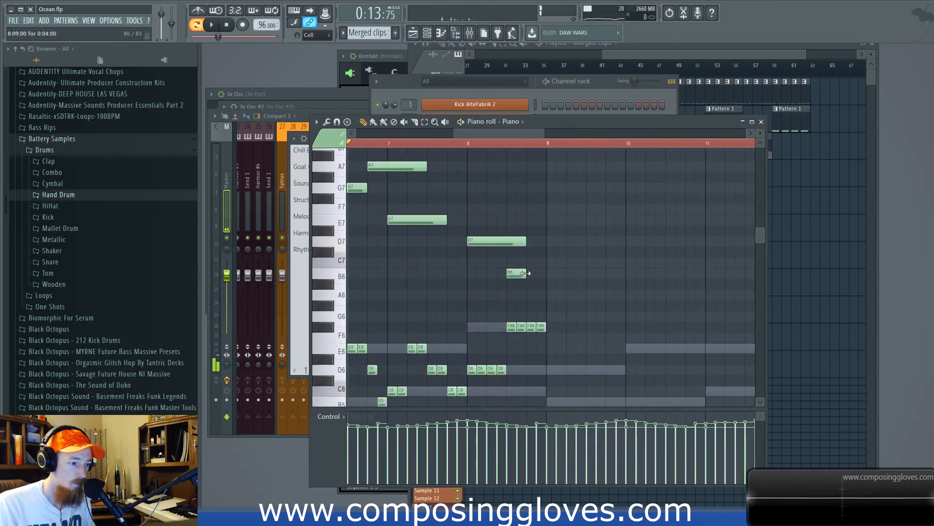
click(521, 294)
click(532, 315)
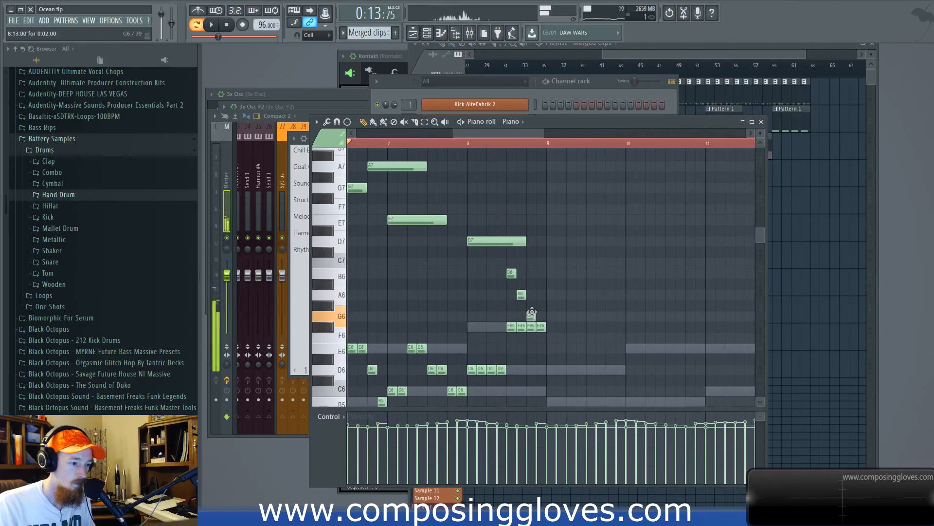
click(542, 294)
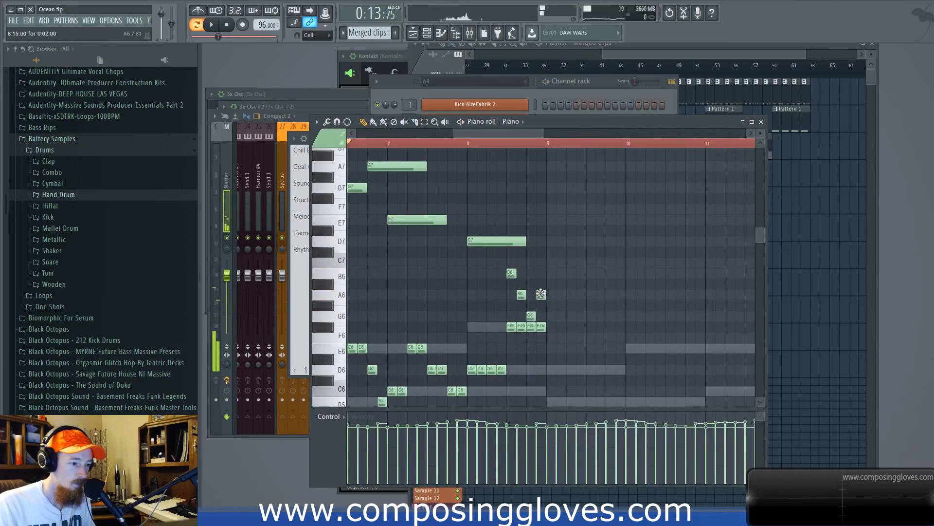
click(561, 316)
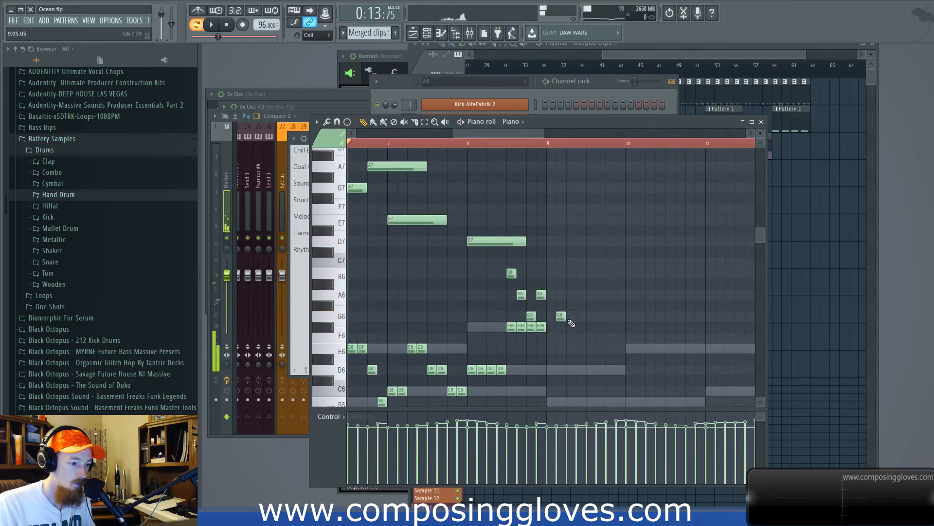
drag(561, 316, 615, 319)
- Play the upper Piano line from the middle of bar 6, save the project, and stop playback
key(space)
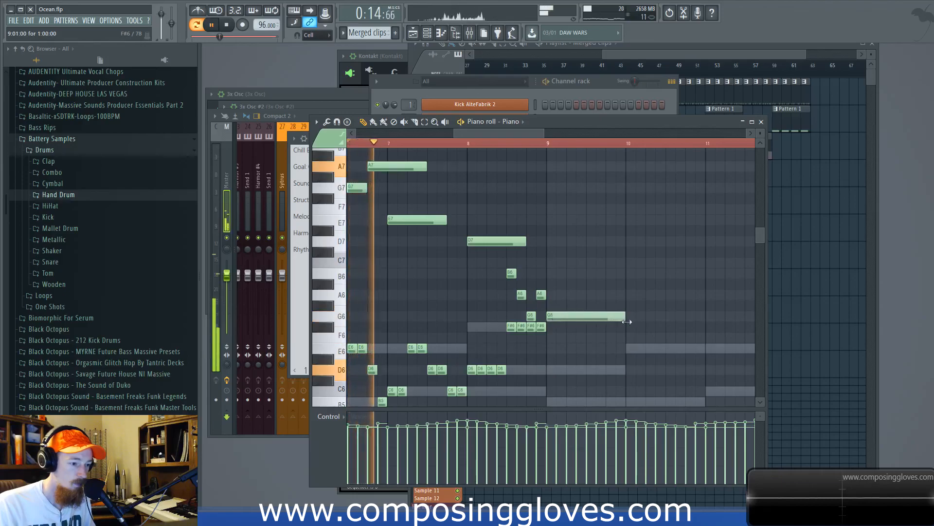
scroll(598, 259, down, 3)
key(ctrl+s)
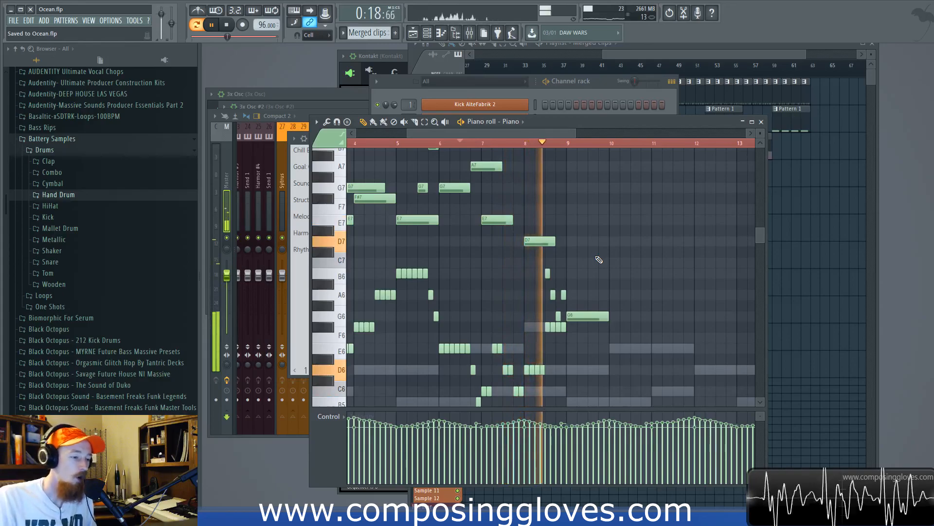
key(space)
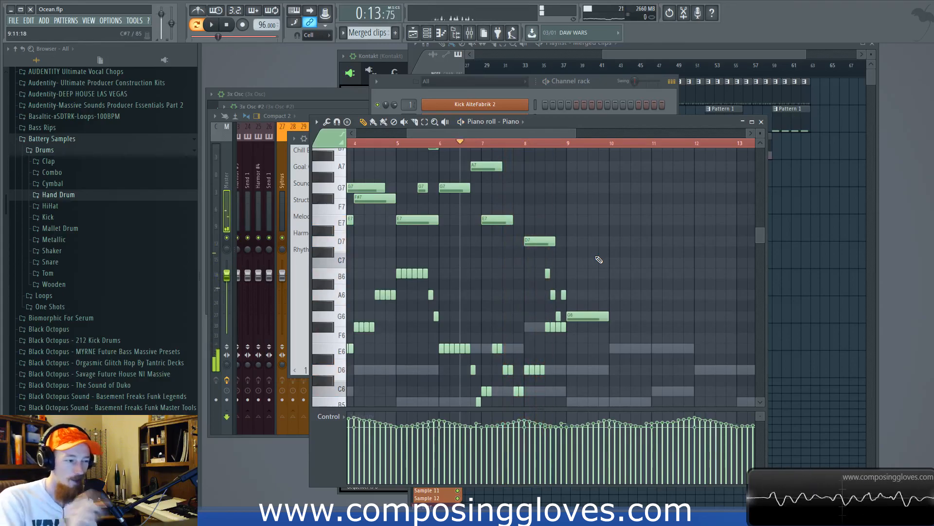
- Audition the Piano part from bar 8 into the following bars, glance at the channel rack, and stop
key(space)
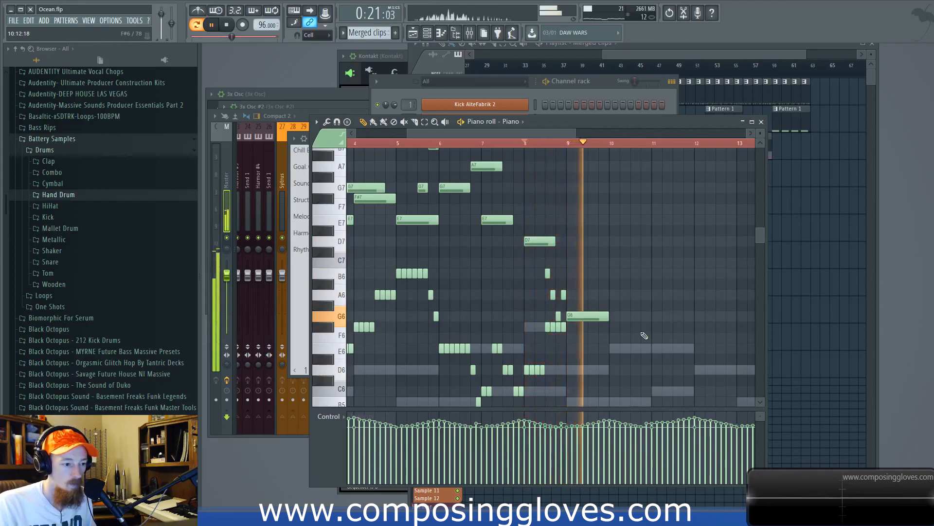
scroll(656, 282, down, 3)
scroll(656, 282, down, 2)
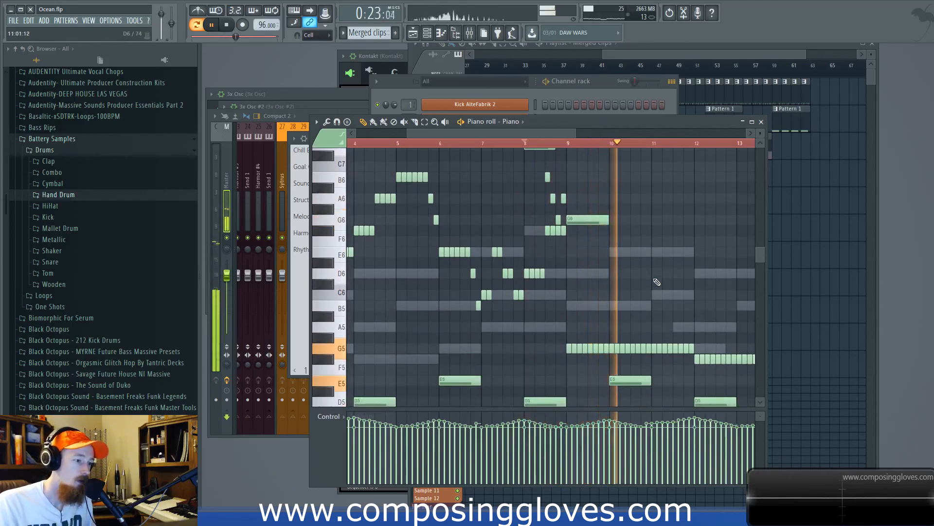
click(541, 94)
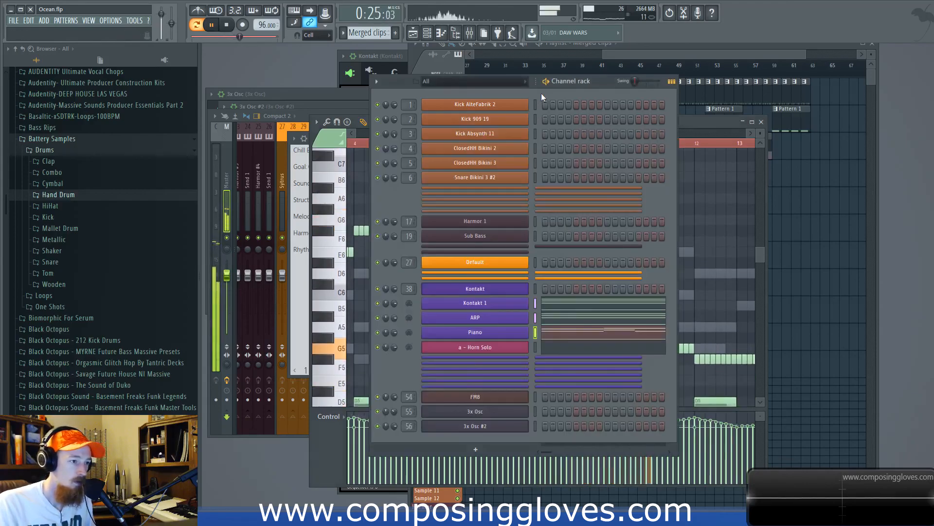
click(714, 123)
key(space)
- Examine the Kontakt 1 chords in the merged clip, open the Horn Solo notes, and sound the G5 and B5 keys
scroll(517, 298, down, 5)
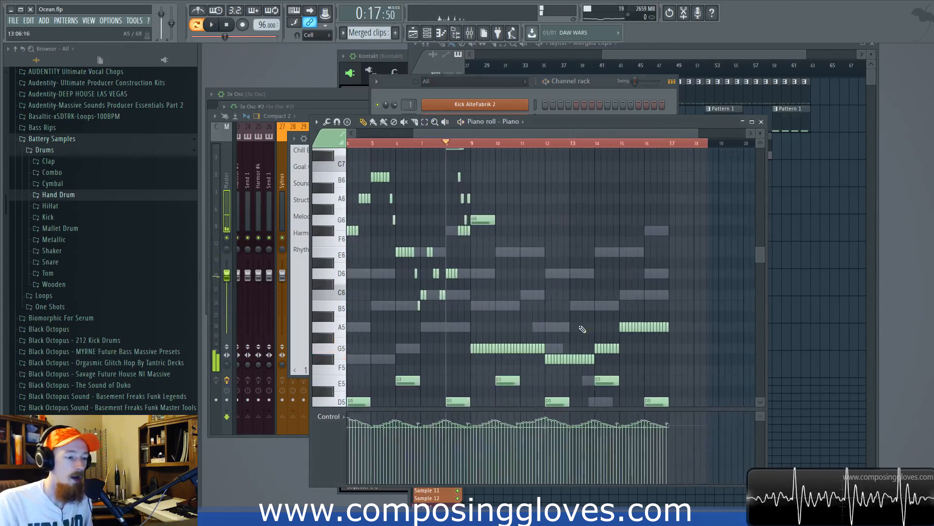
double_click(507, 253)
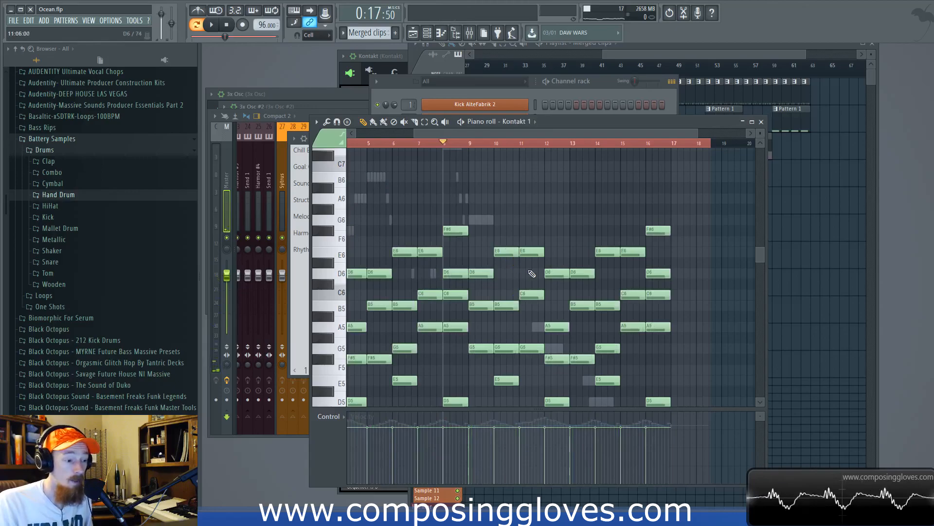
drag(658, 52, 626, 55)
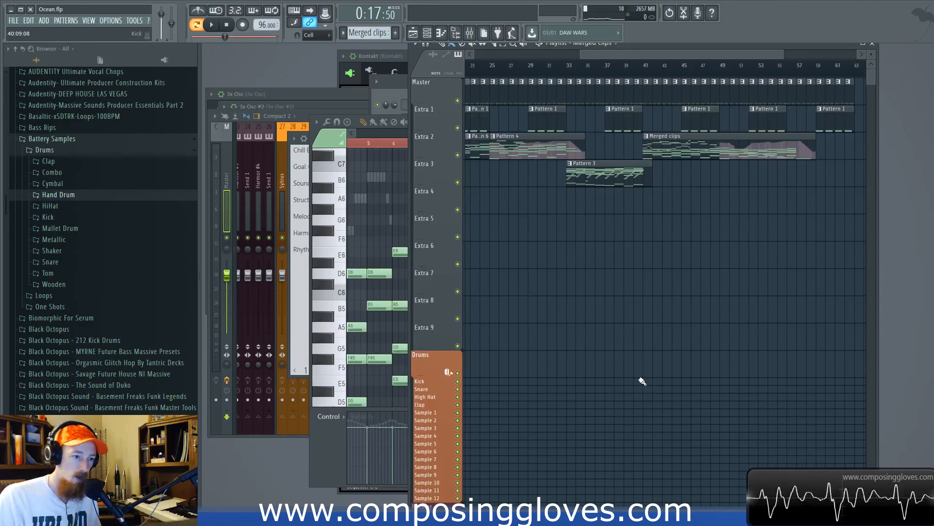
double_click(748, 156)
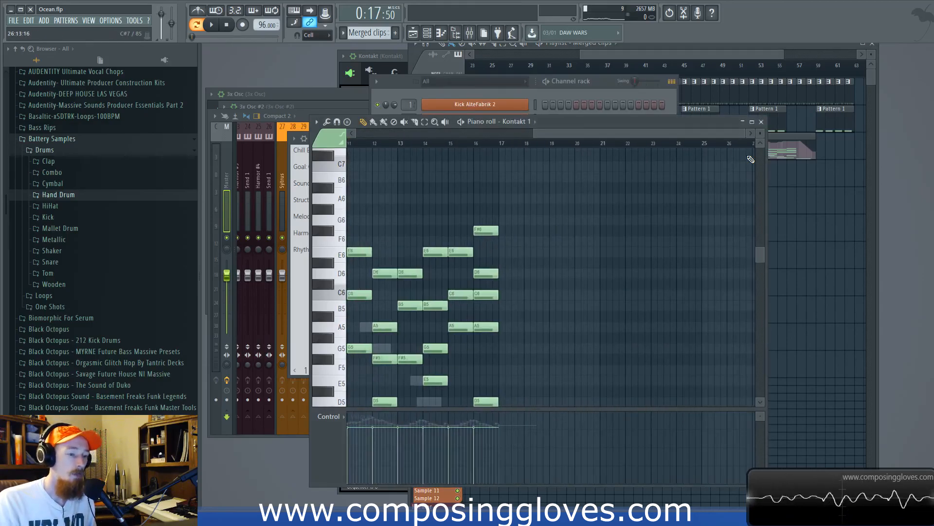
mouse_move(586, 242)
mouse_down()
mouse_move(632, 282)
mouse_move(593, 236)
mouse_up()
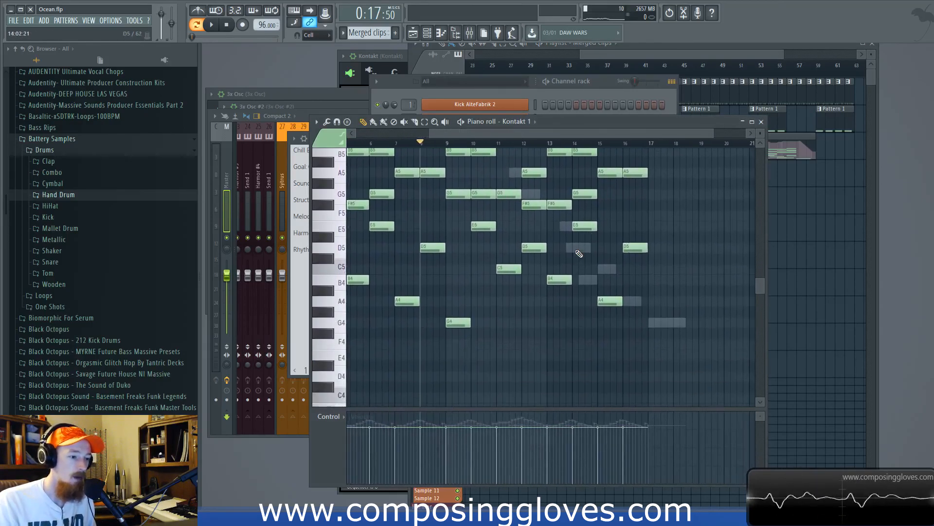
double_click(577, 249)
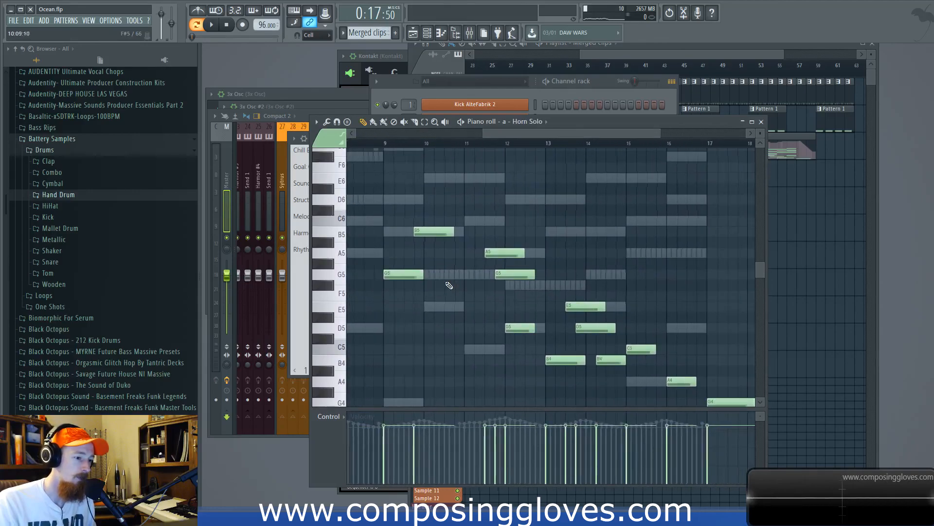
click(340, 274)
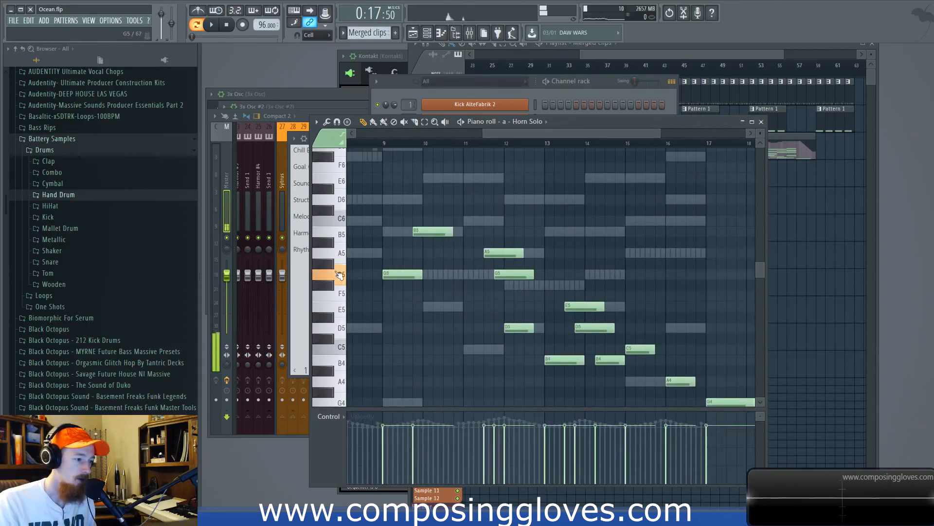
click(340, 236)
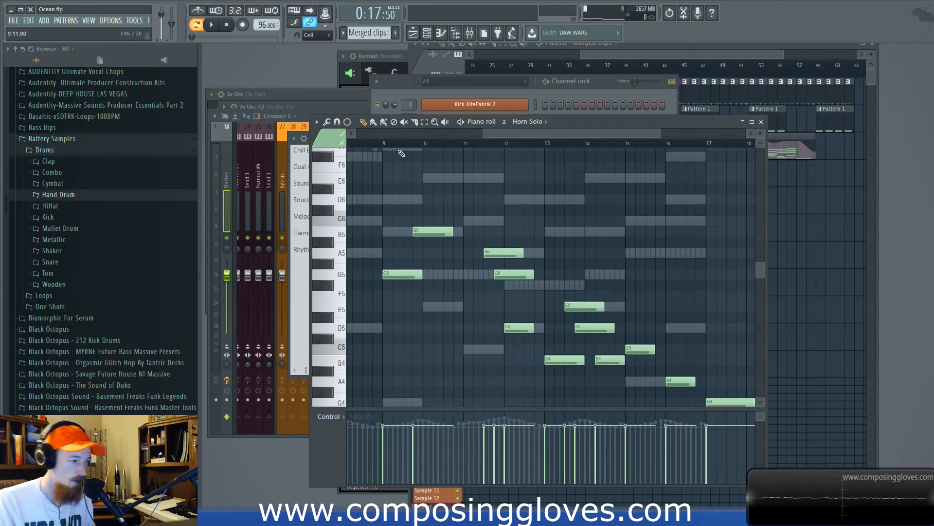
- Add another Kontakt MIDI channel and load MTown Sections 3 and 4 Ensemble Prod.nki from the Strings quick-load folder
key(F6)
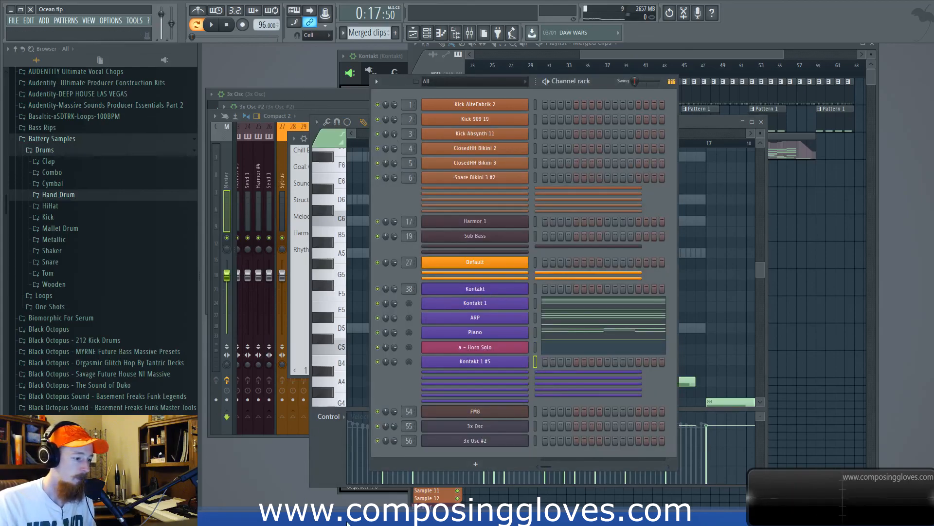
click(360, 487)
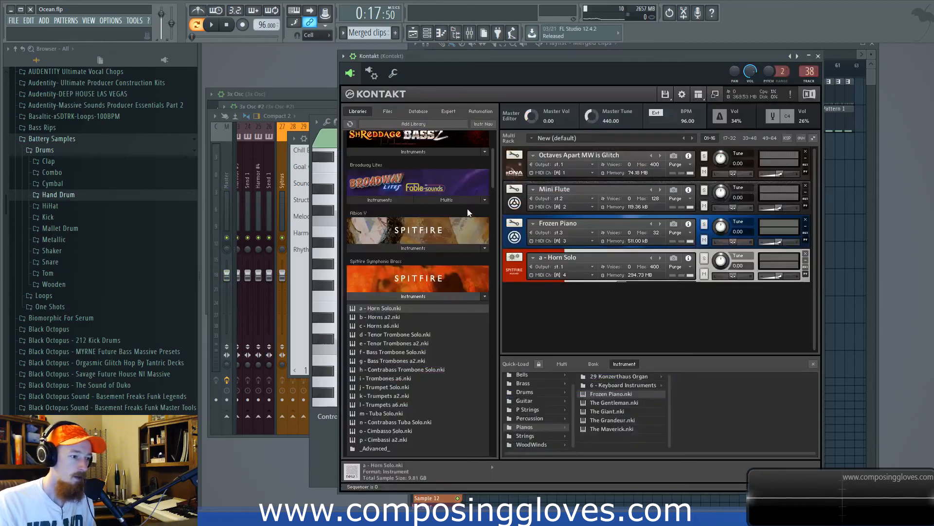
click(543, 419)
click(533, 437)
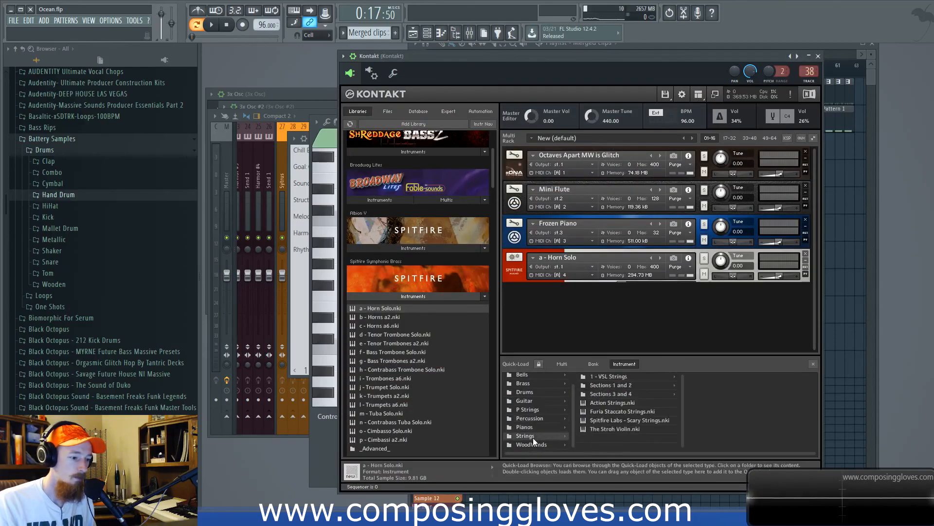
click(607, 392)
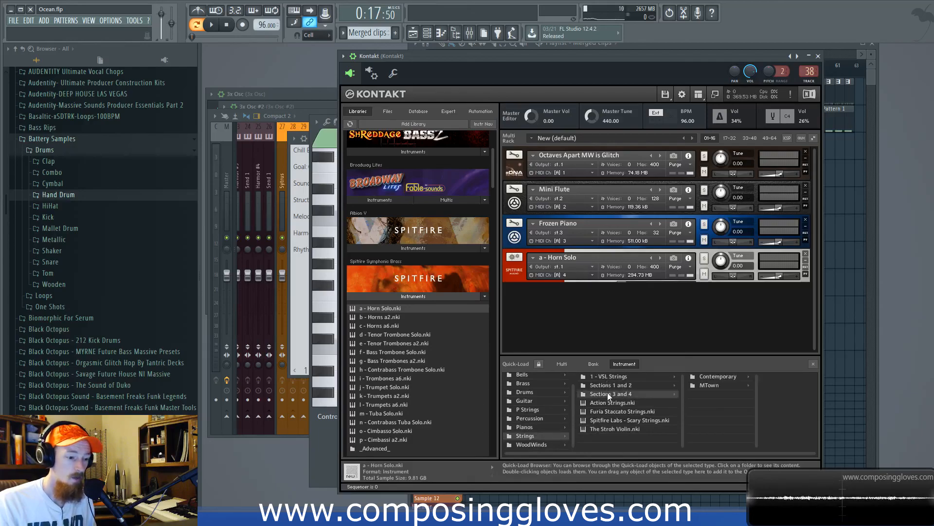
click(718, 385)
click(733, 395)
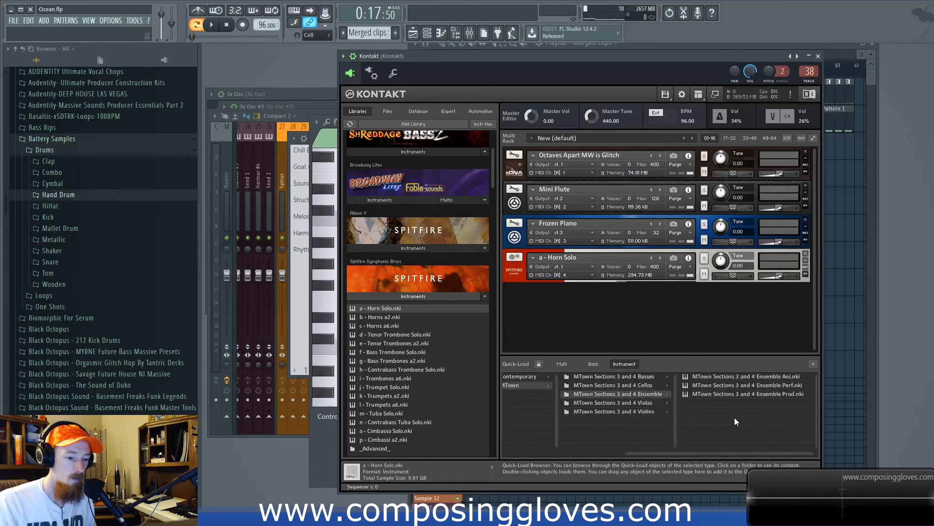
double_click(740, 391)
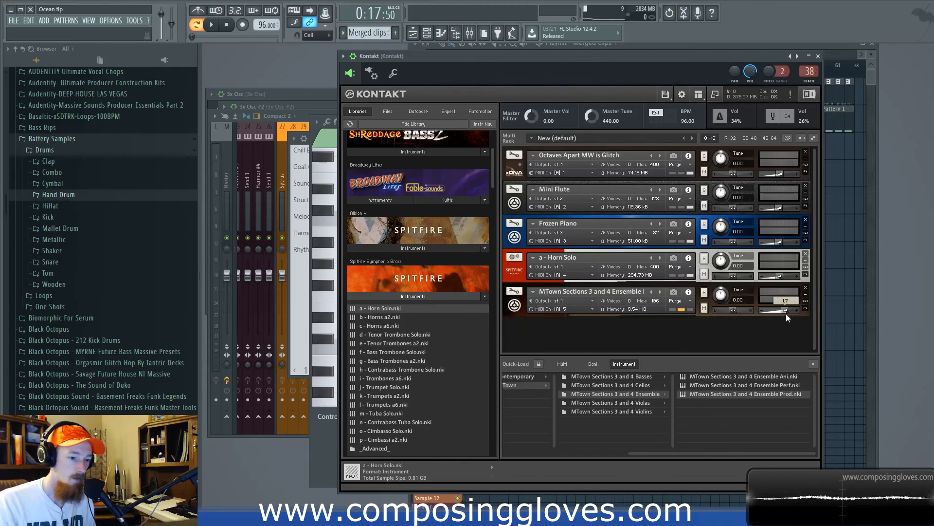
- Open the Kontakt 1 #5 channel's settings and show its articulation options
key(F6)
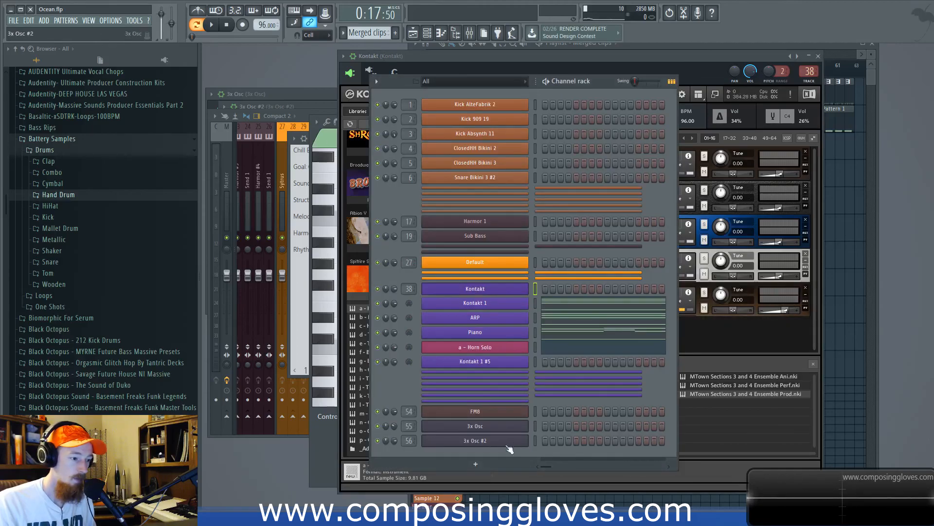
click(492, 363)
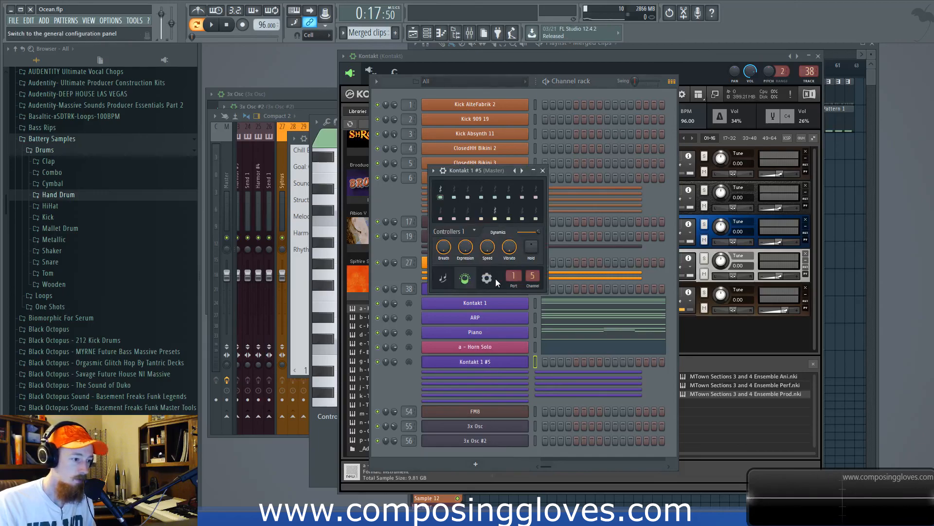
click(443, 276)
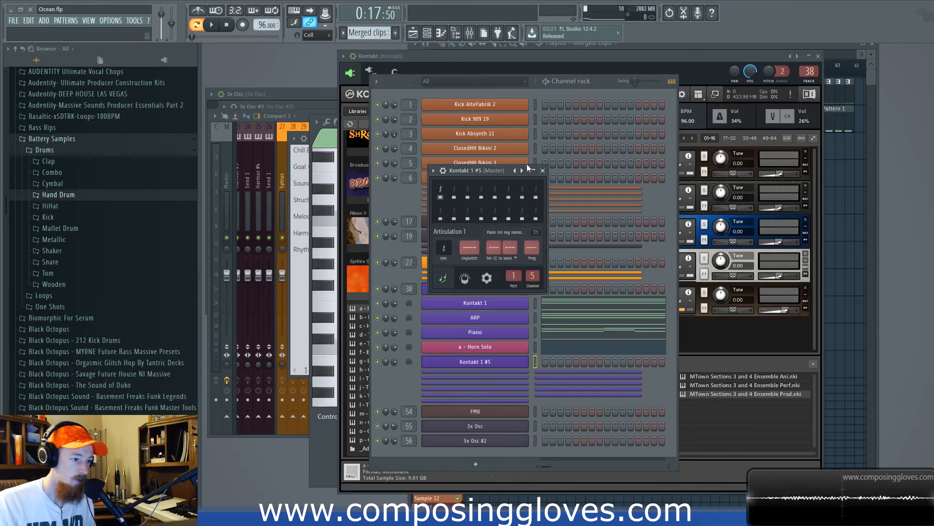
- Close the Kontakt 1 #5 settings, open that channel's piano roll, and audition the section from bar 9
click(543, 171)
right_click(482, 361)
click(537, 363)
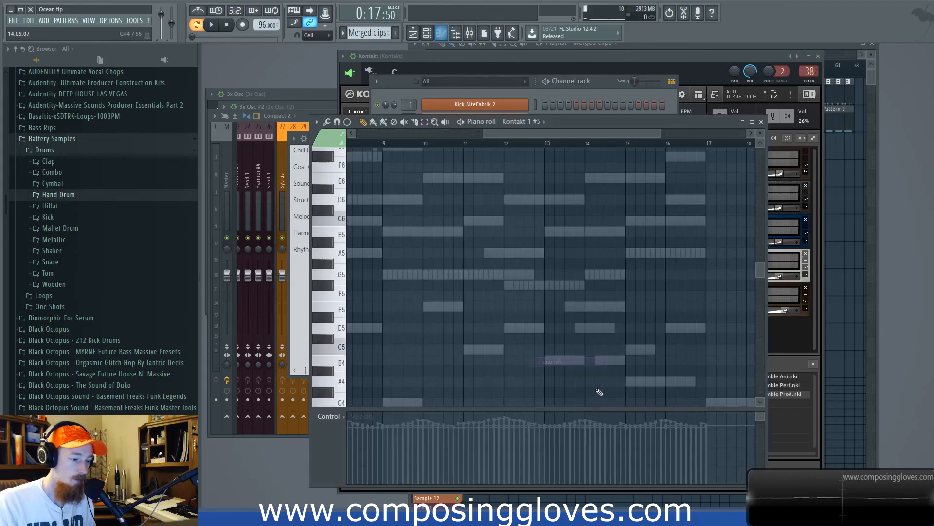
click(437, 143)
key(space)
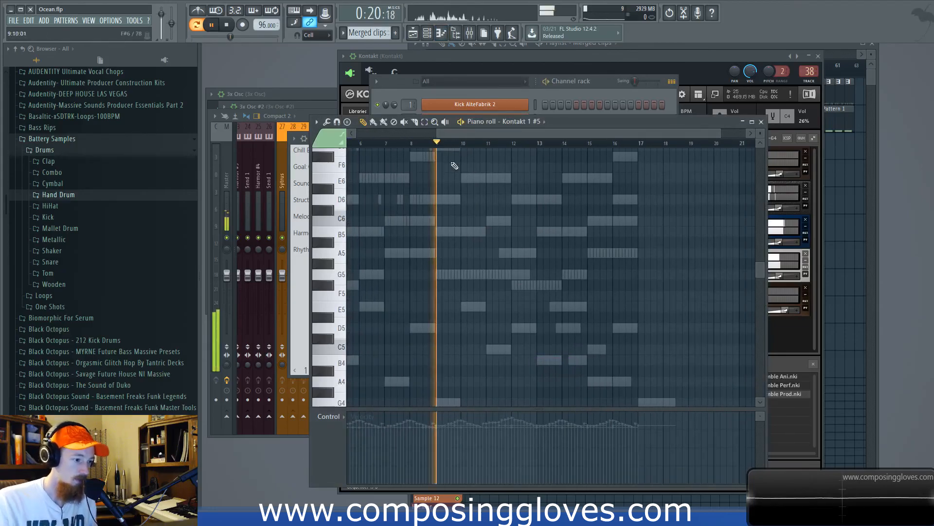
scroll(462, 316, up, 2)
scroll(470, 343, up, 1)
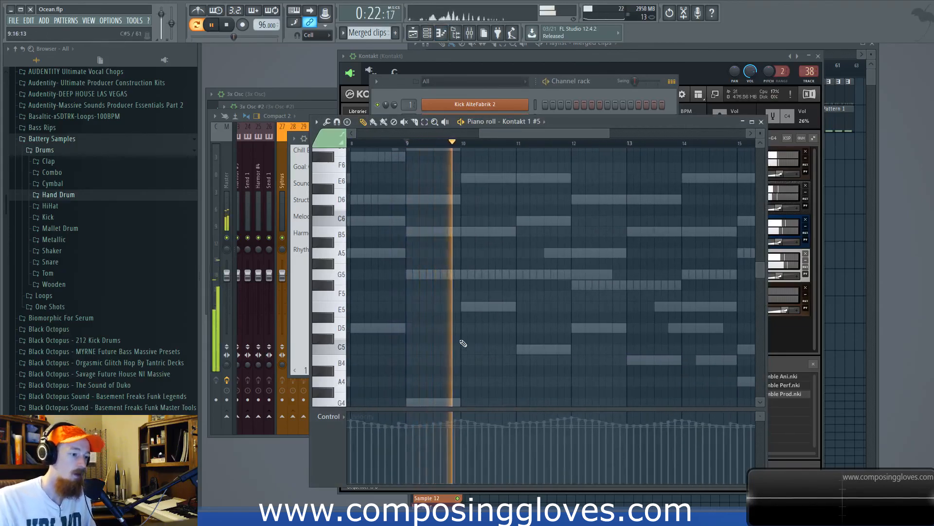
key(space)
- Draw a short G5, F#5, E5, D5 run in the second half of bar 10, leading to an E5 at bar 11
click(493, 274)
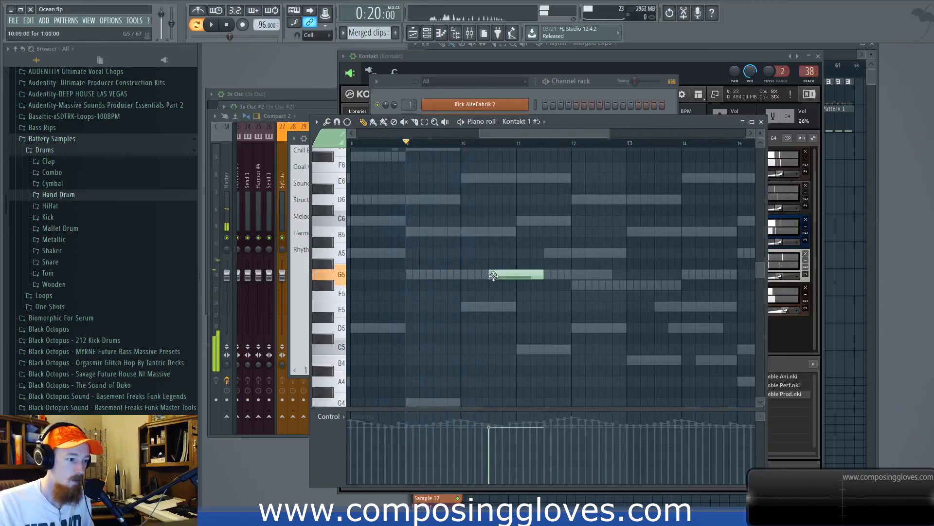
drag(552, 279, 501, 285)
click(500, 296)
scroll(500, 296, up, 1)
click(502, 308)
click(514, 328)
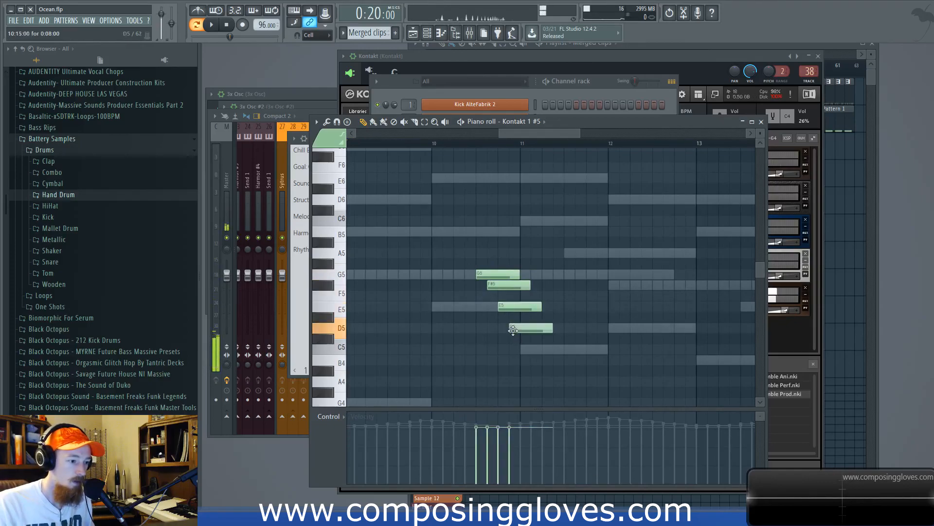
drag(541, 306, 520, 328)
click(527, 307)
drag(518, 275, 497, 275)
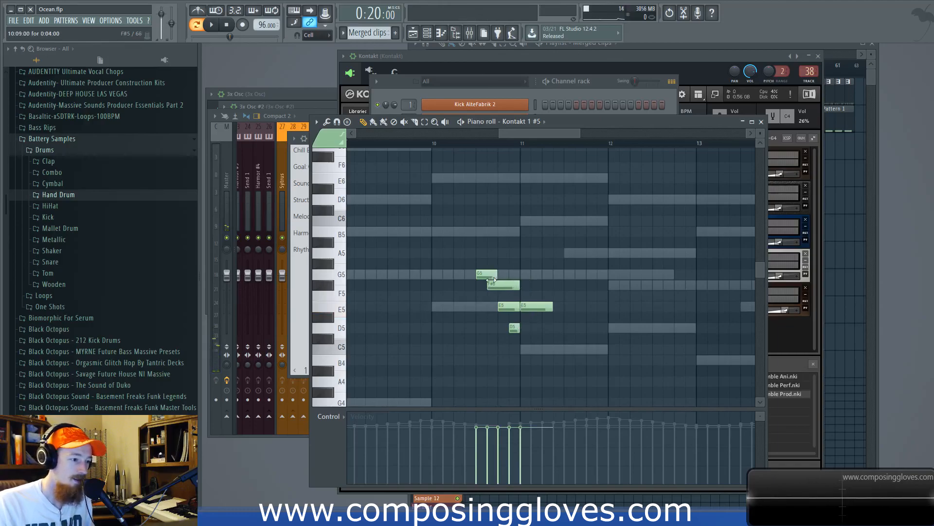
- Audition the new string run and lengthen the bar 11 E5 to about three quarters of the bar
key(space)
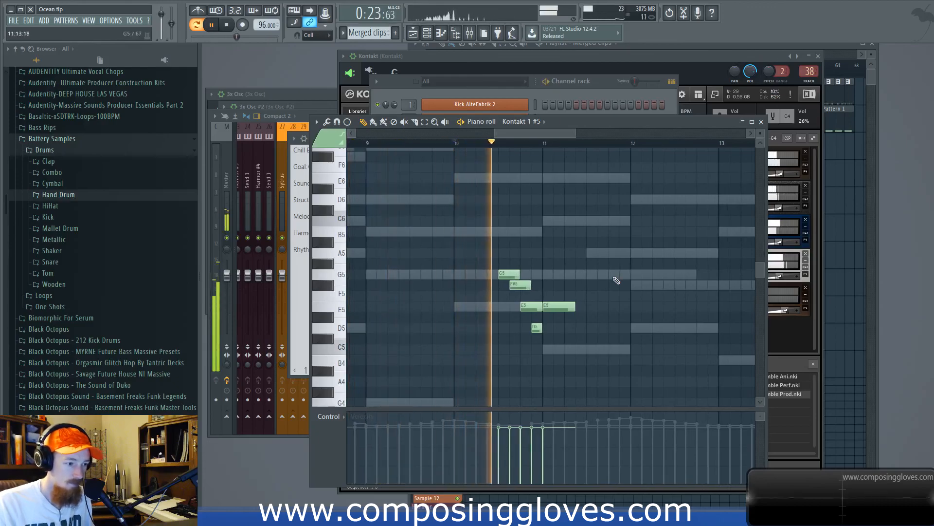
key(space)
drag(573, 314, 605, 315)
key(space)
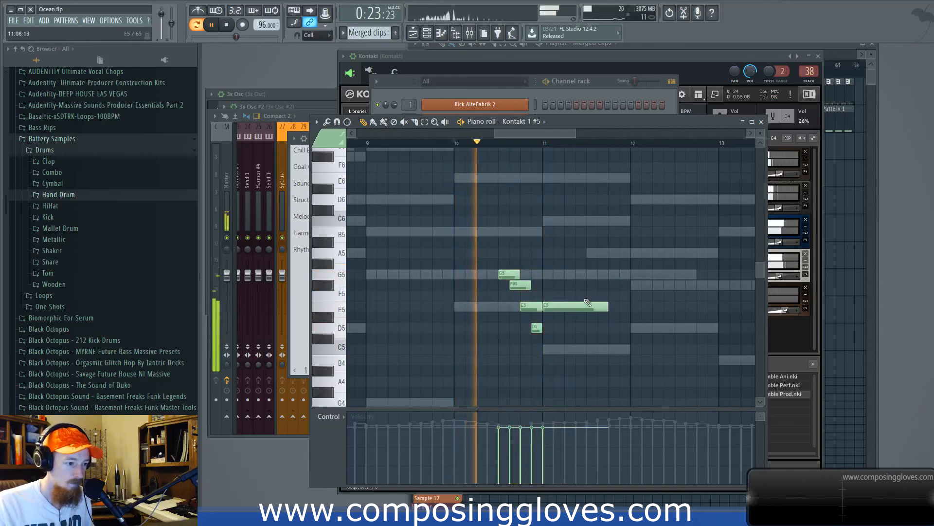
key(space)
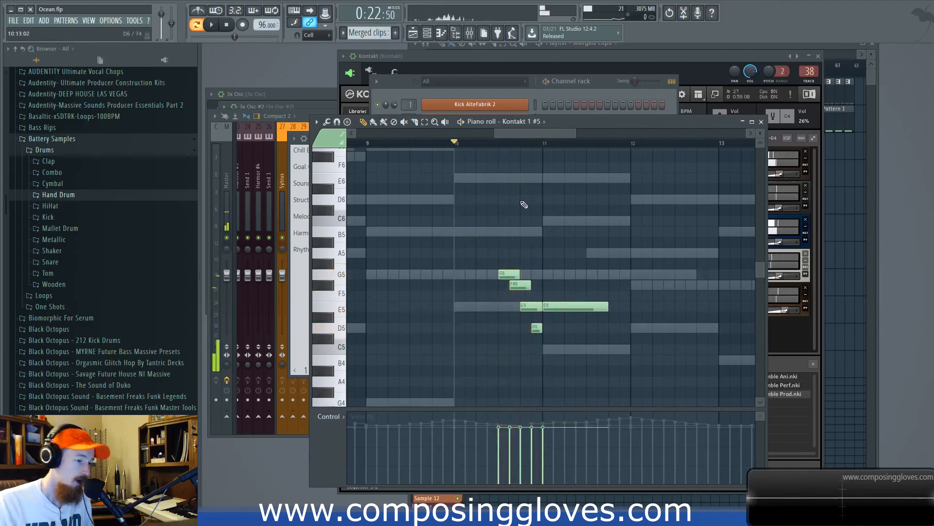
- Bring up the Kontakt window, move it lower, and audition the string phrase from bar 10 in the piano roll
click(487, 143)
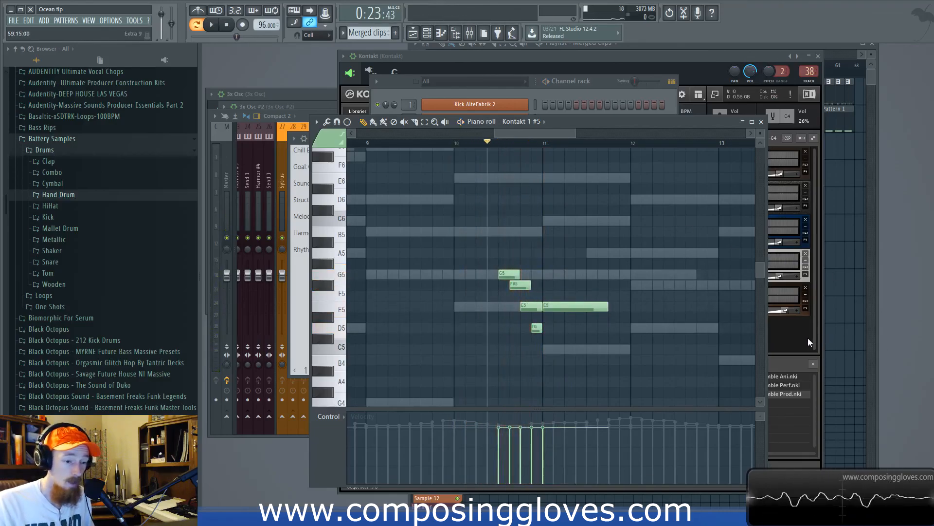
click(809, 339)
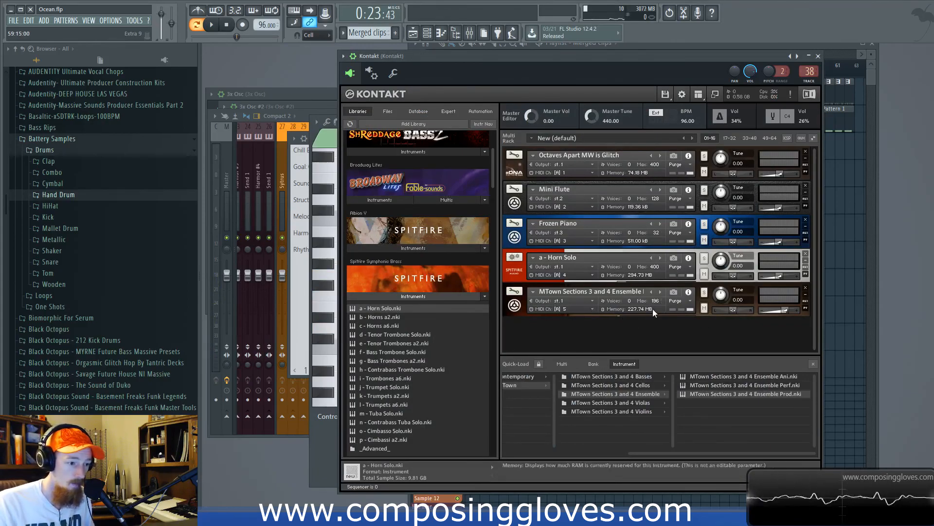
drag(577, 54, 581, 146)
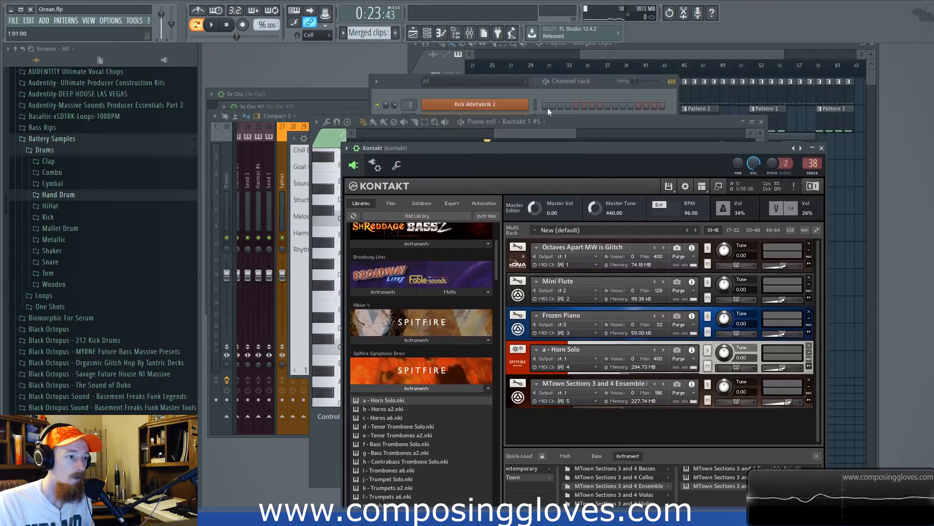
drag(523, 133, 521, 134)
click(477, 144)
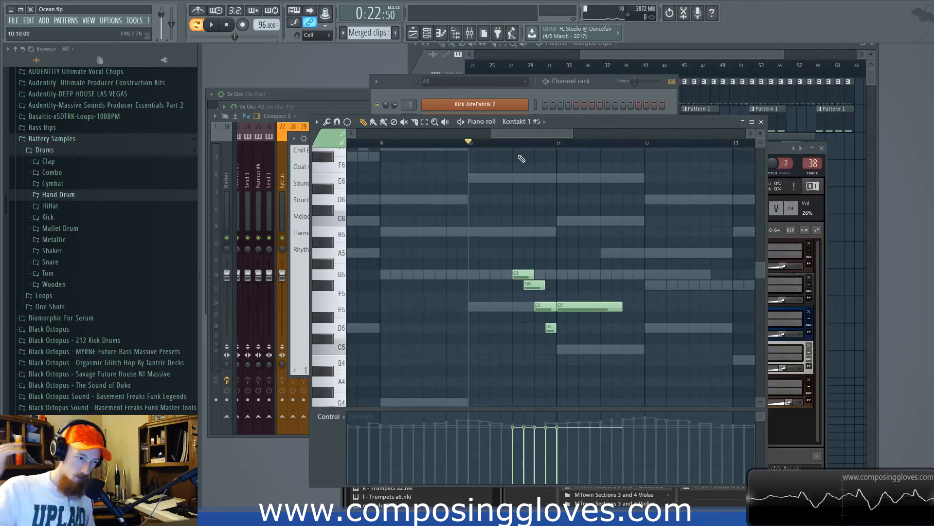
key(space)
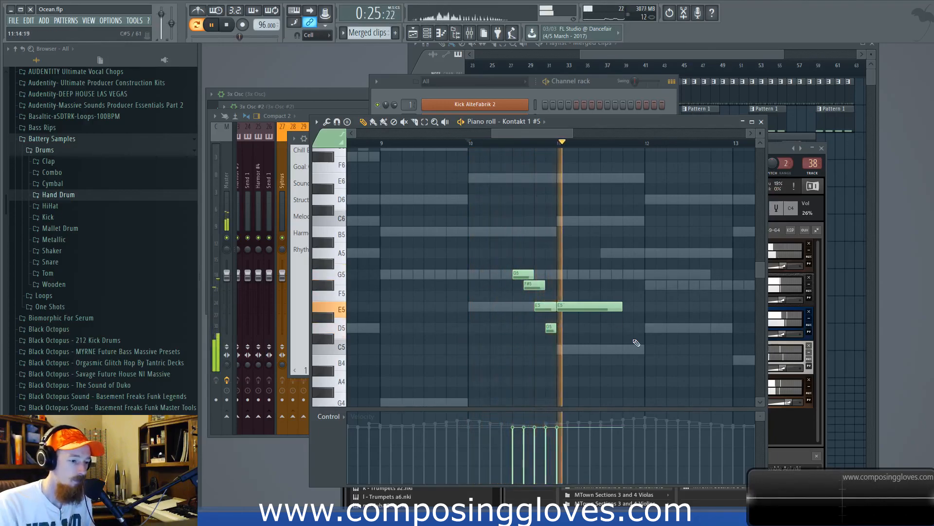
key(space)
- Shorten the bar 11 E5 to half a bar, follow it with a half-bar C#5, and add a full-bar D5 in bar 12
drag(621, 307, 599, 307)
click(607, 317)
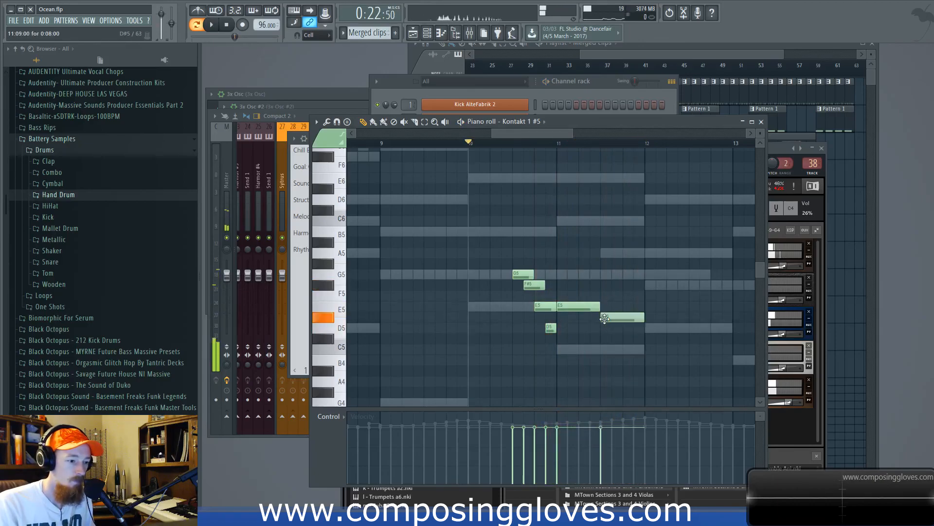
drag(608, 210, 608, 283)
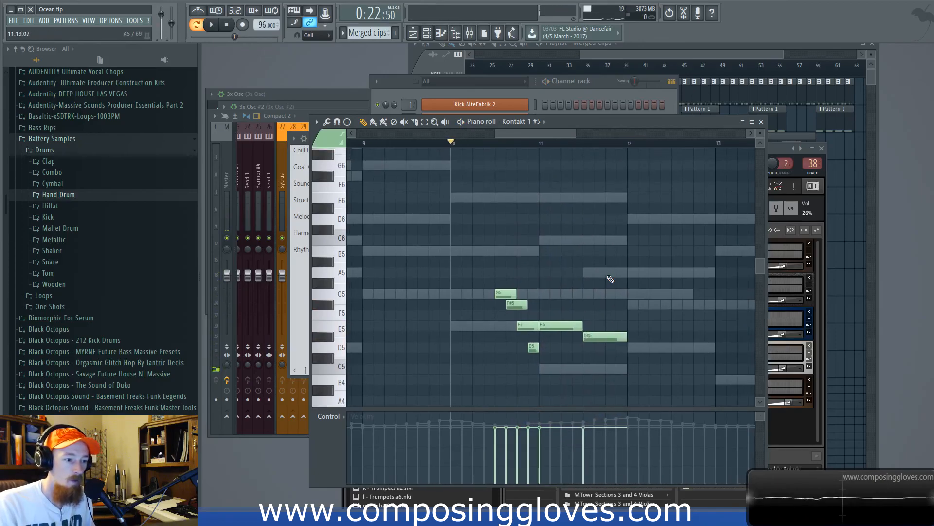
double_click(608, 273)
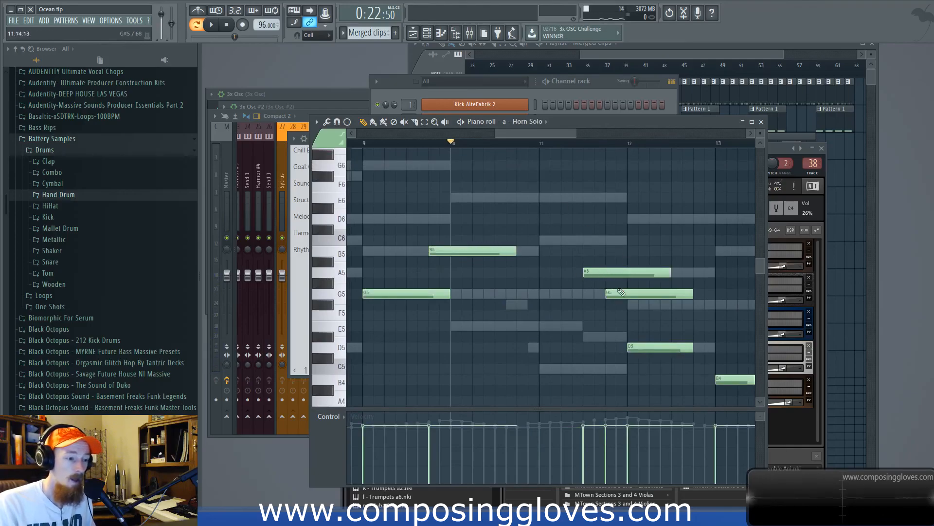
double_click(616, 338)
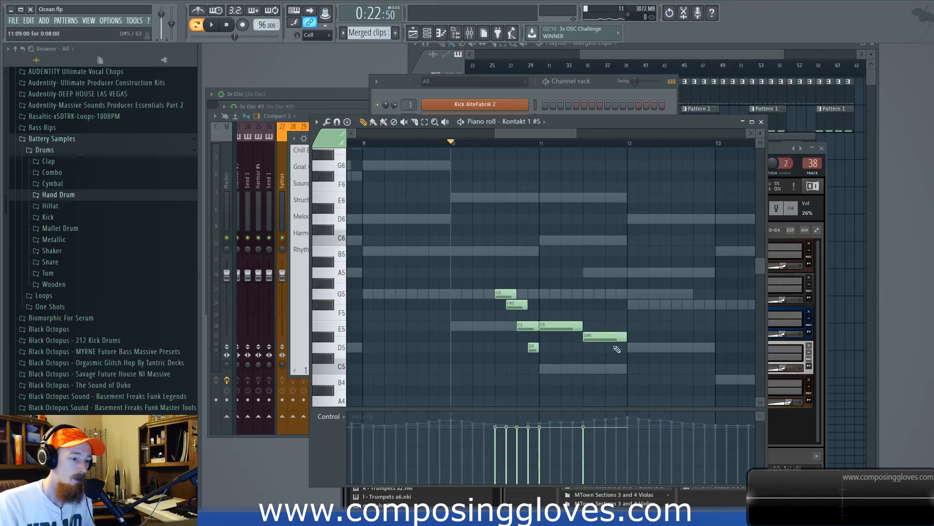
drag(608, 337, 612, 359)
click(634, 349)
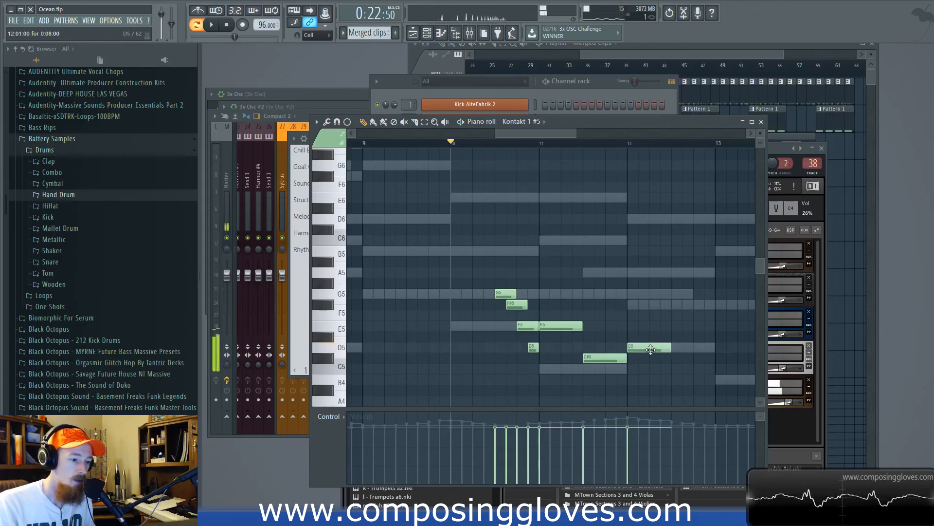
drag(671, 349, 711, 349)
- Compare the bar 11 C#5 with the other channels' notes and audition the string phrase
scroll(688, 317, down, 3)
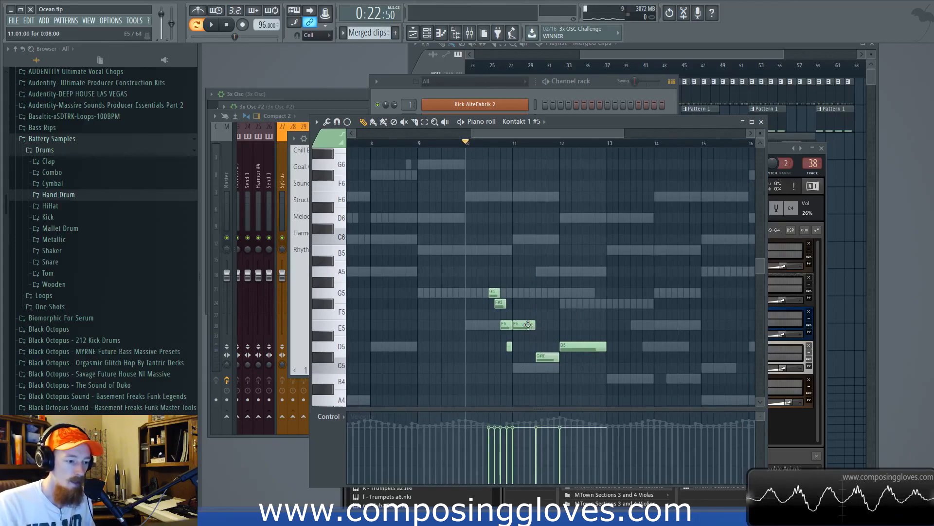
click(585, 346)
click(547, 357)
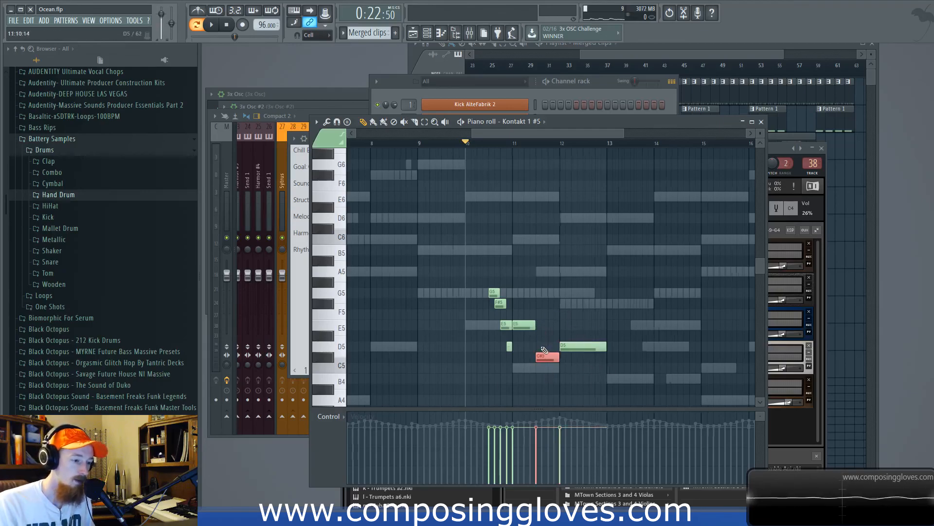
ctrl+scroll(545, 349, up, 3)
ctrl+drag(543, 234, 544, 382)
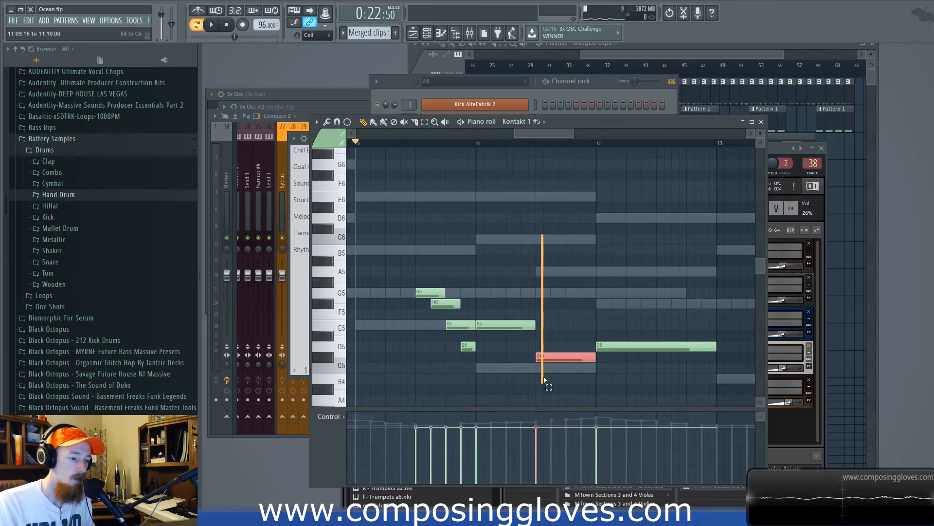
ctrl+click(544, 312)
ctrl+scroll(547, 315, down, 1)
key(space)
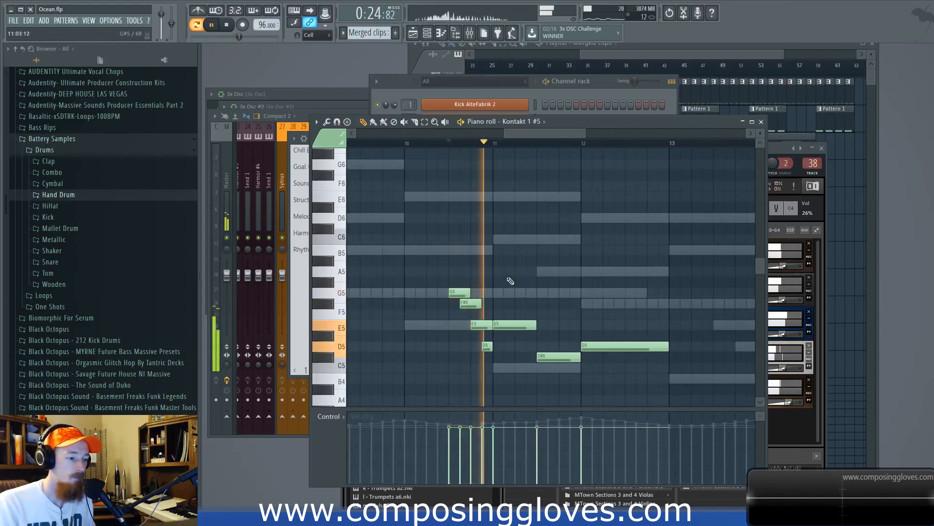
key(space)
- Raise the C#5 in bar 11 to D5 and audition the phrase from bar 11
click(556, 357)
drag(557, 357, 556, 346)
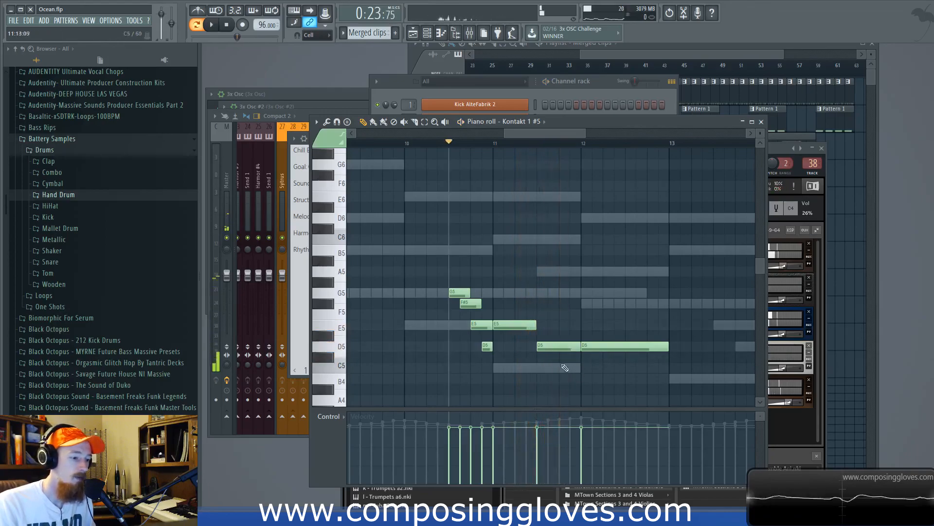
click(498, 143)
key(space)
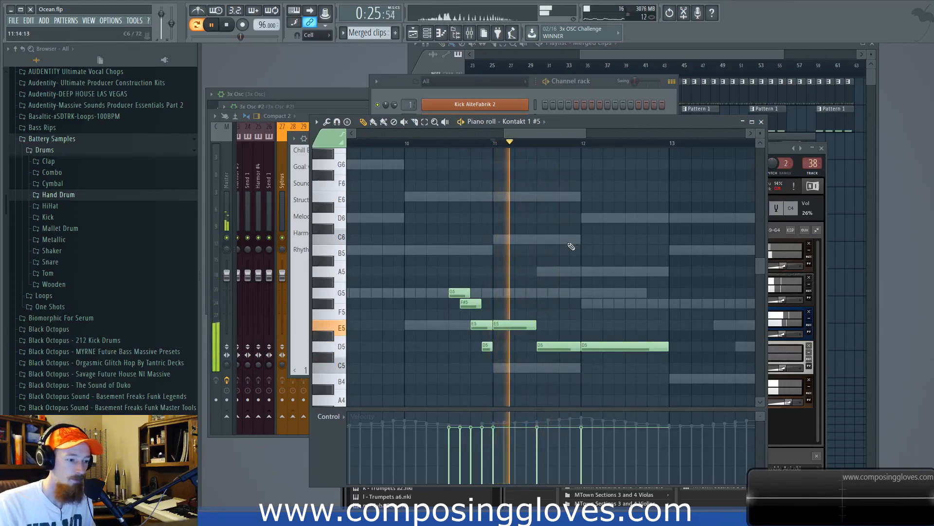
key(space)
- Raise the full-bar D5 in bar 12 to F#5 and audition the change
drag(632, 345, 604, 300)
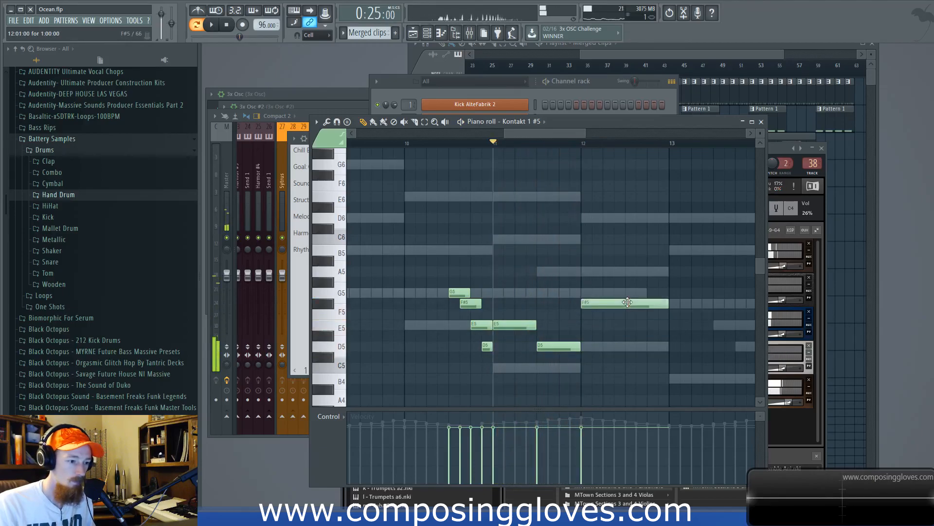
key(space)
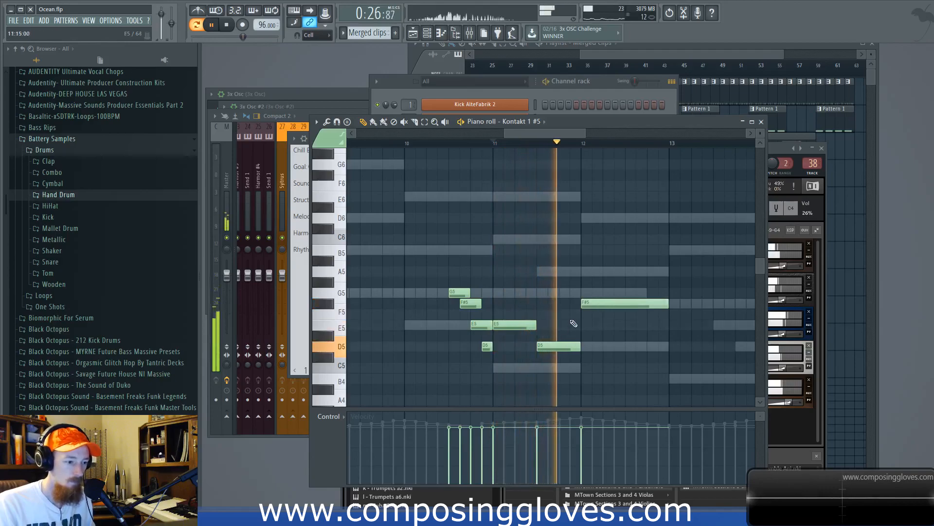
key(space)
- Add a four-step G5 in the last quarter of bar 11 and audition it leading into the F#5
click(570, 292)
drag(646, 292, 588, 294)
key(space)
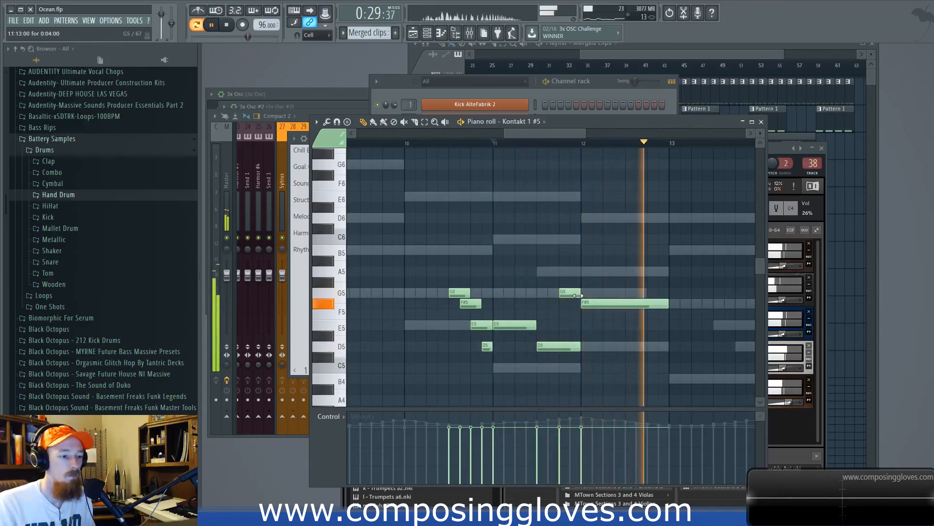
key(space)
- Select the whole string phrase and examine it against the other channels' notes in the surrounding bars
ctrl+scroll(606, 282, down, 5)
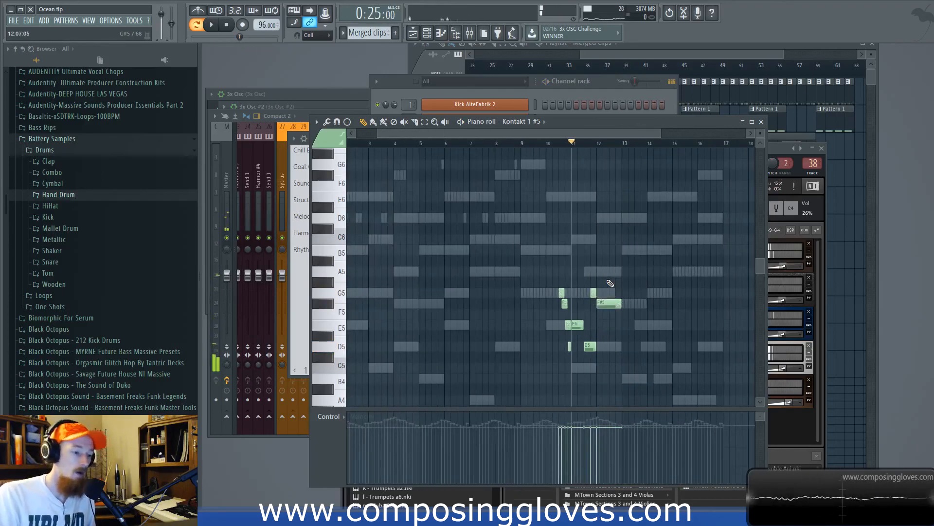
ctrl+drag(524, 254, 690, 405)
ctrl+scroll(600, 316, up, 3)
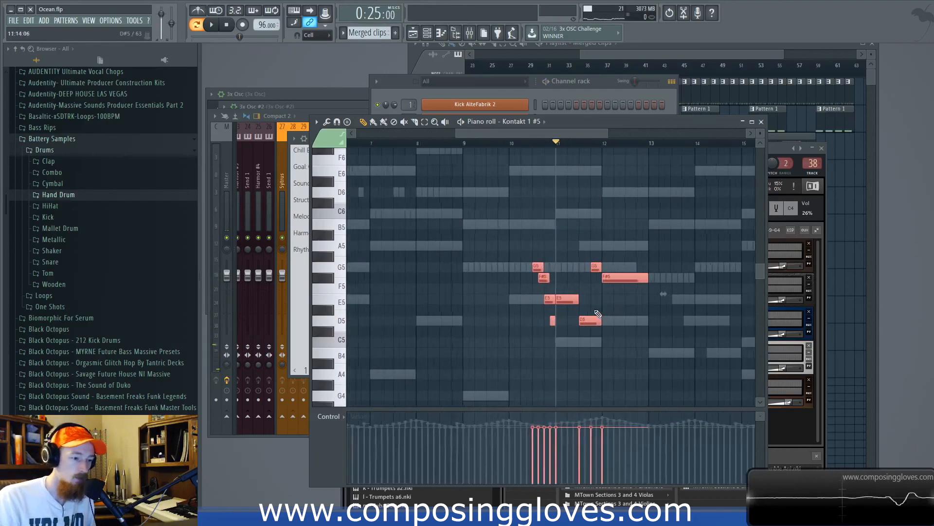
ctrl+scroll(598, 313, up, 1)
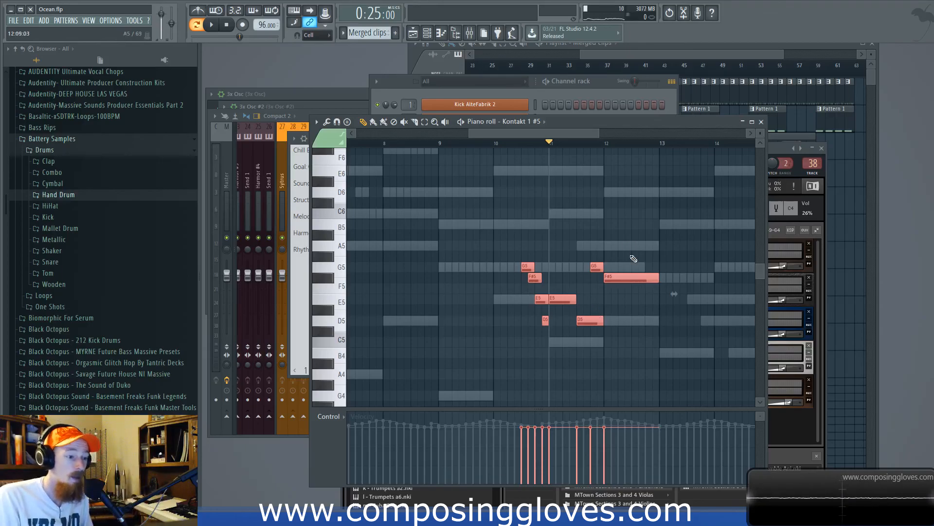
drag(633, 255, 520, 273)
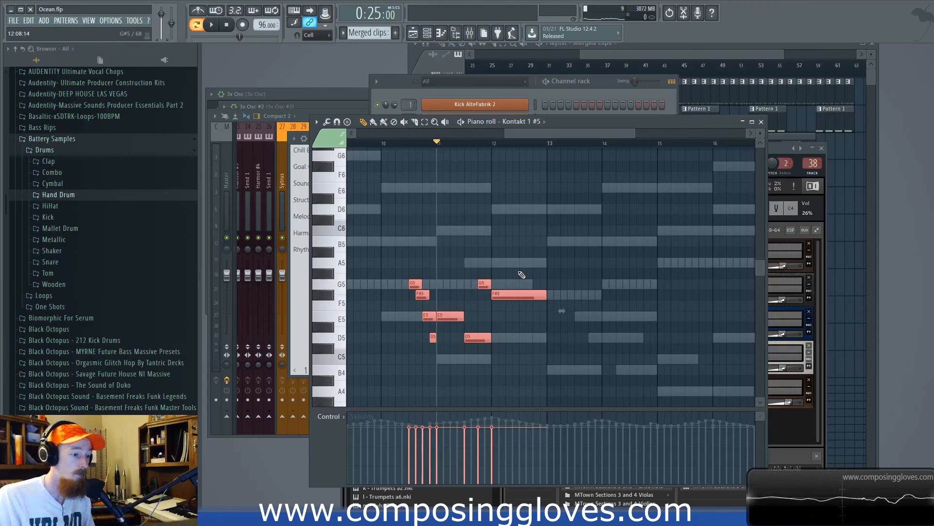
- Switch the piano roll to the ARP channel and examine its chord notes across bars 1 to 16
double_click(519, 268)
scroll(519, 266, down, 5)
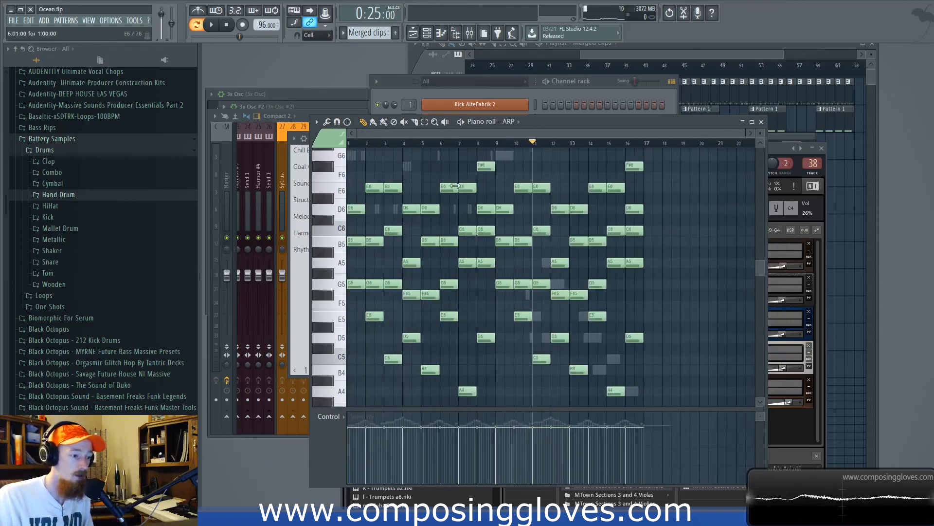
drag(422, 161, 652, 404)
click(631, 283)
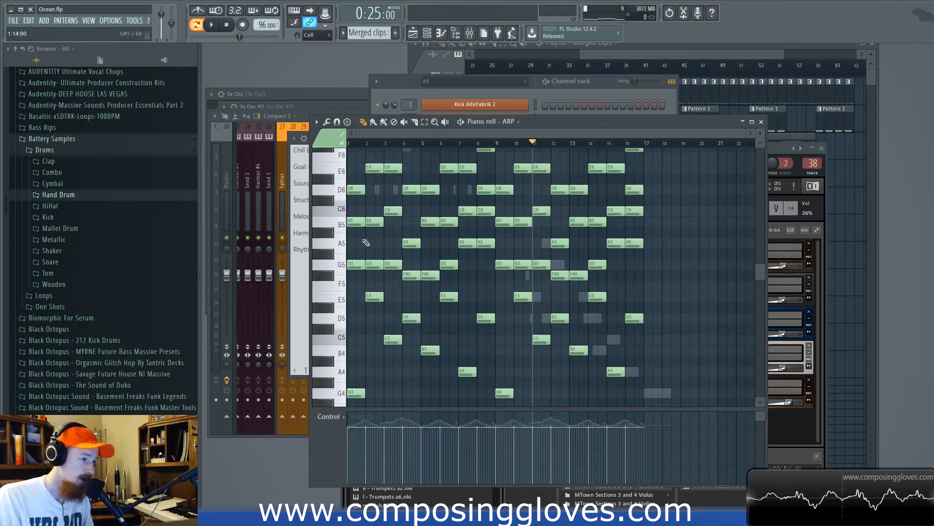
drag(348, 151, 697, 400)
click(503, 310)
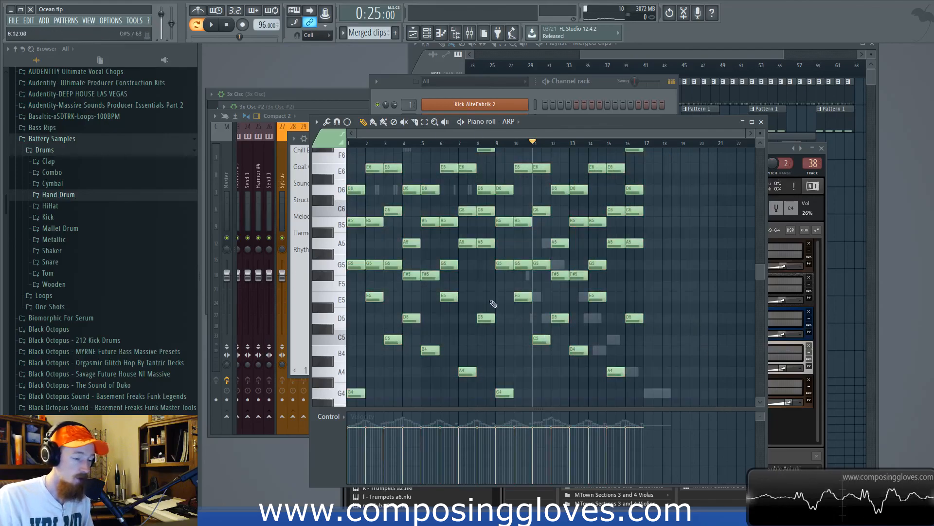
- Switch the piano roll back to the Kontakt 1 #5 channel and examine the string phrase in bars 10 to 12
double_click(539, 299)
scroll(543, 300, up, 5)
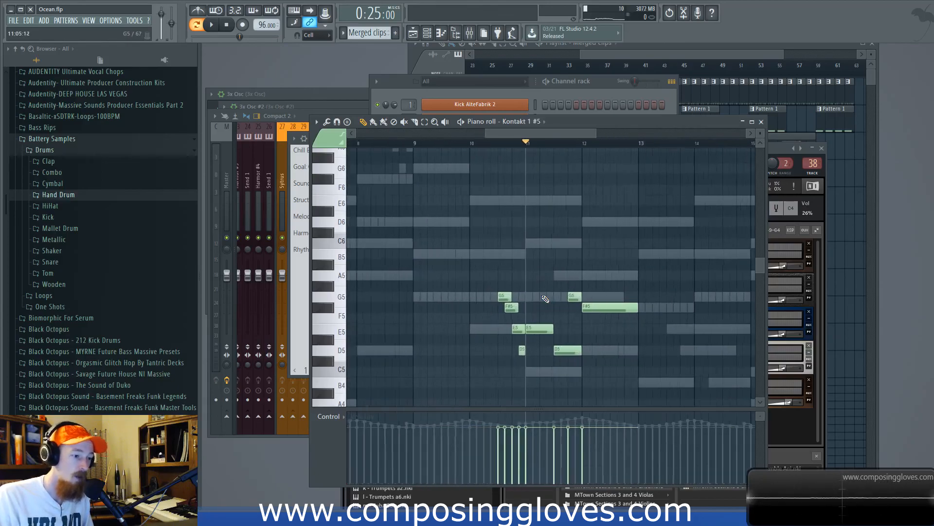
scroll(545, 299, up, 1)
scroll(550, 266, down, 2)
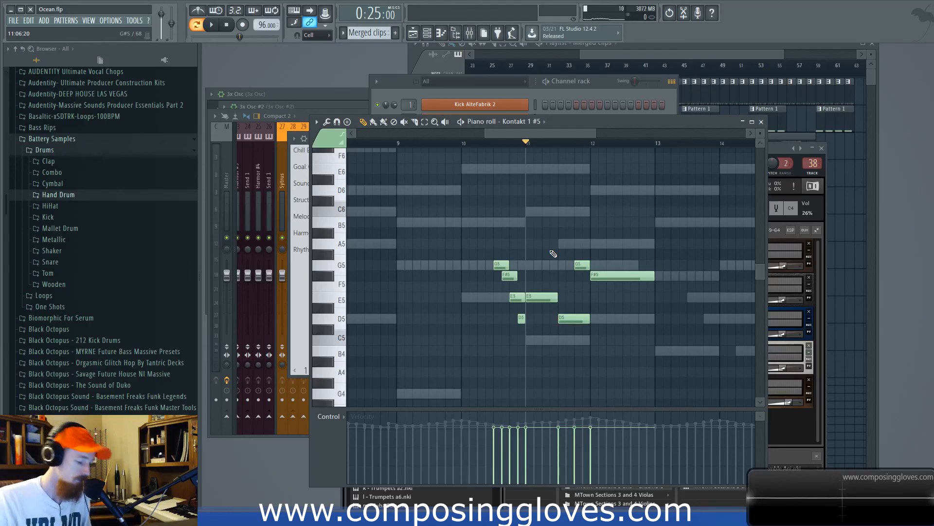
- Review the song's structure, melody and harmony plan in Fruity NoteBook 2 and return to the playlist arrangement
click(644, 54)
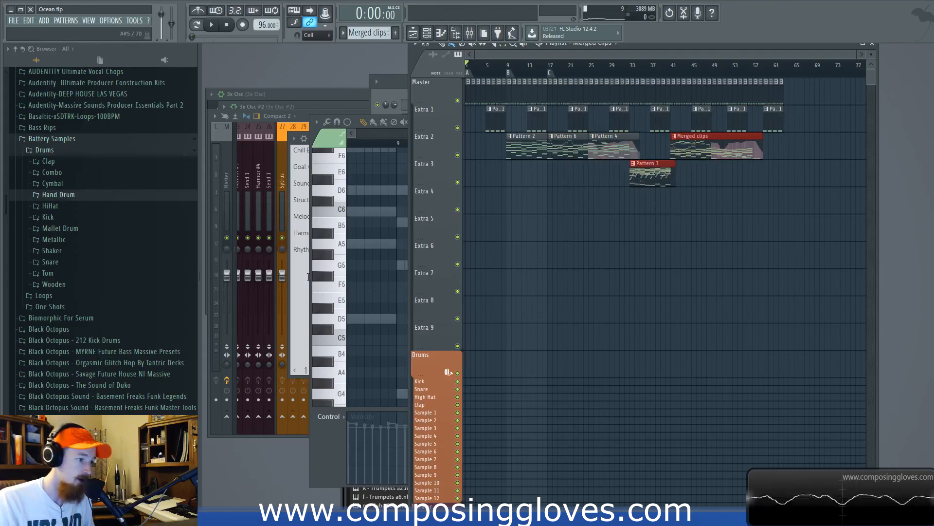
click(308, 276)
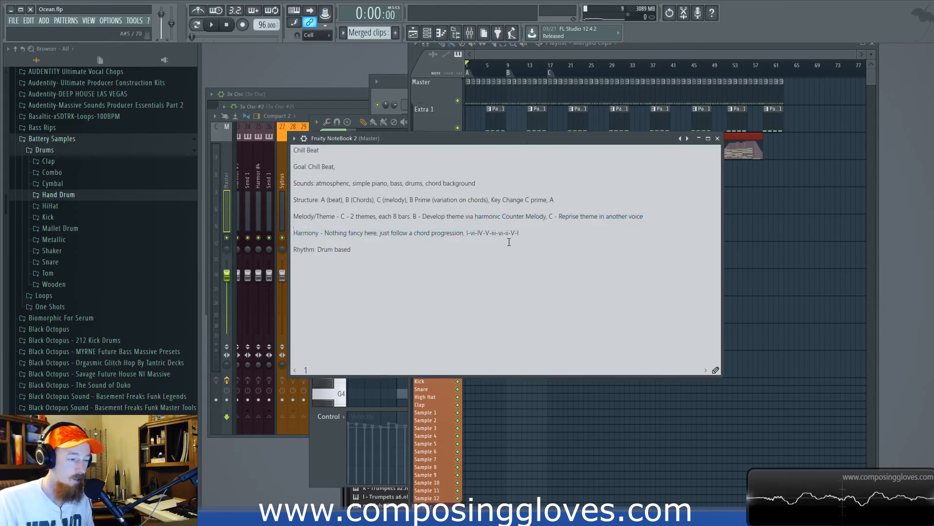
click(578, 58)
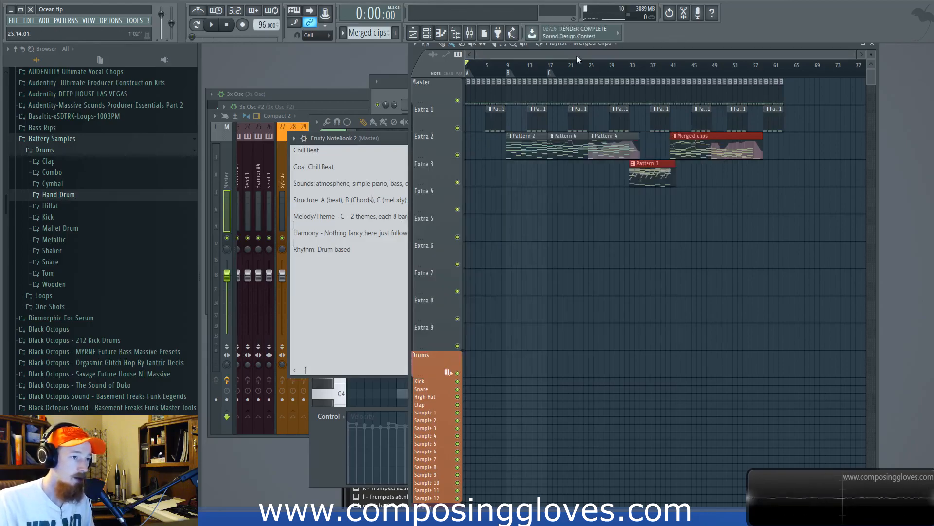
- Play the arrangement from the beginning and listen through the A, B and C sections into Pattern 3
scroll(478, 181, up, 3)
scroll(512, 178, left, 1)
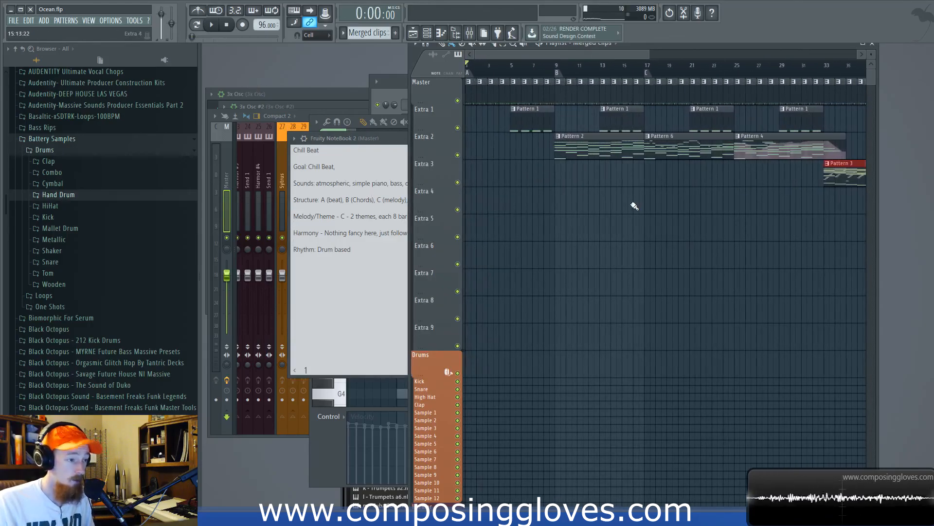
key(space)
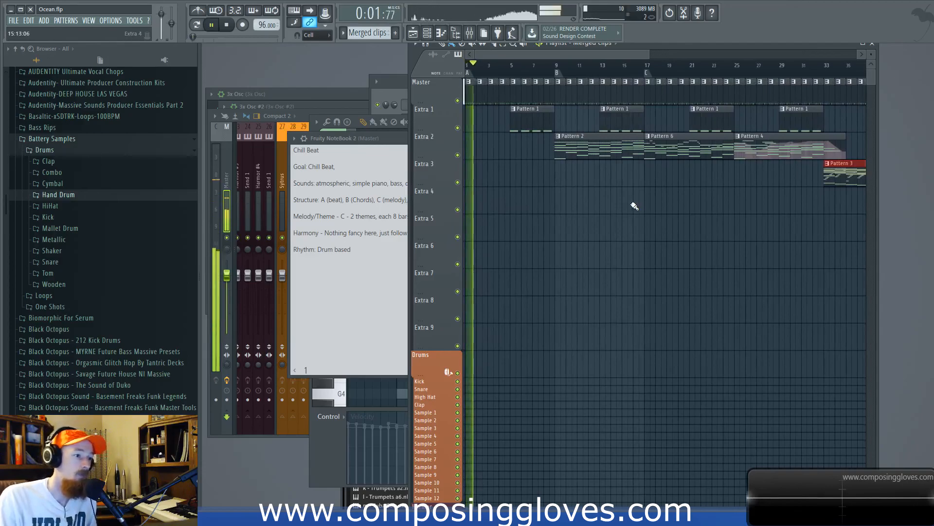
key(space)
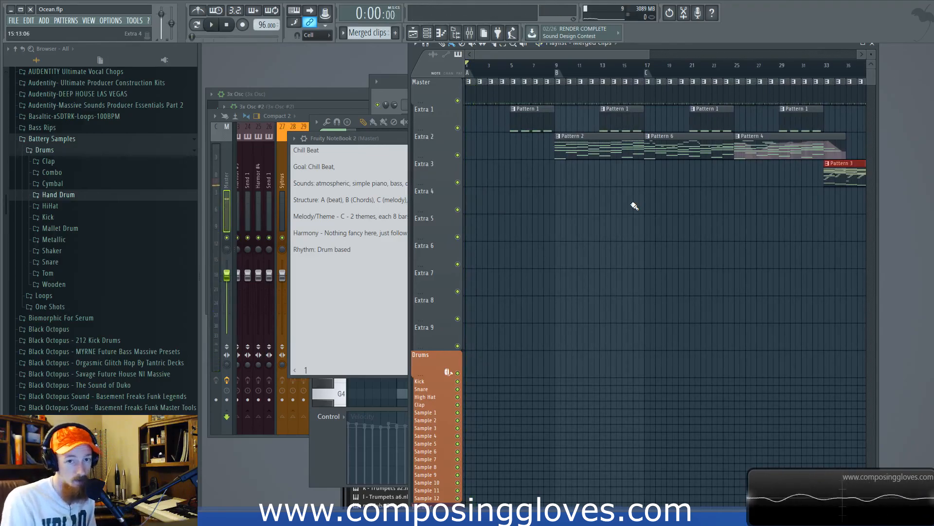
key(space)
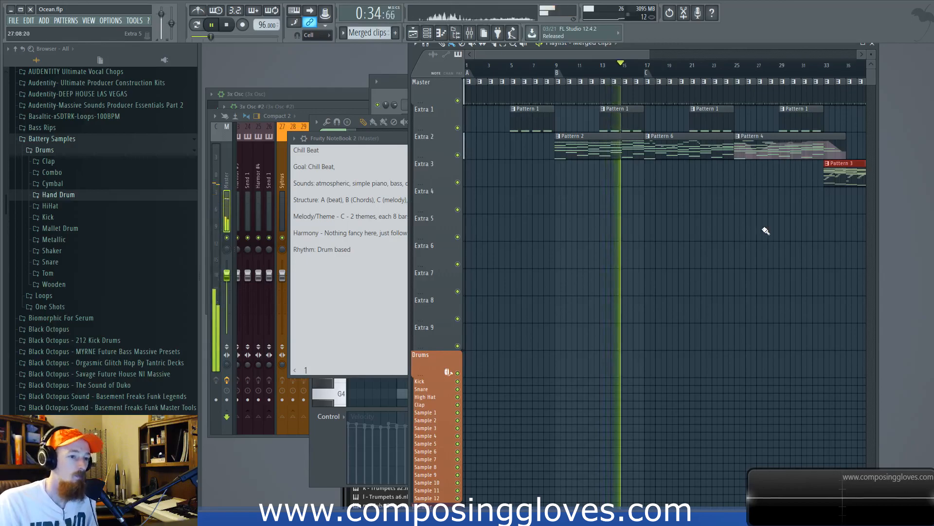
scroll(711, 240, right, 3)
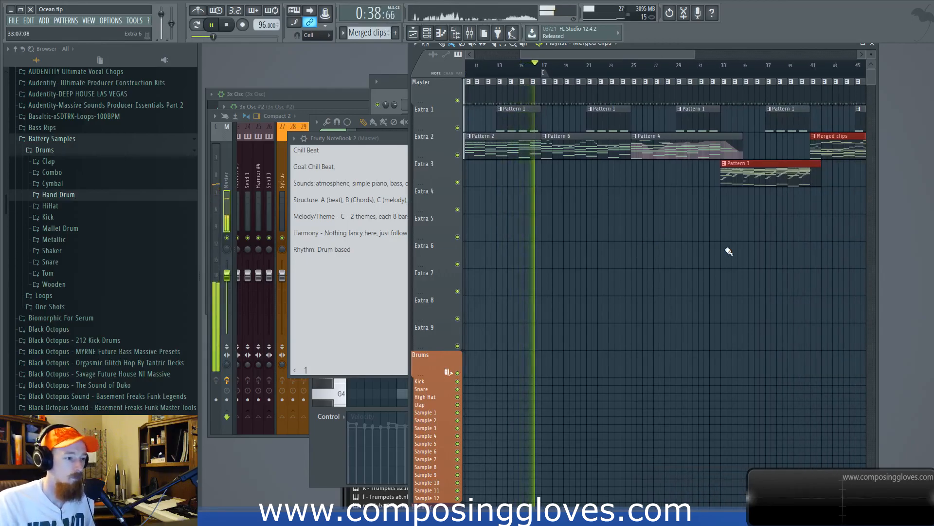
ctrl+scroll(613, 237, up, 2)
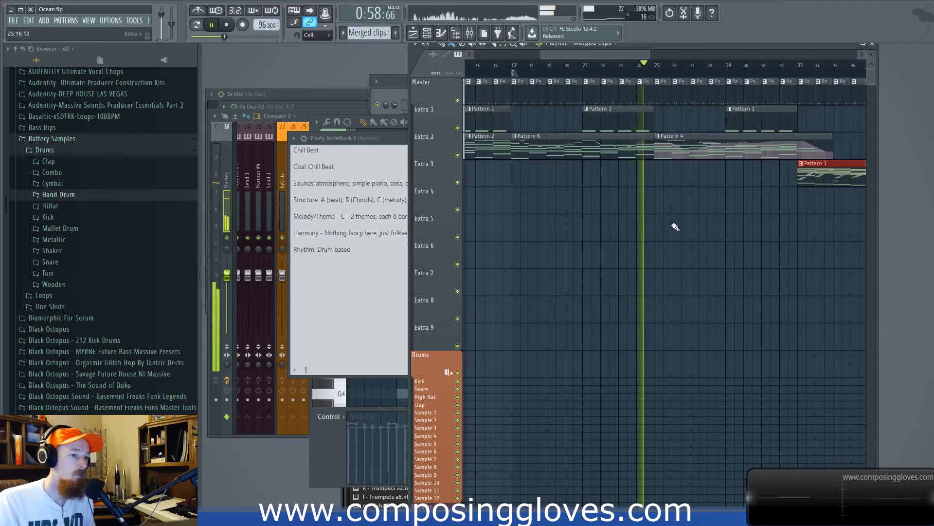
drag(675, 227, 562, 247)
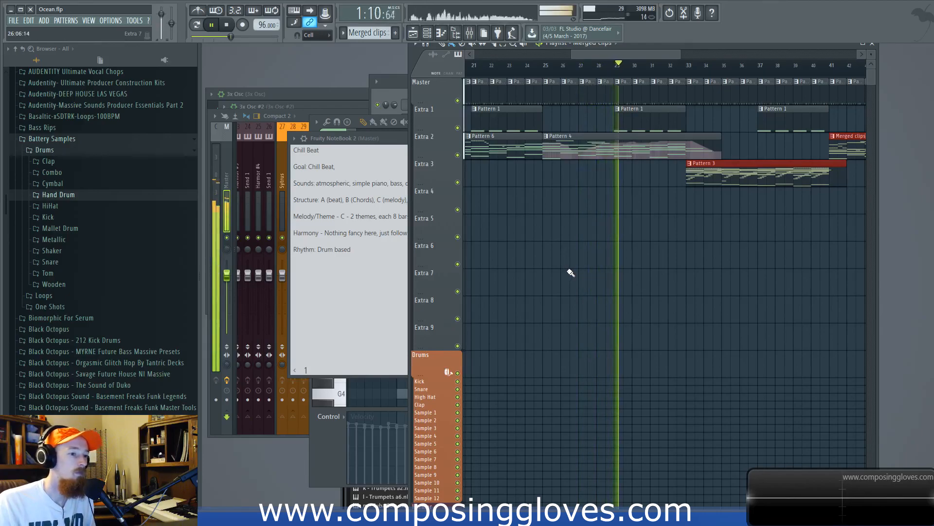
drag(752, 233, 670, 246)
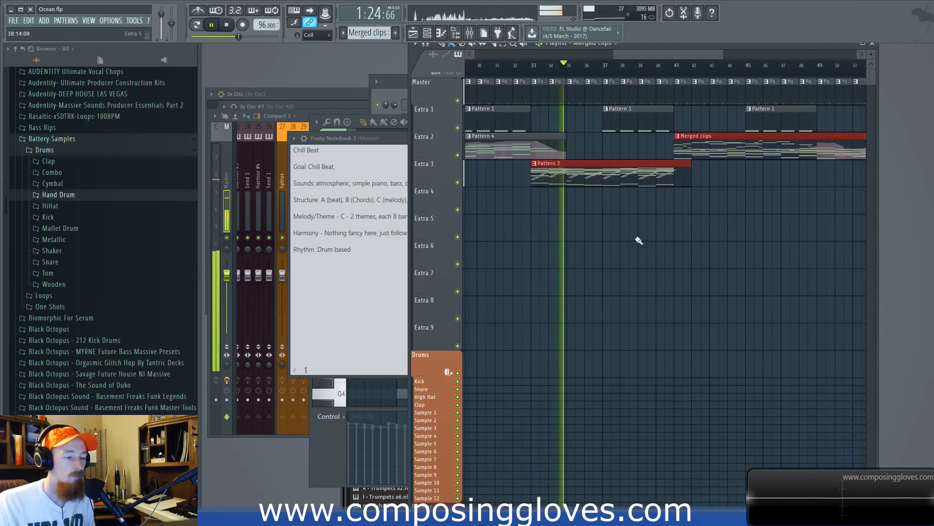
- Open Pattern 3 in the piano roll and examine its Kontakt 1 chords and 3x Osc notes during playback
double_click(556, 183)
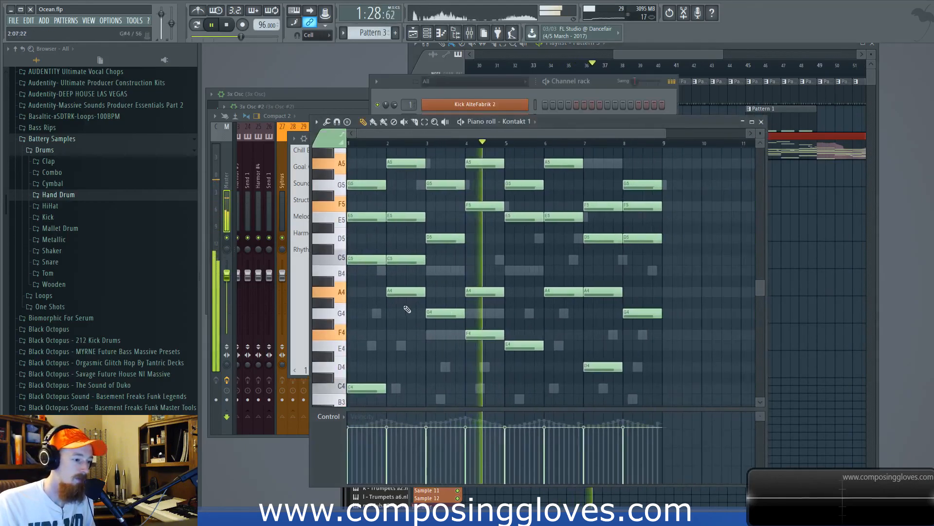
right_click(402, 344)
scroll(526, 231, down, 1)
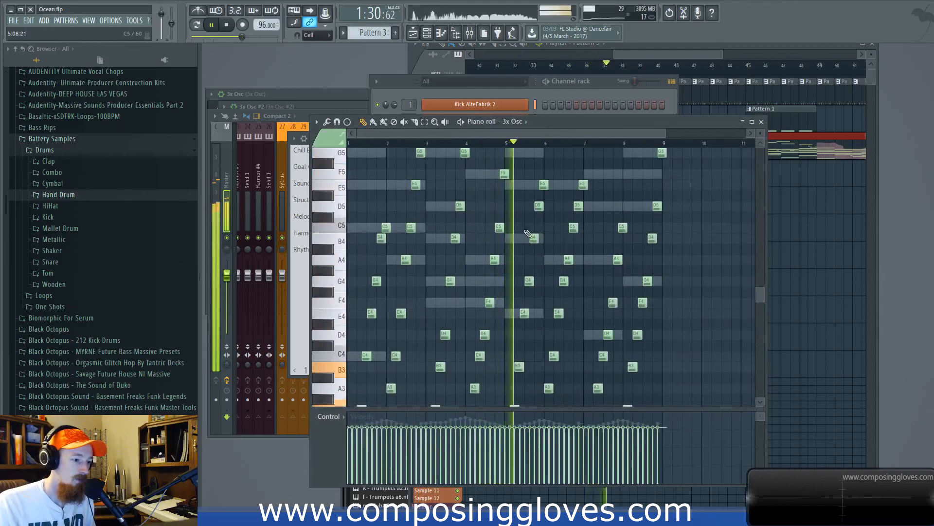
scroll(528, 232, up, 2)
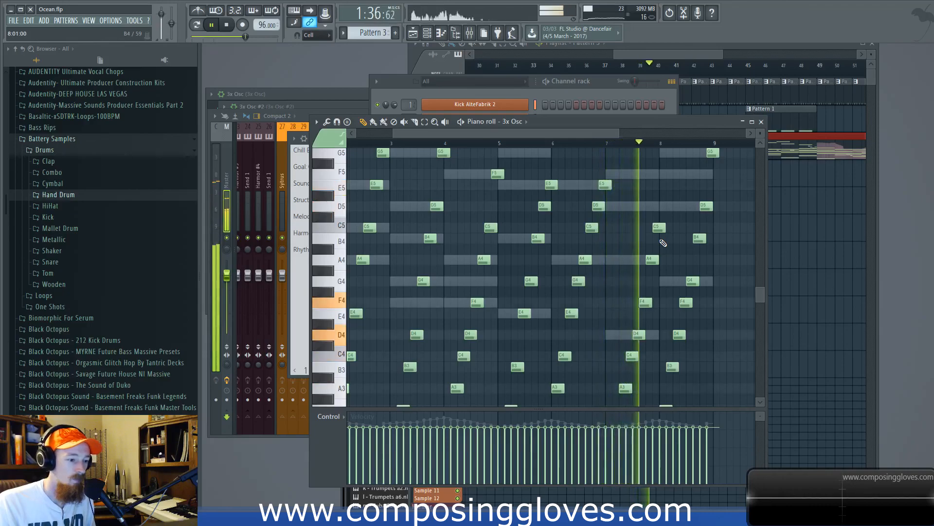
- Return to the playlist, listen through the Merged clips section to the closing beat, and stop playback
click(671, 52)
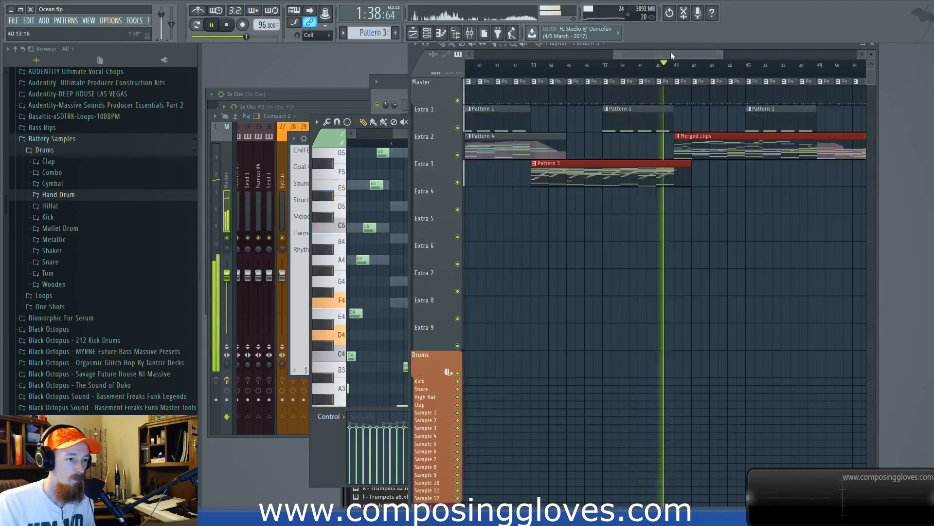
drag(671, 51, 699, 53)
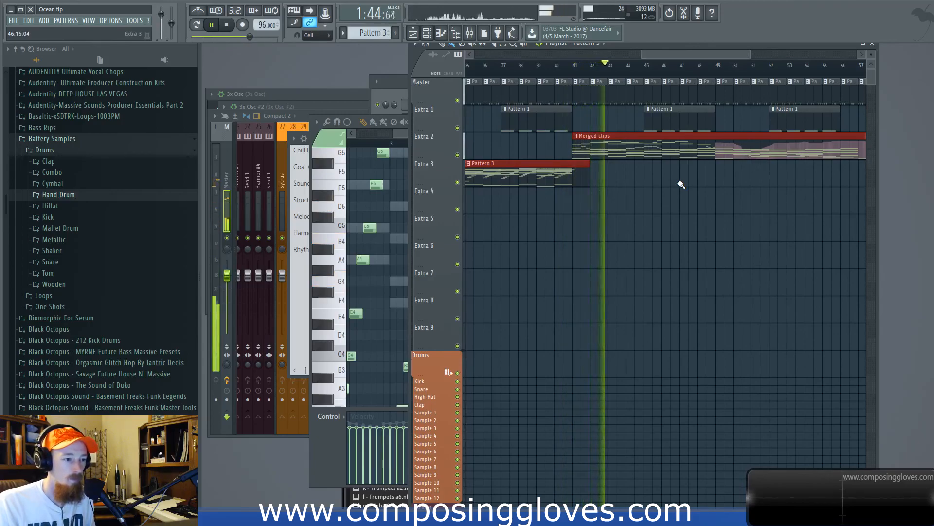
drag(704, 182, 639, 207)
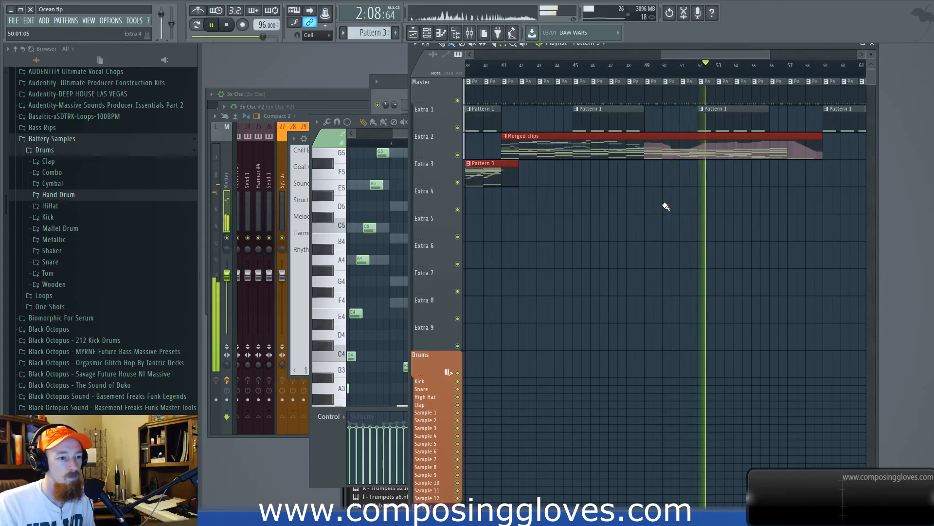
drag(786, 199, 658, 218)
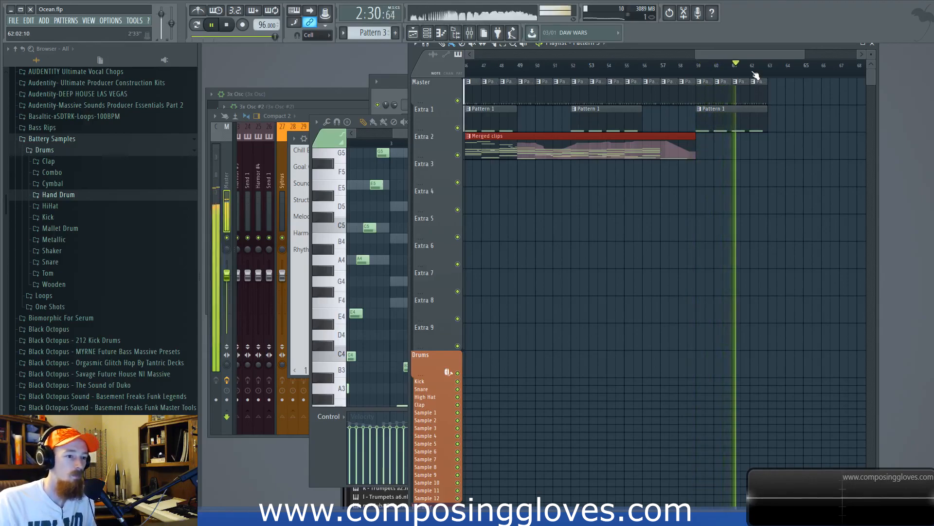
key(space)
drag(755, 55, 674, 55)
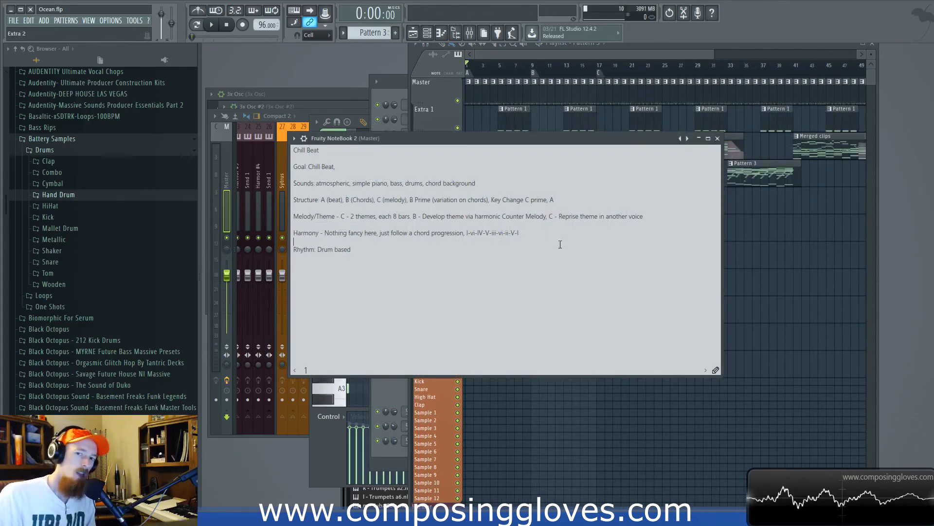